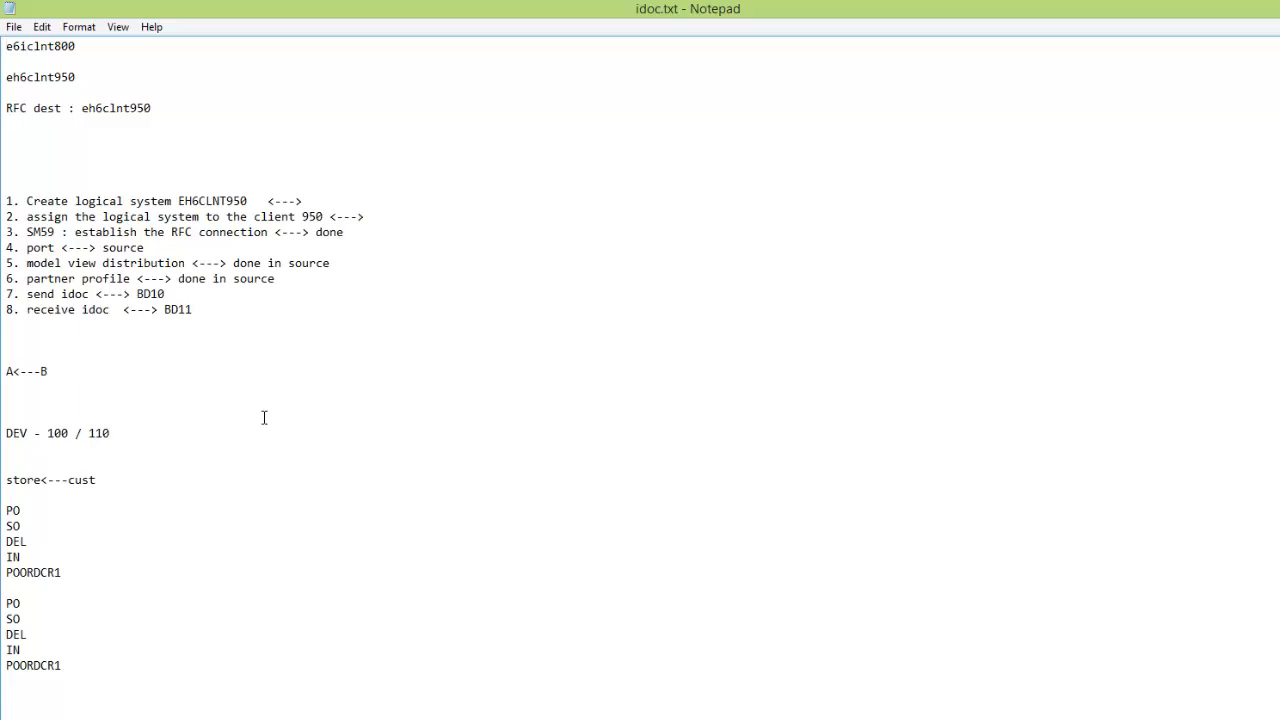
Step: Switch to the browser and open the list of uploaded videos in YouTube's Video Manager
click(112, 719)
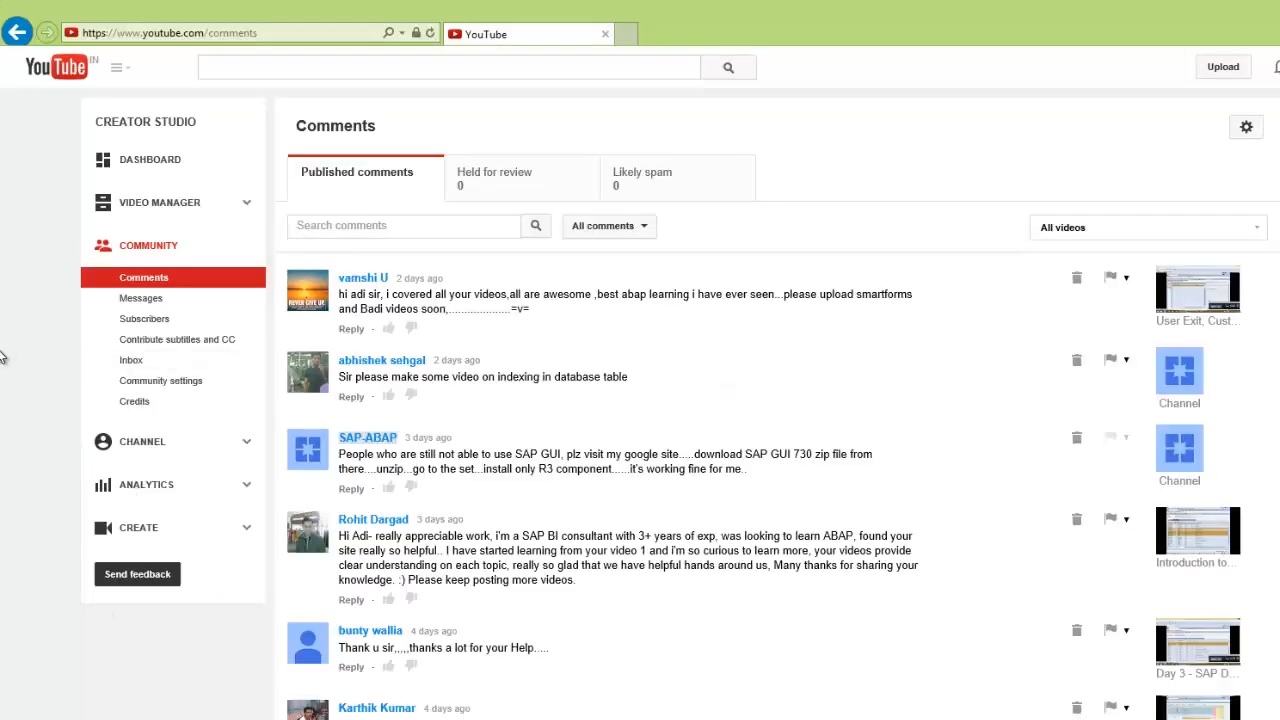
click(172, 204)
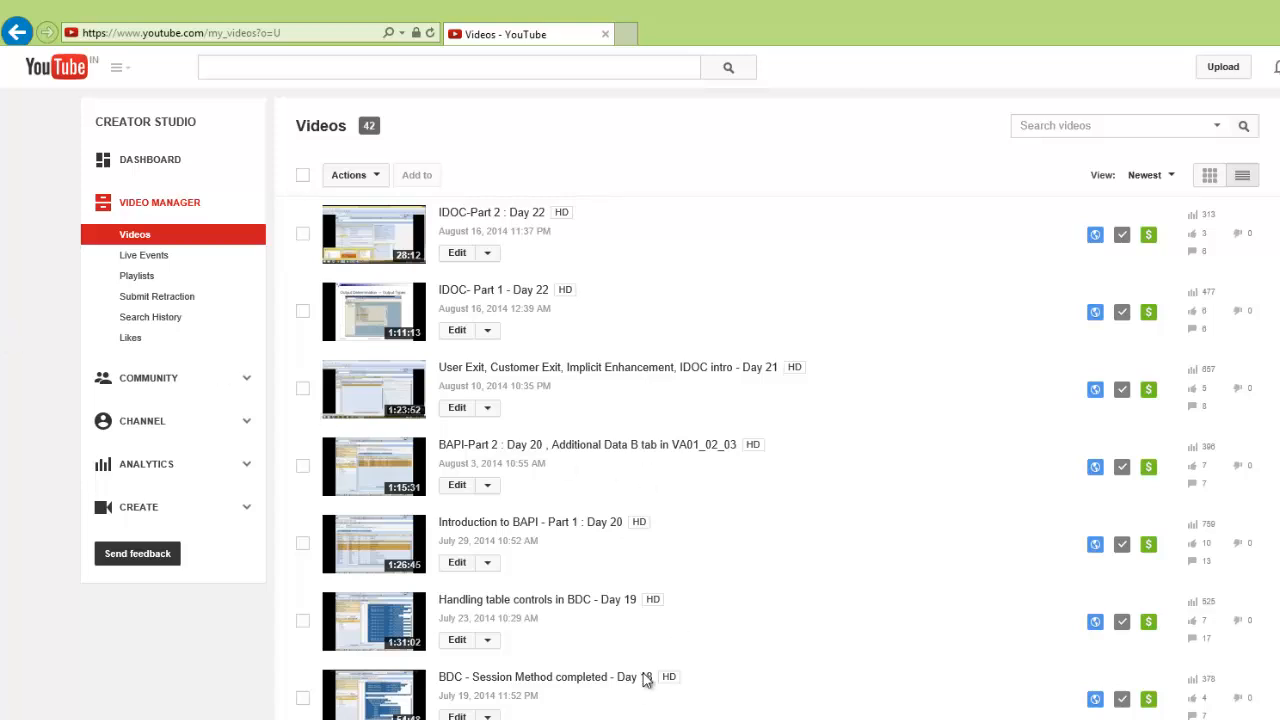
scroll(640, 400, down, 1)
Step: Switch to the first SAP Display IMG session, and return to the idoc.txt notes in Notepad to review the setup steps
mouse_move(602, 718)
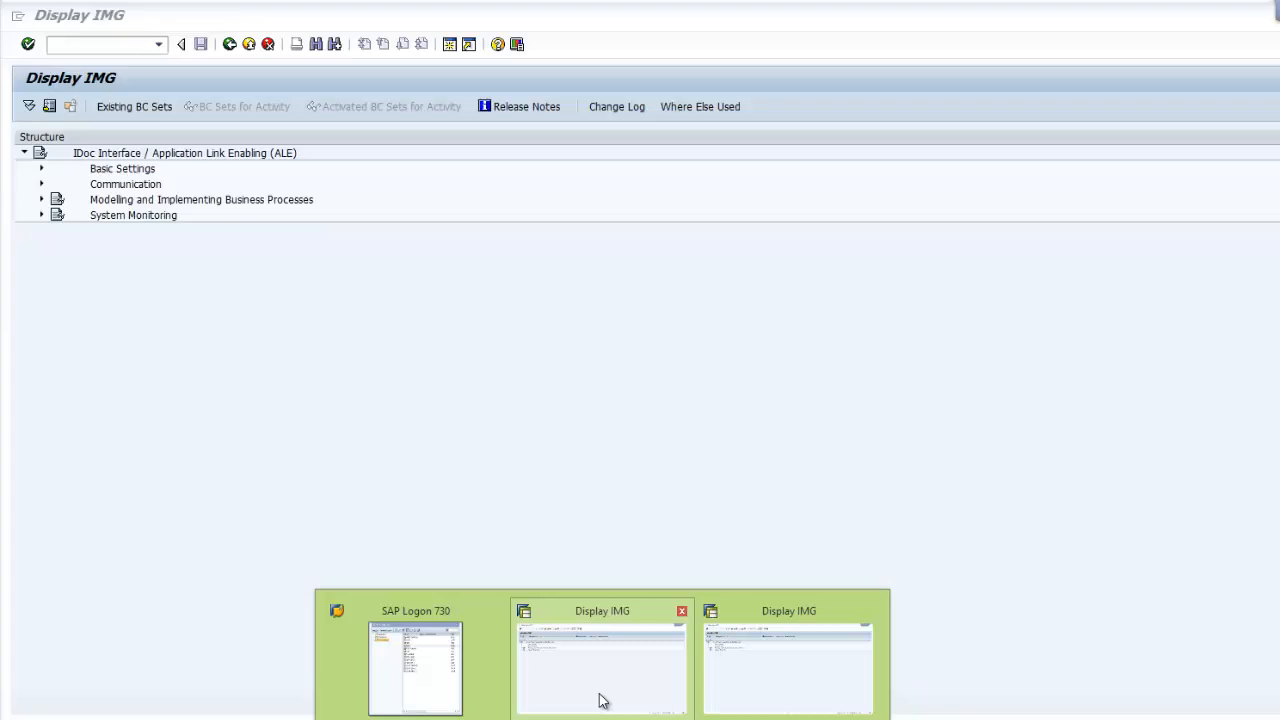
click(603, 701)
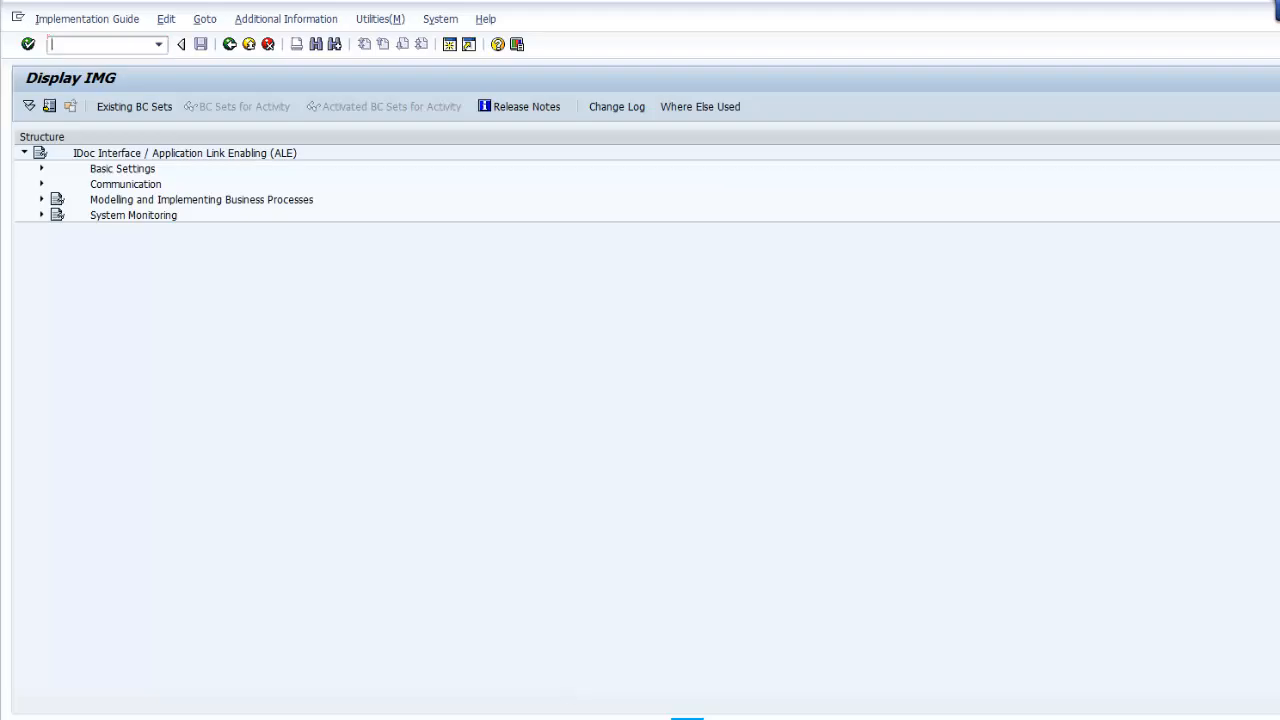
click(550, 719)
click(447, 684)
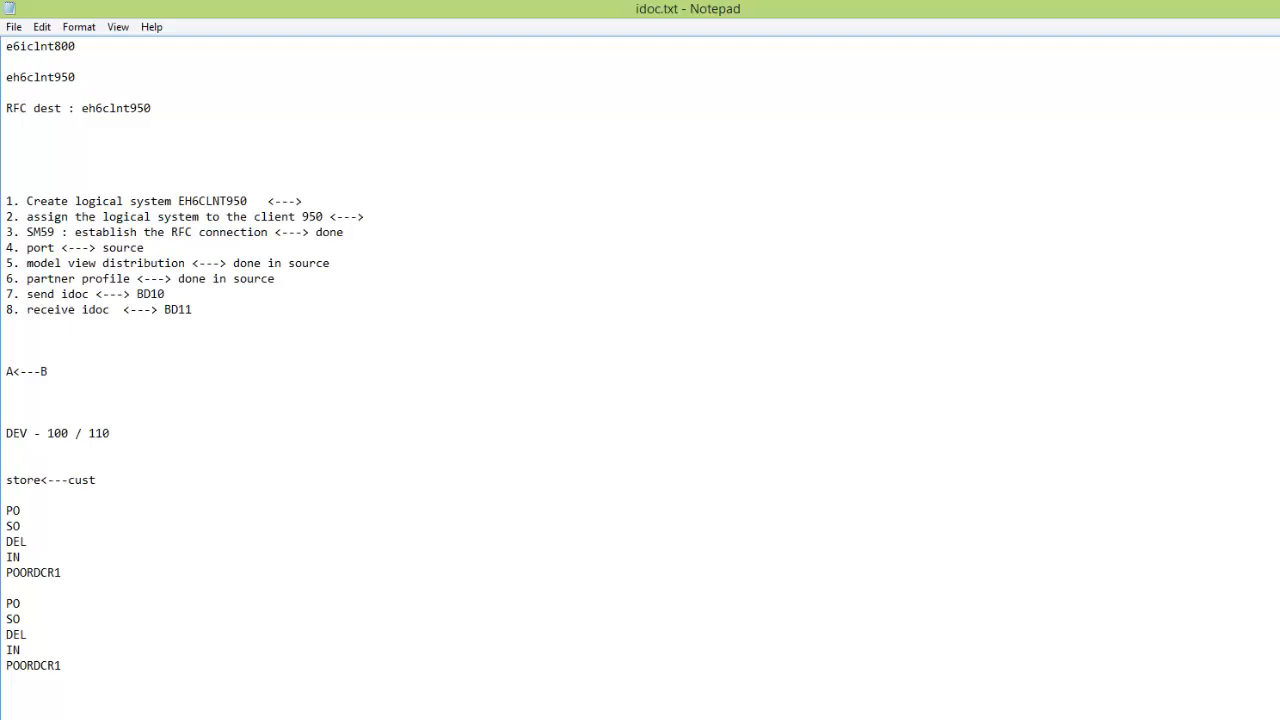
Step: Switch to SAP's second Display IMG session and view its history of recent transaction codes
mouse_move(621, 710)
click(543, 659)
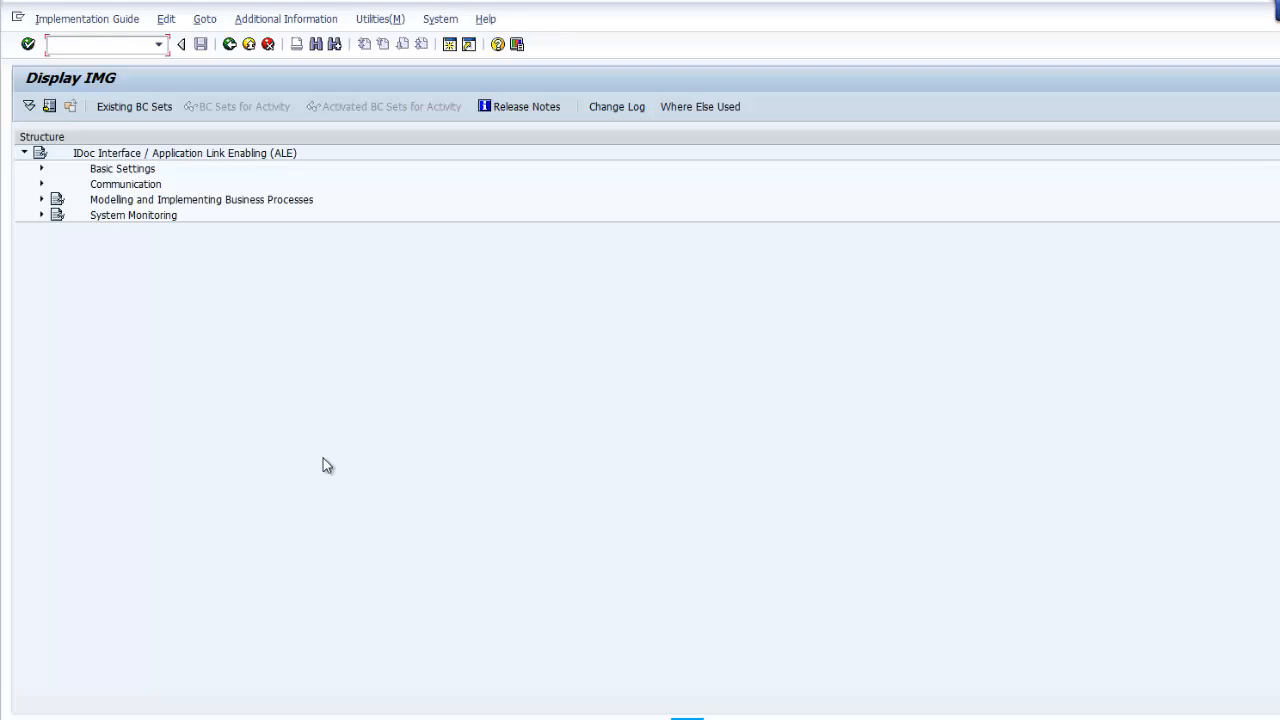
mouse_move(687, 714)
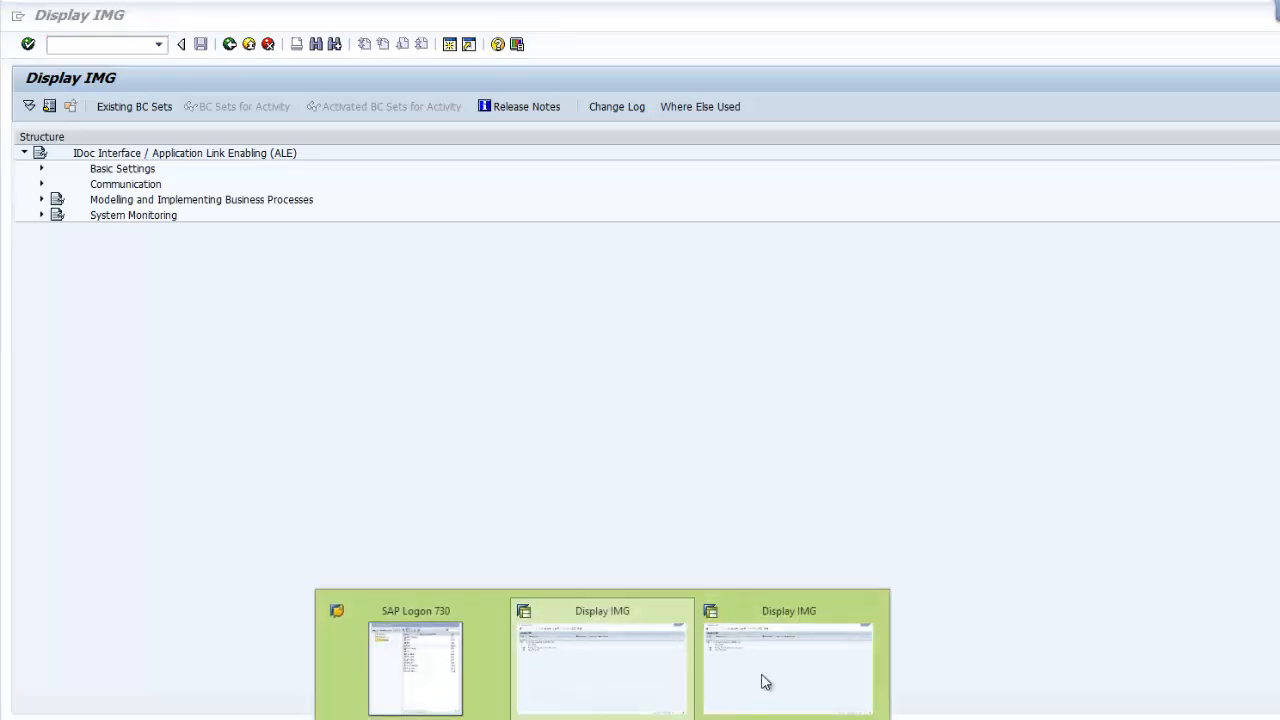
click(772, 680)
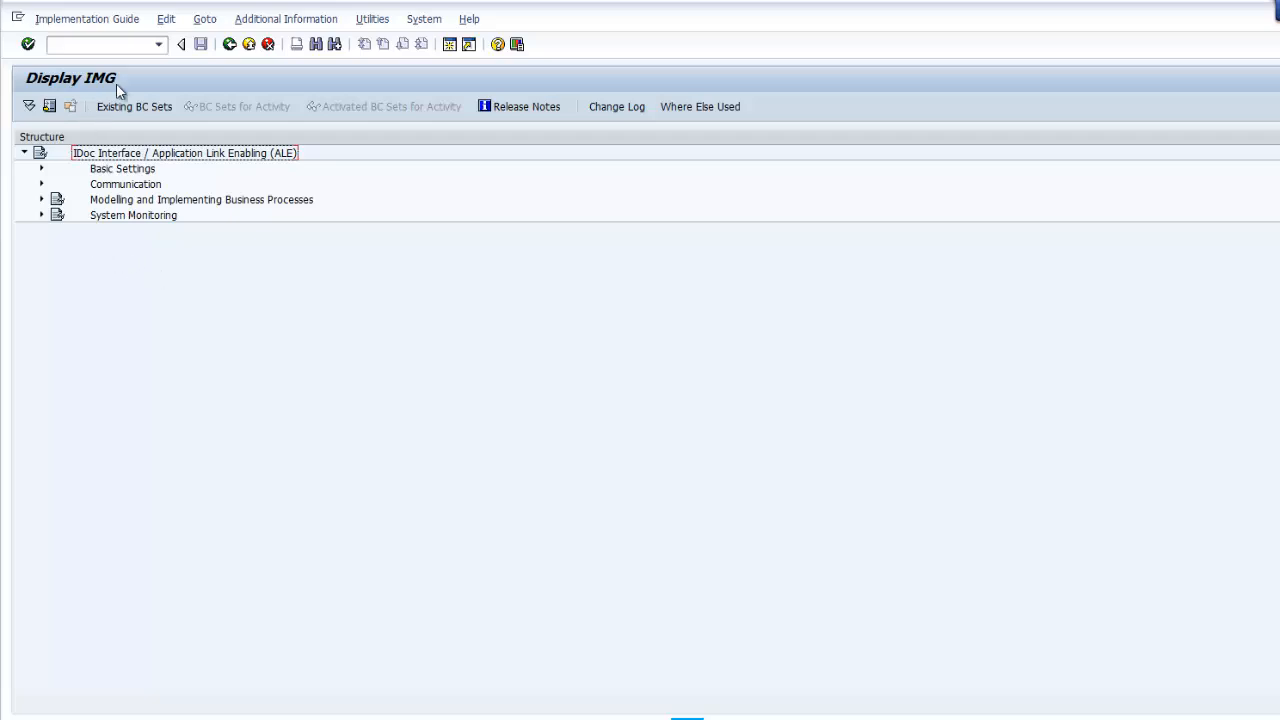
click(158, 44)
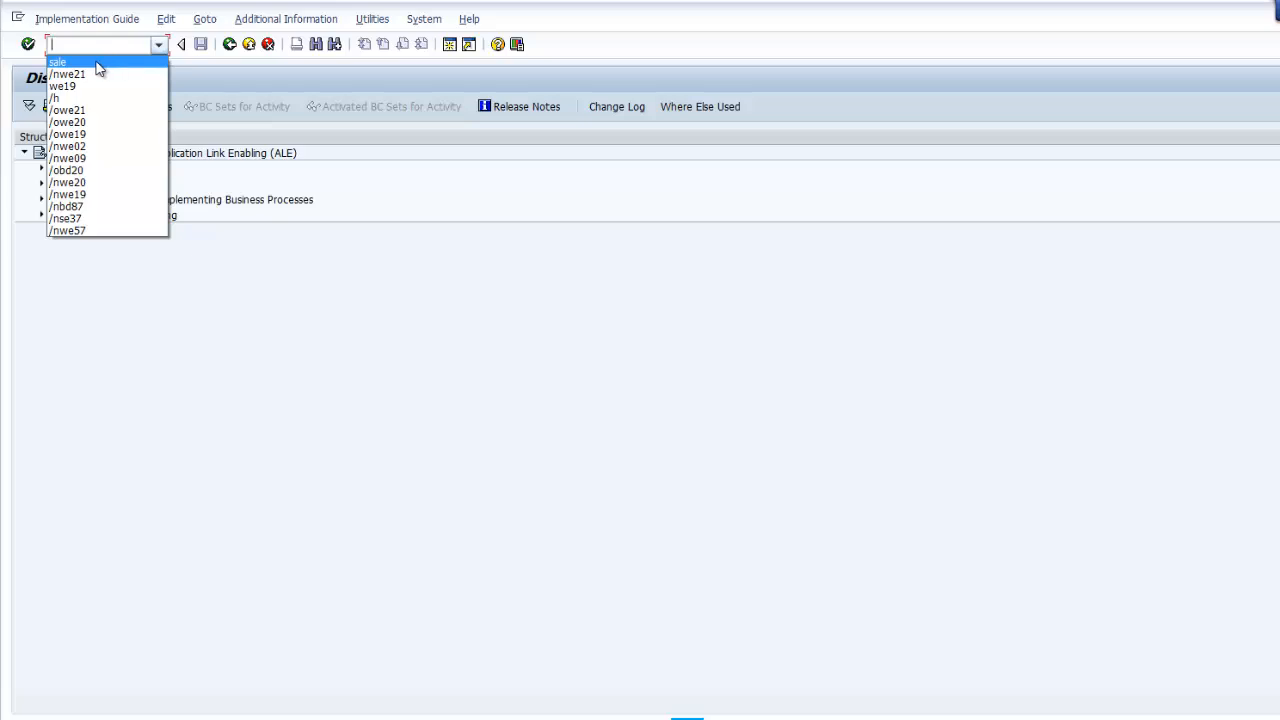
click(244, 297)
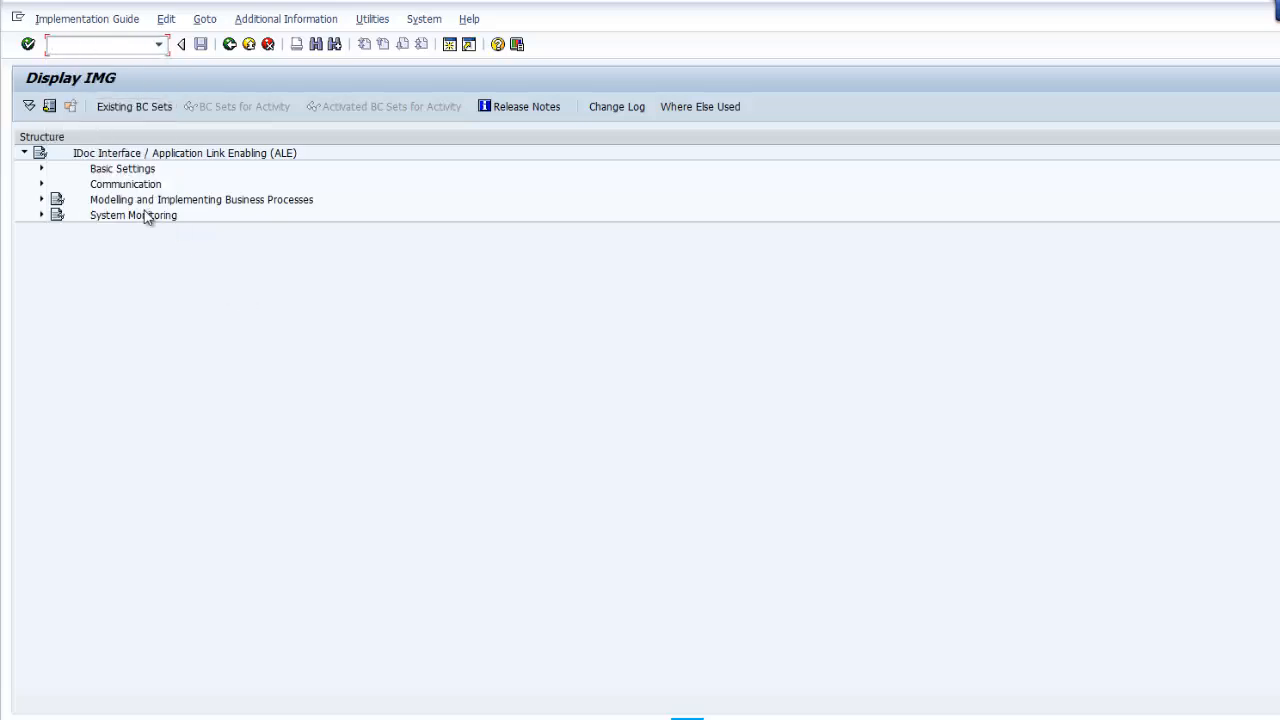
Step: Check the E6ICLNT800 entry under Basic Settings > Logical Systems > Define Logical System, and return to the IMG structure
click(42, 169)
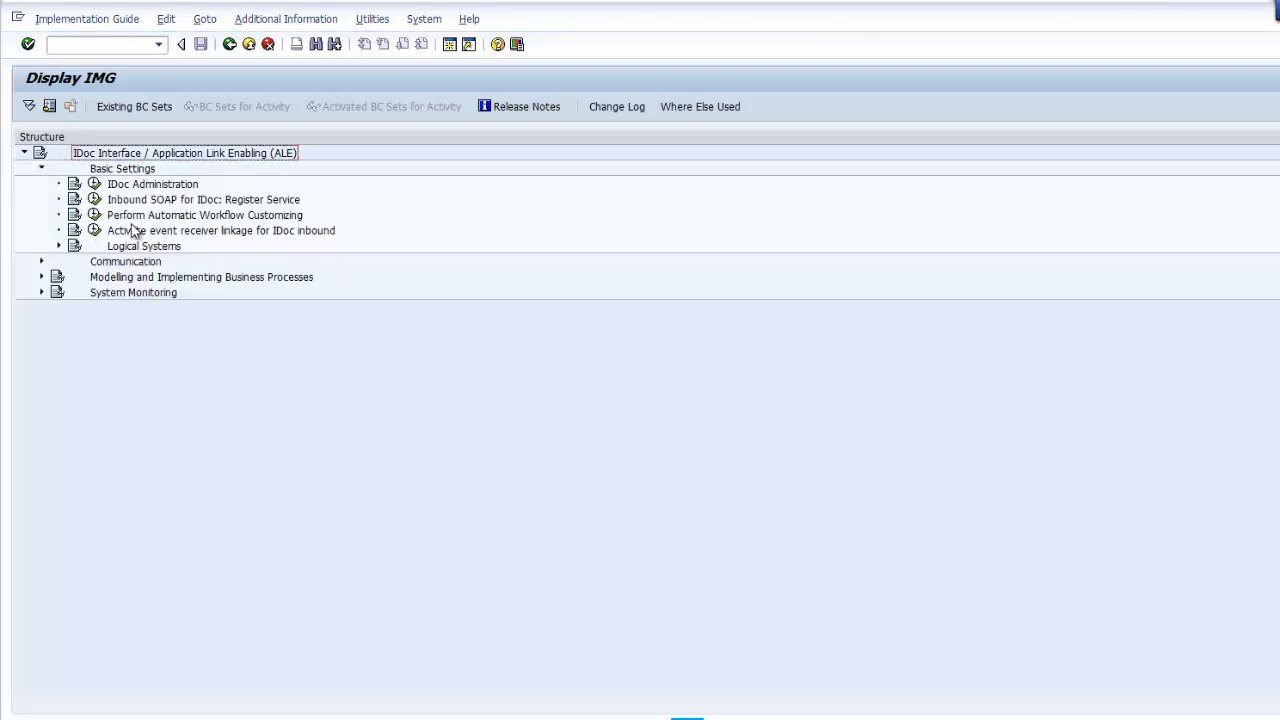
click(59, 246)
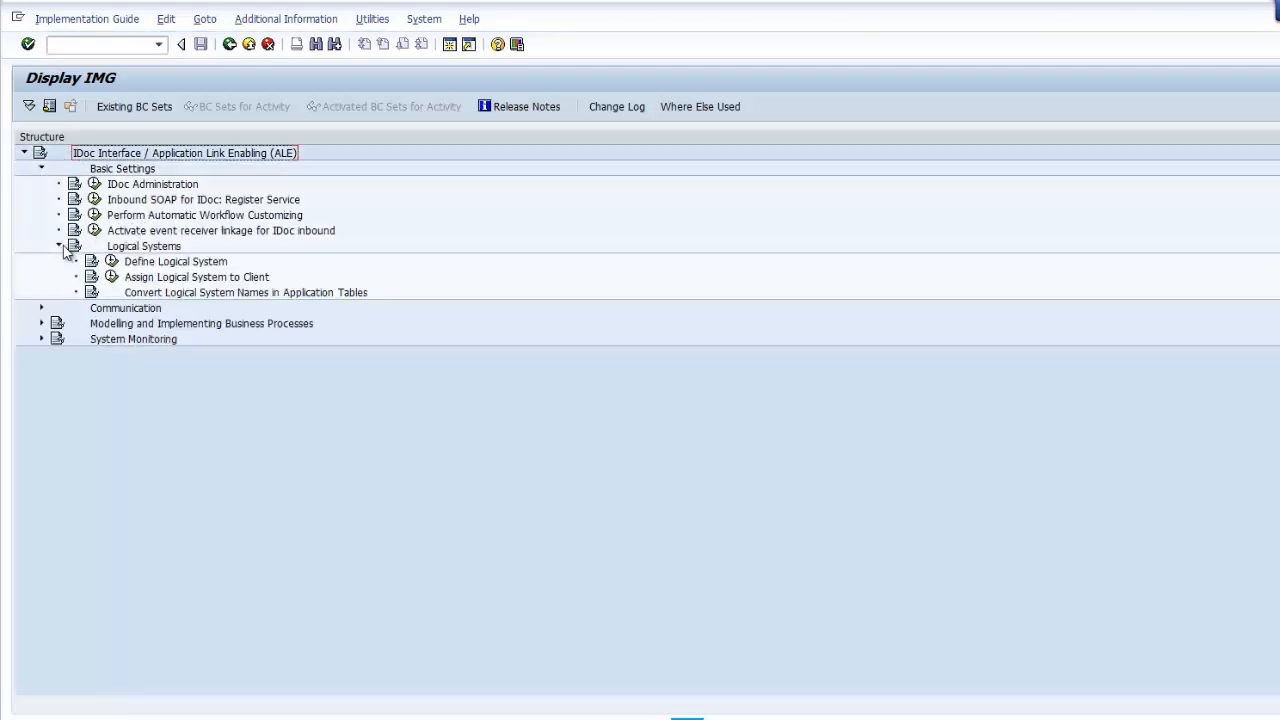
click(111, 261)
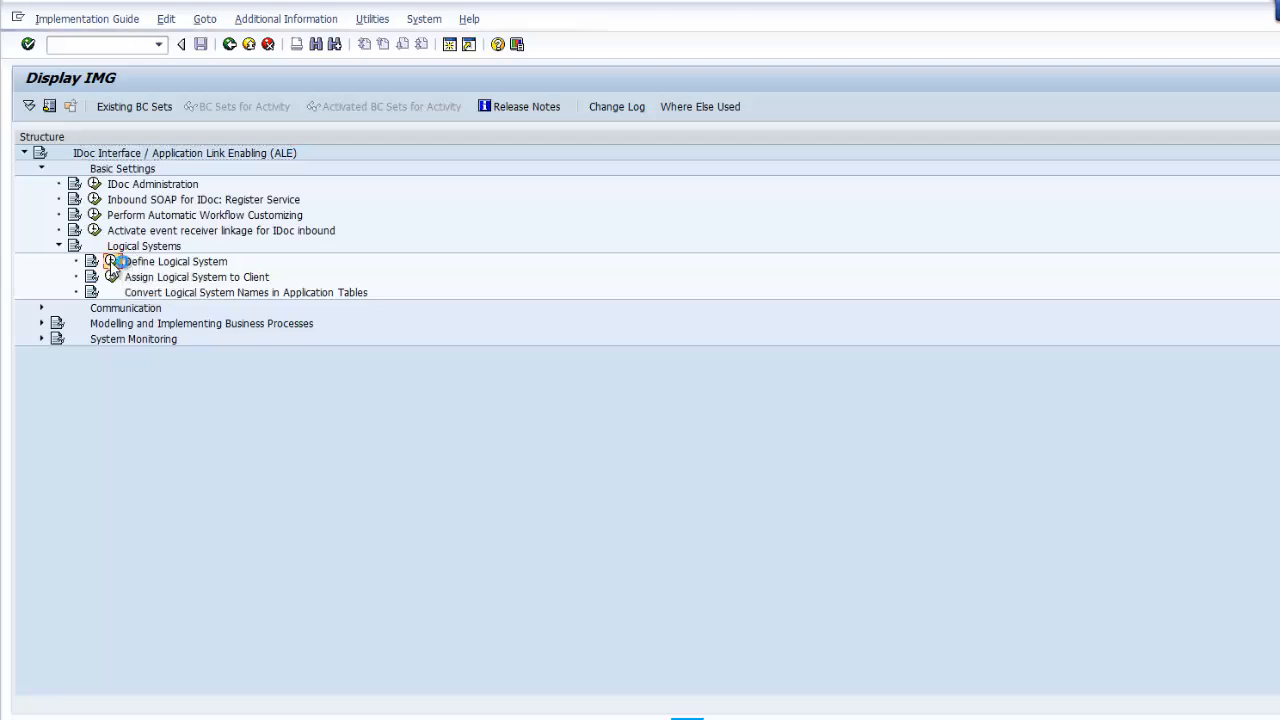
click(412, 481)
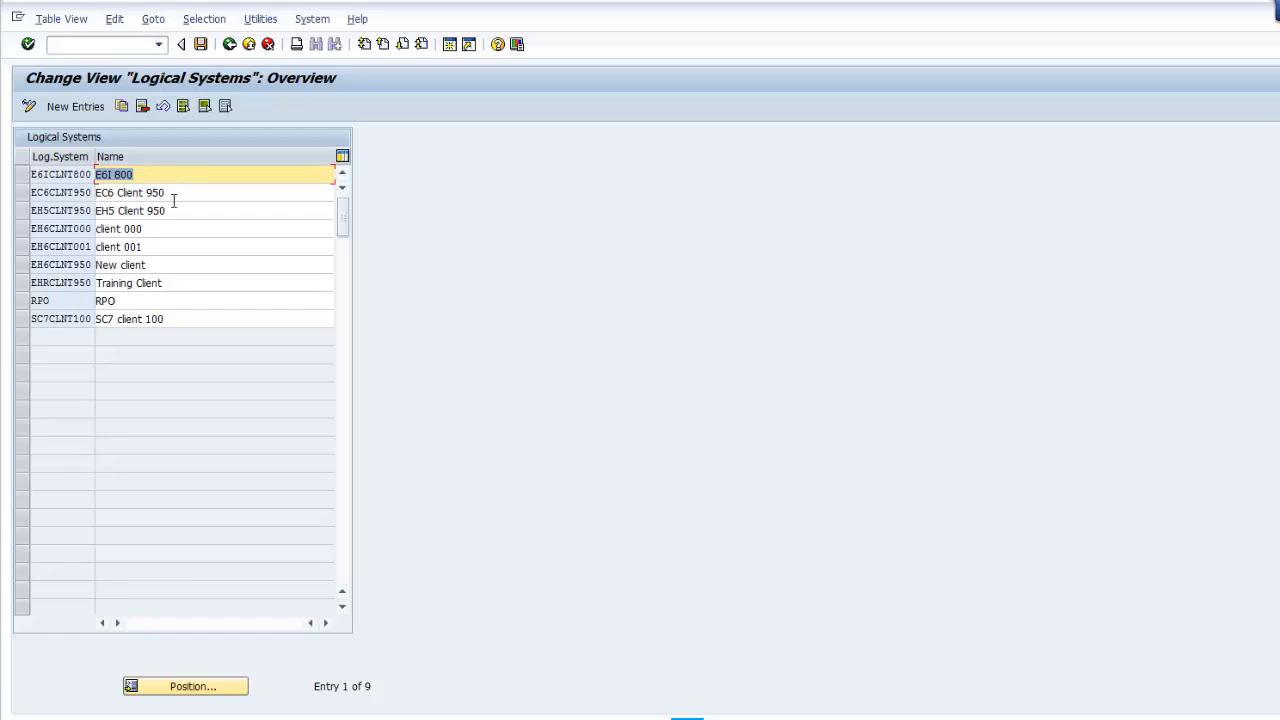
click(24, 176)
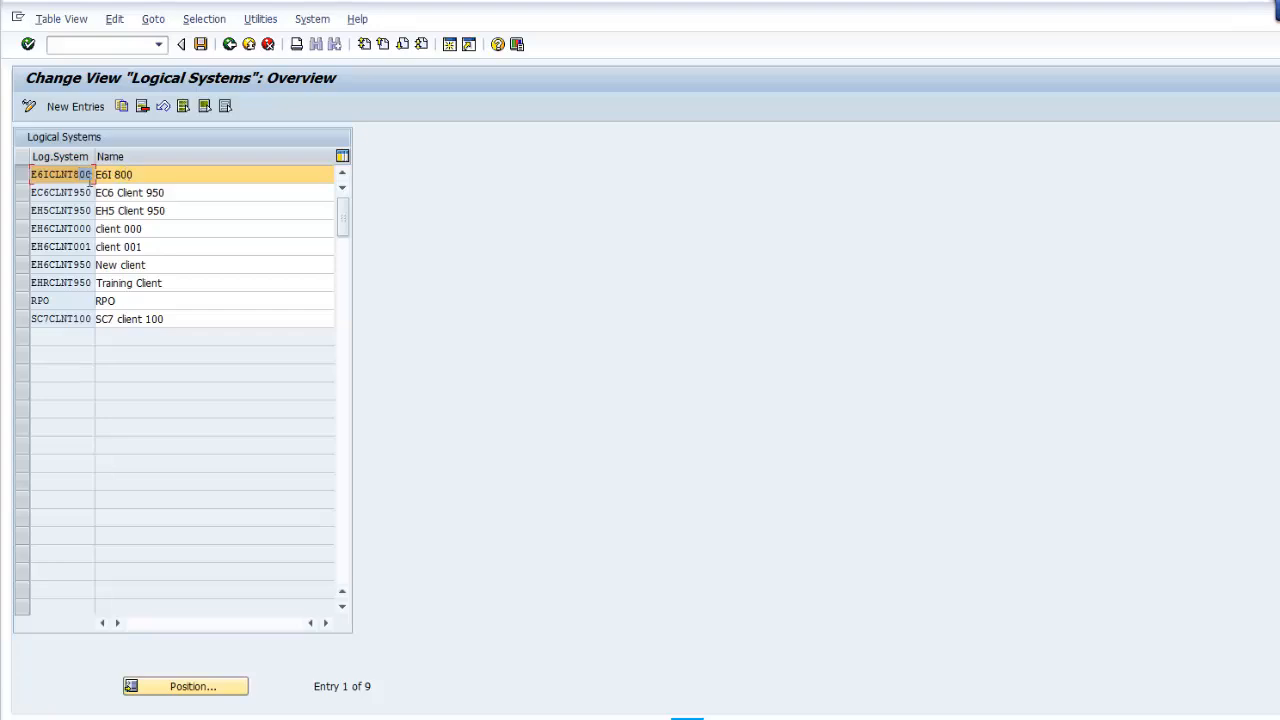
click(245, 46)
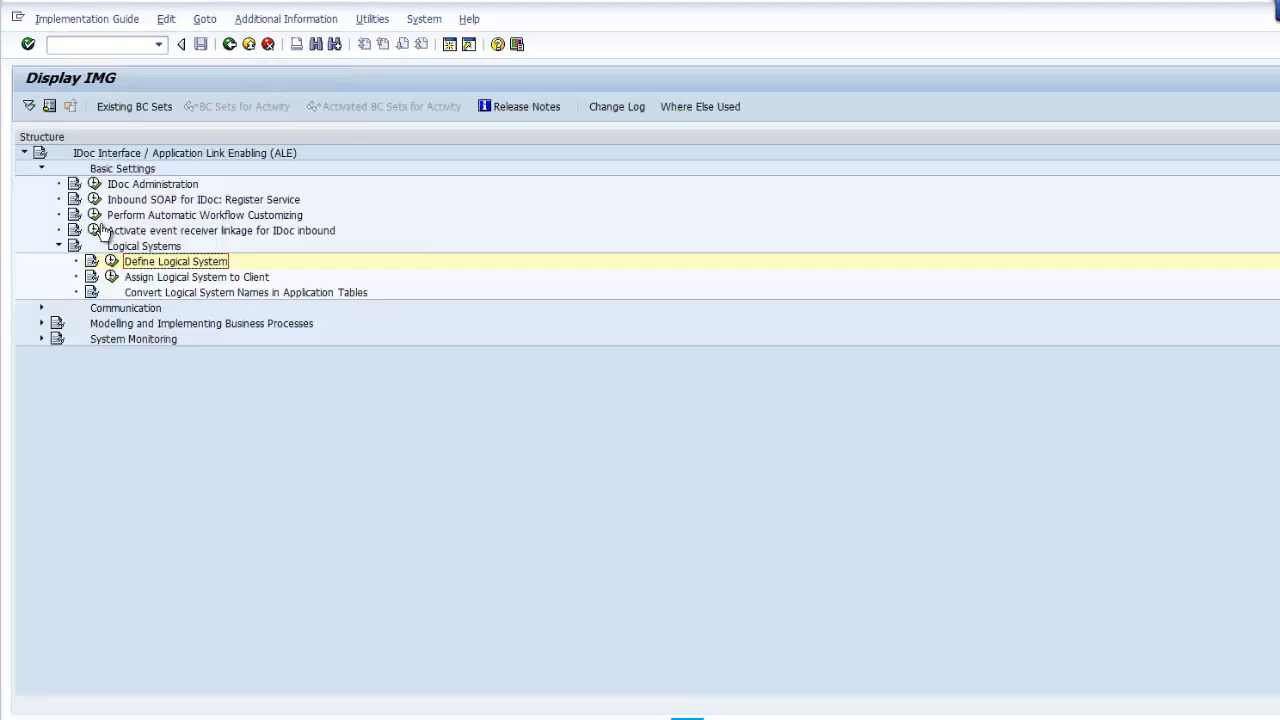
Step: Check the logical system in client 800's details through Assign Logical System to Client, and return to the IMG structure
click(112, 279)
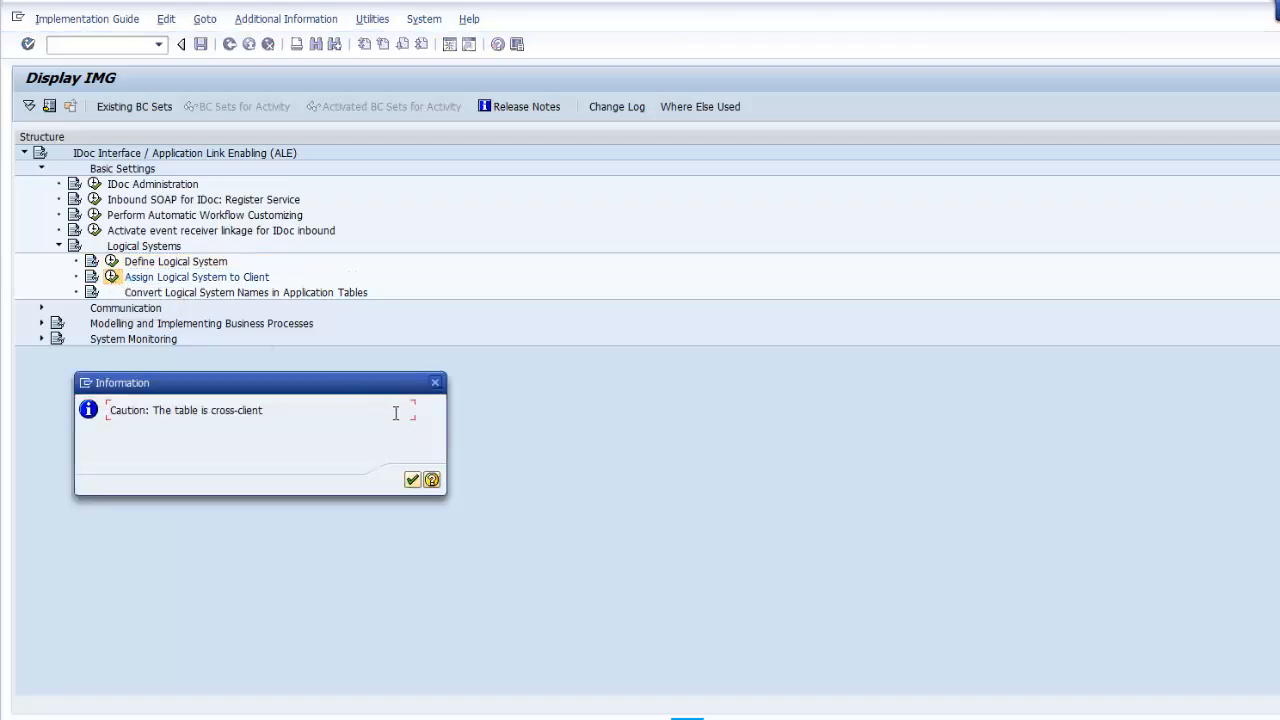
click(411, 479)
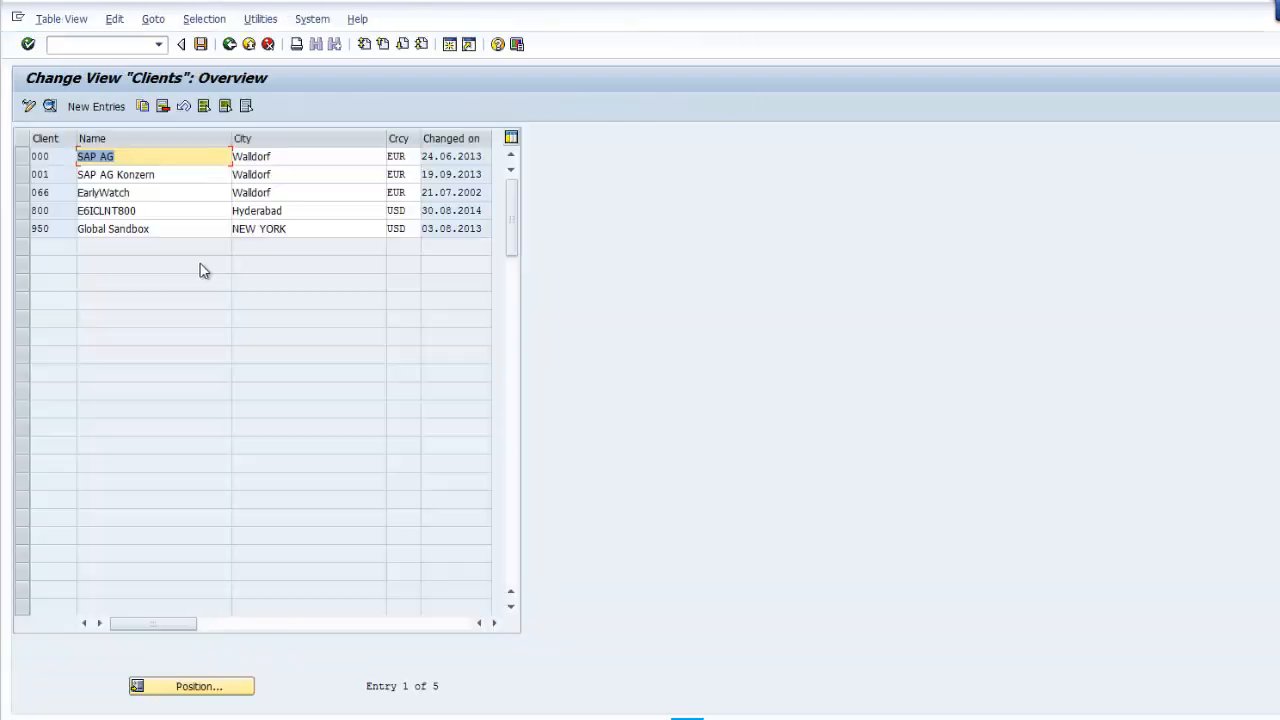
click(22, 211)
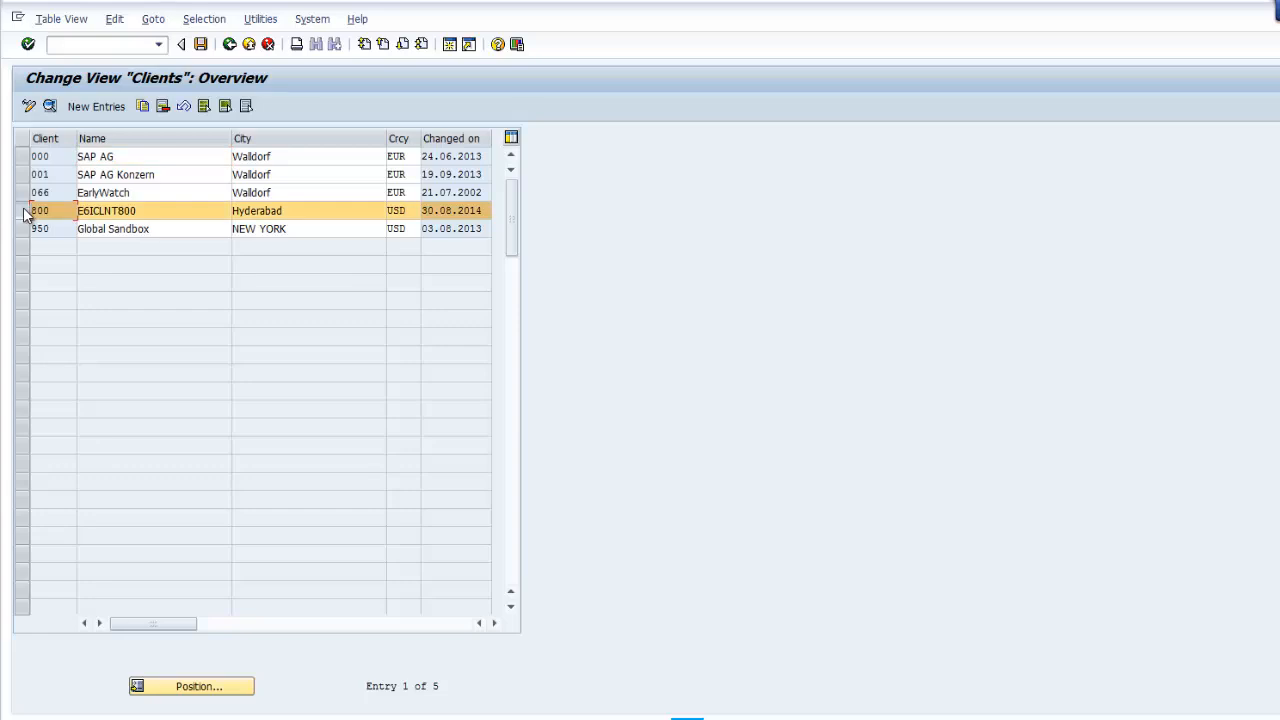
click(50, 108)
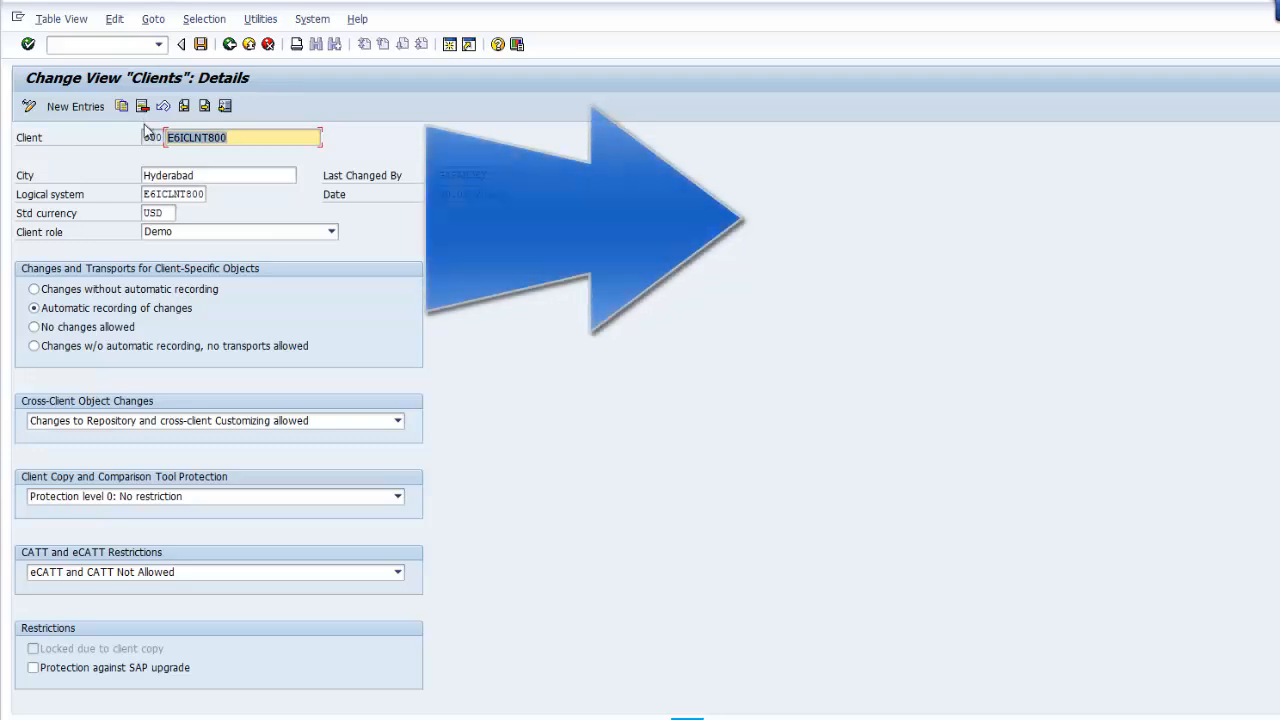
double_click(150, 193)
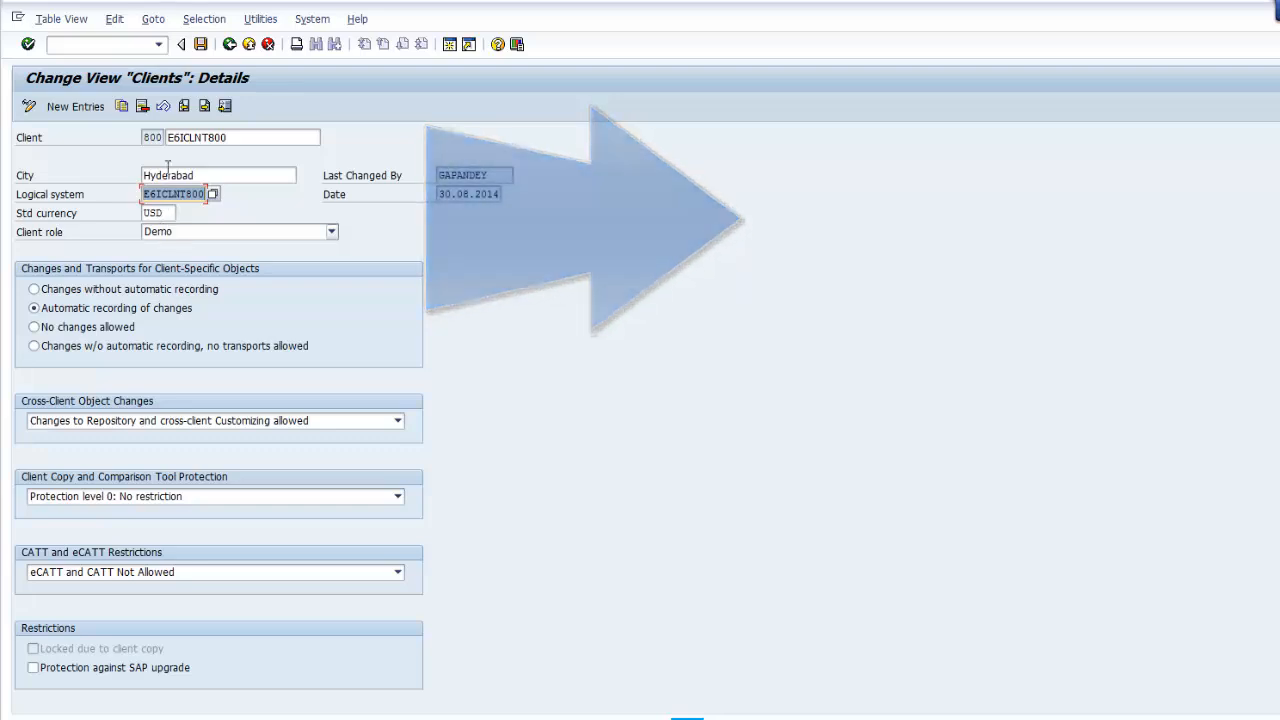
click(230, 46)
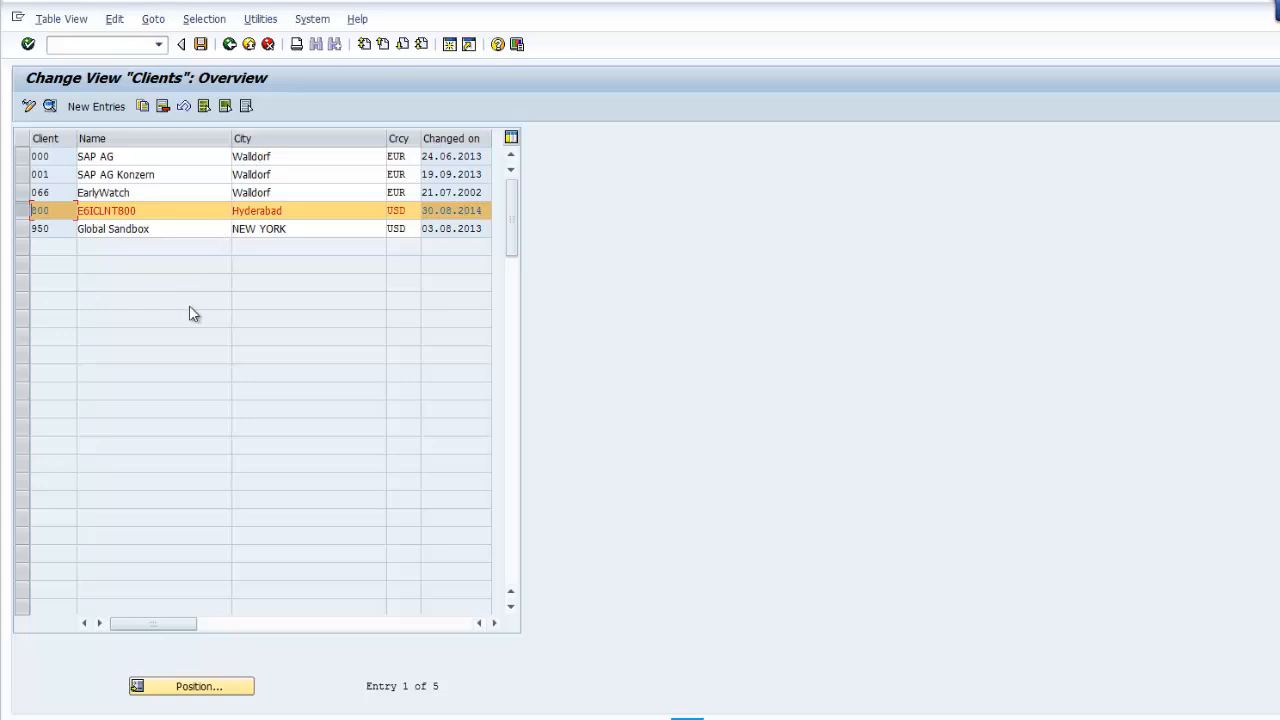
click(229, 45)
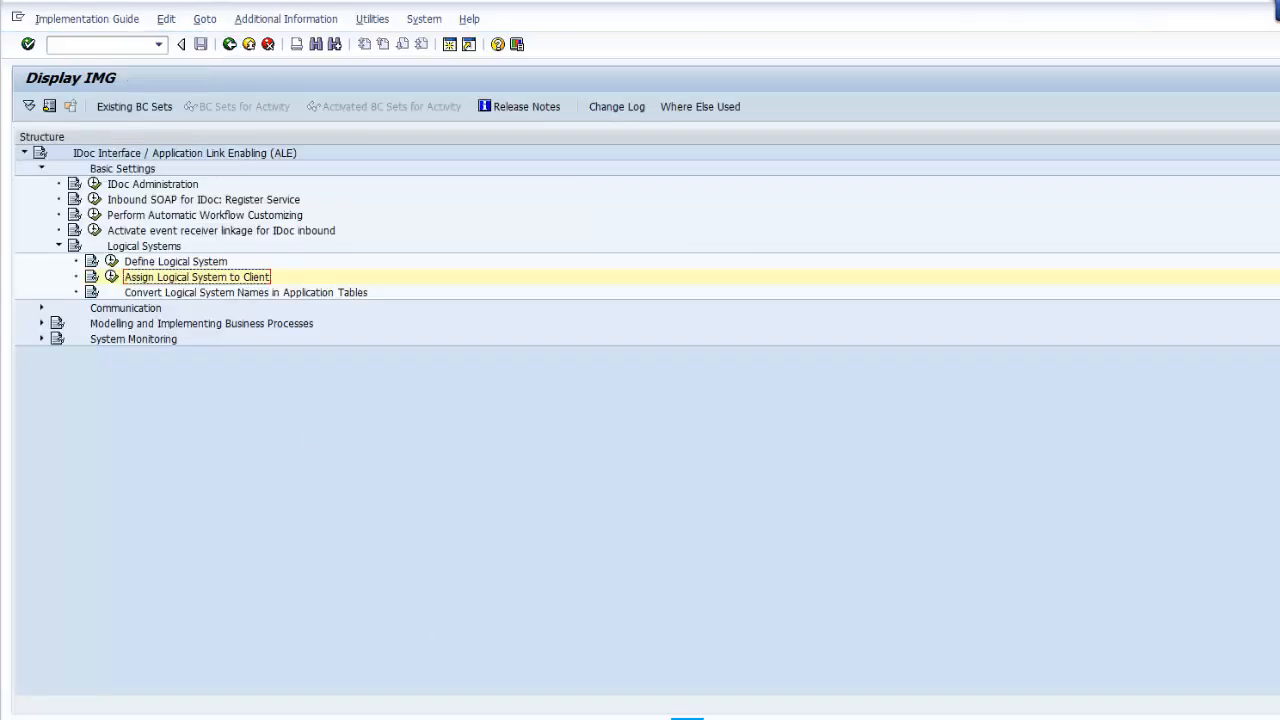
Step: Switch to the other Display IMG session and open Define Logical System under Basic Settings > Logical Systems
mouse_move(687, 716)
click(571, 677)
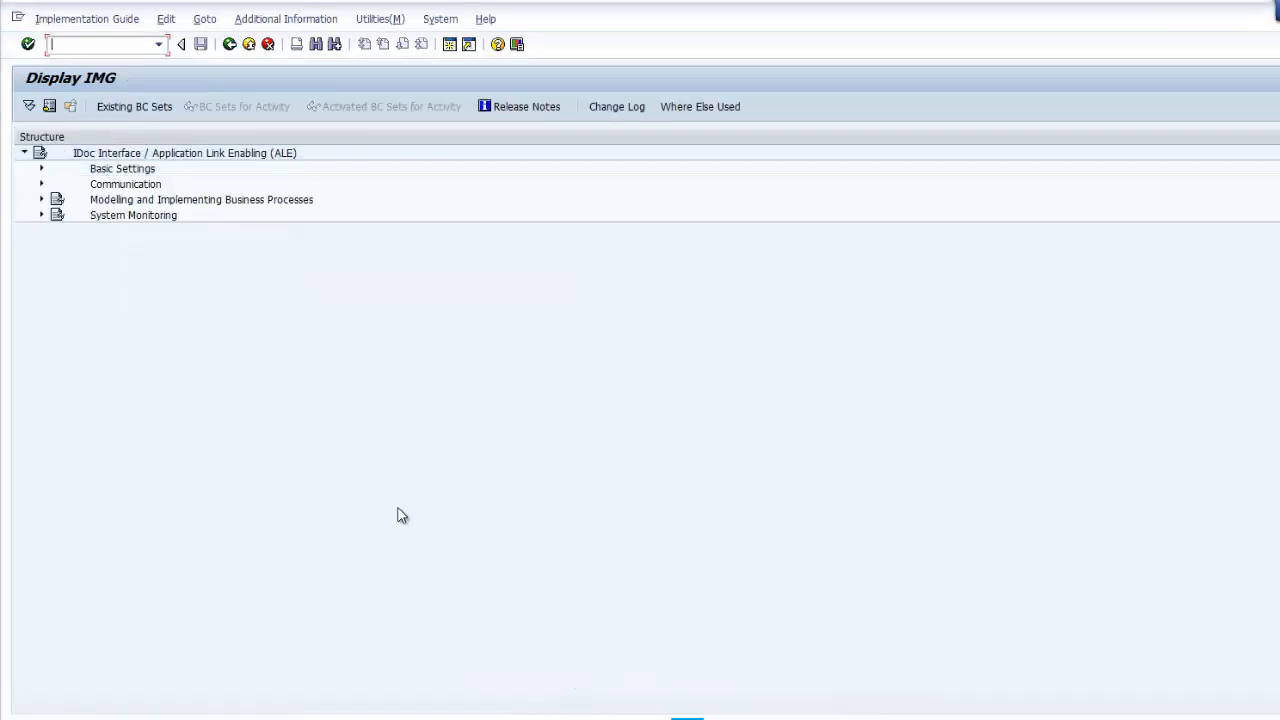
click(42, 169)
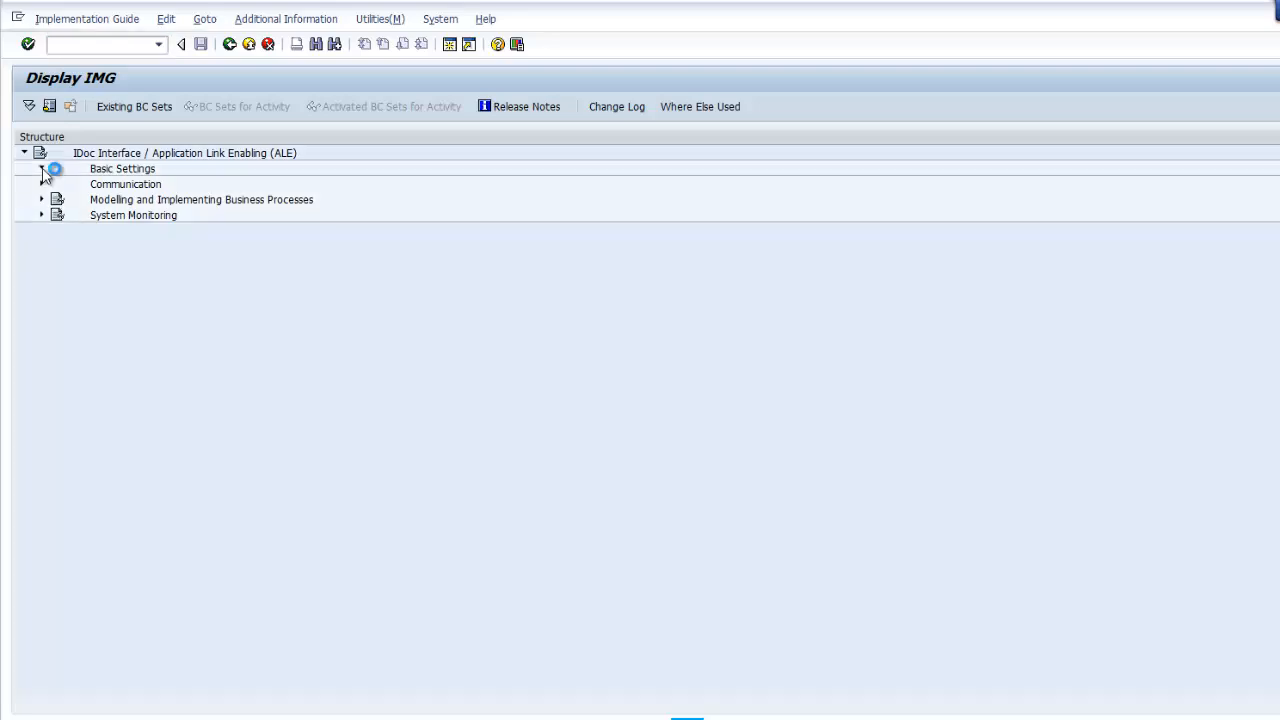
click(58, 245)
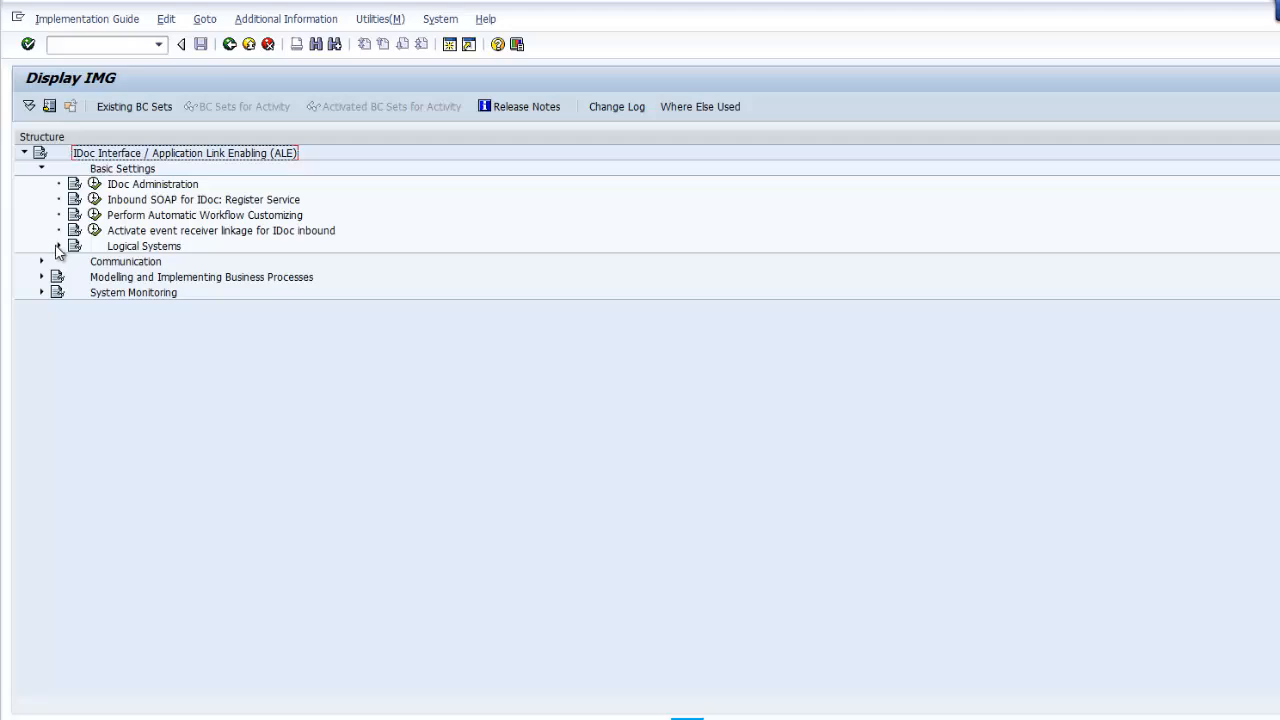
click(113, 261)
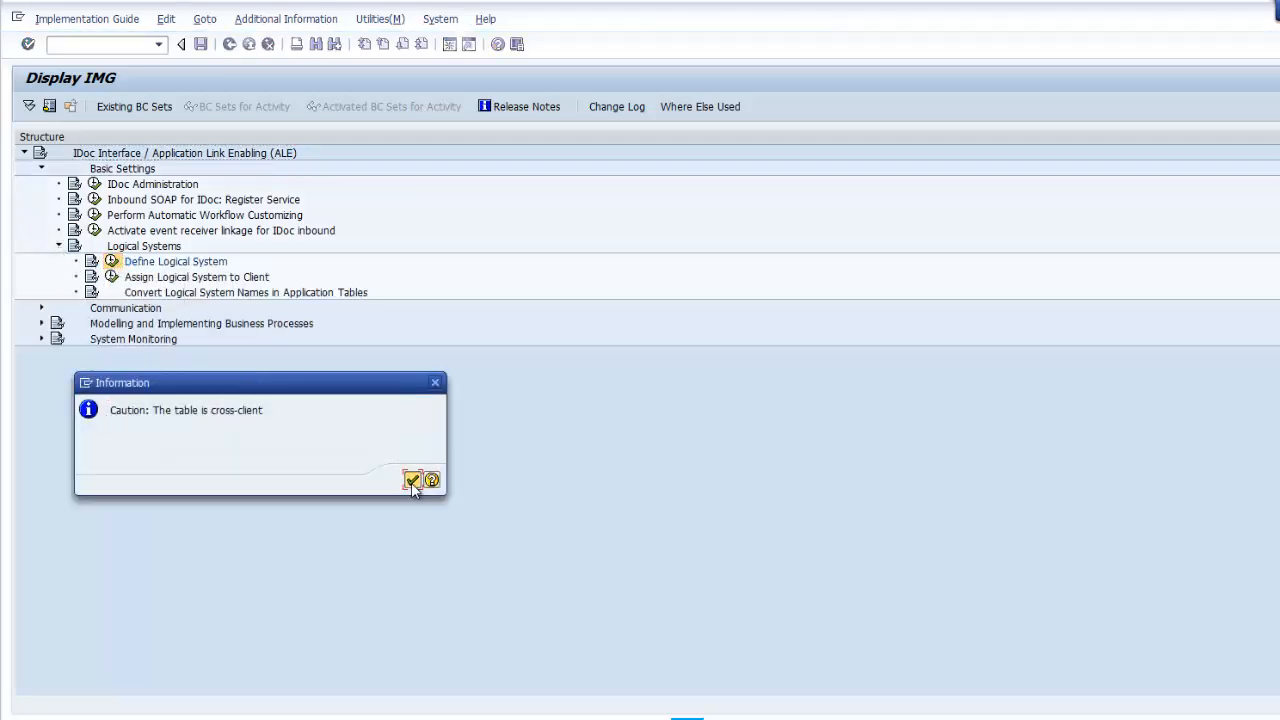
key(Return)
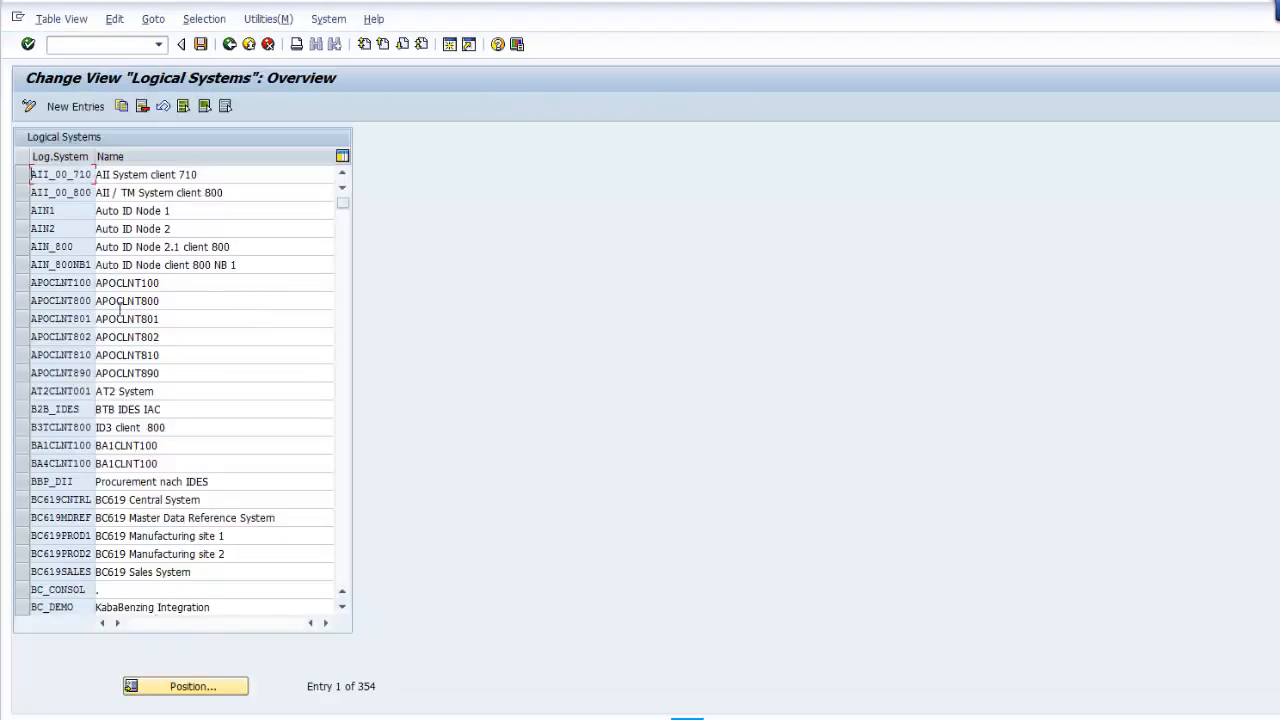
Step: Position the logical systems list at eh6clnt950 to check its entry, and return to the IMG structure
click(211, 690)
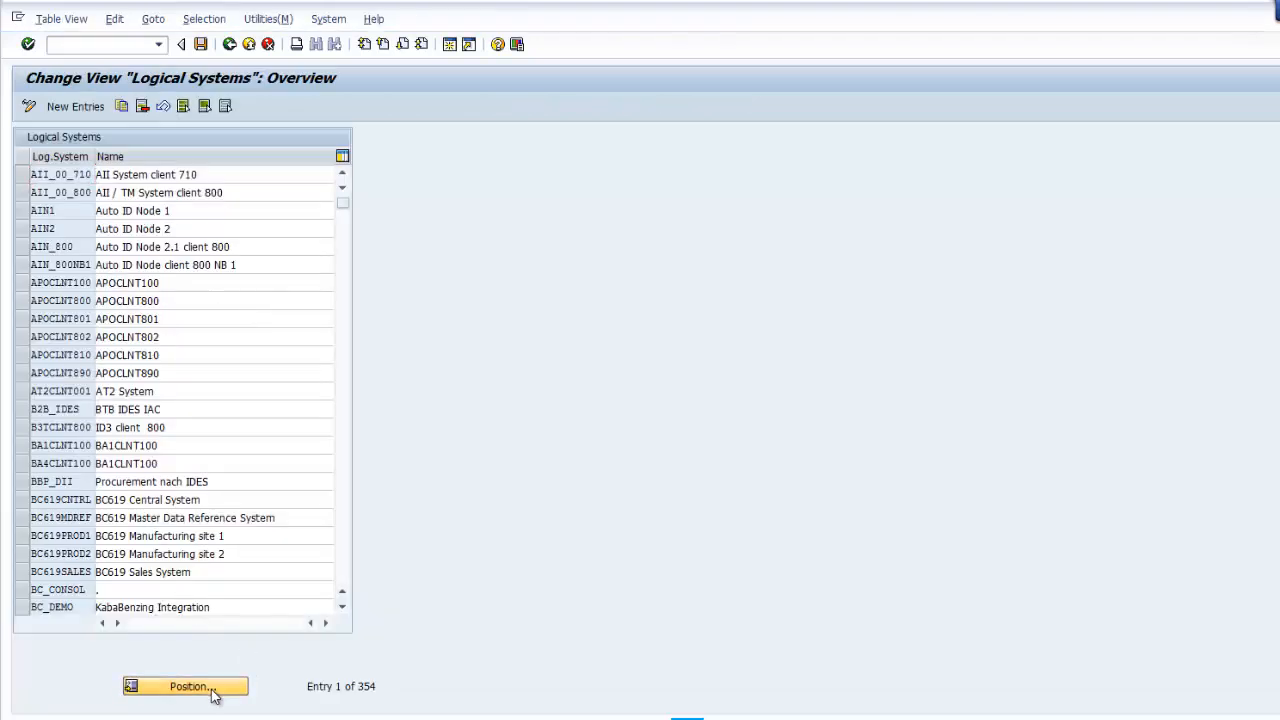
click(195, 238)
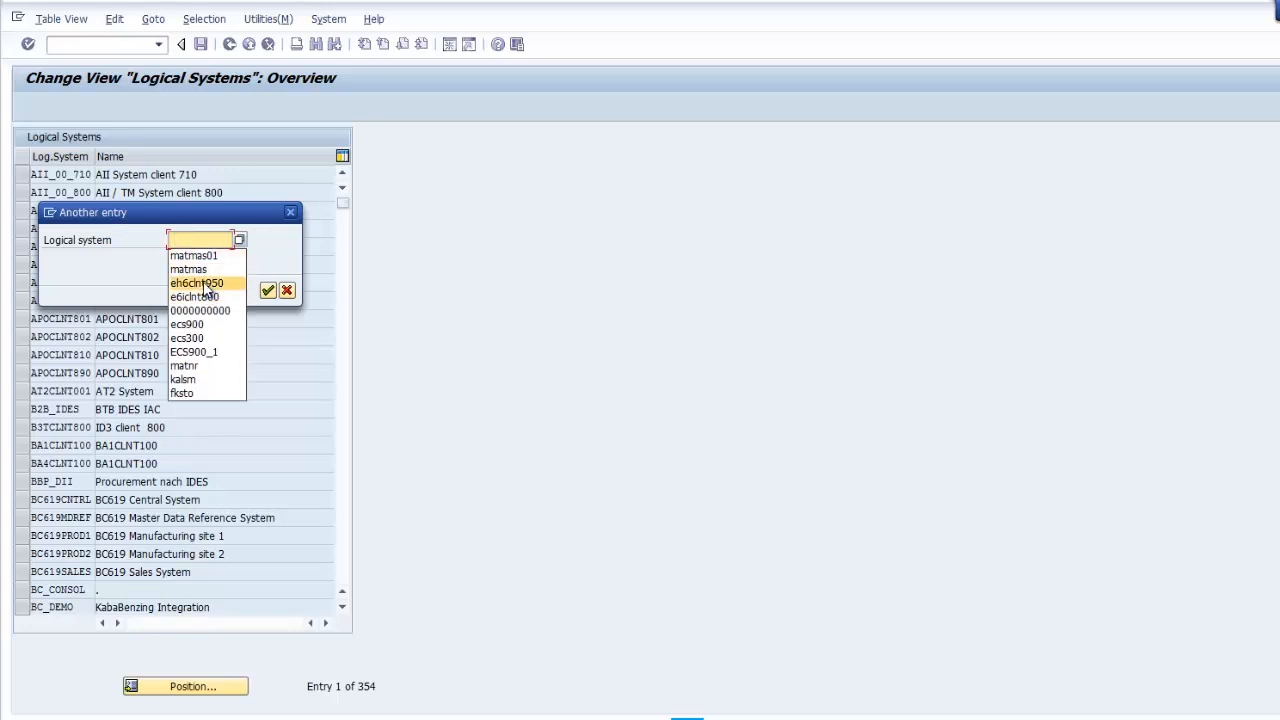
click(196, 283)
click(267, 291)
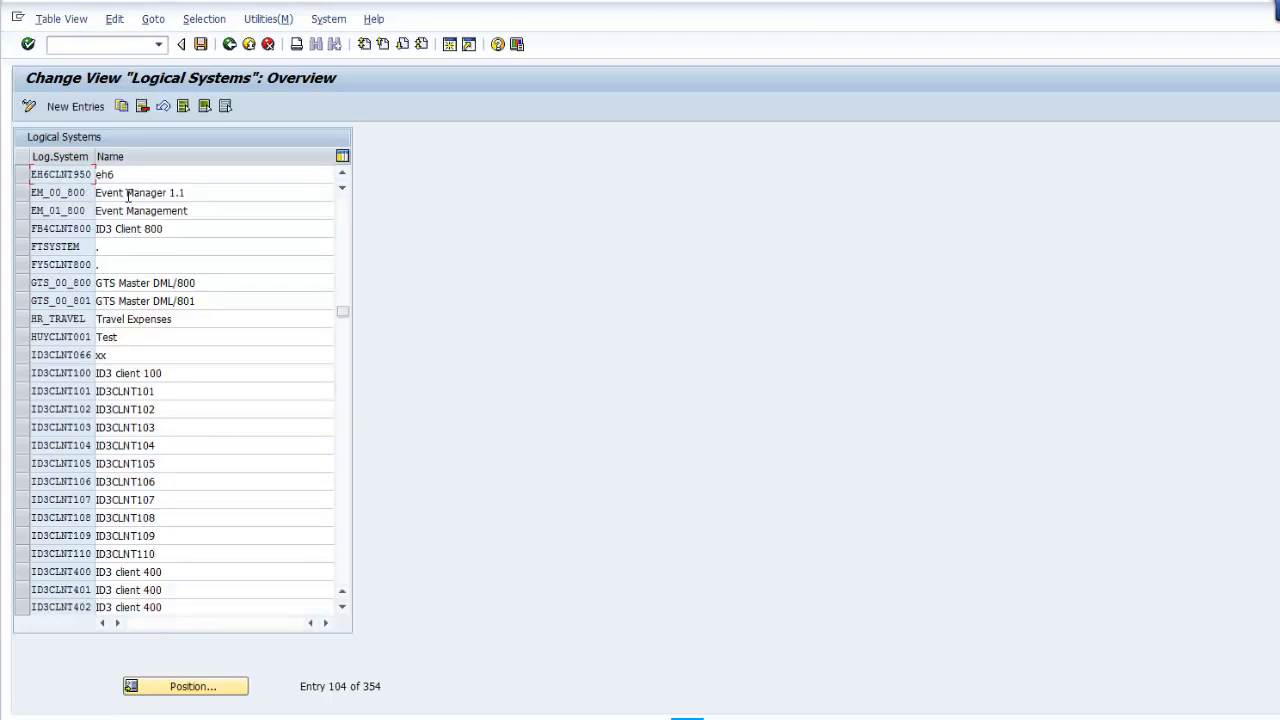
click(226, 46)
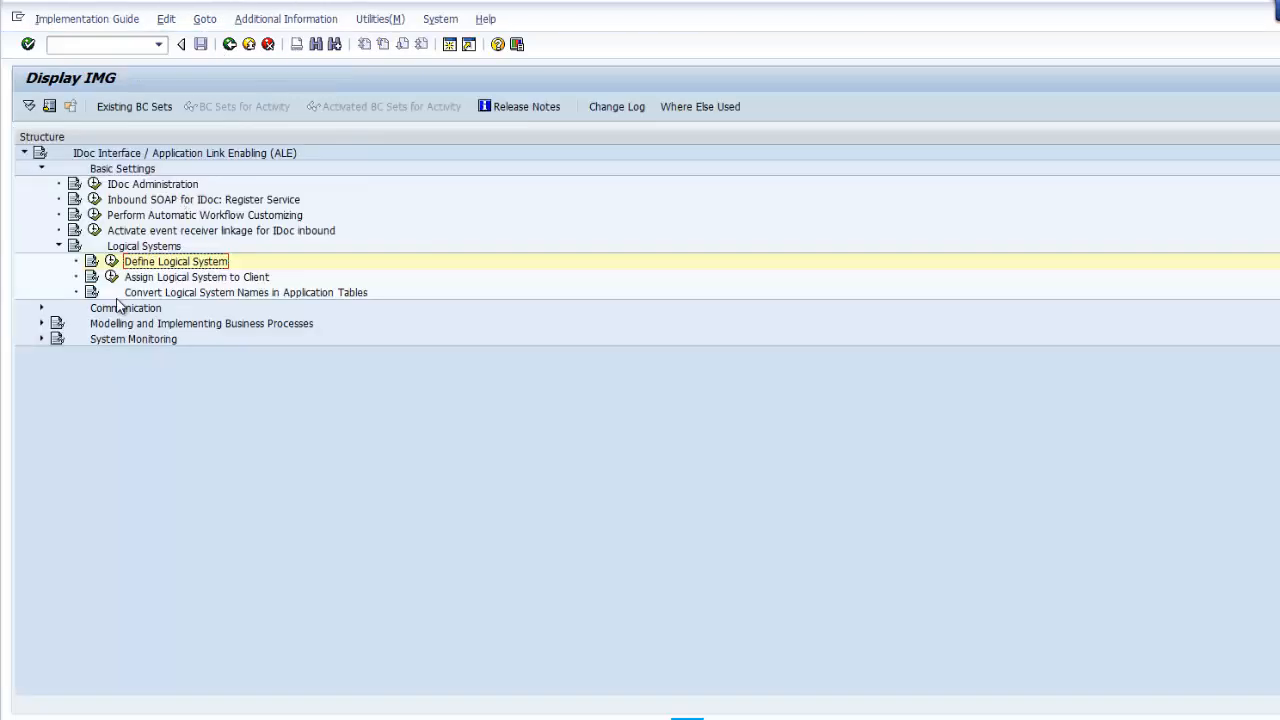
Step: Open the details of client 950 through Assign Logical System to Client to check its logical system
click(111, 277)
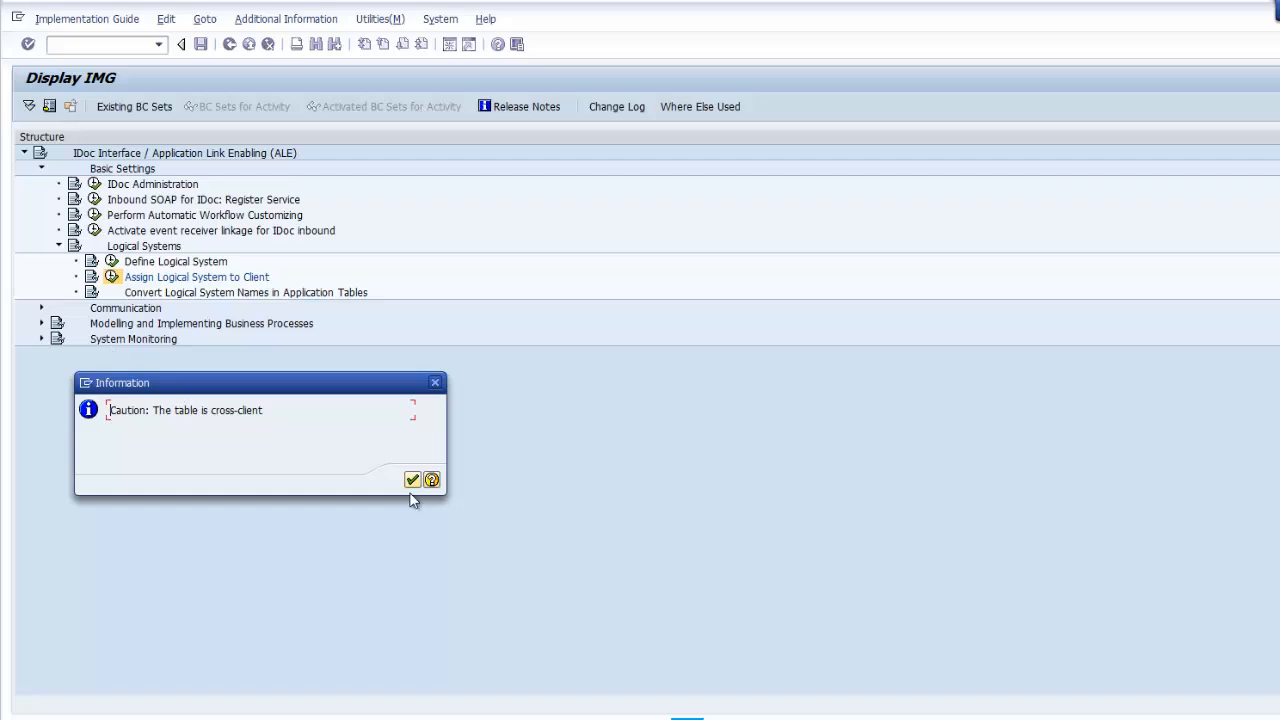
click(412, 480)
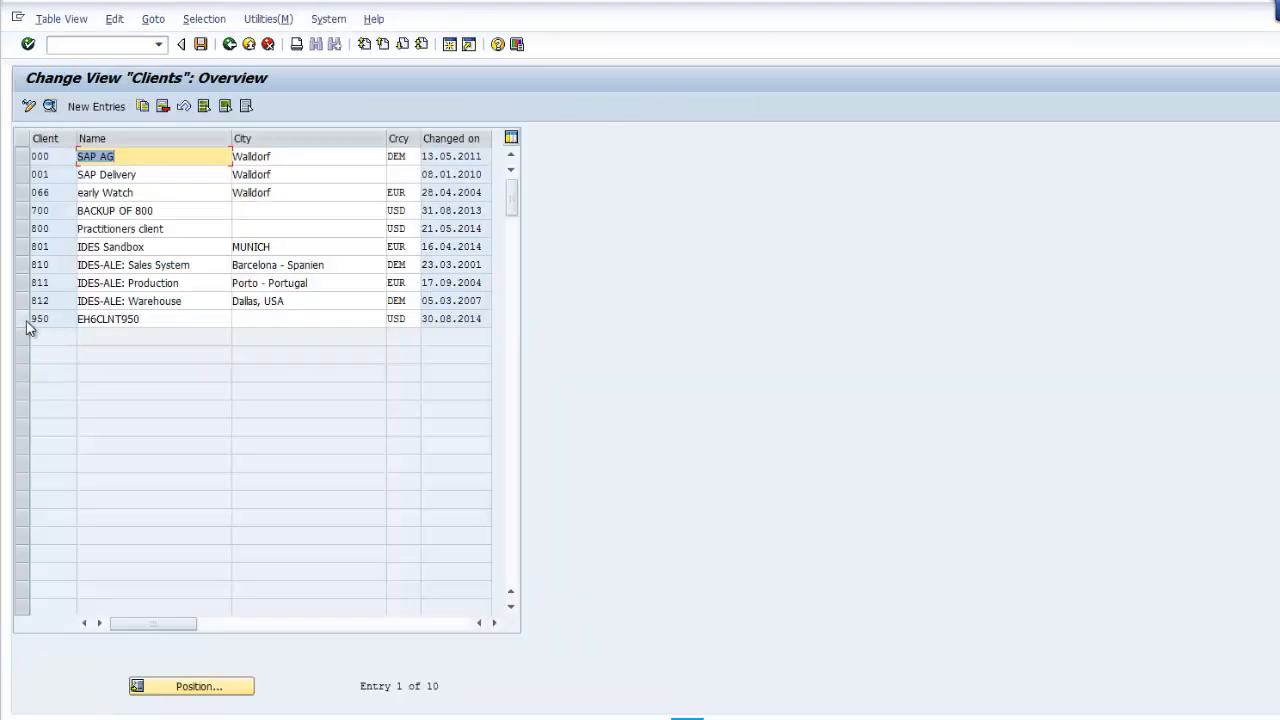
click(23, 319)
click(49, 106)
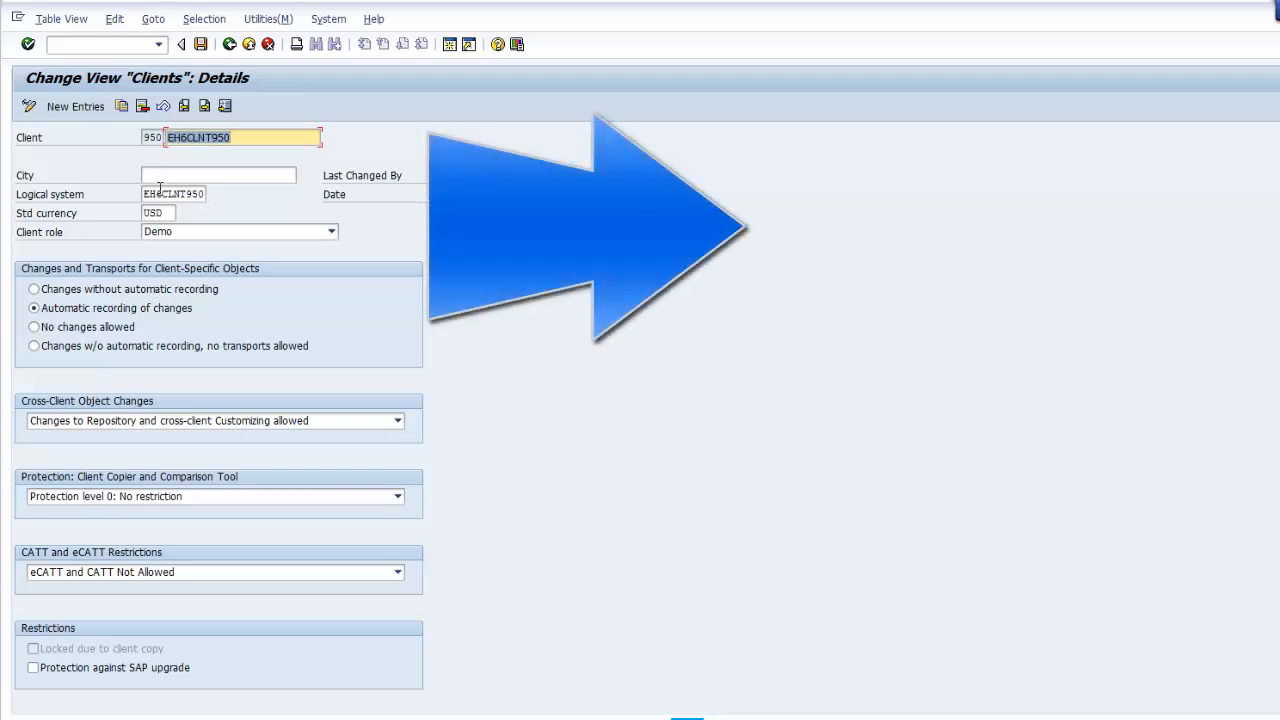
Step: Return to the clients overview, and highlight steps 1 and 2 about the logical system in idoc.txt in Notepad
click(229, 44)
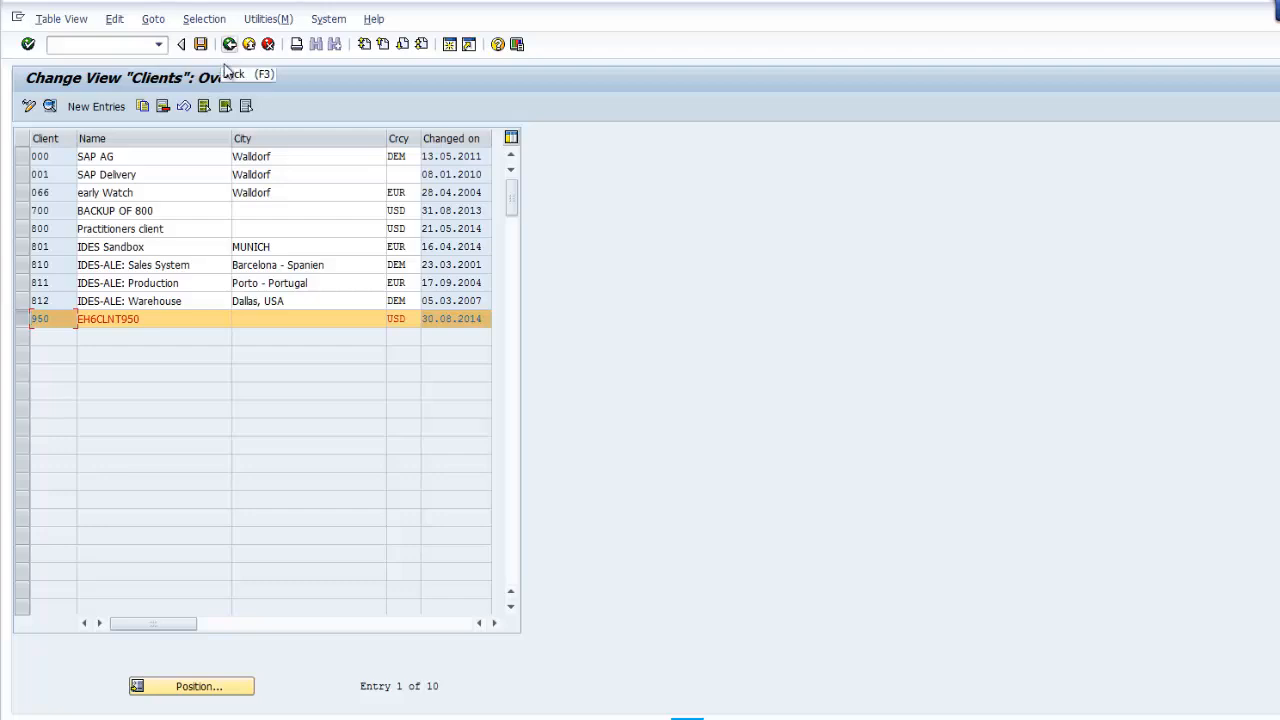
mouse_move(688, 716)
click(597, 690)
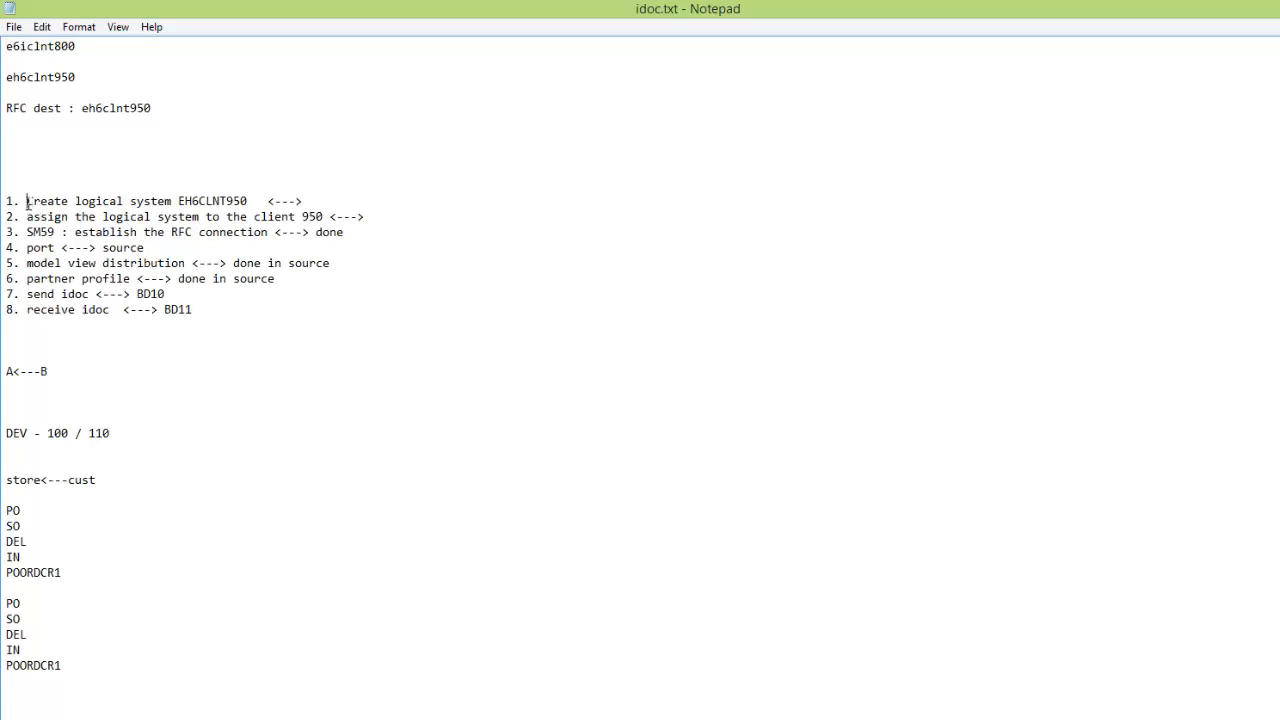
drag(27, 201, 368, 214)
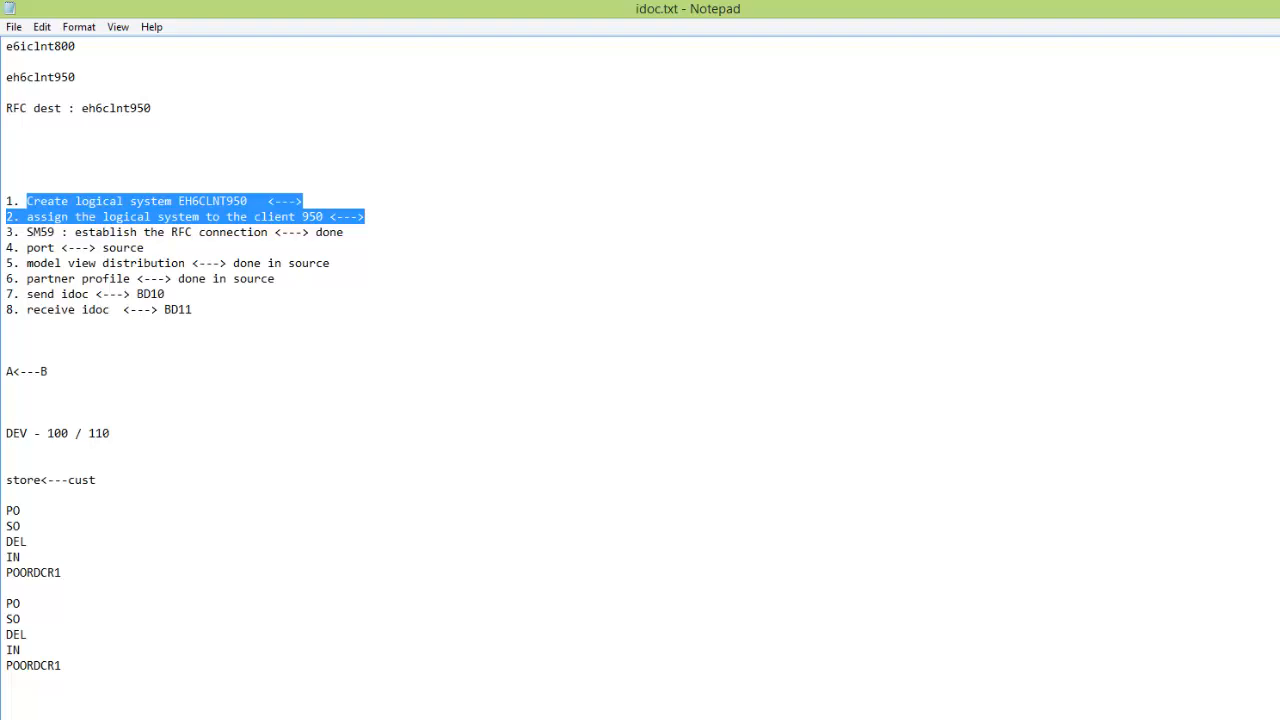
Step: Switch to the Display IMG session in SAP, open transaction SM59, and look through the ABAP Connections
mouse_move(688, 712)
click(740, 690)
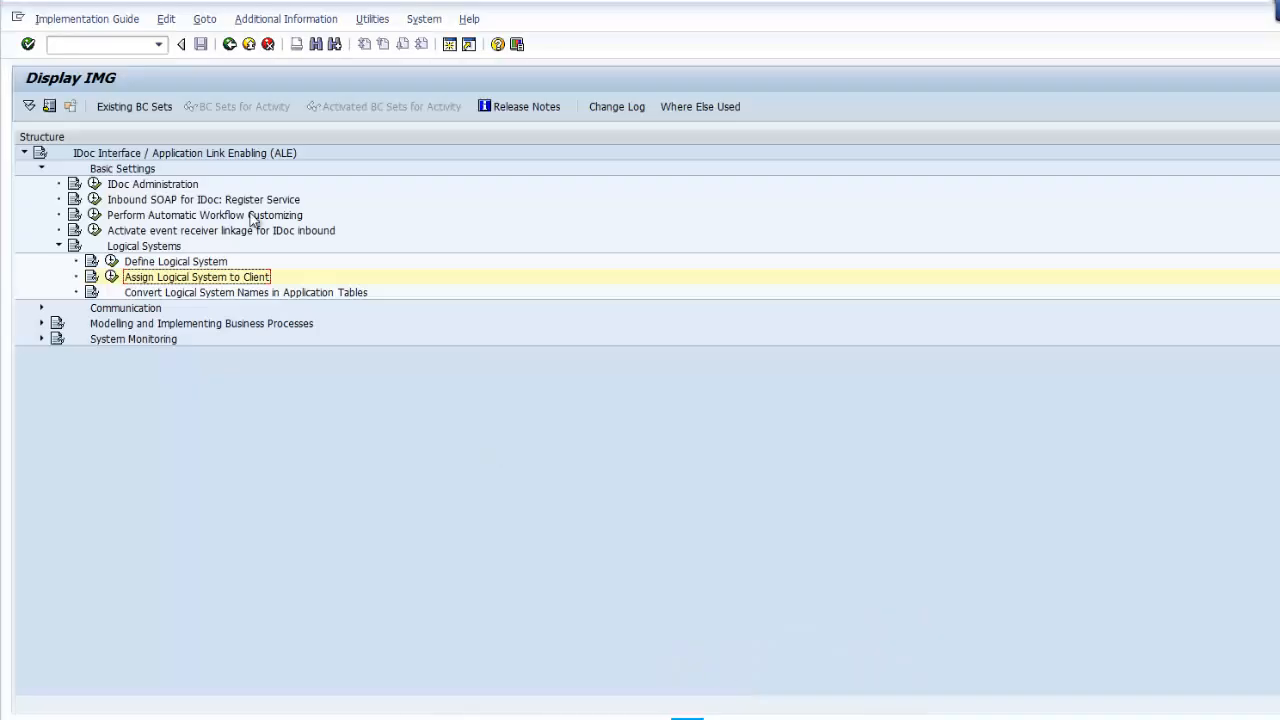
click(90, 45)
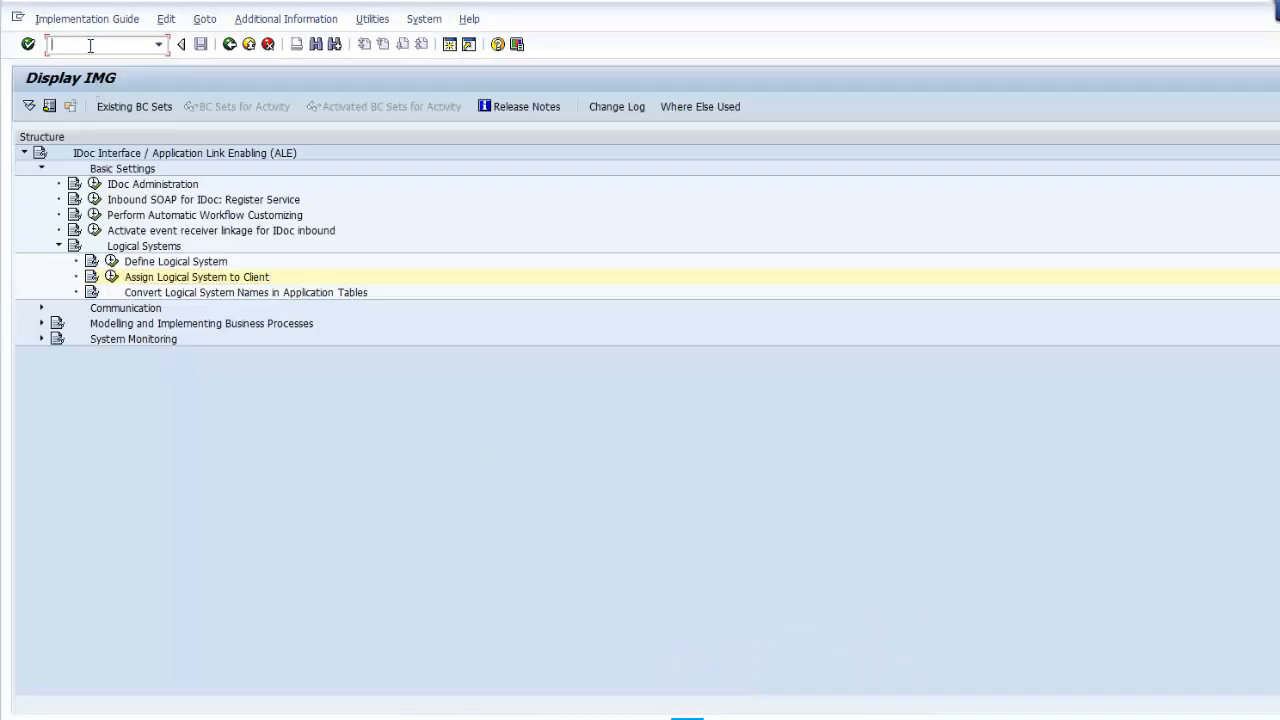
text(/nsm59)
key(Return)
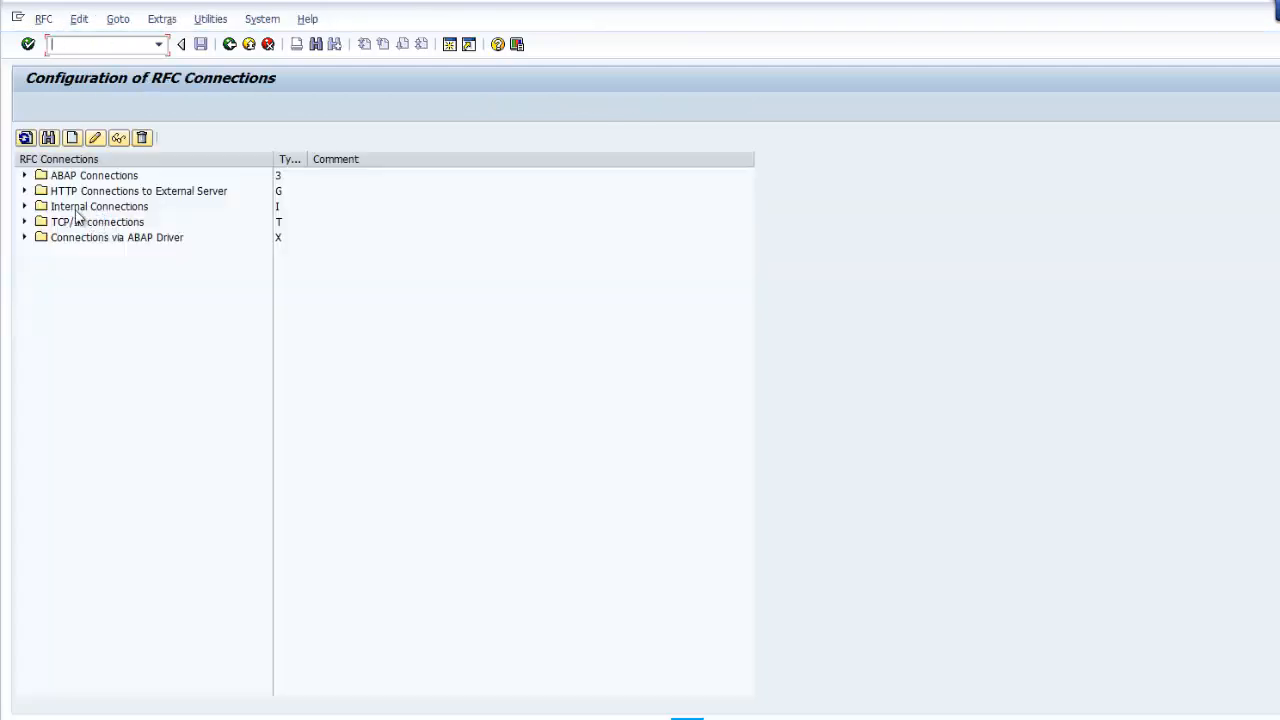
click(25, 176)
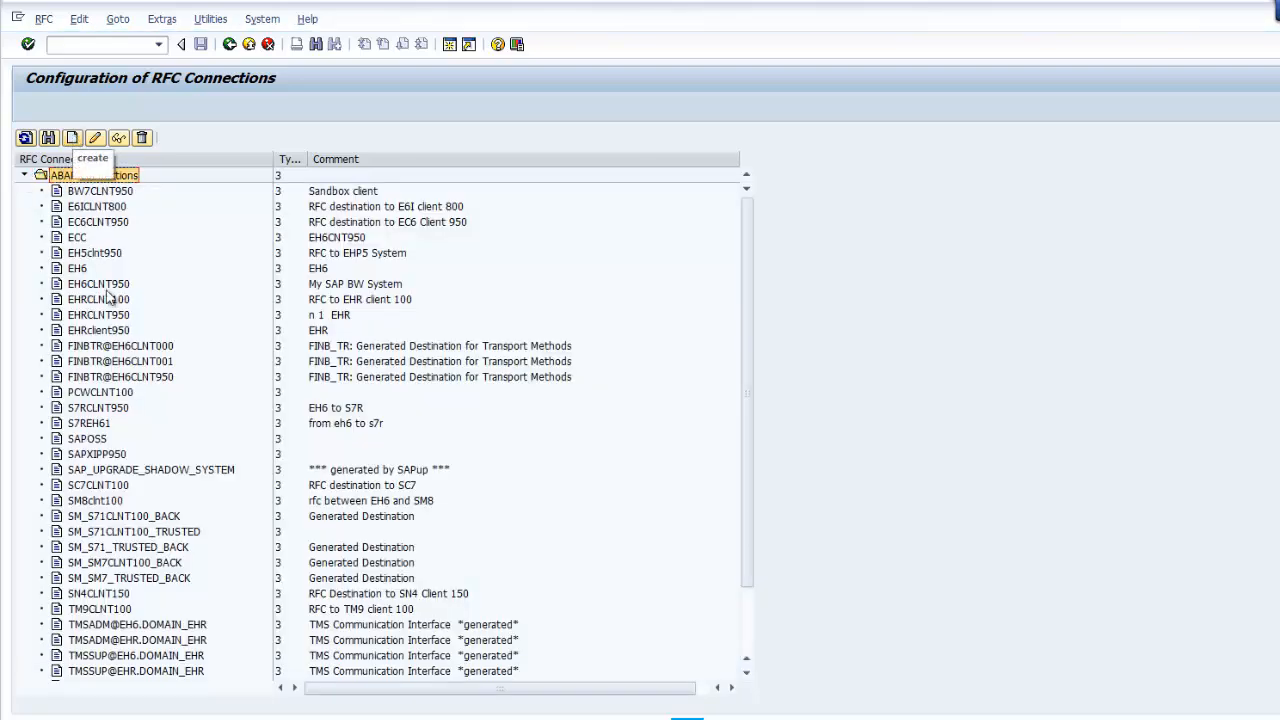
scroll(118, 316, down, 1)
scroll(118, 316, down, 2)
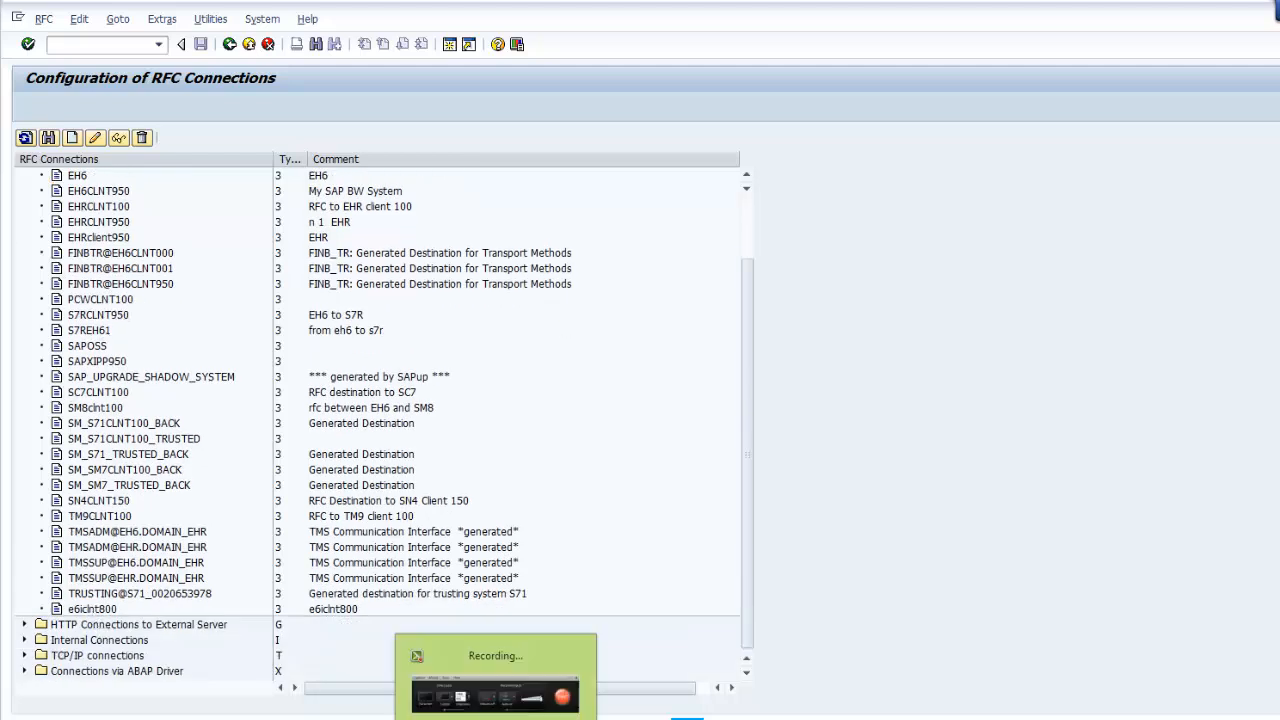
click(495, 716)
click(1208, 658)
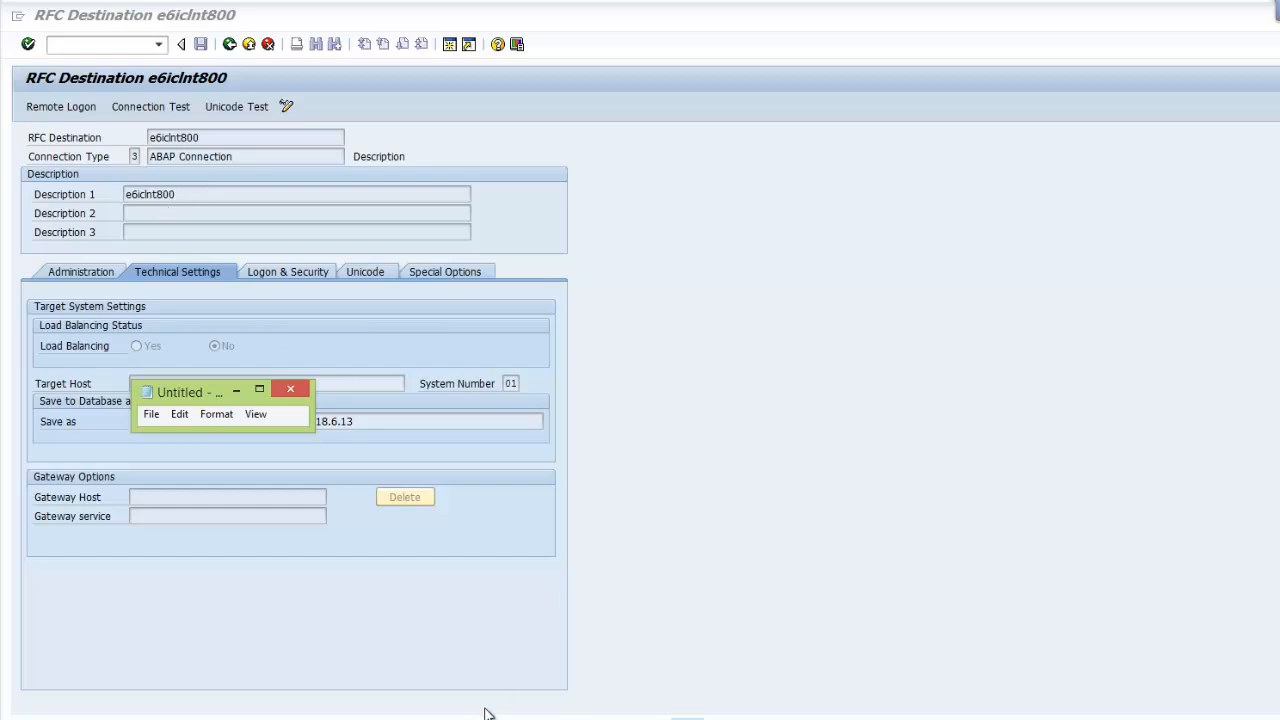
click(687, 718)
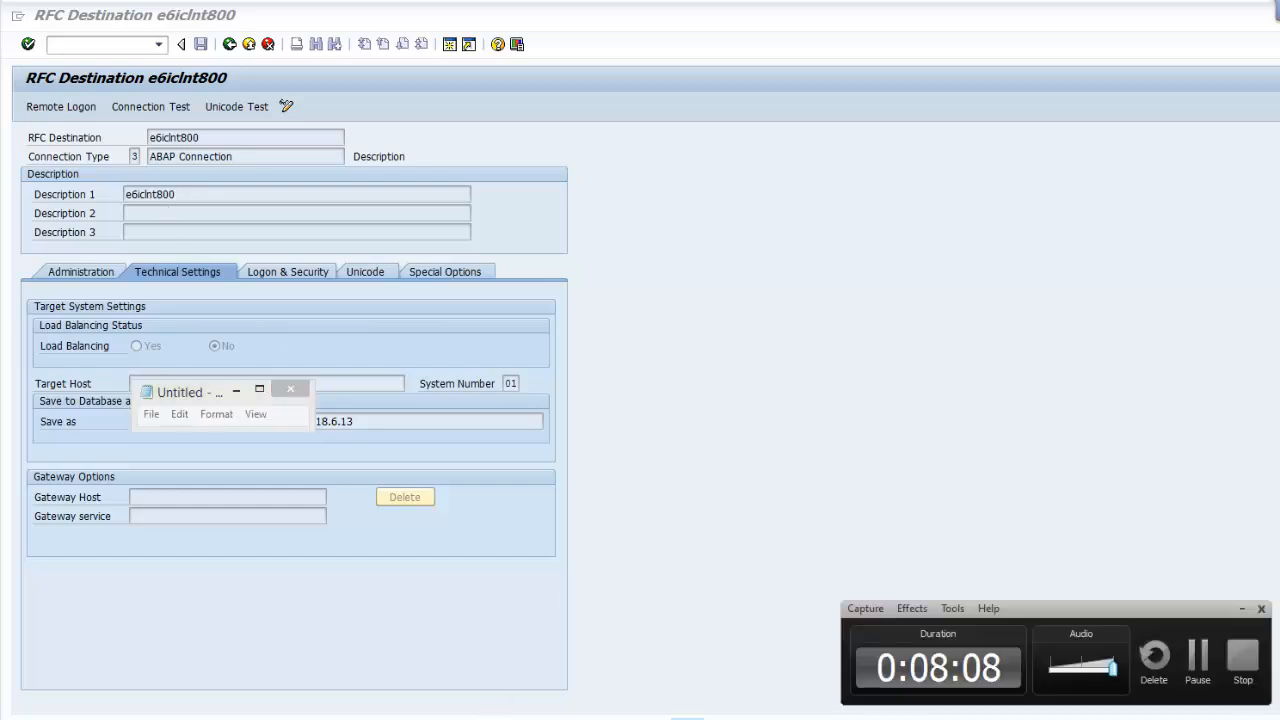
click(1199, 652)
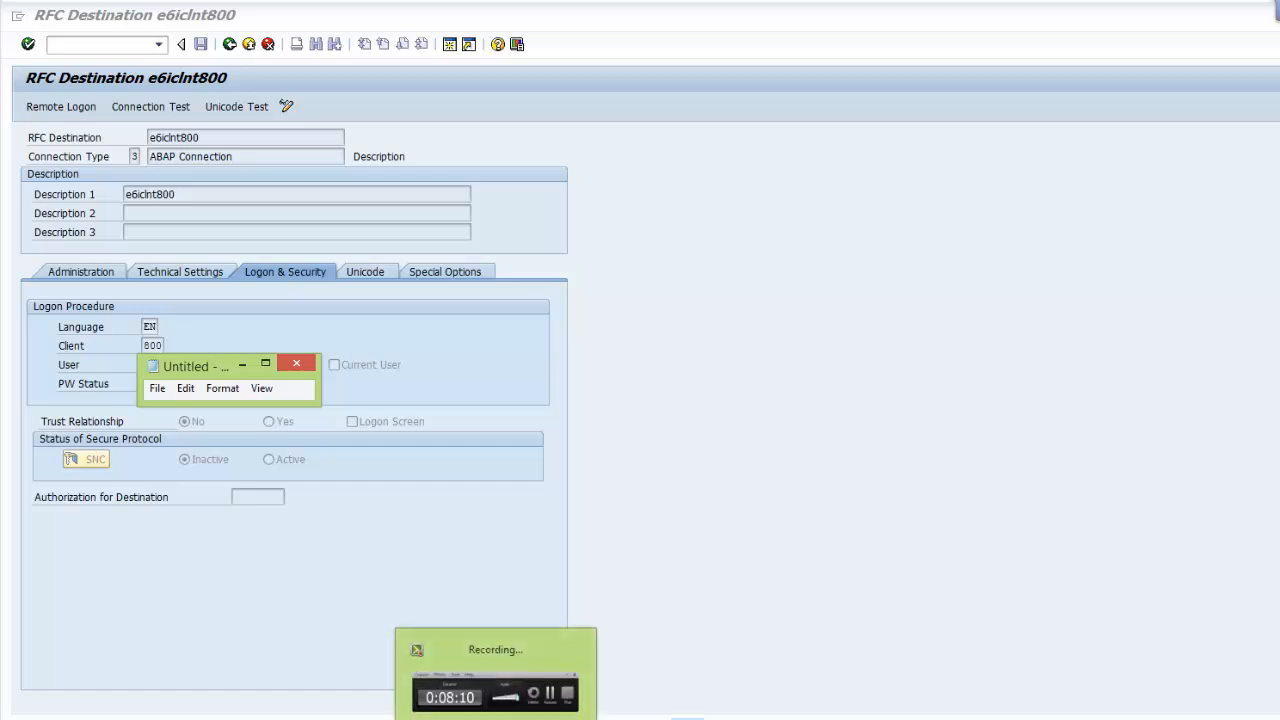
click(495, 718)
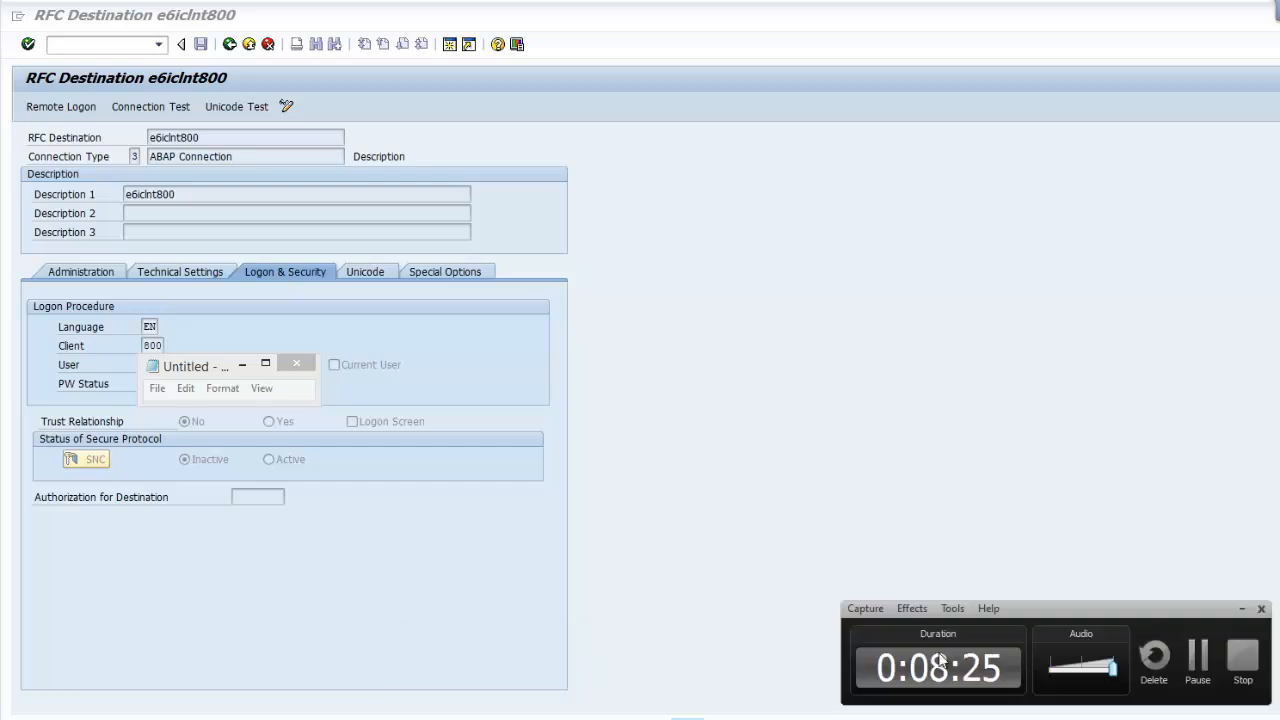
click(1201, 656)
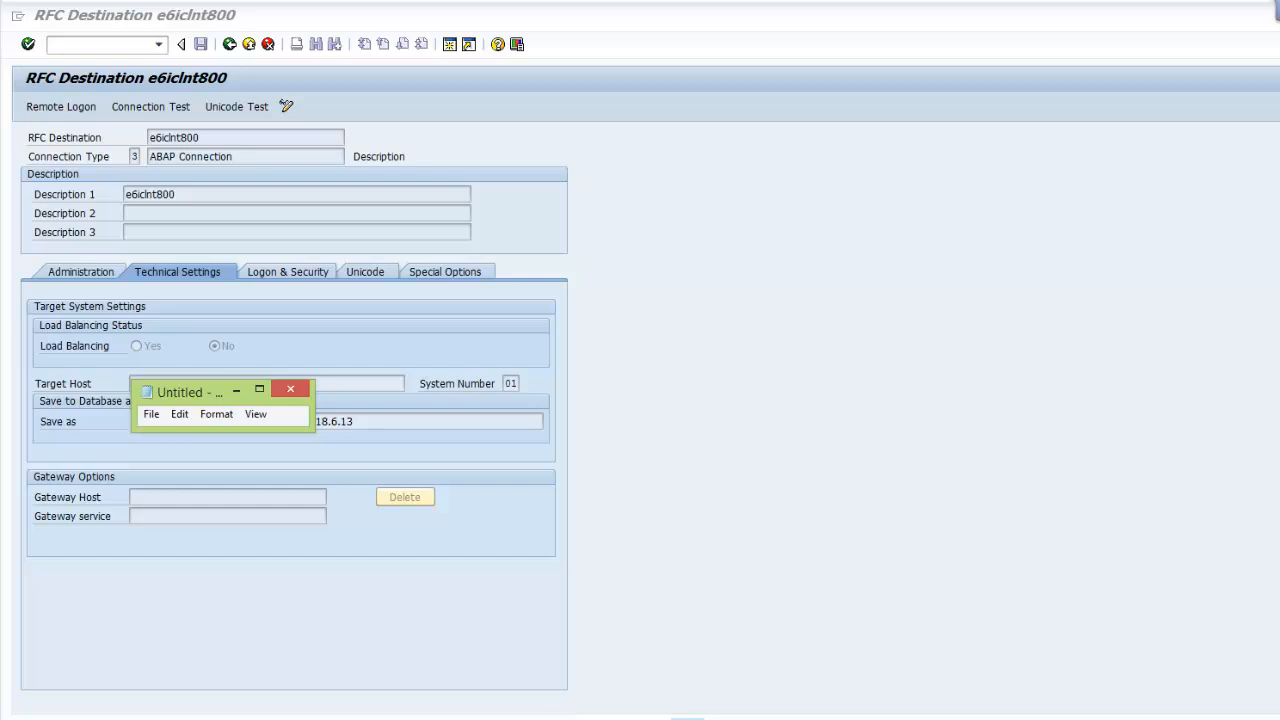
click(496, 718)
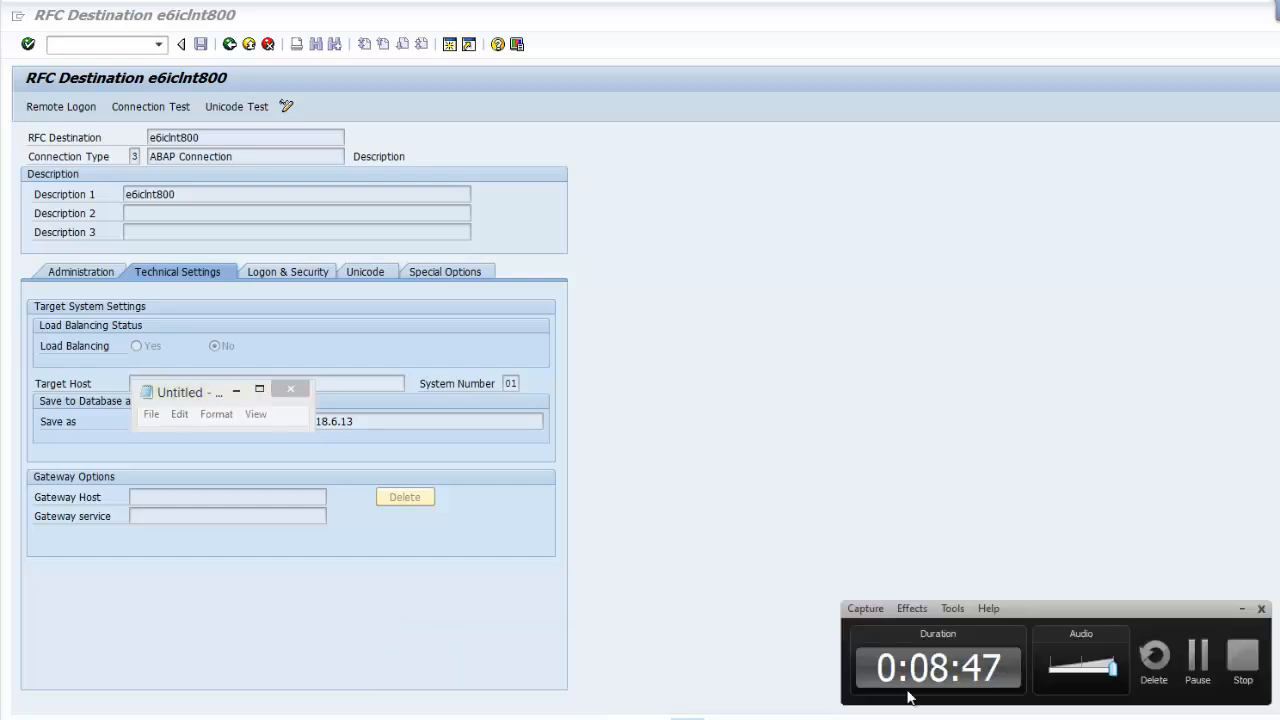
click(1216, 660)
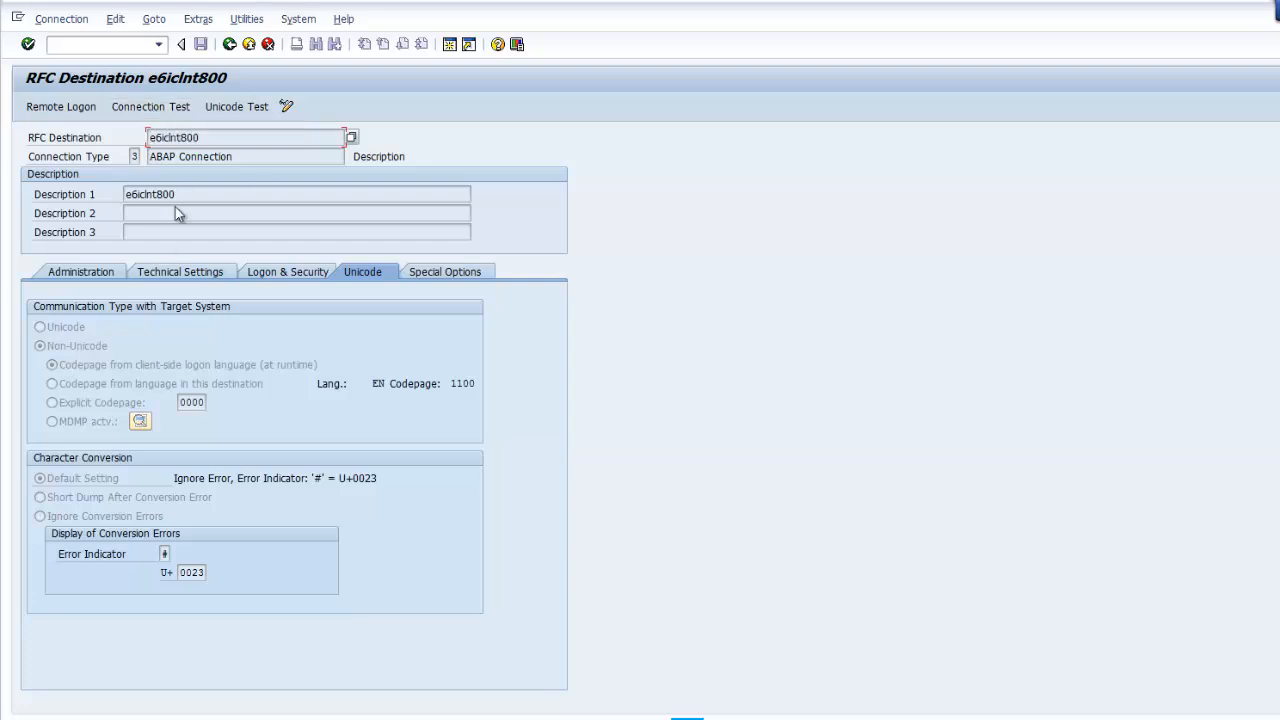
Step: Run a connection test and a remote logon for the e6iclnt800 RFC destination
click(138, 112)
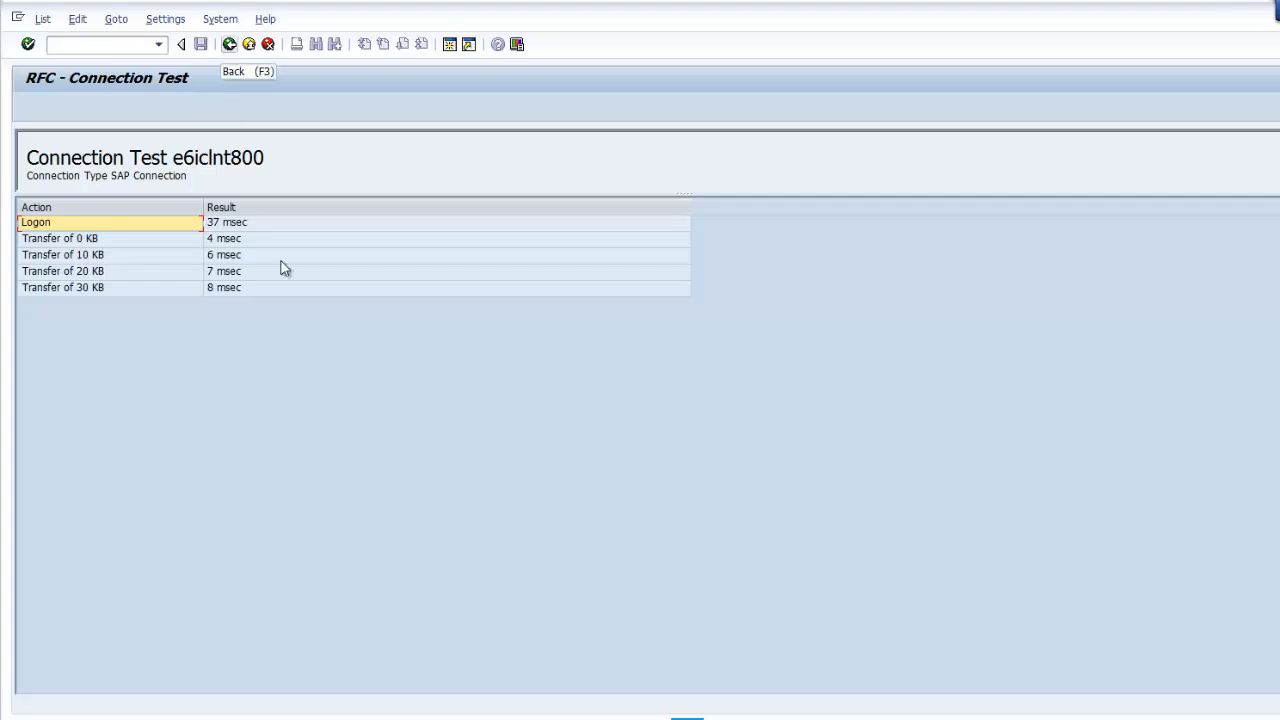
click(535, 719)
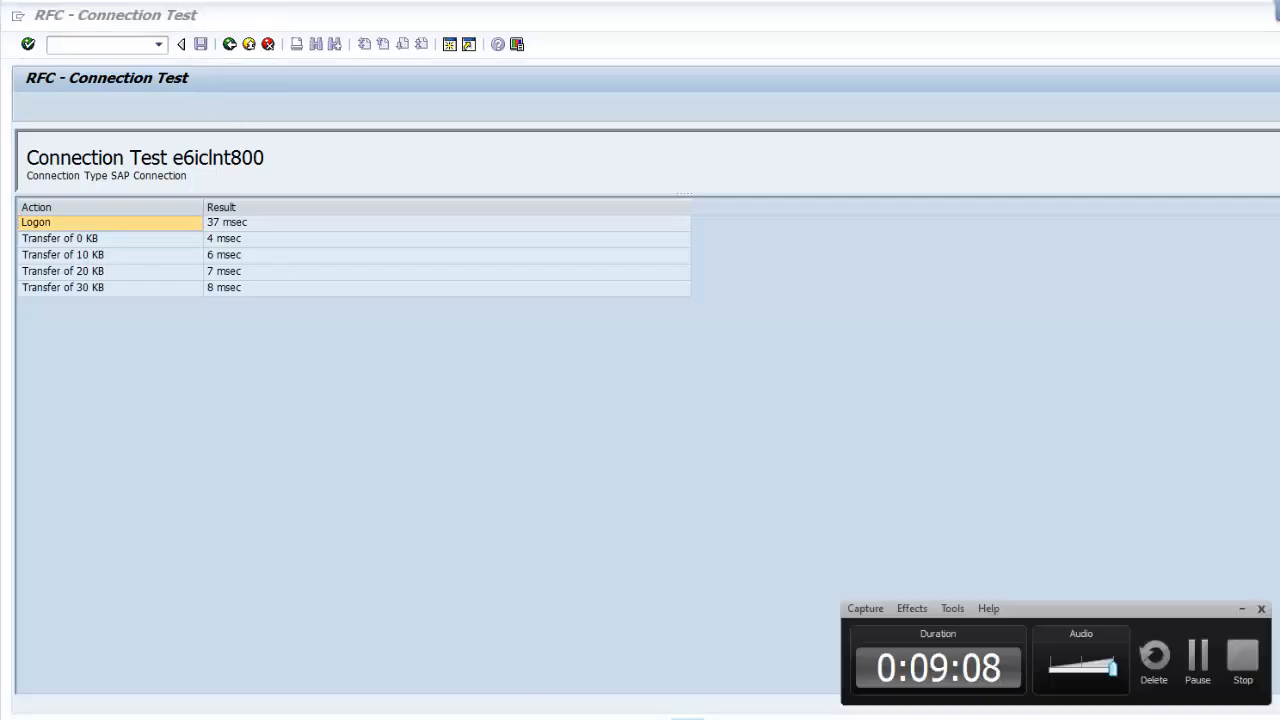
click(1198, 655)
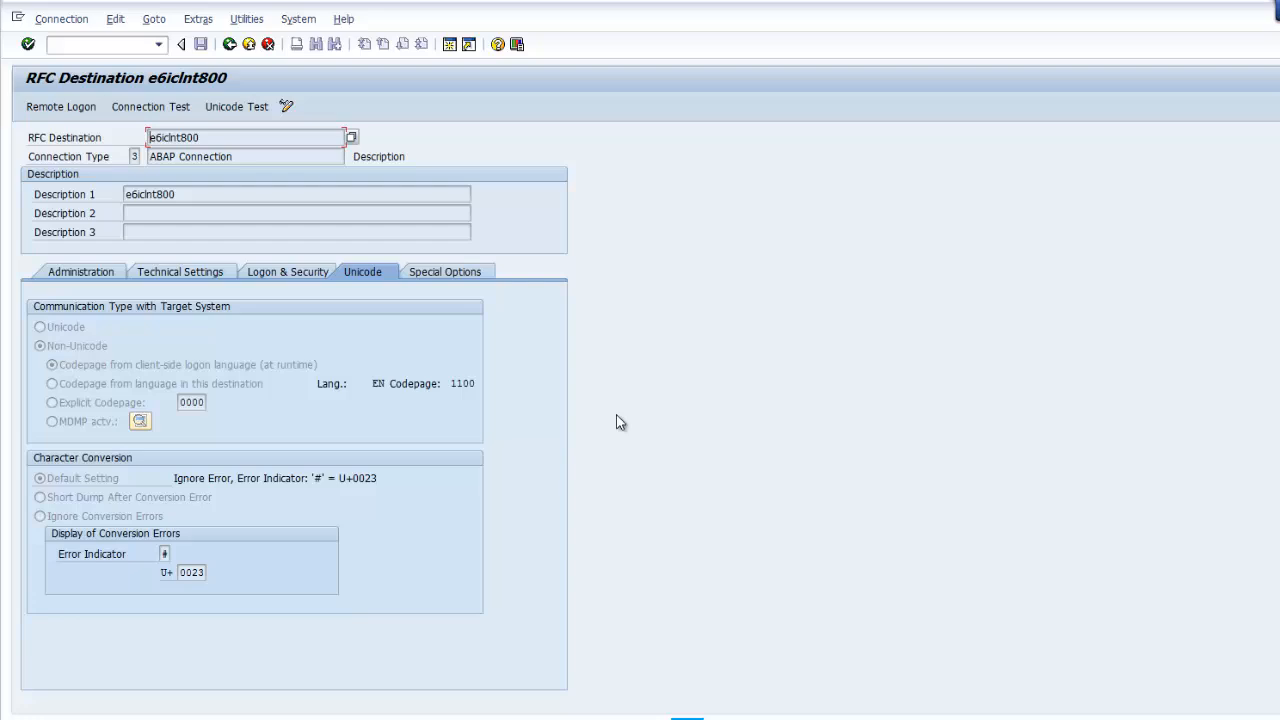
click(40, 108)
Step: Check the step list in idoc.txt in Notepad, and open transaction WE21 in the SAP session with the RFC destination
click(549, 718)
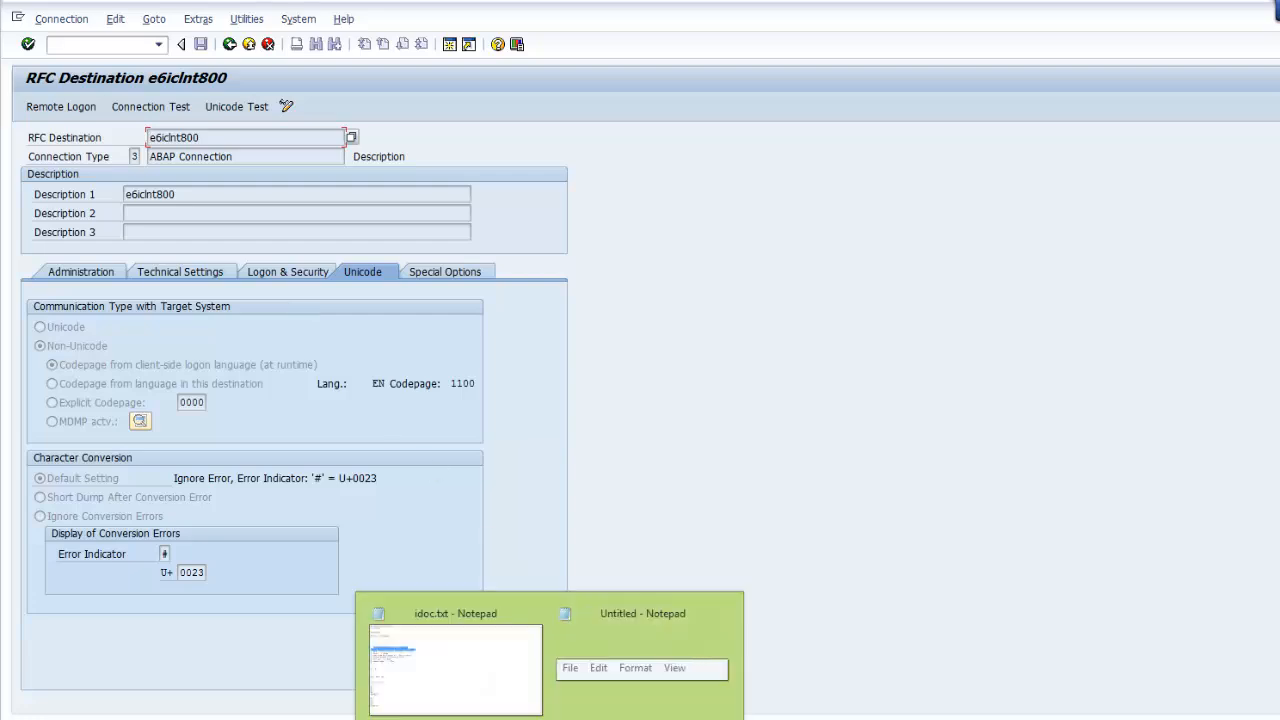
click(456, 692)
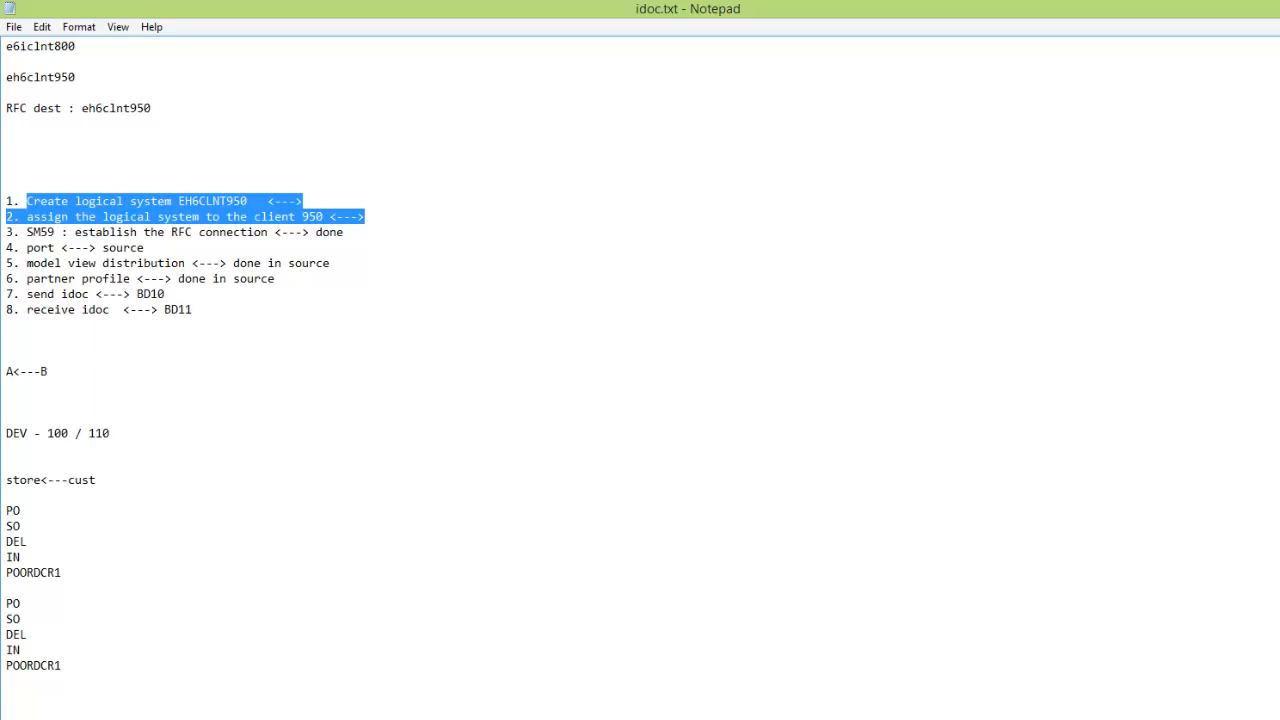
click(727, 654)
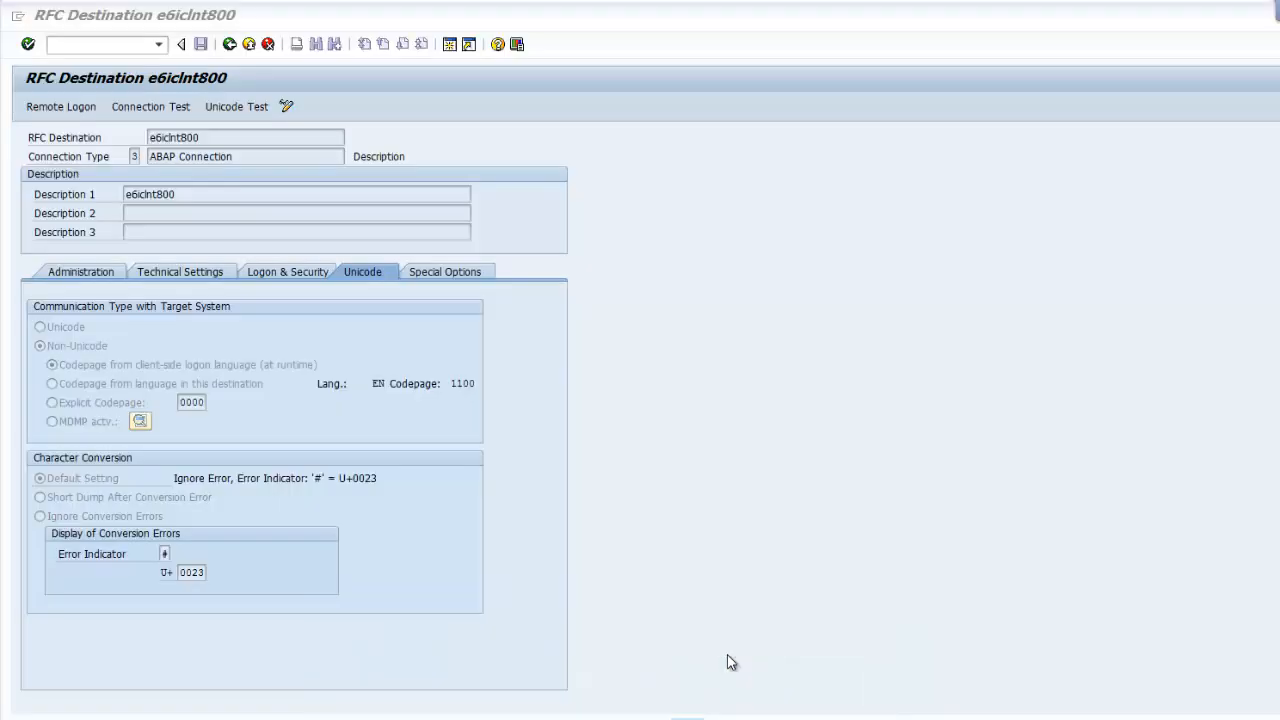
click(64, 44)
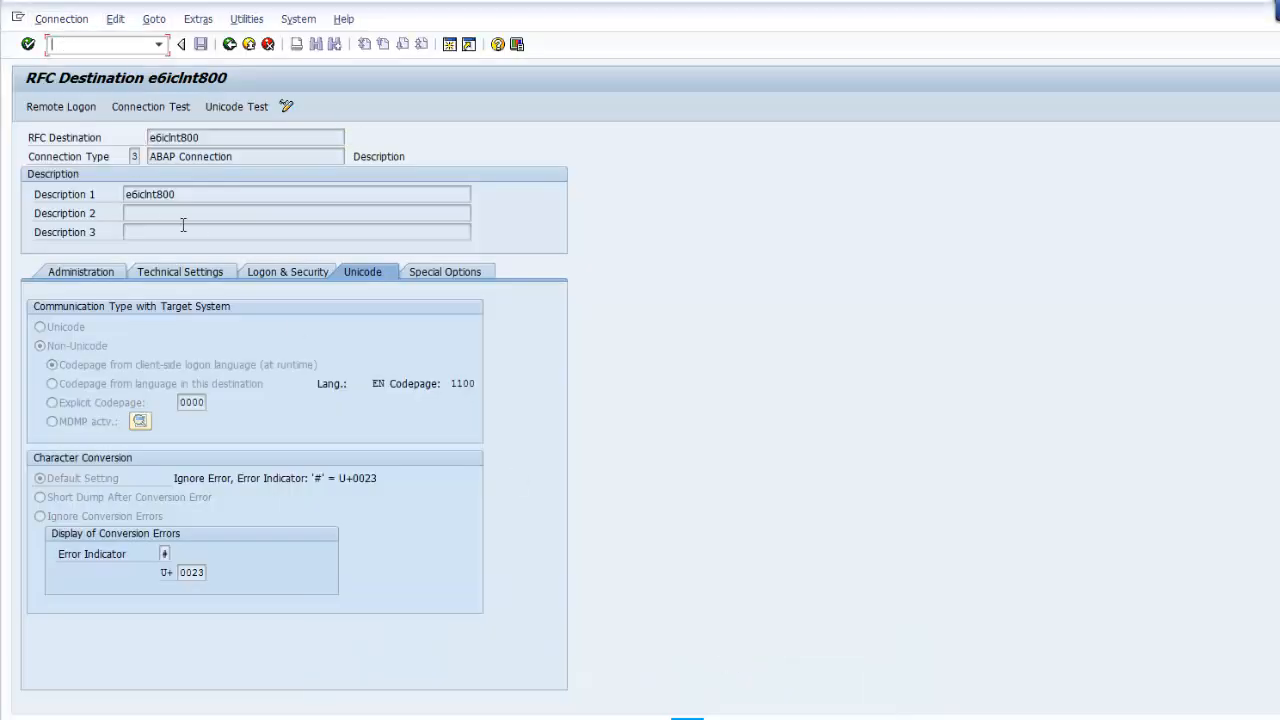
text(/nwe21)
key(Return)
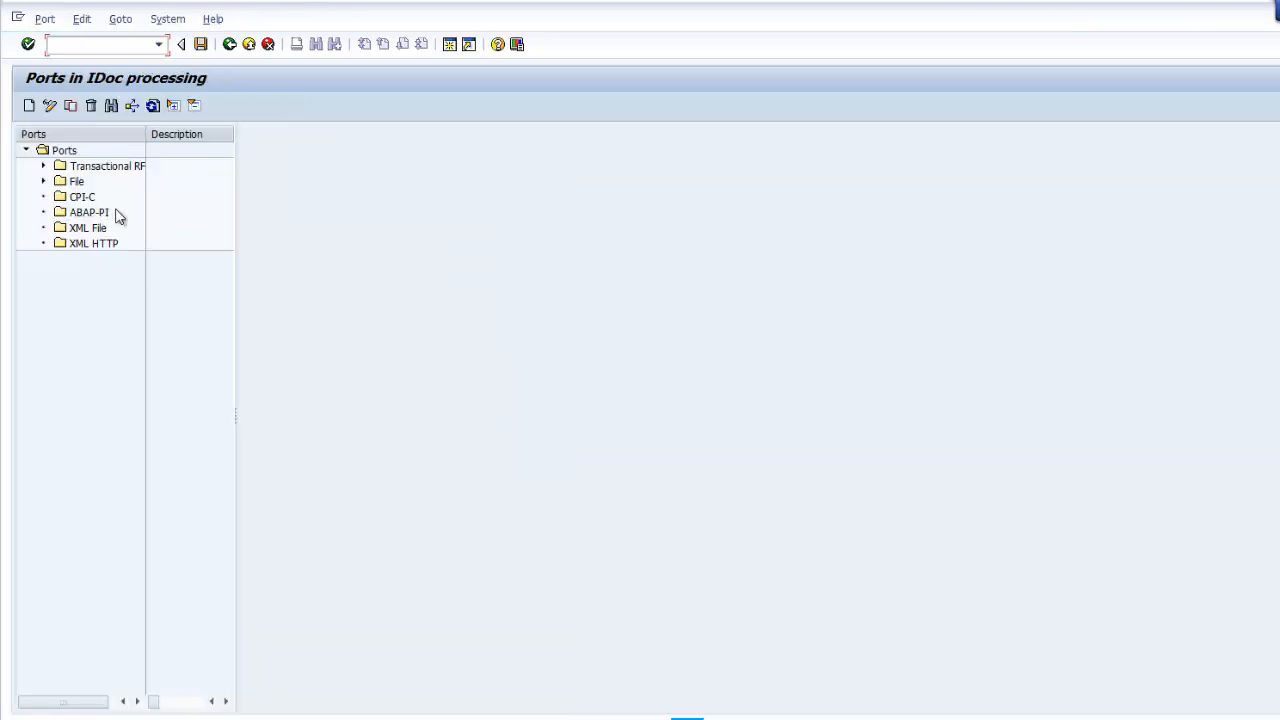
Step: Expand the Transactional RFC ports and open port A000000021 to check its RFC destination
click(43, 166)
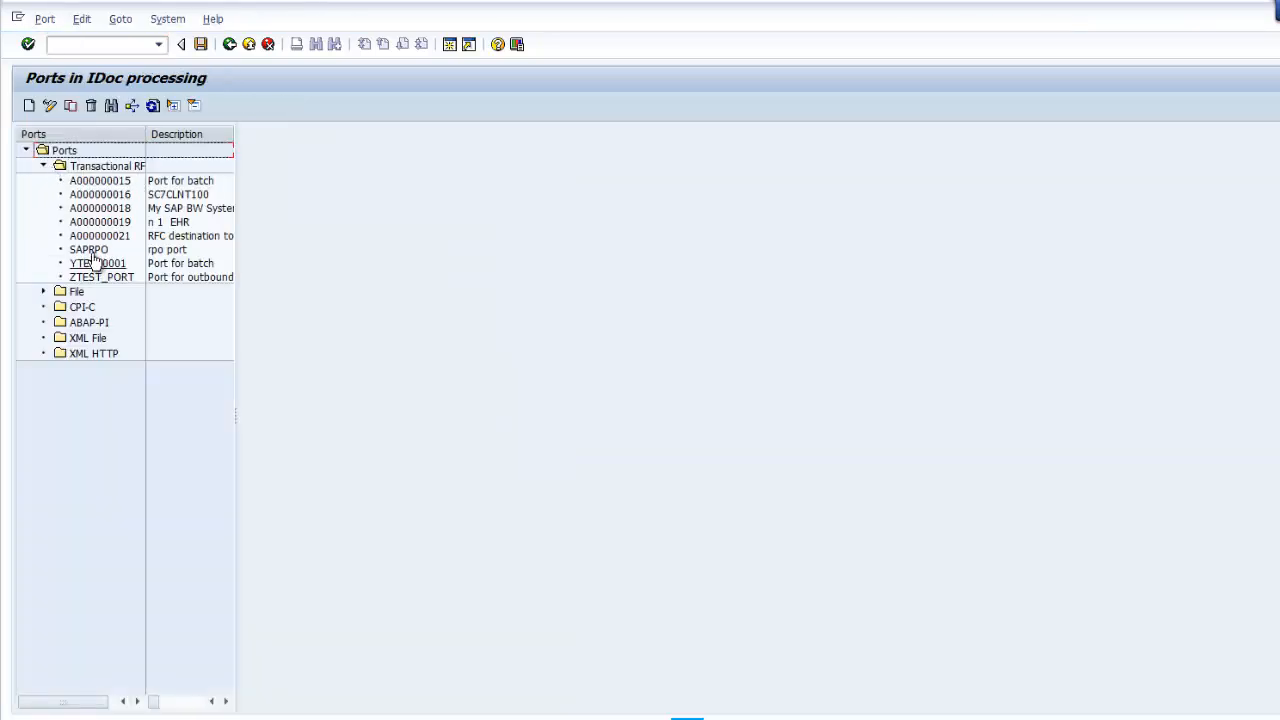
click(76, 166)
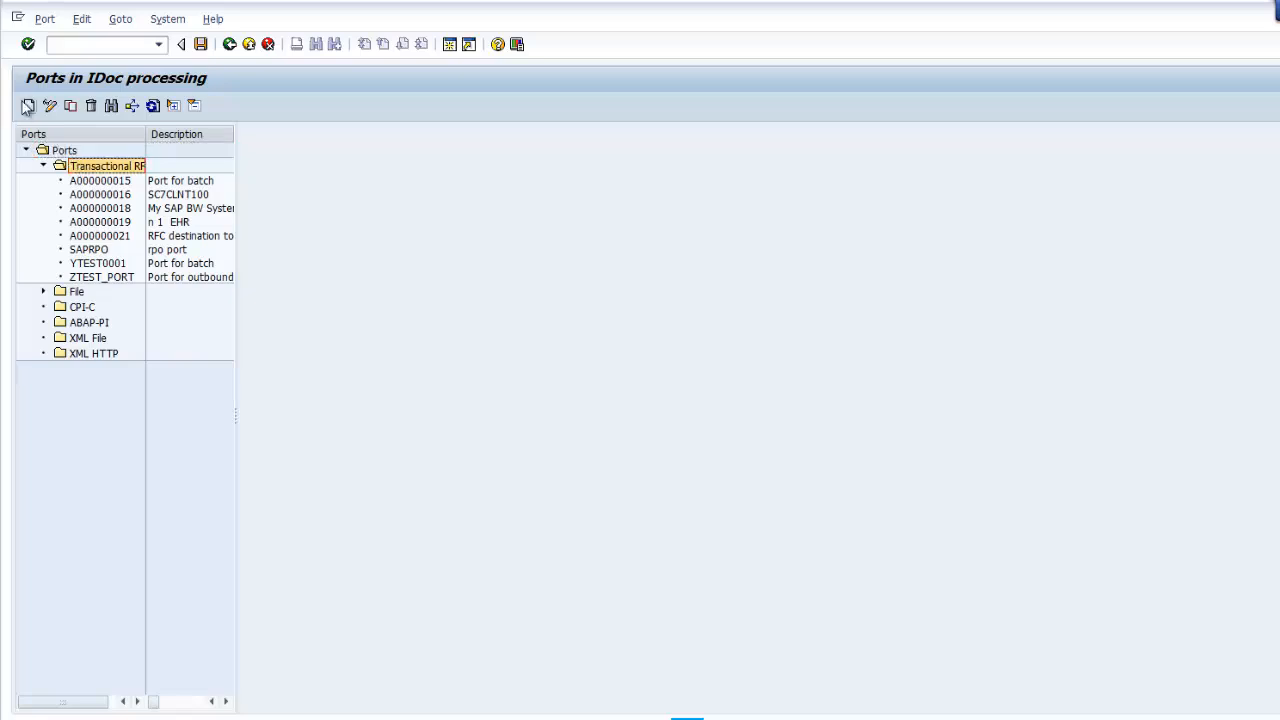
click(111, 235)
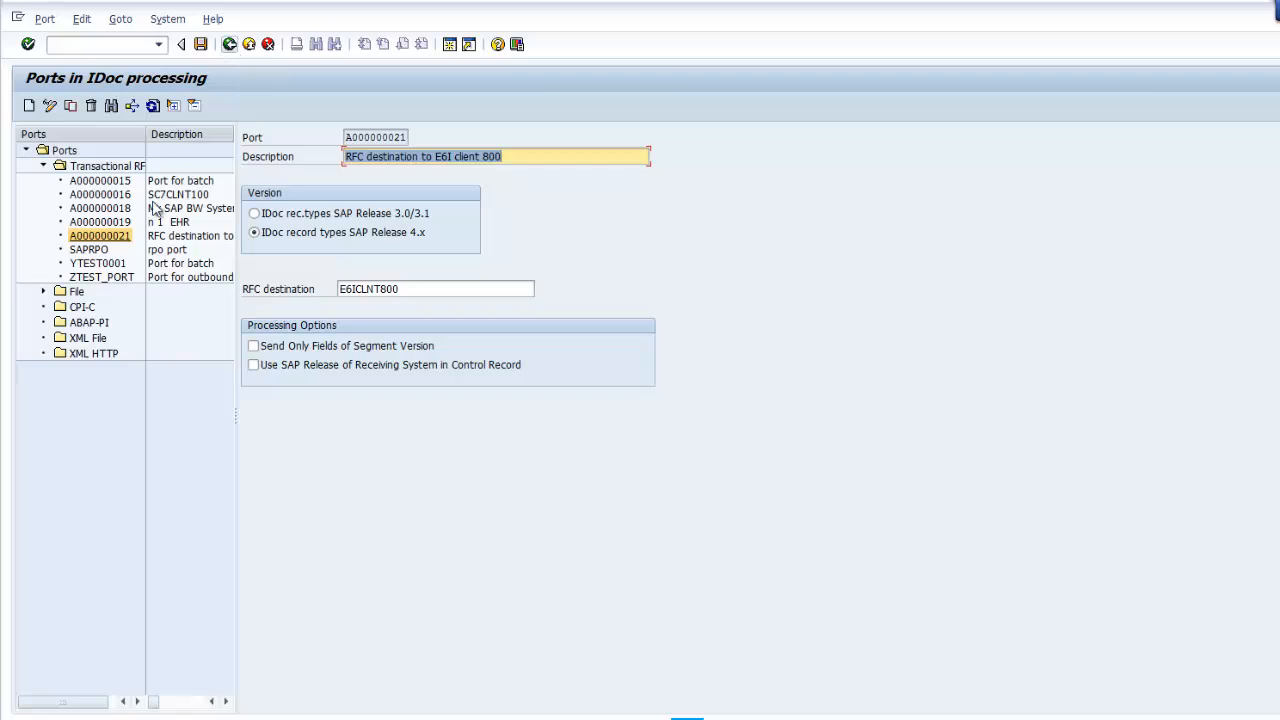
Step: Highlight the model view distribution step in idoc.txt in Notepad, and open Change Distribution Model in the SAP session with the IDoc ports
click(549, 719)
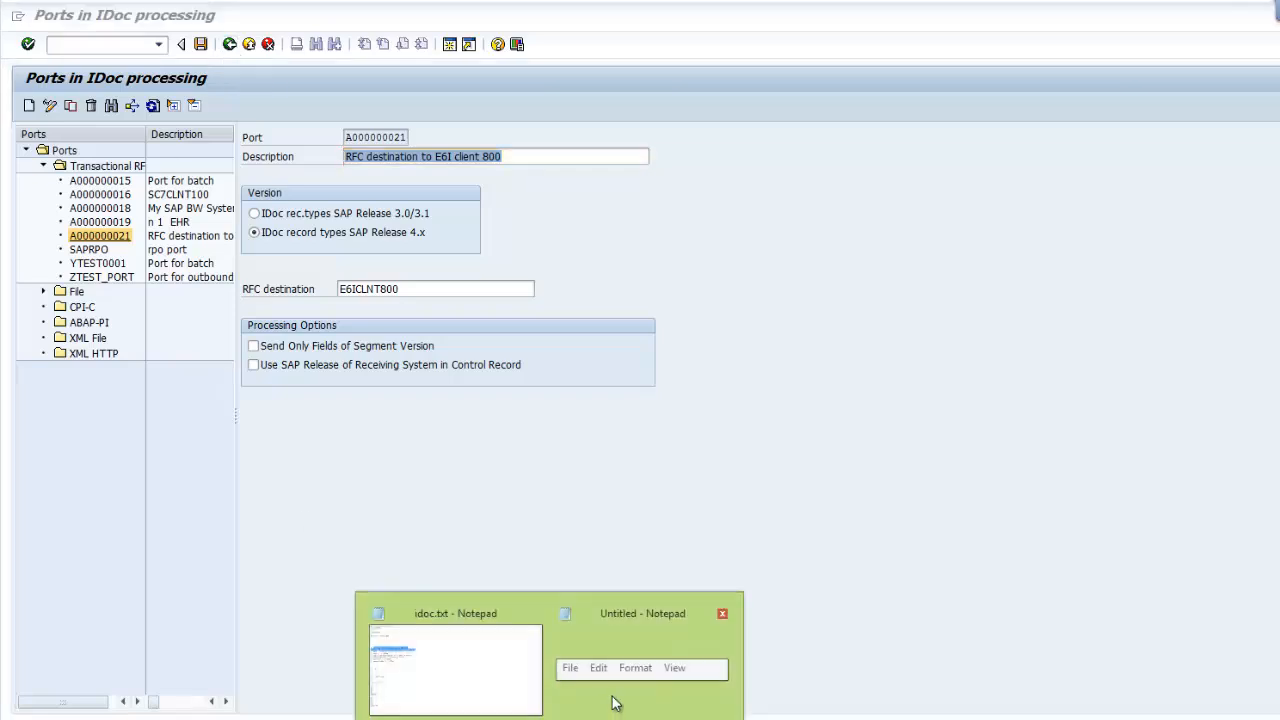
click(455, 660)
drag(166, 250, 342, 265)
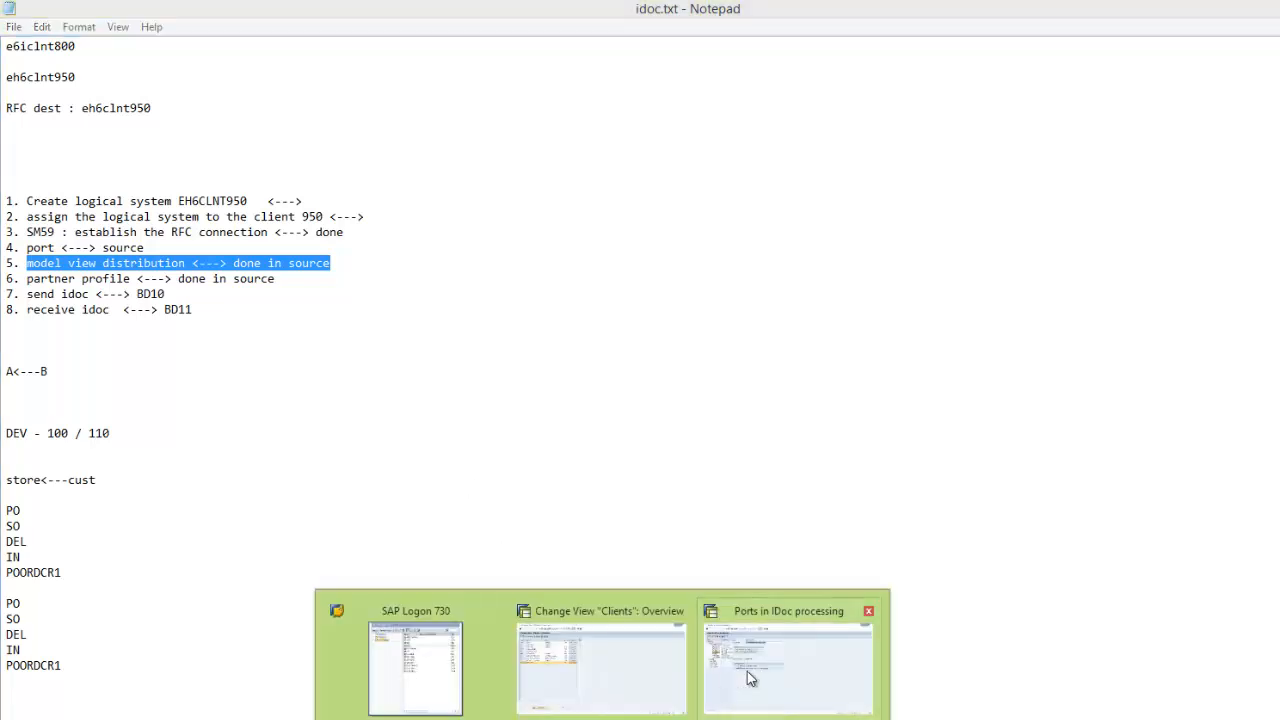
click(747, 671)
click(99, 45)
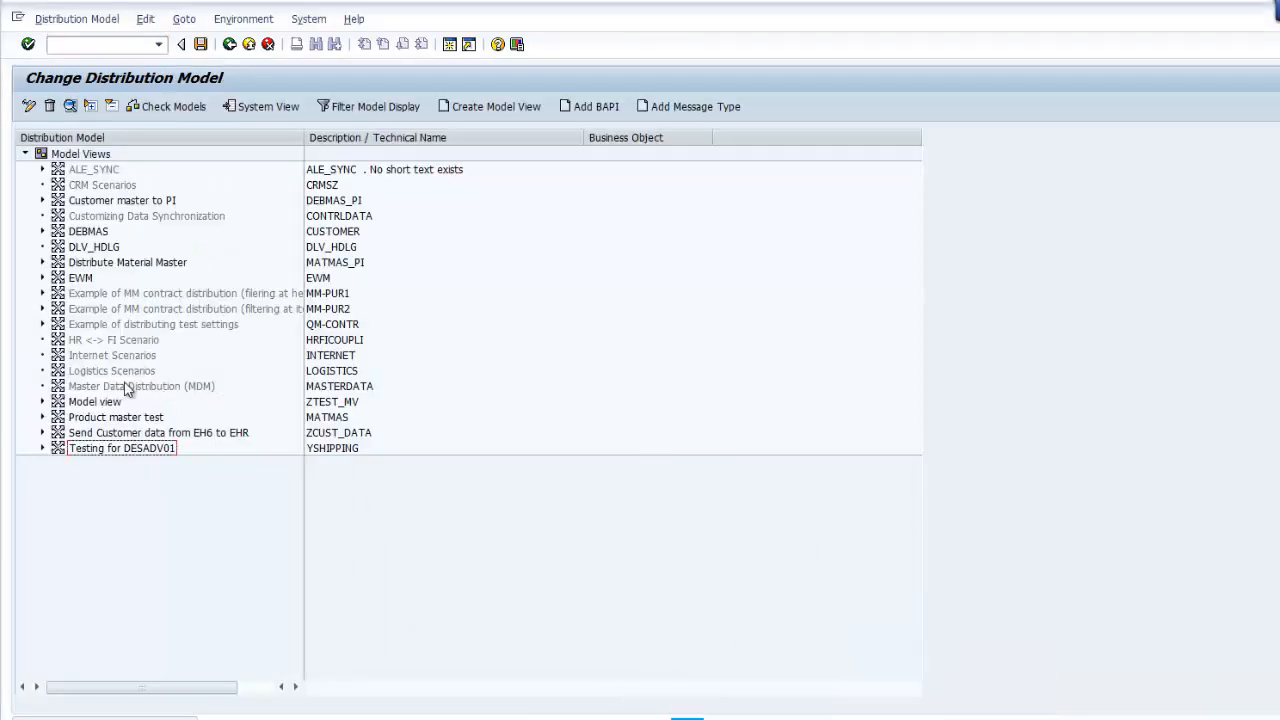
Step: Create a model view with zmodel as both short text and technical name
click(145, 19)
mouse_move(185, 157)
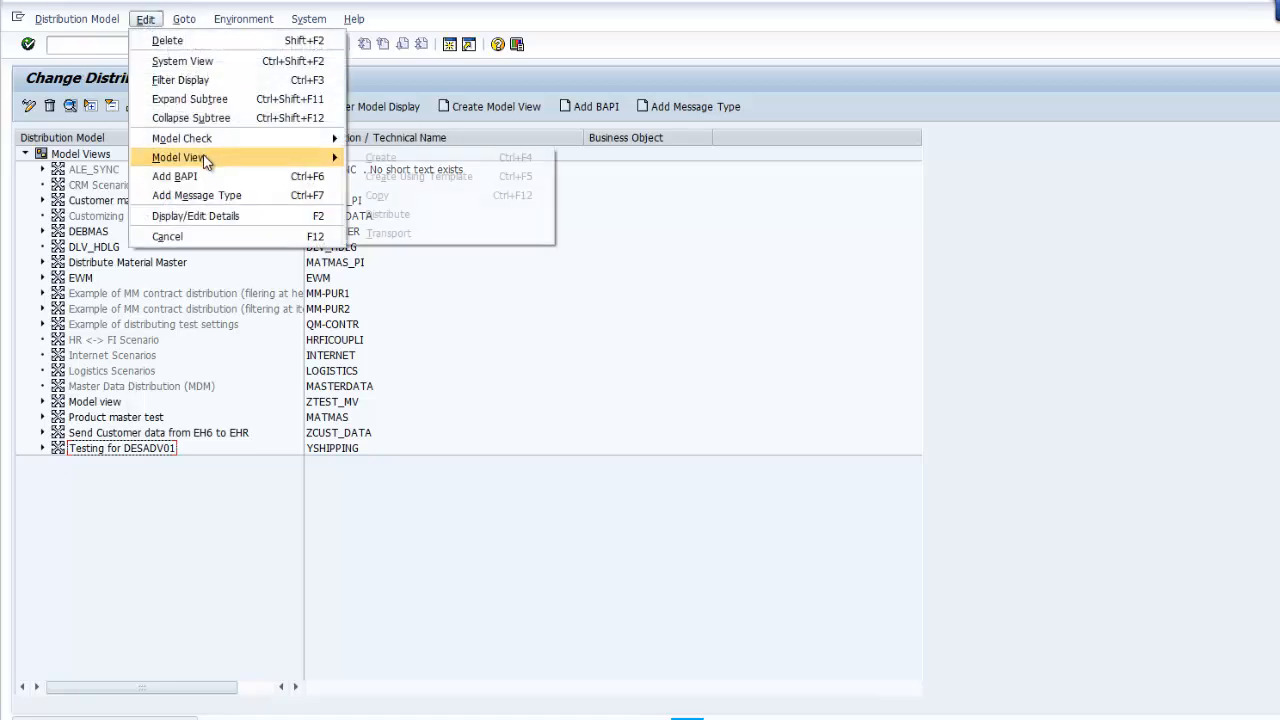
click(381, 157)
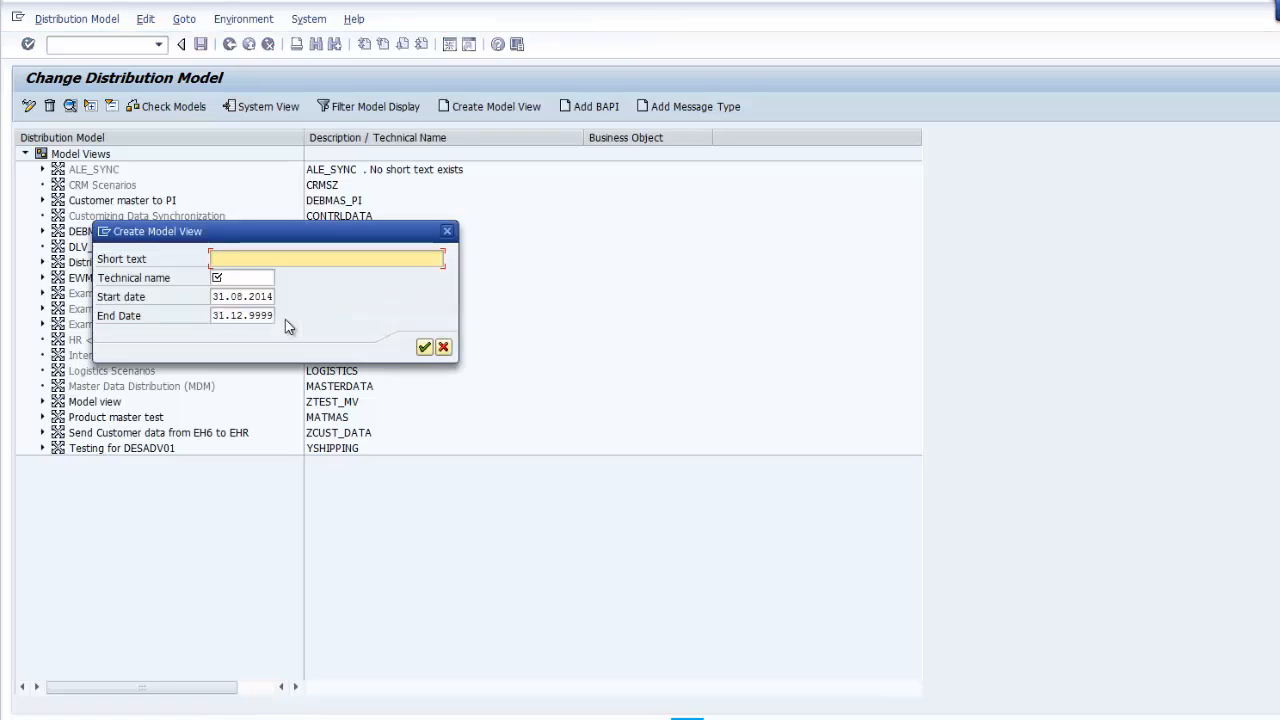
text(zmodel)
key(Tab)
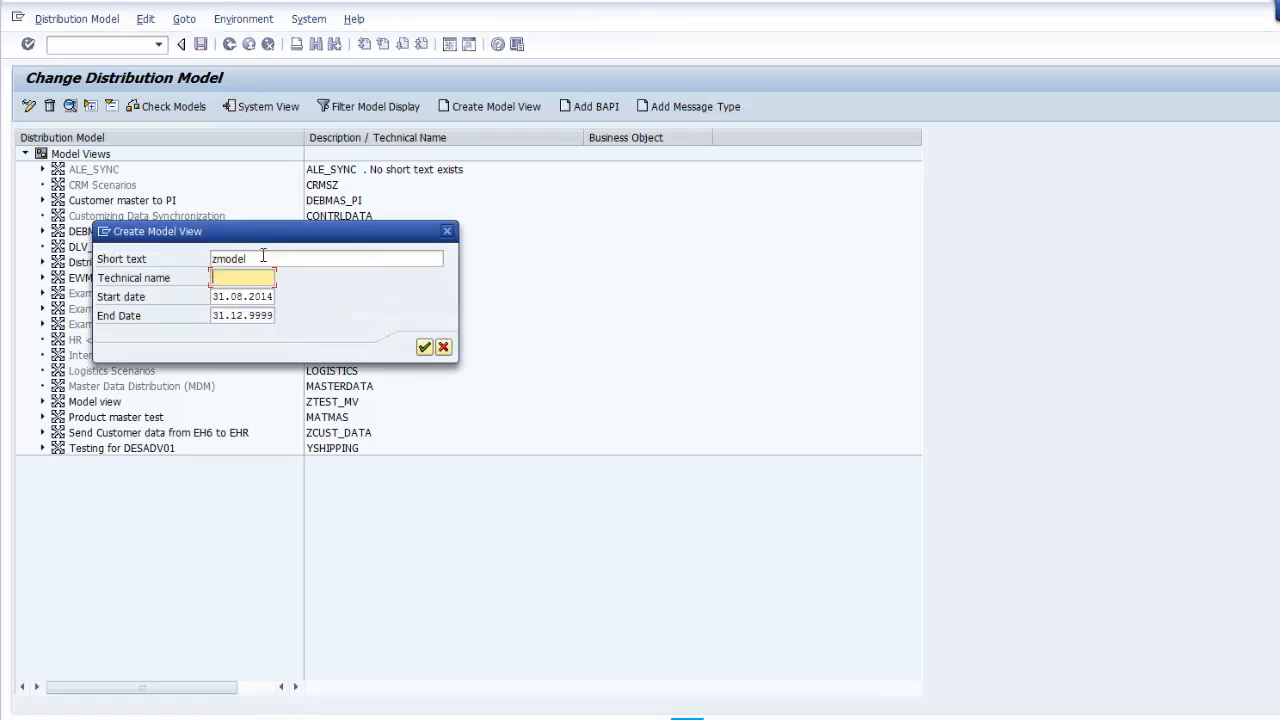
text(zmodel)
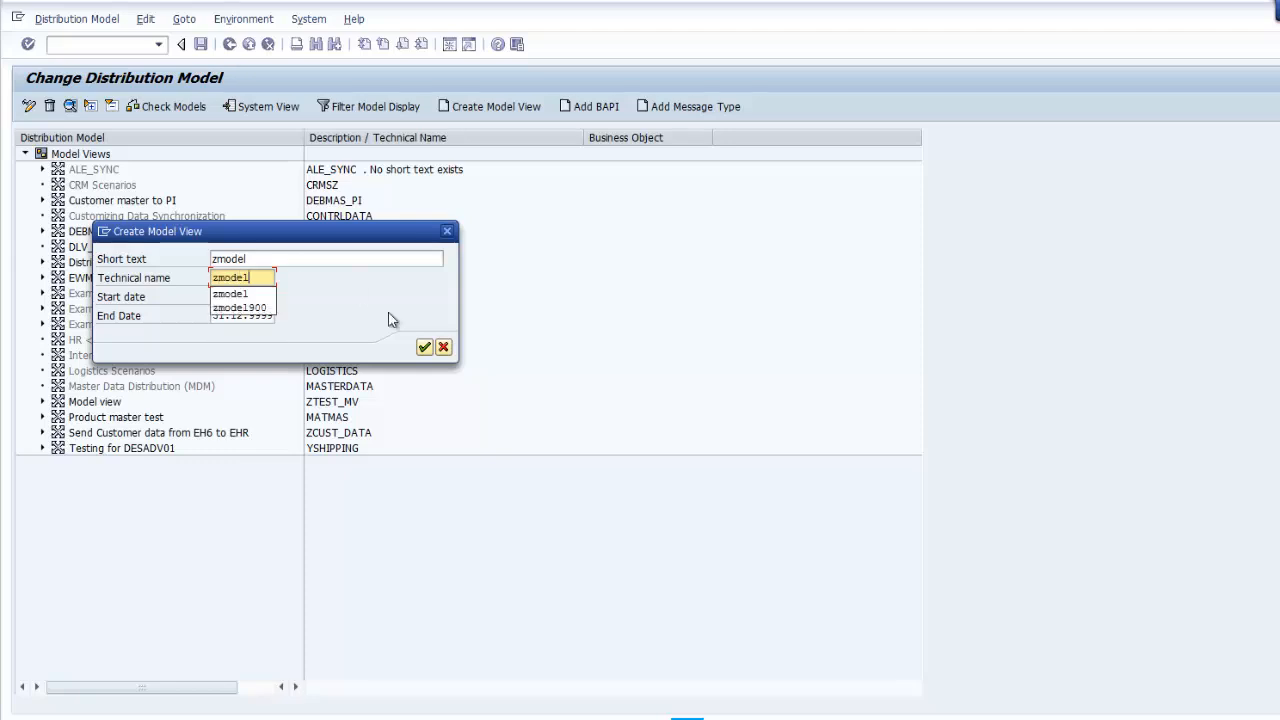
click(424, 347)
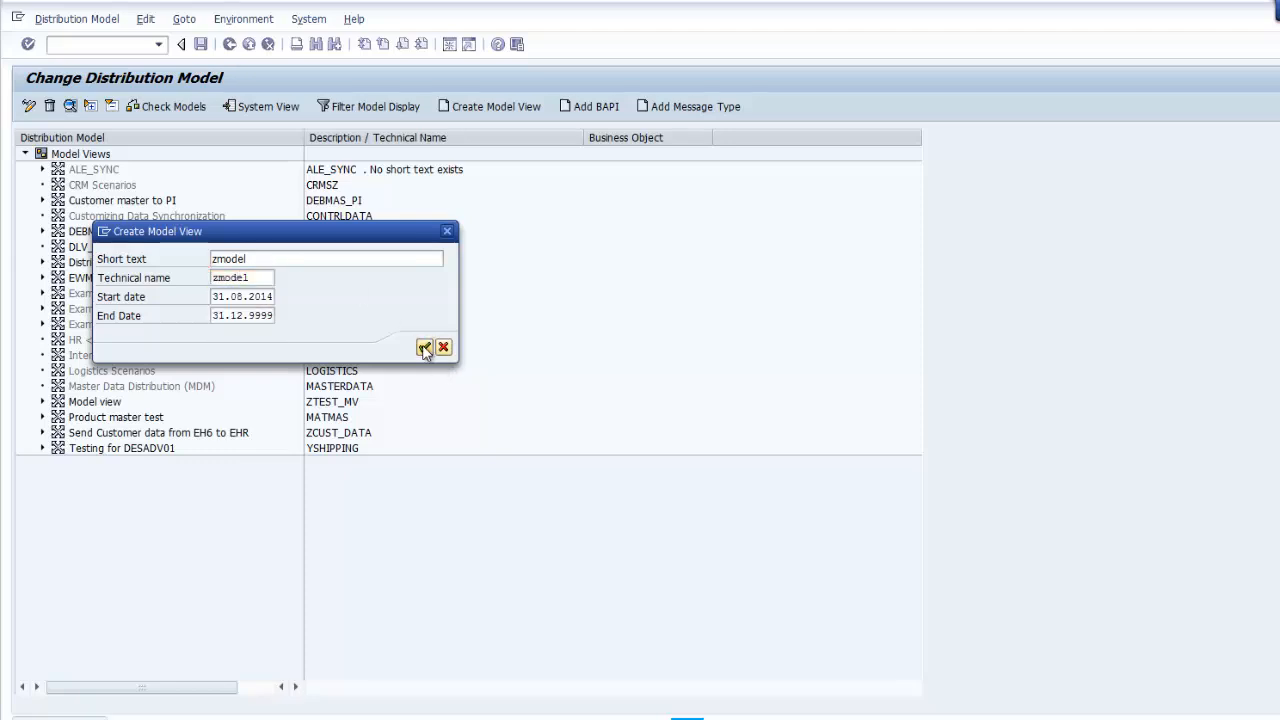
Step: Start adding a message type to the zmodel model view and set its sender to EH6CLNT950
click(94, 465)
click(145, 19)
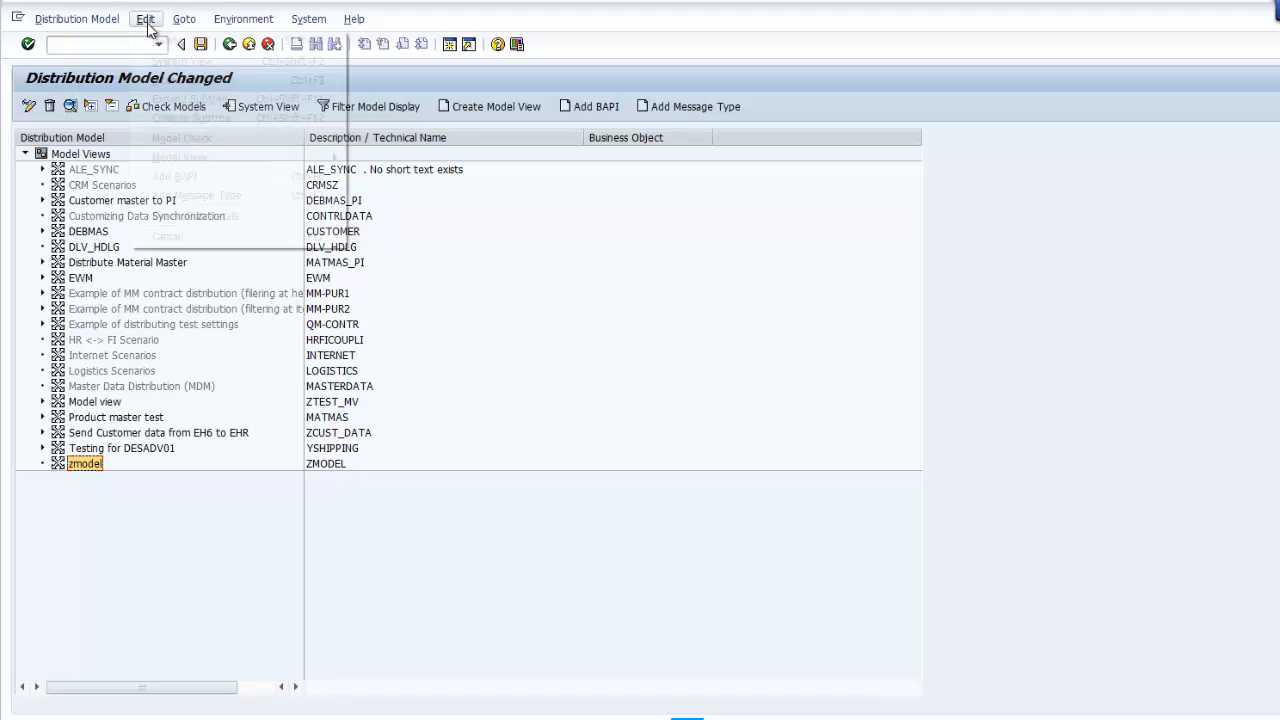
click(176, 196)
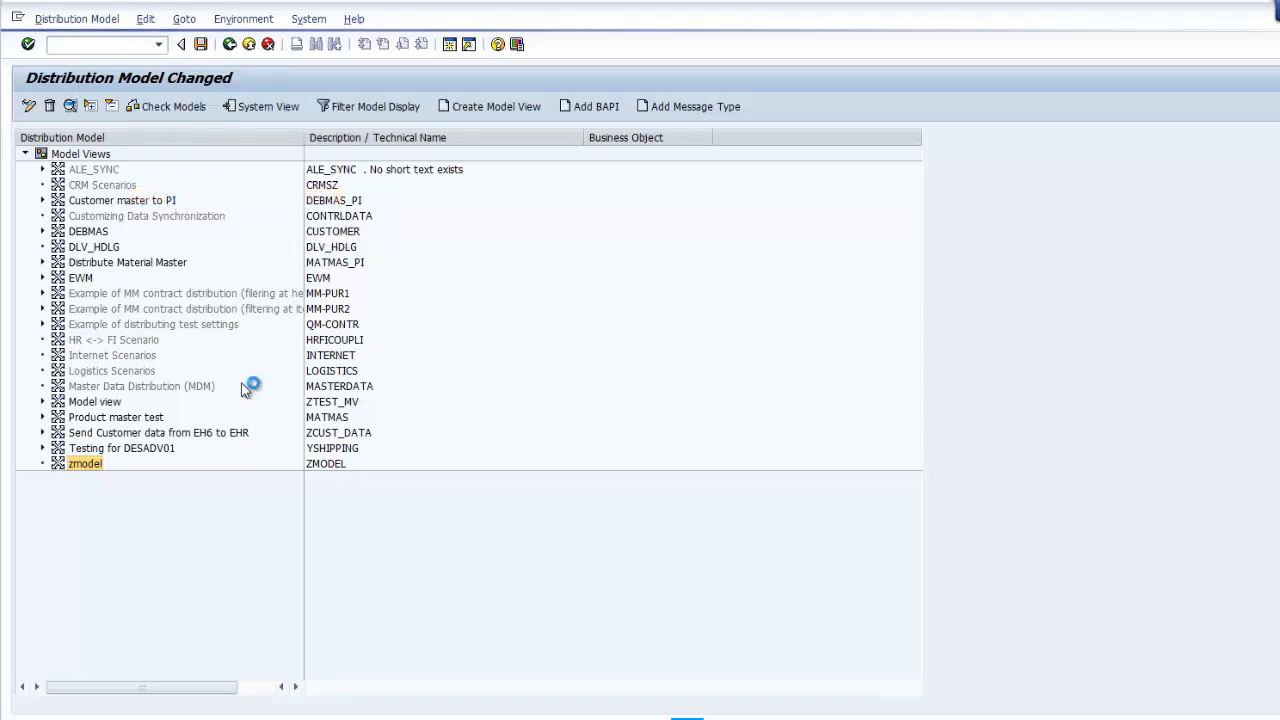
click(236, 280)
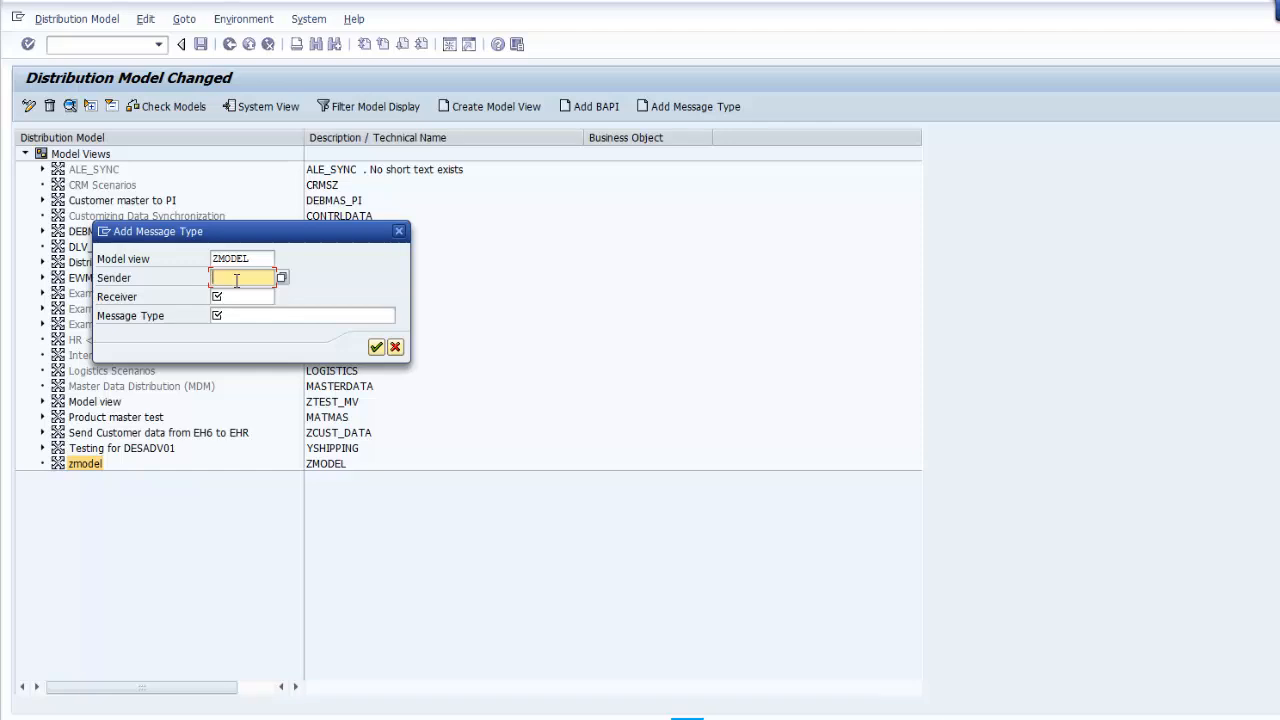
text(eh)
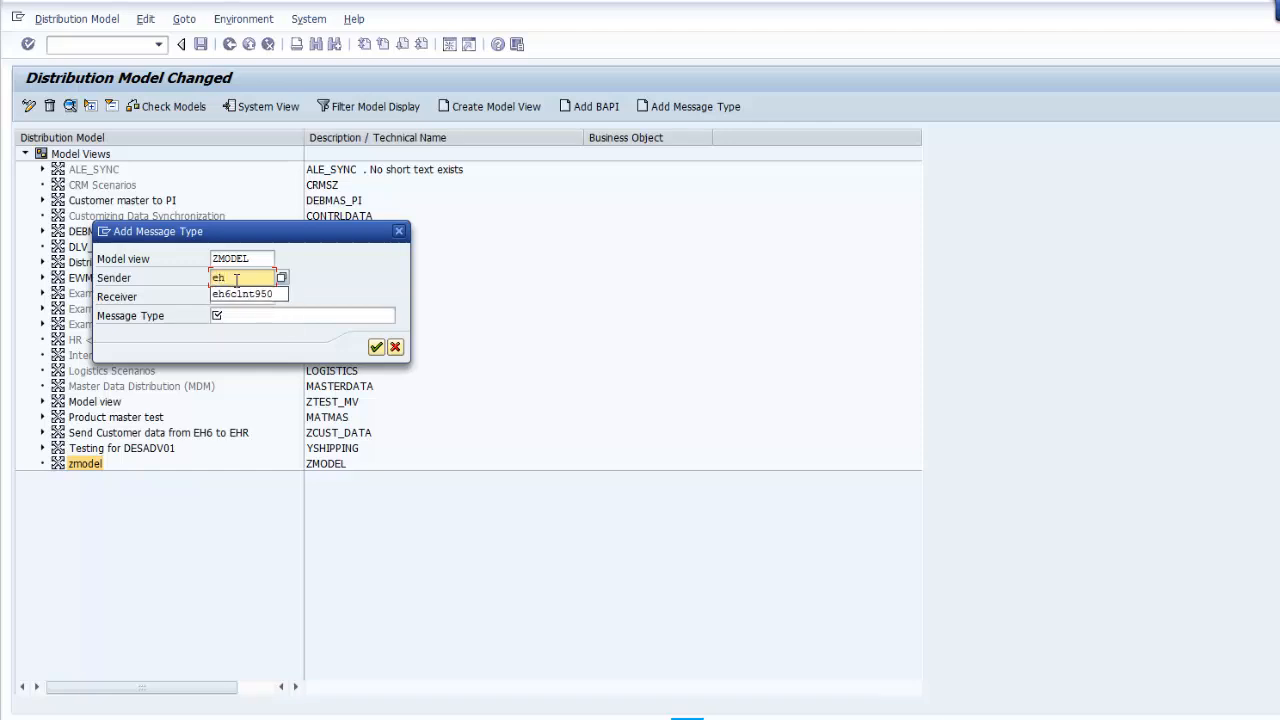
key(Down)
key(Tab)
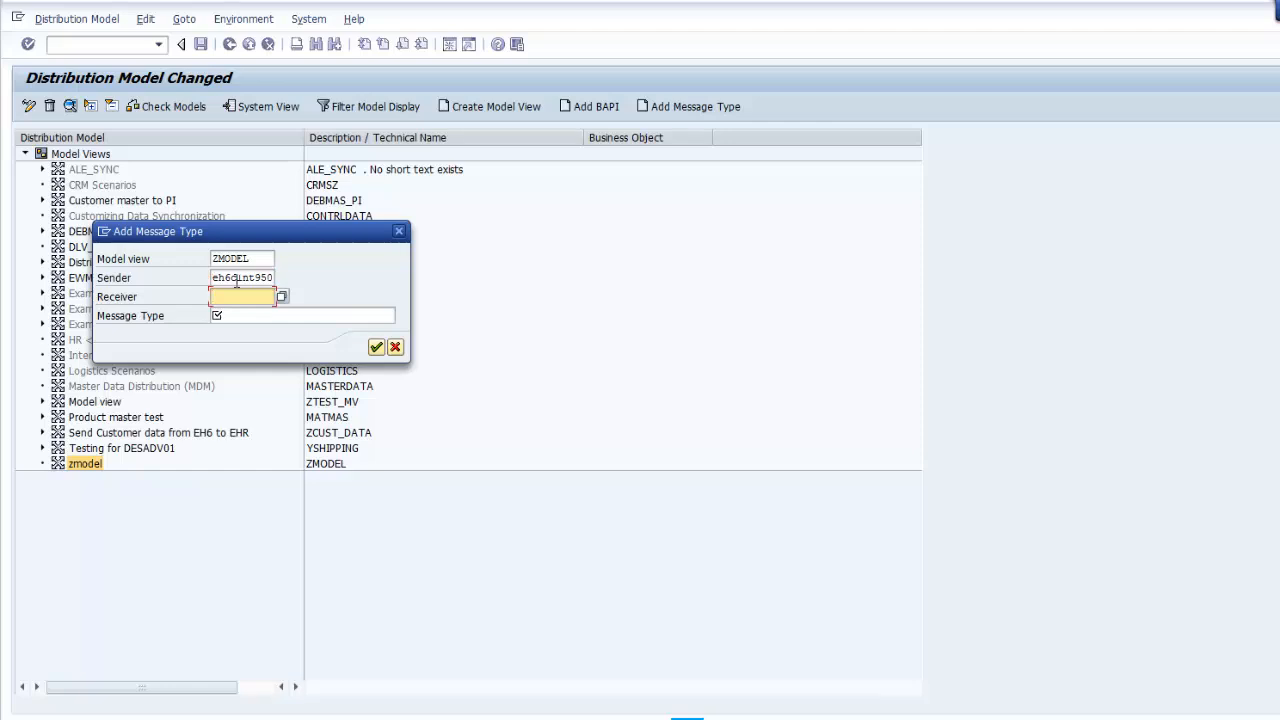
Step: Set the receiver to E6ICLNT800 and the message type to matmas, and add the entry to ZMODEL
text(e)
key(Down)
key(Return)
key(Tab)
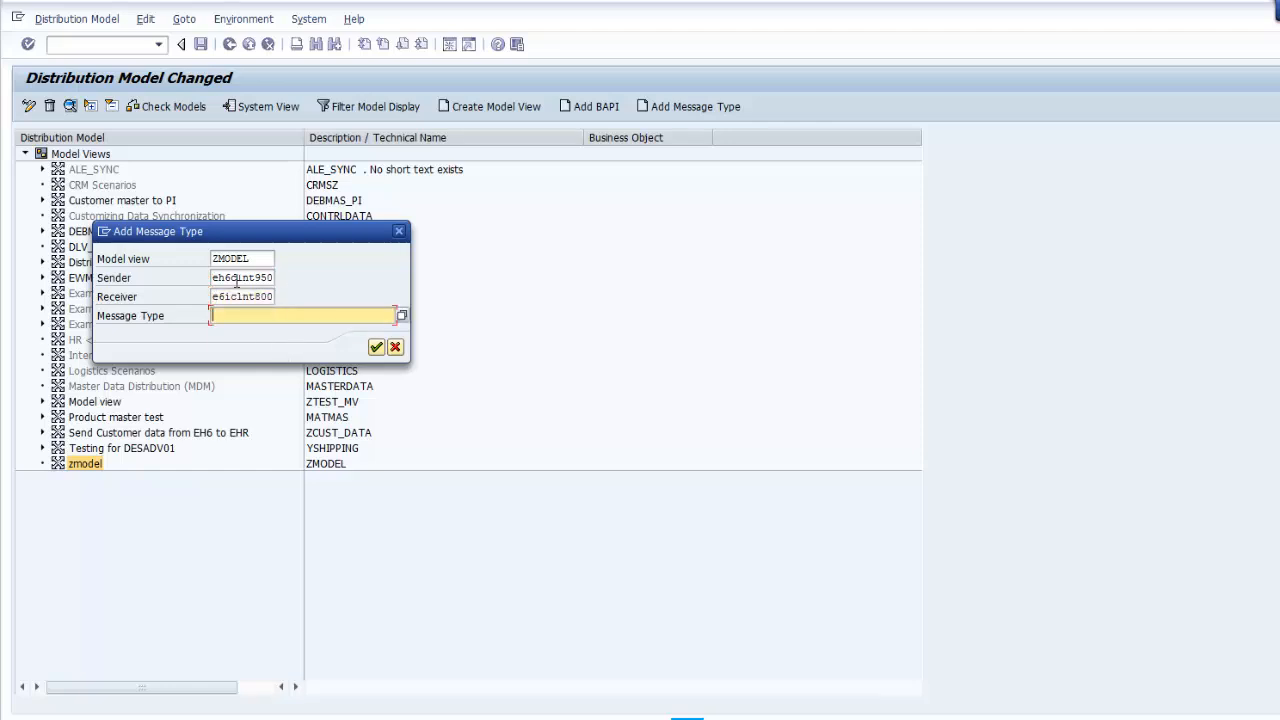
text(m)
key(Down)
key(Return)
key(Return)
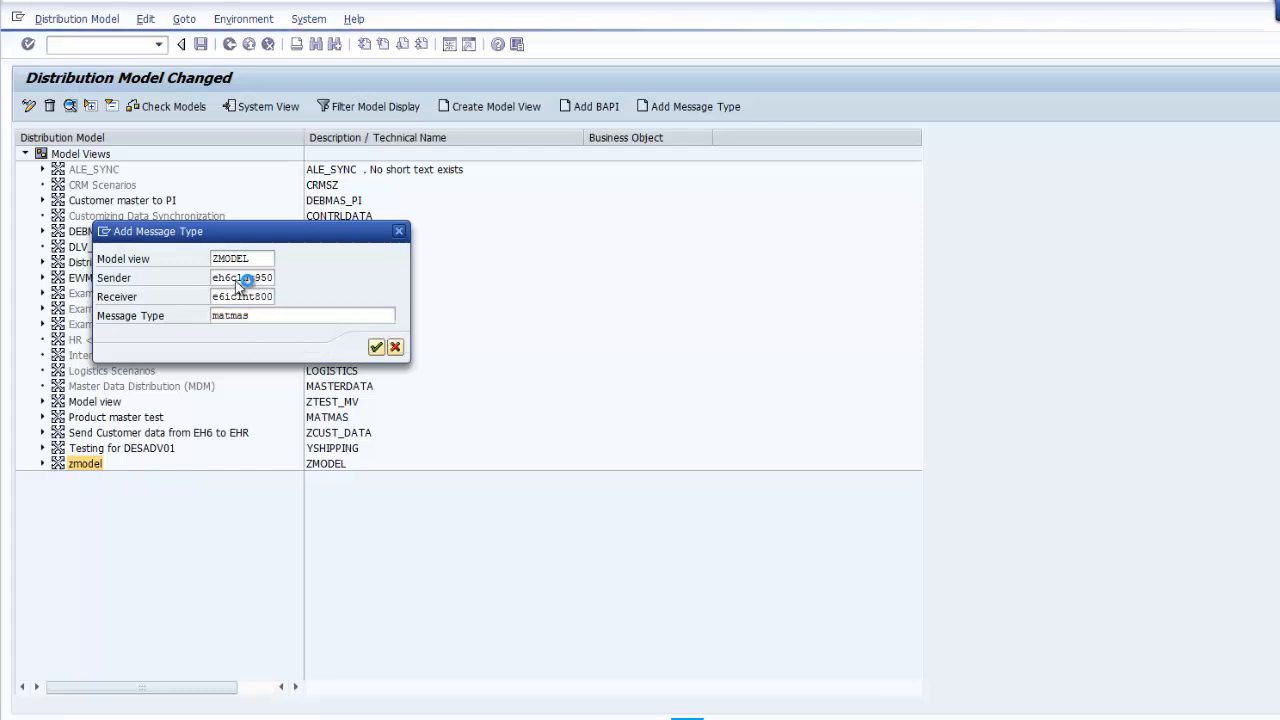
Step: Start a second message type entry in ZMODEL with sender EH6CLNT950 and receiver E6ICLNT800
click(150, 21)
click(192, 195)
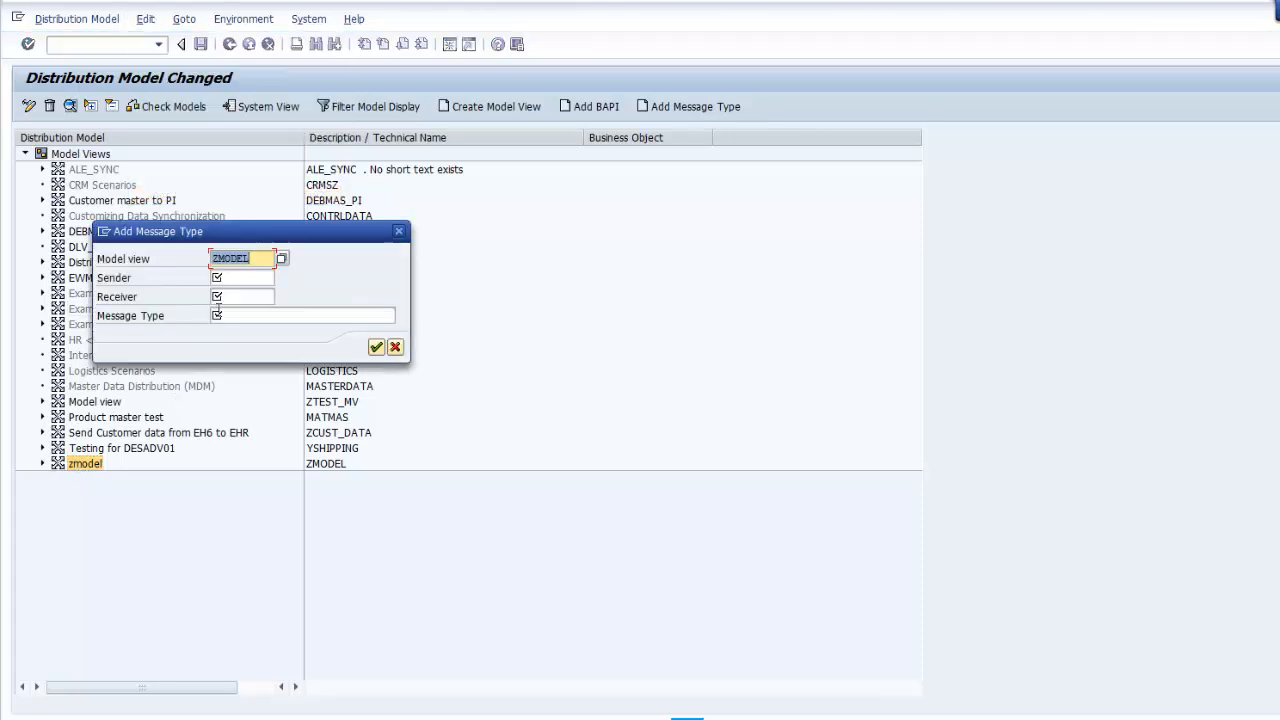
click(233, 278)
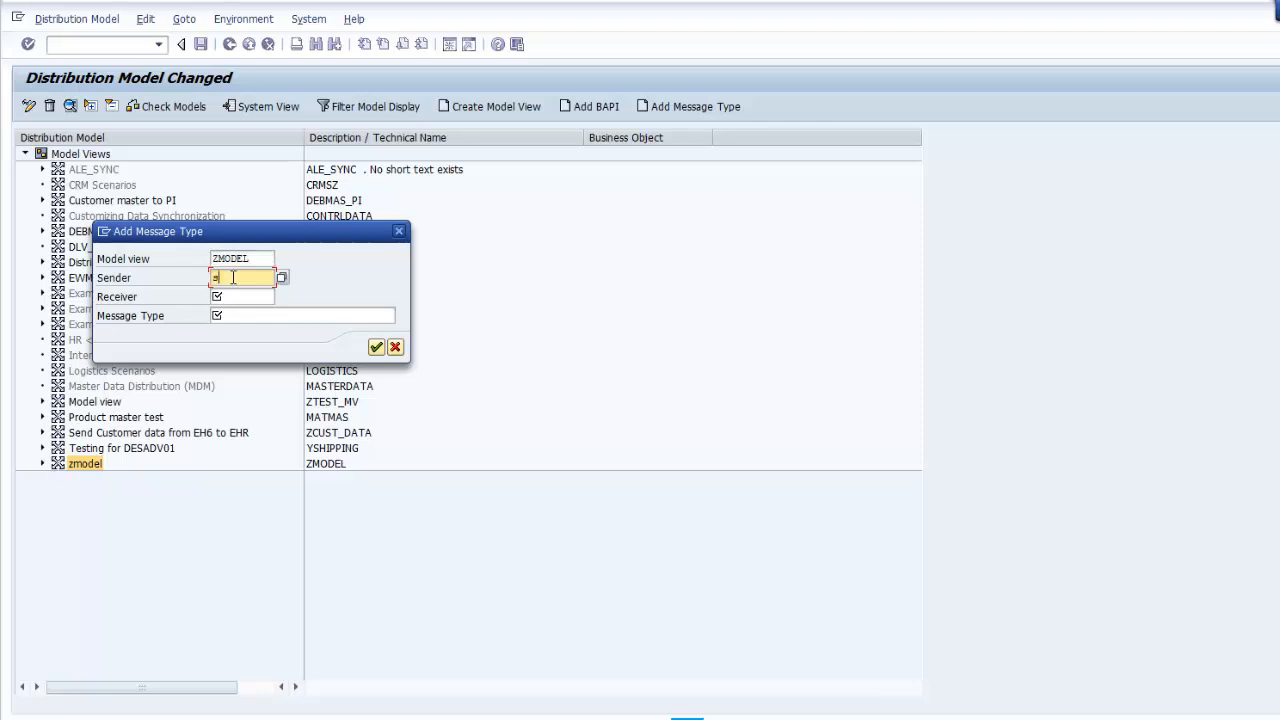
text(eh6clnt950)
key(Tab)
text(e6iclnt800)
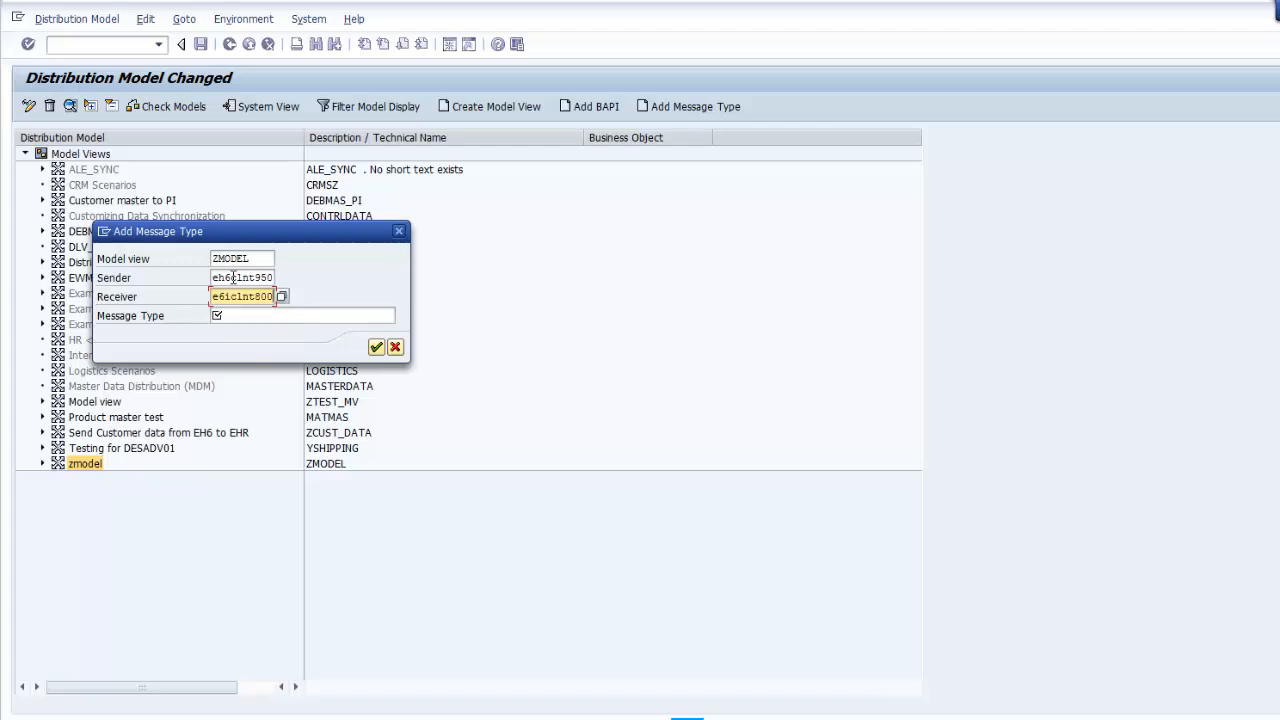
key(Tab)
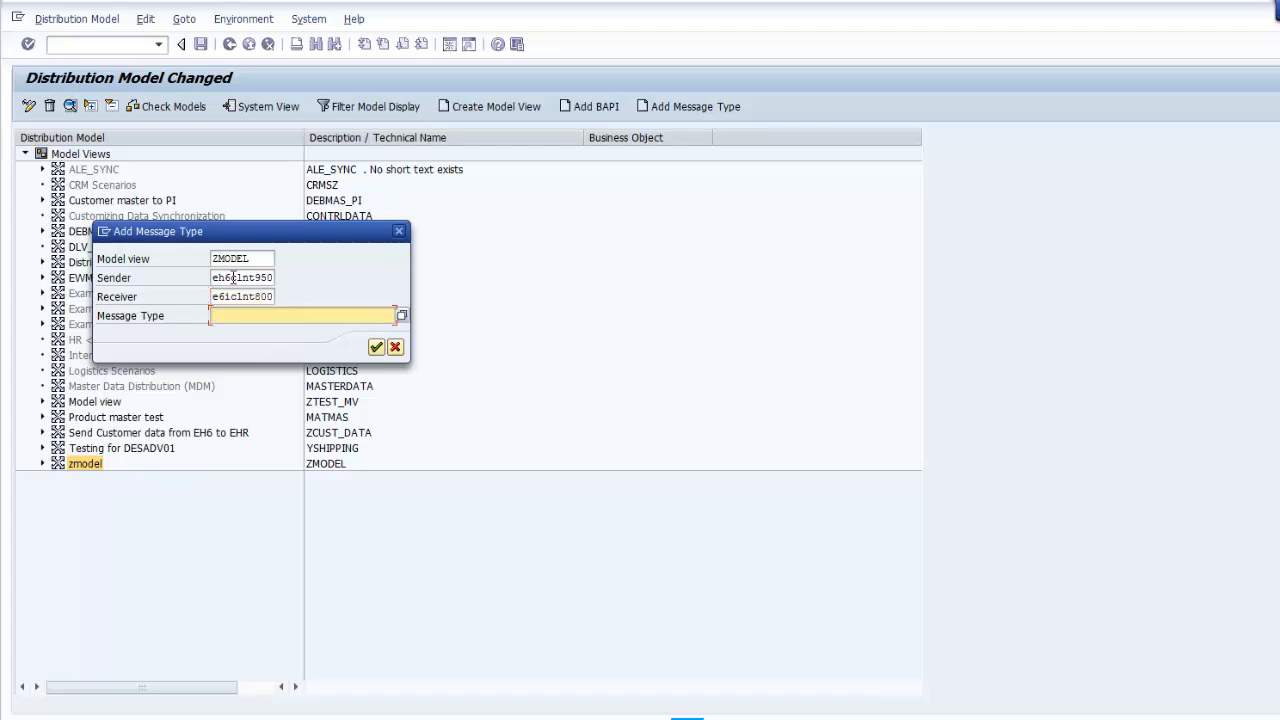
Step: Look up the message type with the pattern cremas* and add CREMAS to the model view
text(cremas*)
click(403, 315)
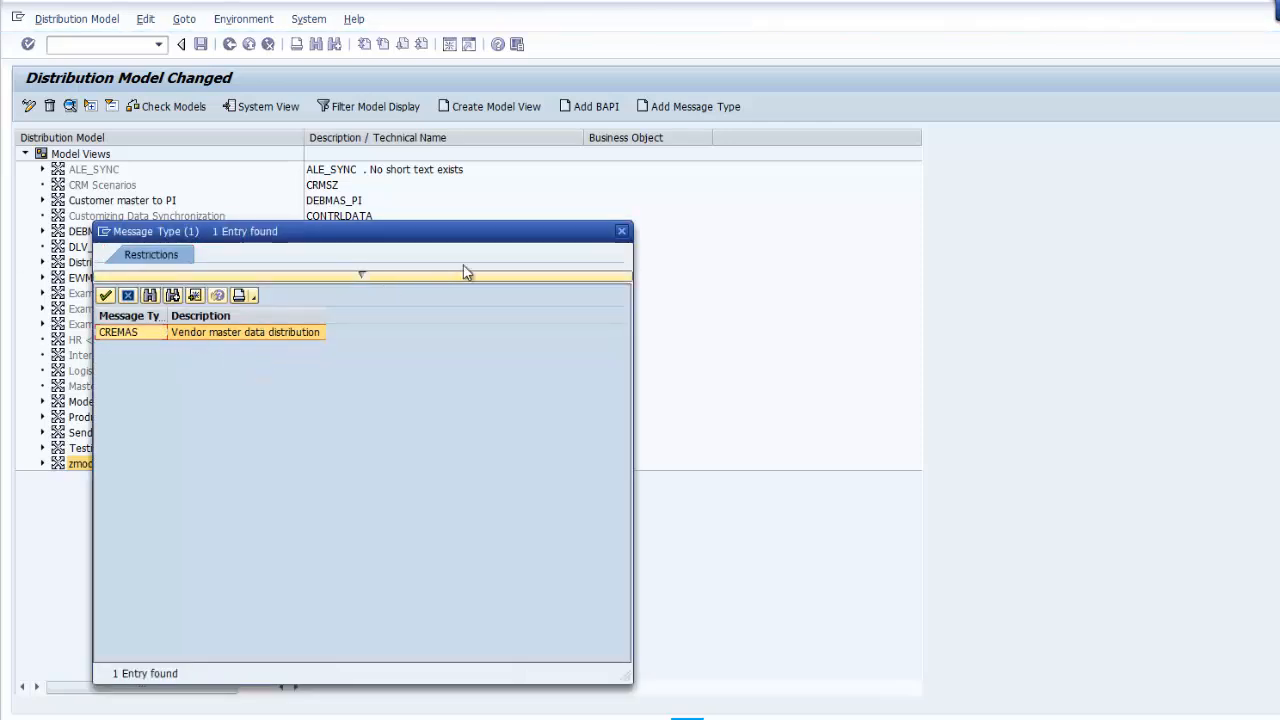
click(621, 232)
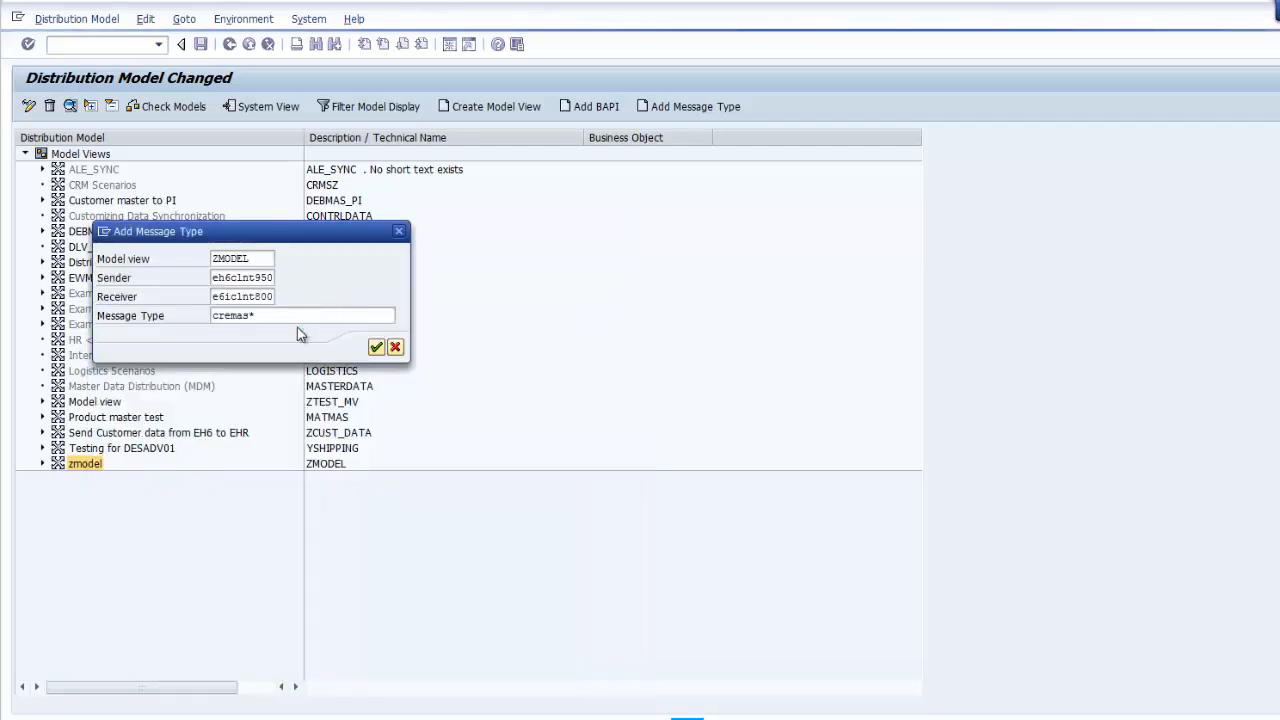
click(376, 346)
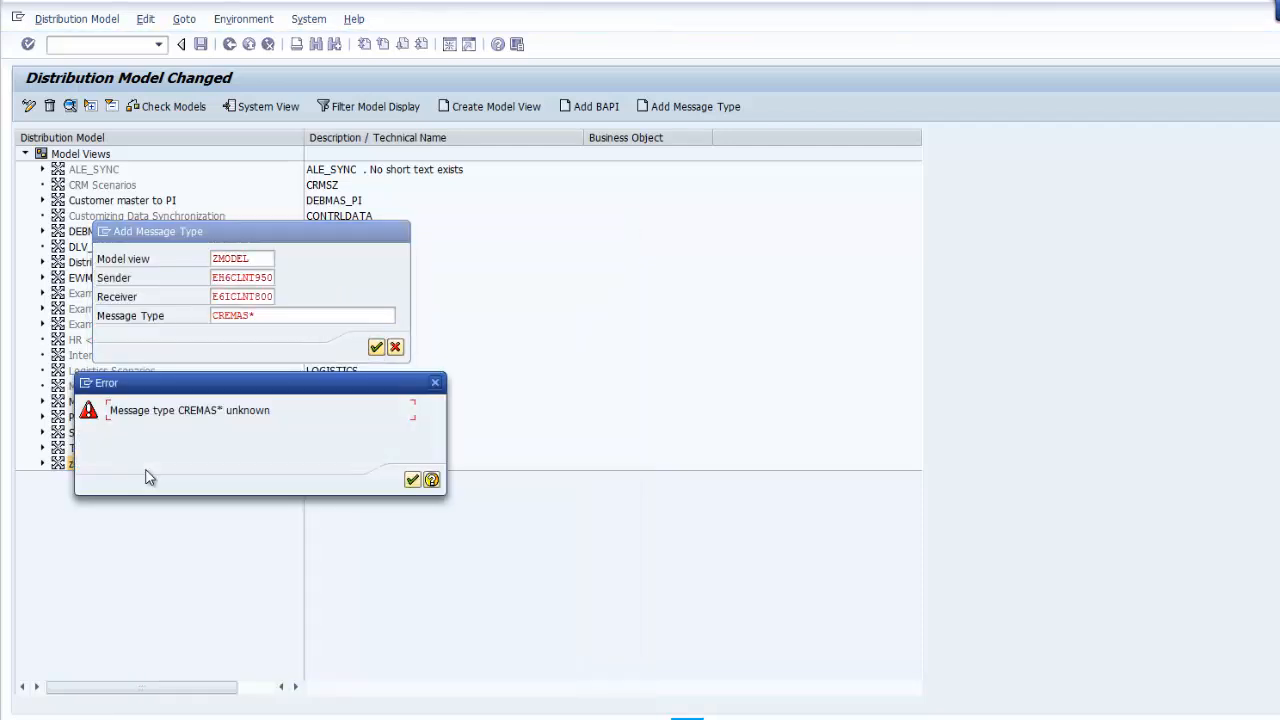
click(411, 481)
click(262, 316)
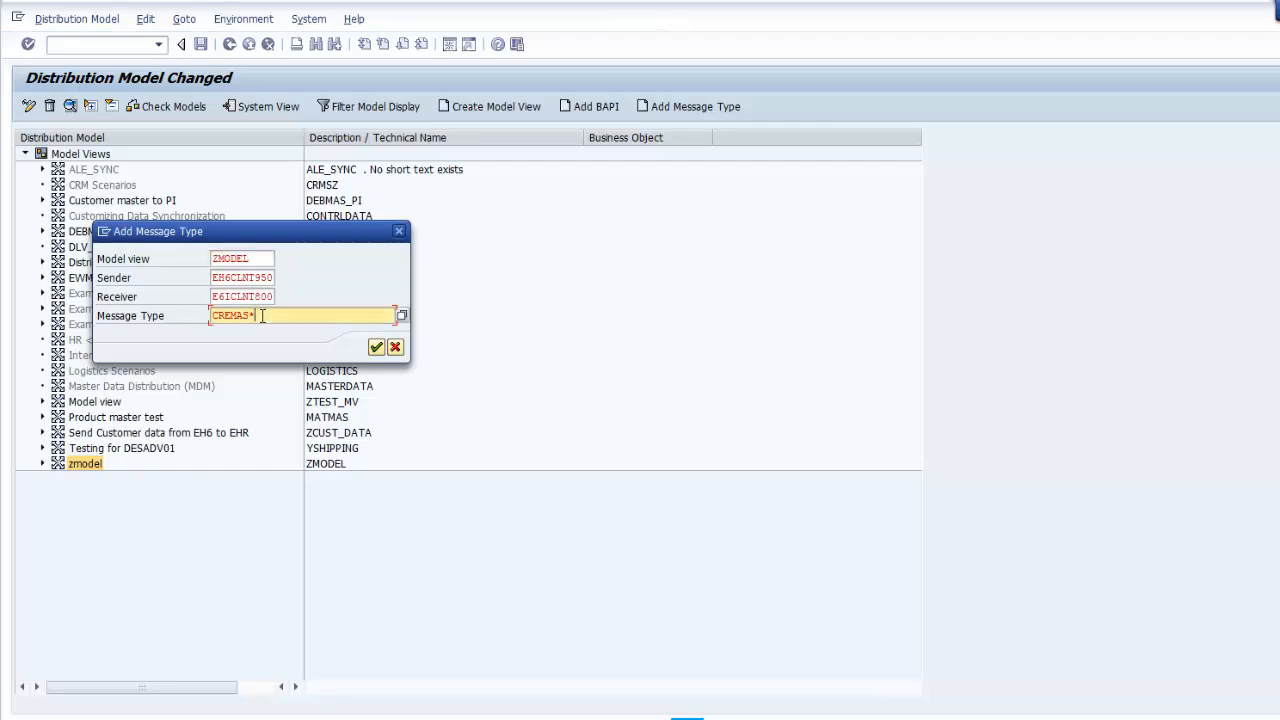
key(BackSpace)
click(377, 347)
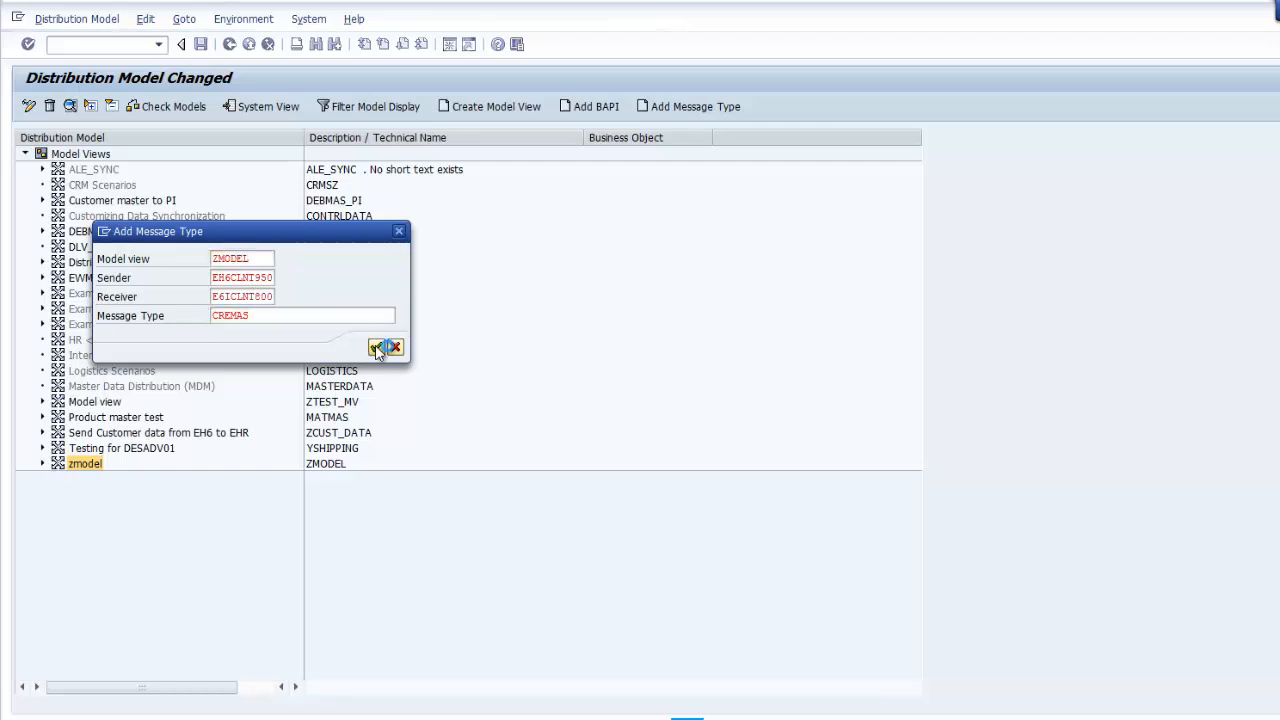
Step: Expand zmodel down through its sender and receiver systems to check the assigned message types
click(43, 465)
click(59, 479)
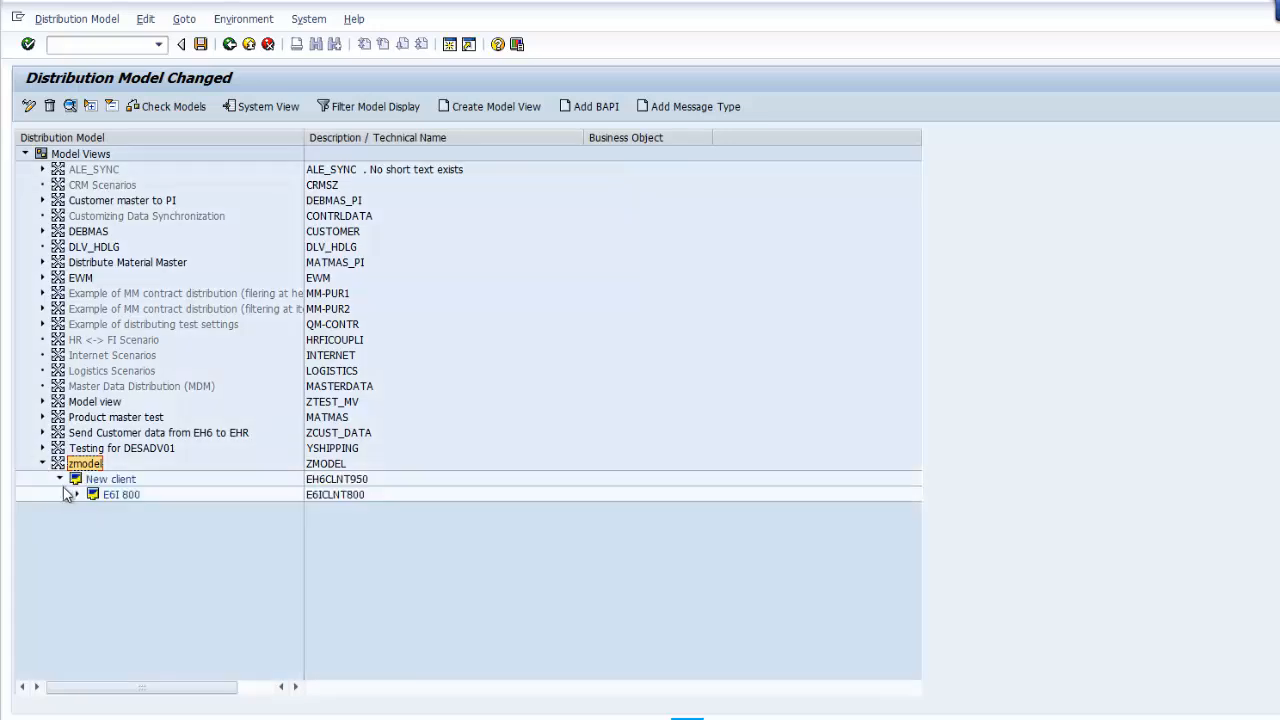
click(76, 495)
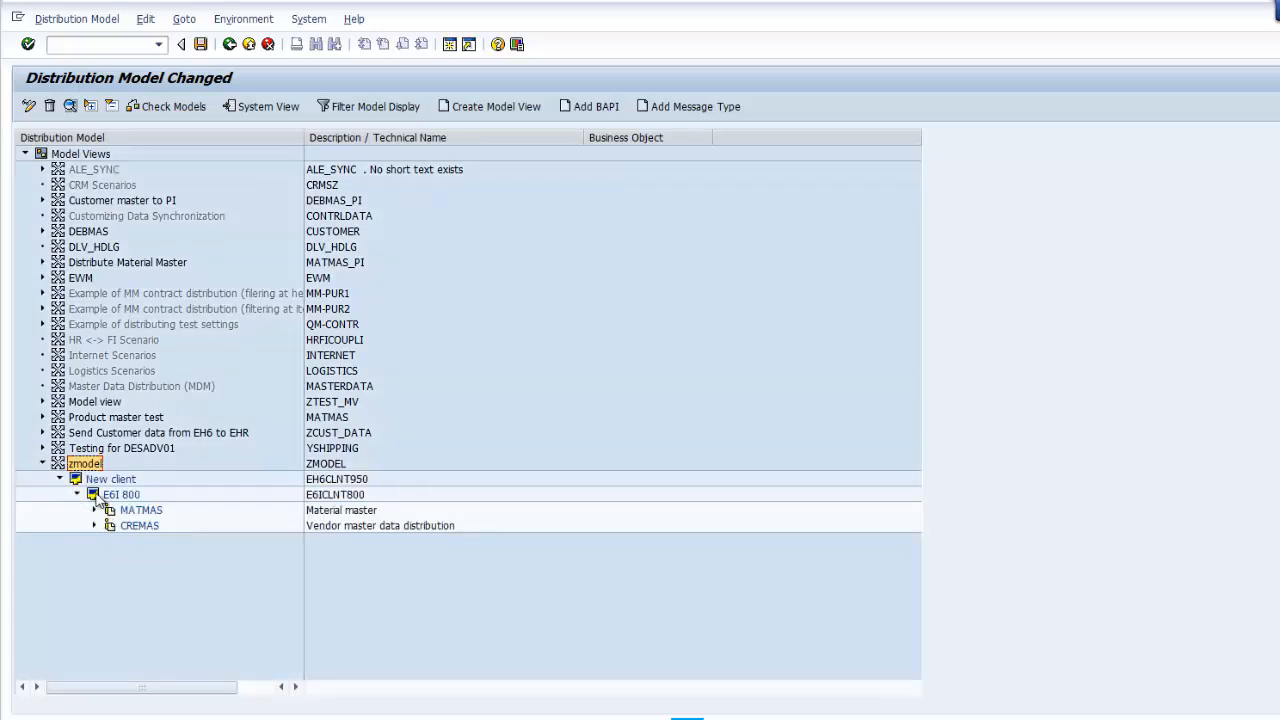
Step: Start a third message type entry in ZMODEL, from sender EH6CLNT950 to receiver E6ICLNT800
click(146, 19)
click(185, 195)
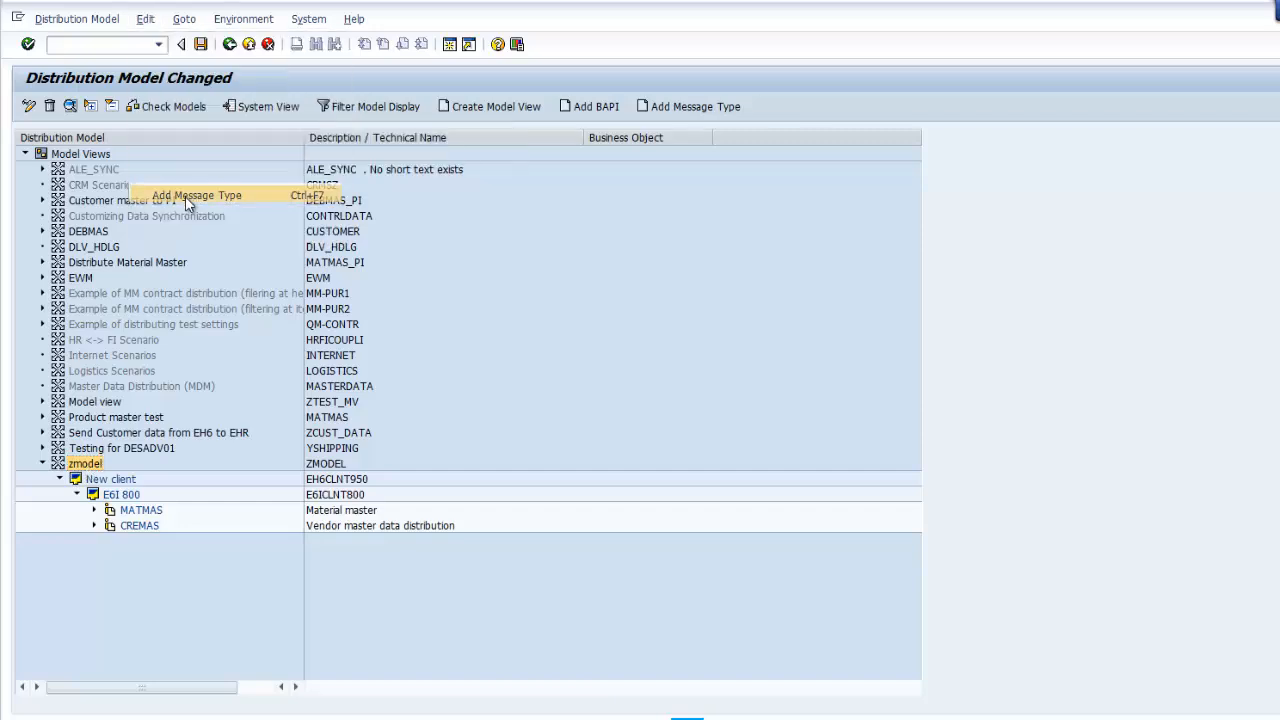
click(237, 278)
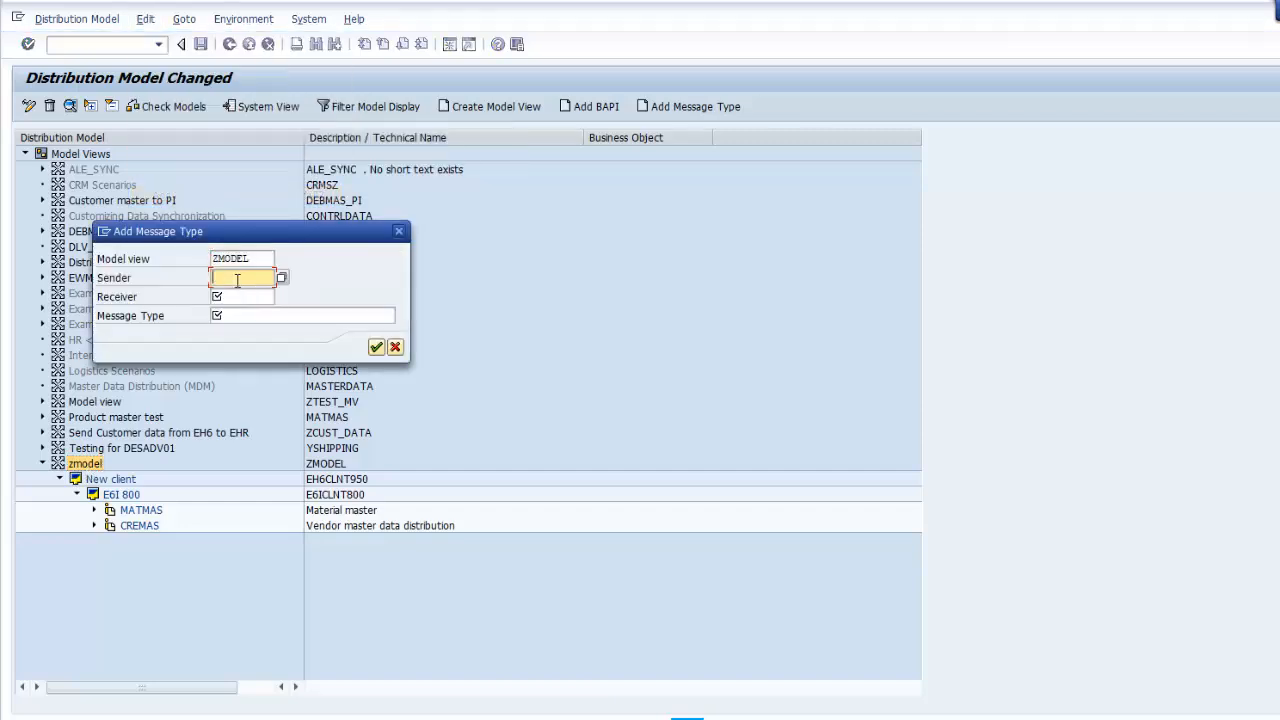
key(Down)
key(Return)
key(Tab)
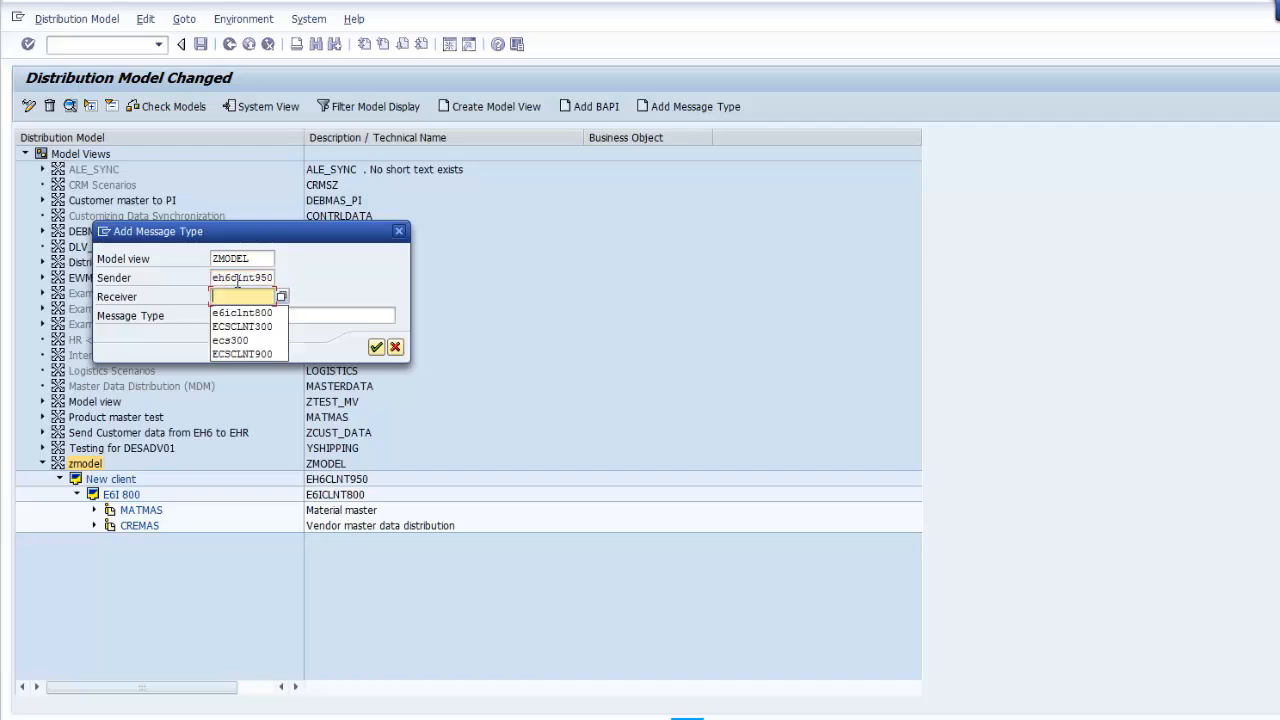
key(Down)
key(Return)
key(Tab)
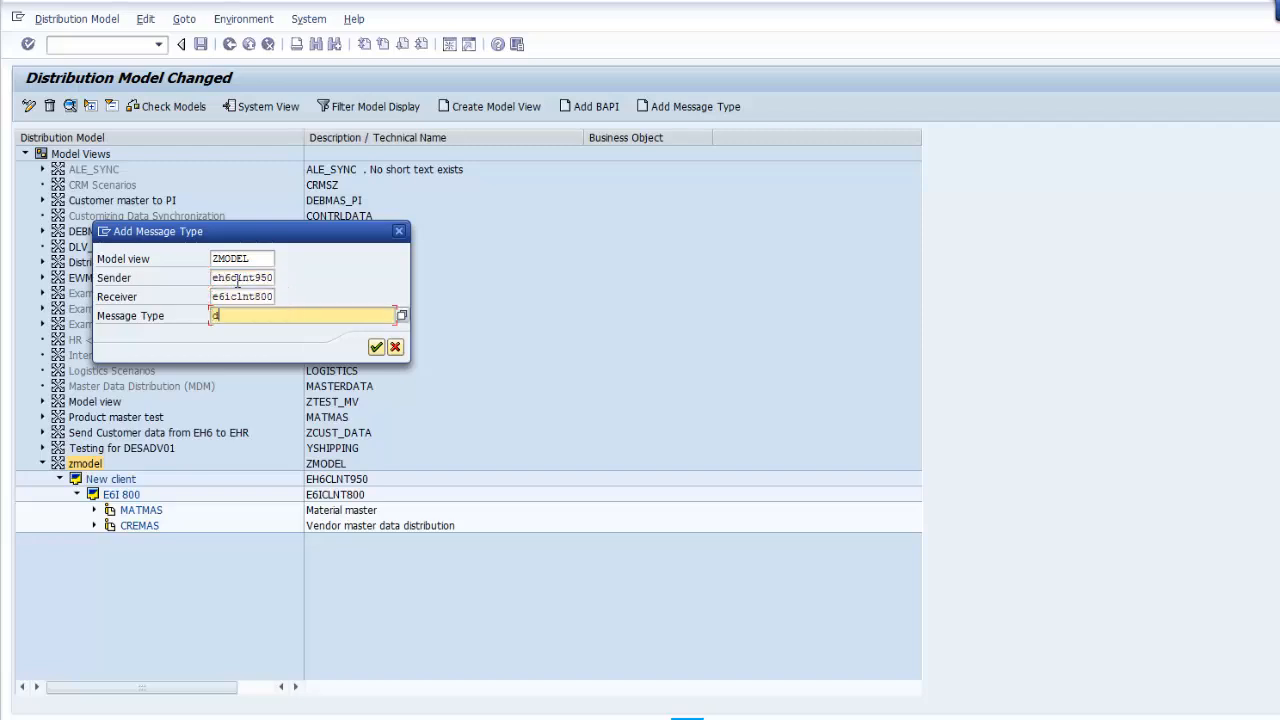
Step: Look up debmas*, add message type DEBMAS to the model view, and save the distribution model
text(debmas*)
click(403, 316)
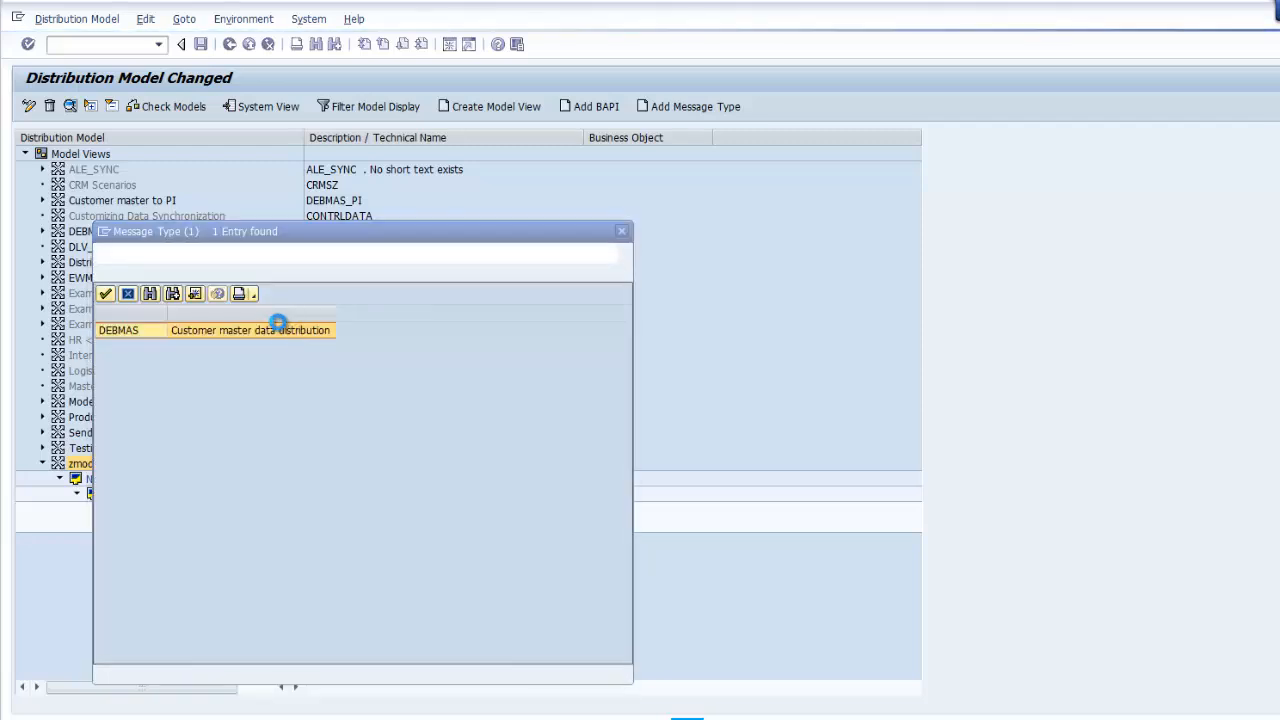
double_click(278, 325)
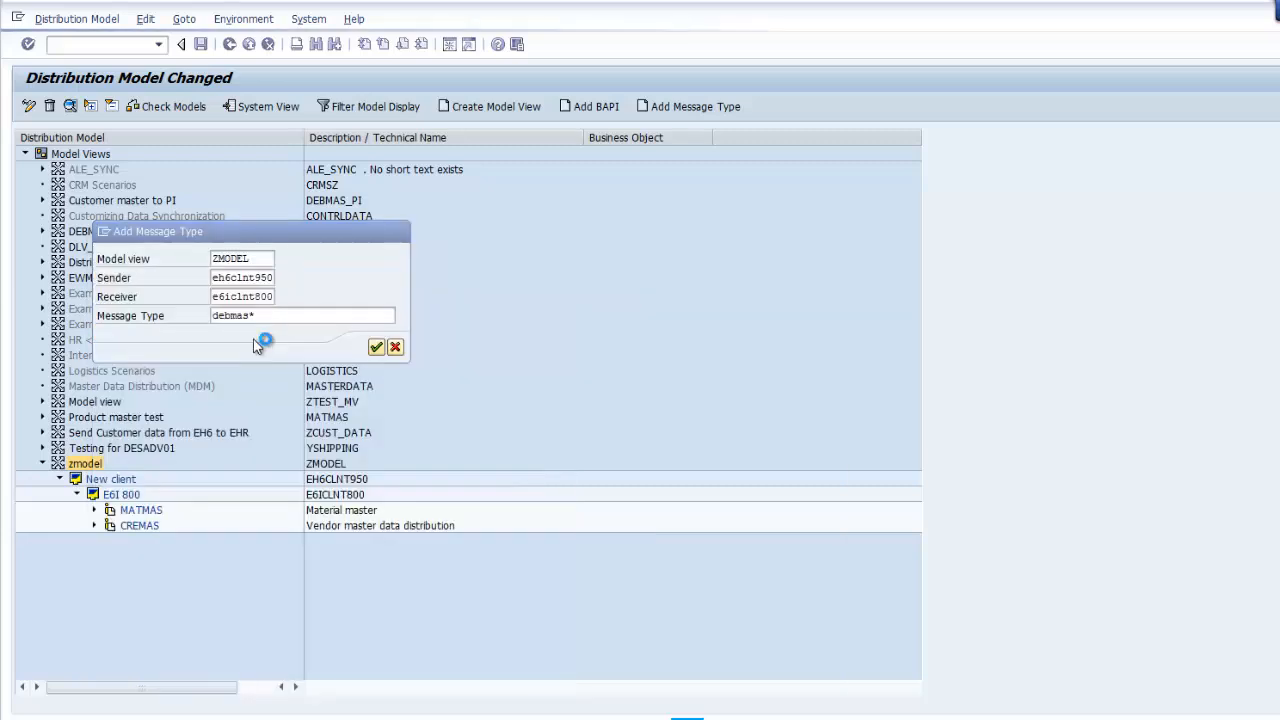
click(378, 347)
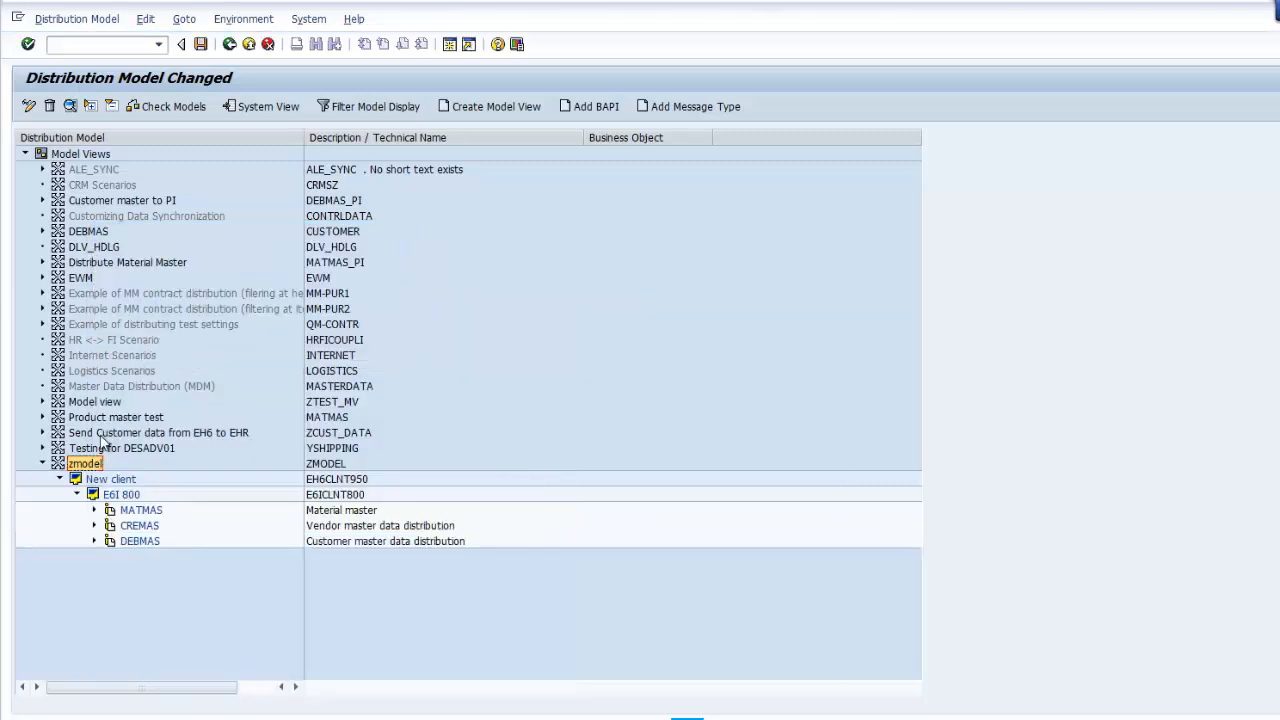
click(201, 45)
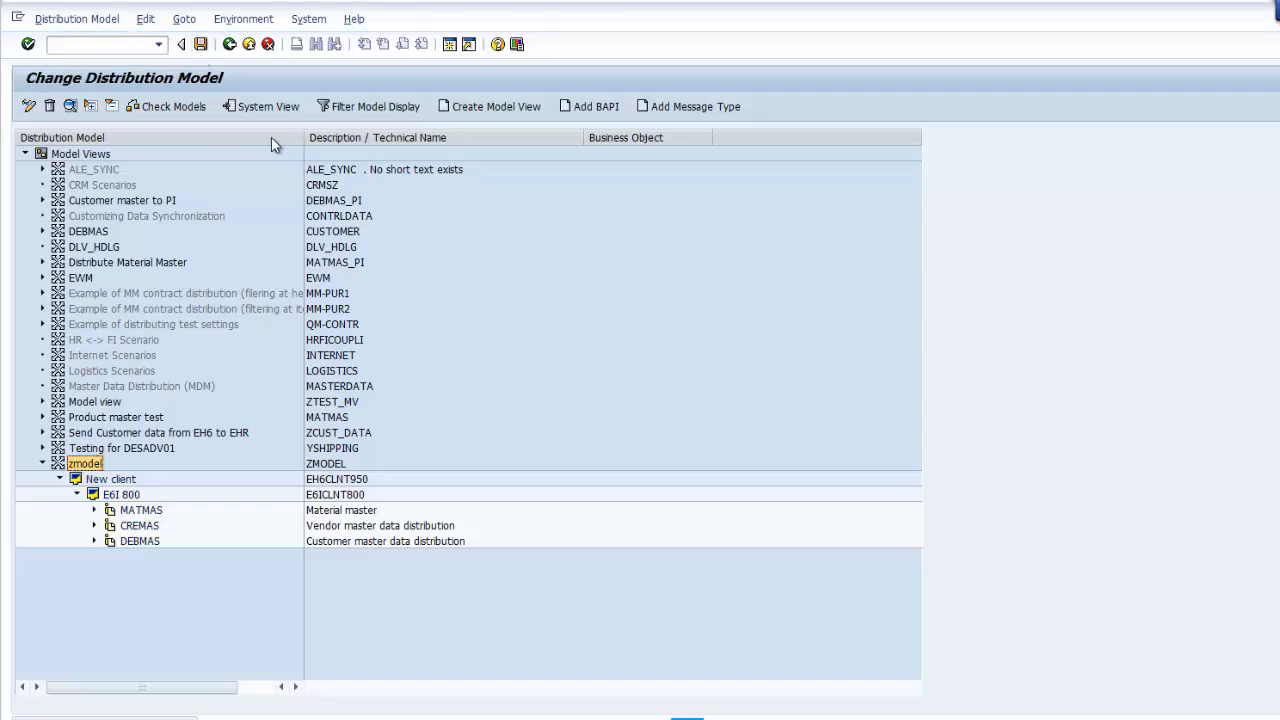
Step: Open partner profile generation from the distribution model and generate the profiles for model view ZMODEL
click(244, 19)
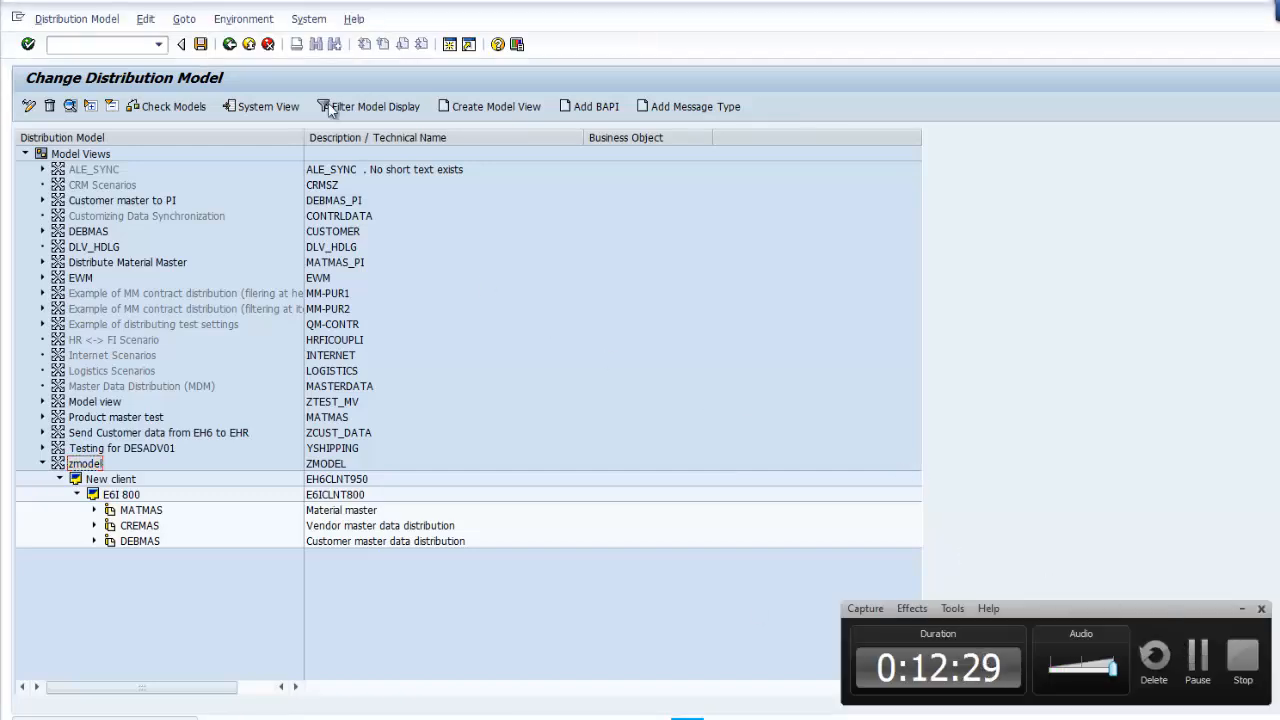
click(256, 27)
click(256, 27)
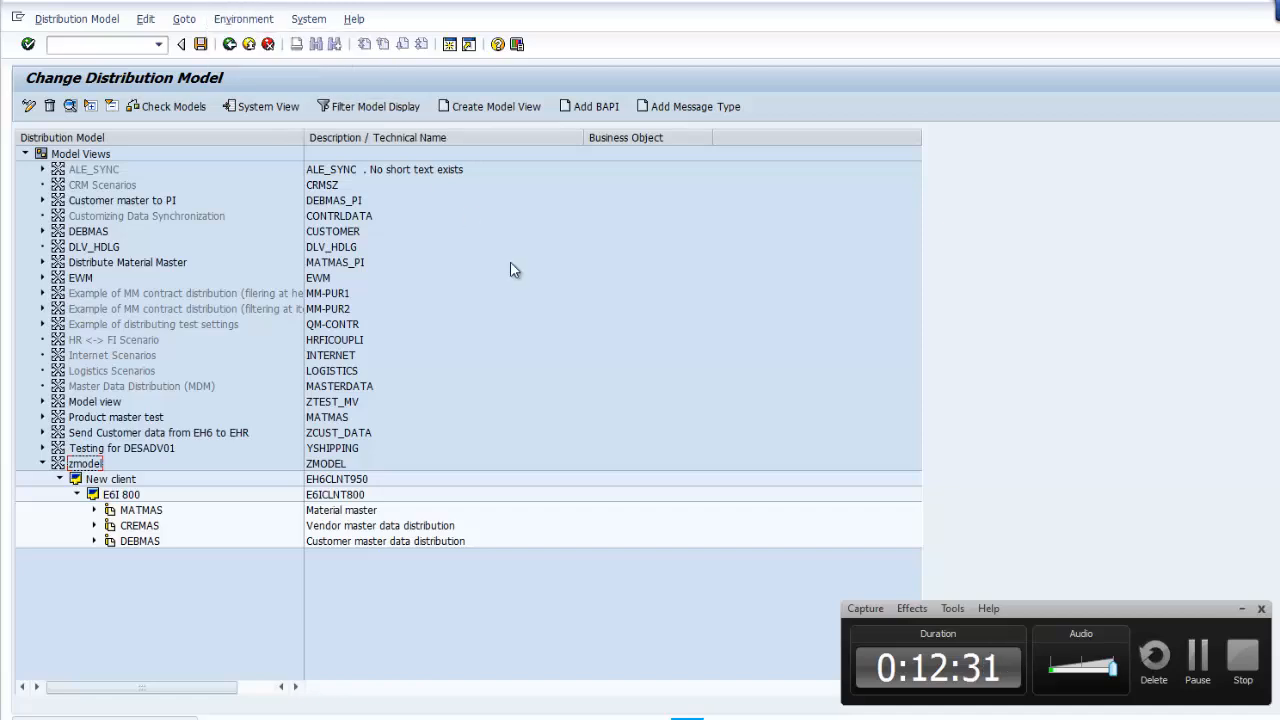
click(1198, 656)
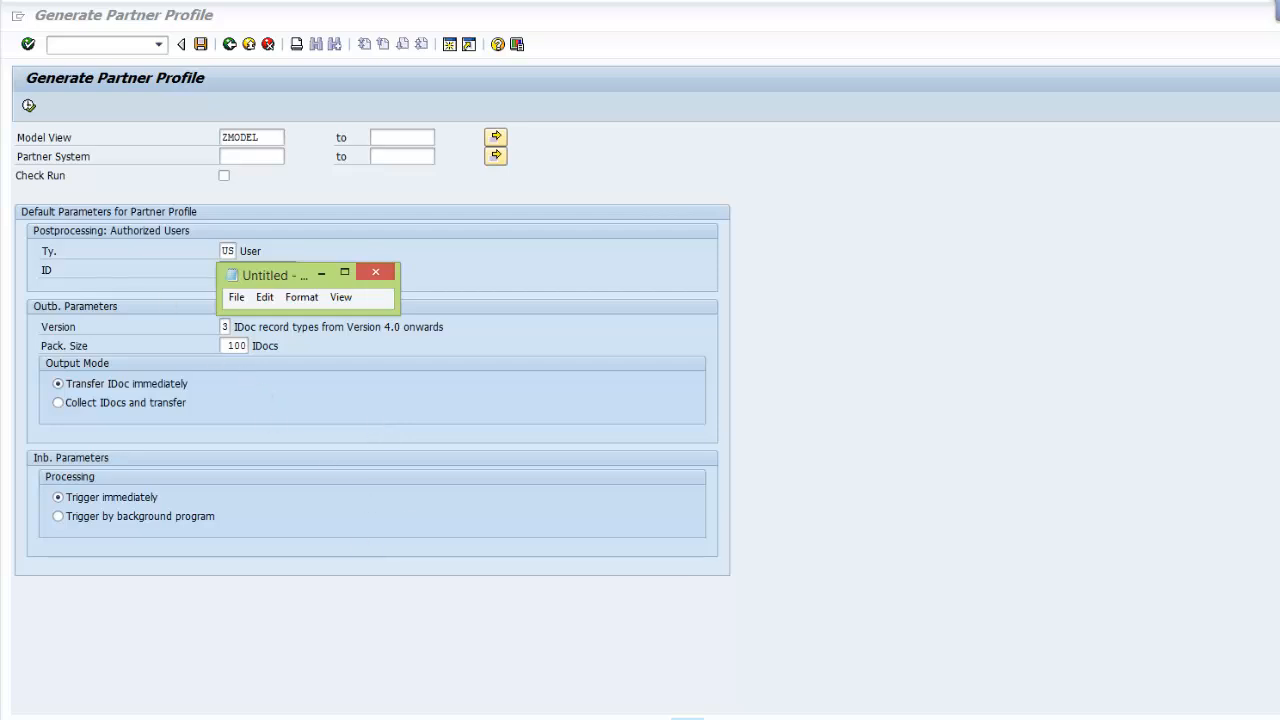
click(687, 718)
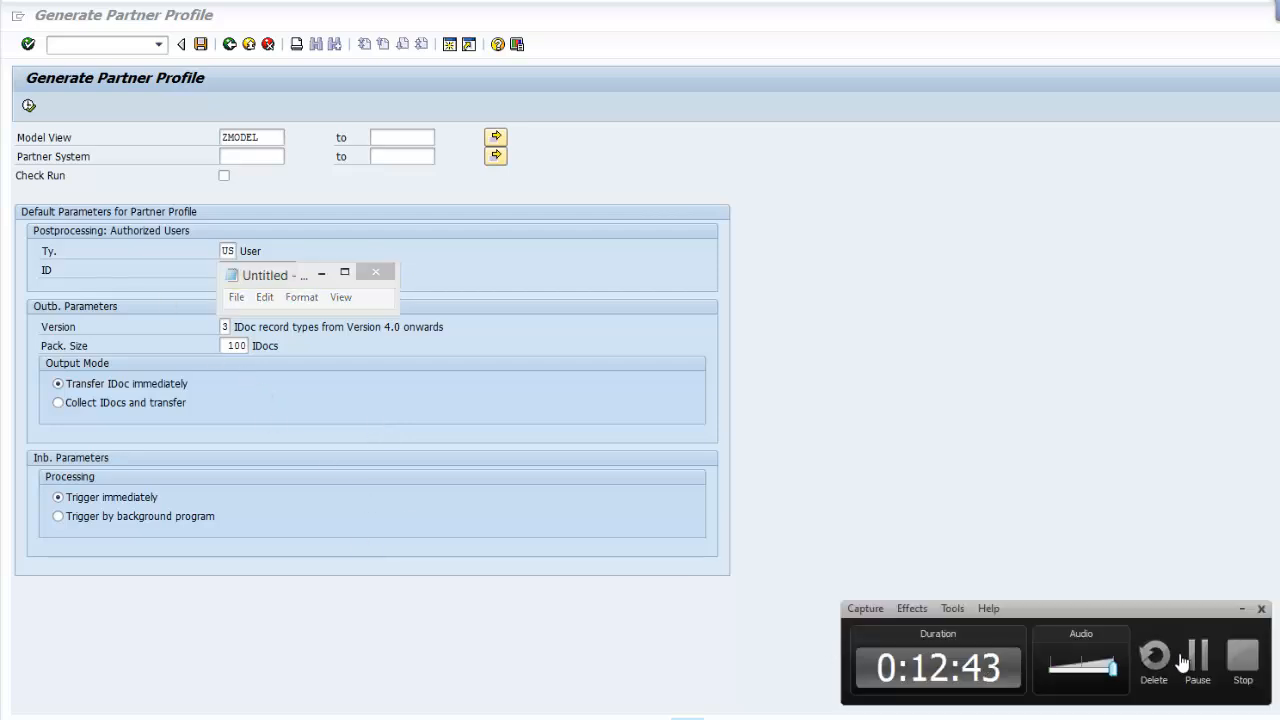
click(1183, 662)
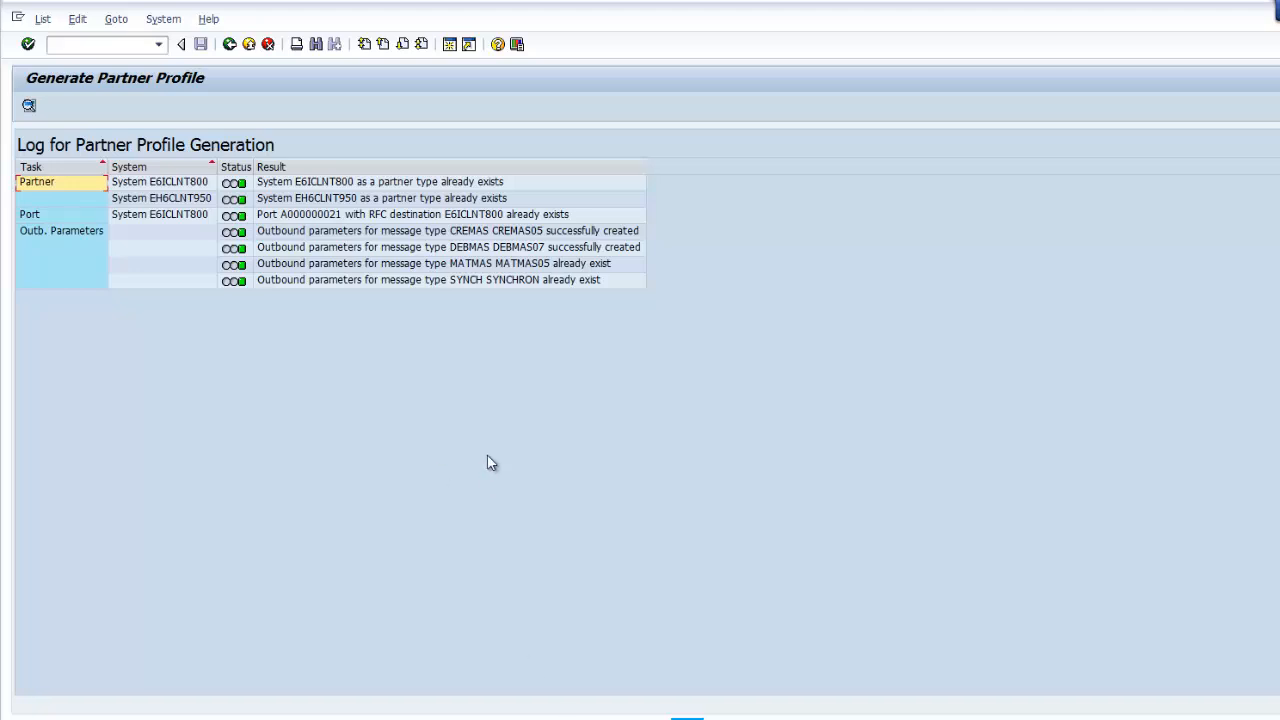
click(592, 718)
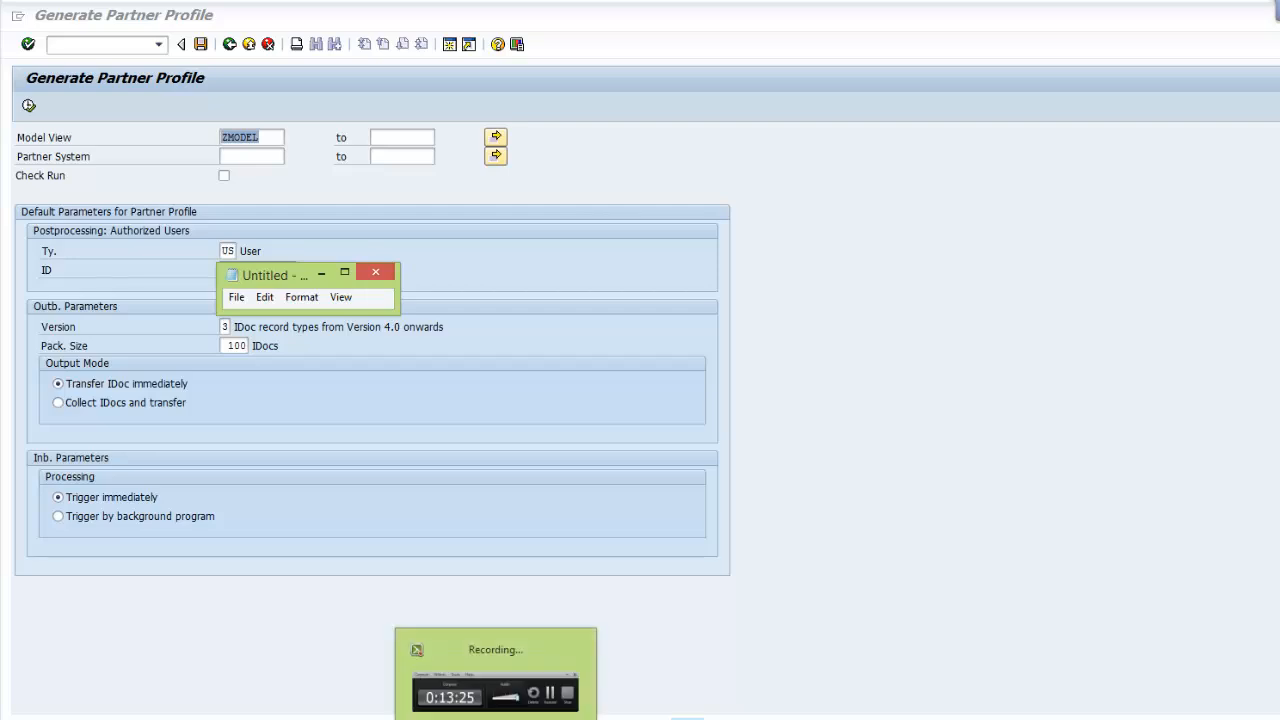
click(495, 717)
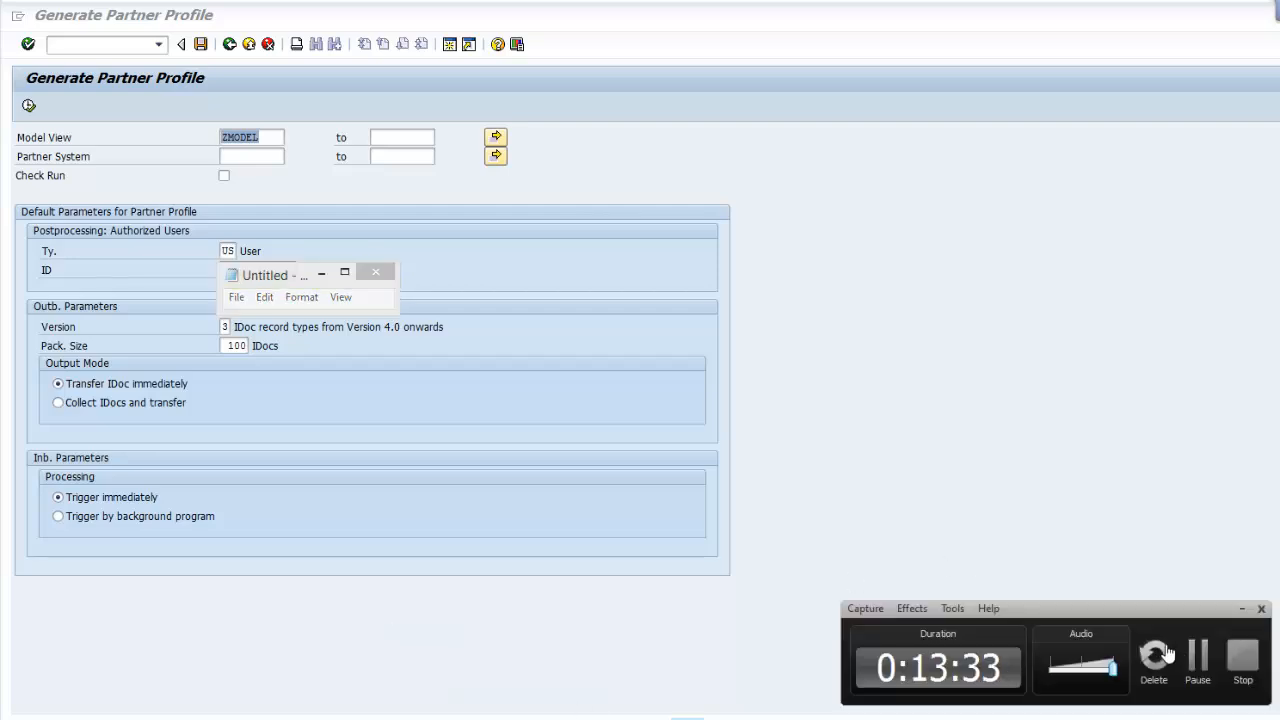
click(1196, 657)
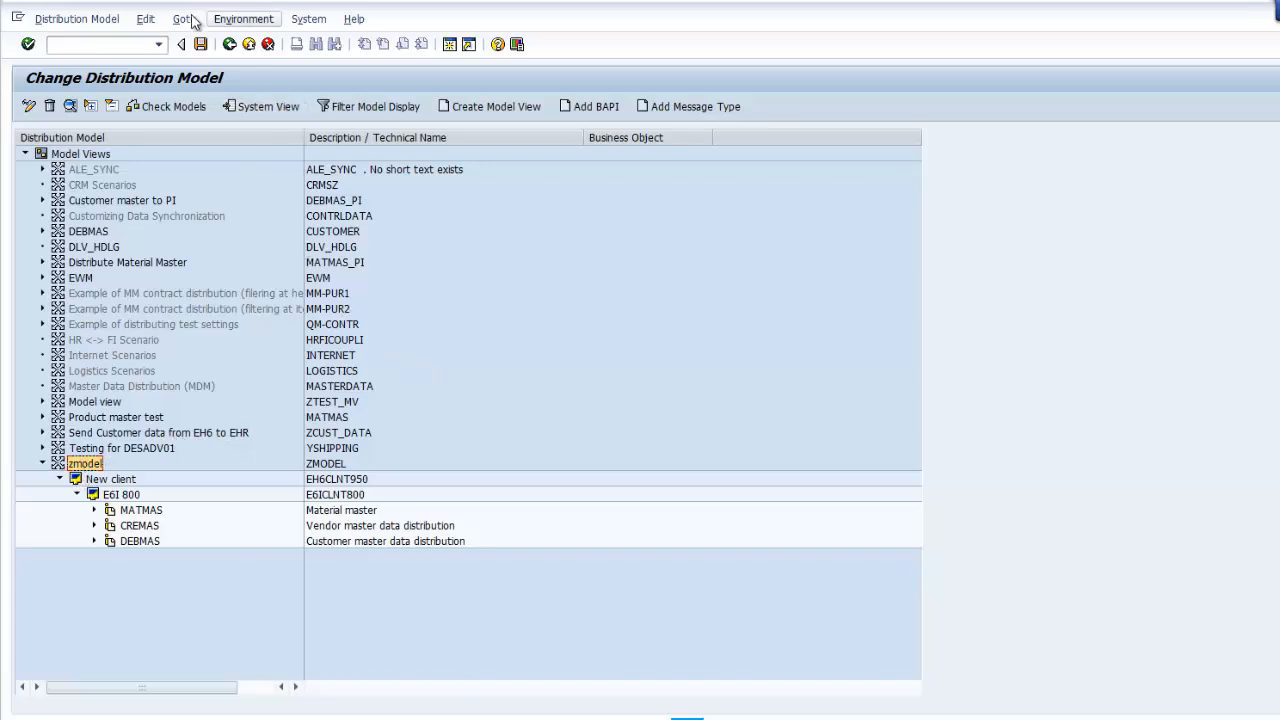
Step: Distribute model view ZMODEL to the receiving logical system E6ICLNT800 and return to the distribution model
click(148, 20)
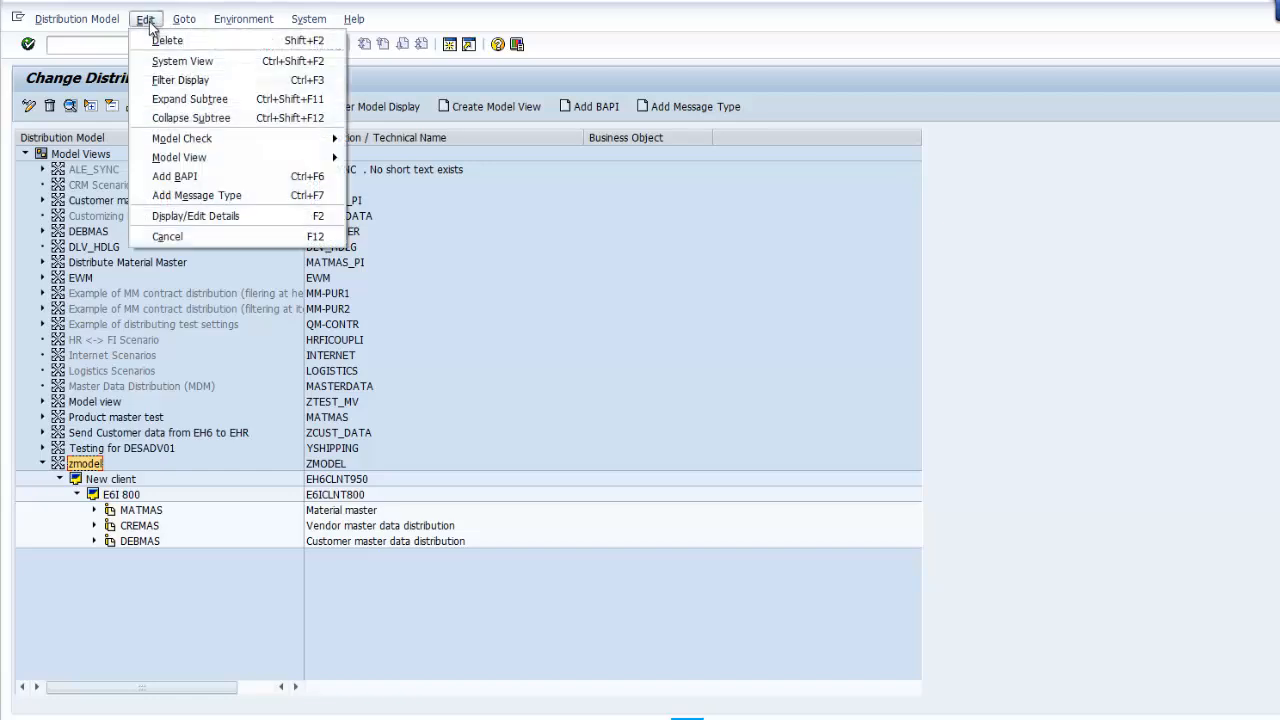
mouse_move(200, 160)
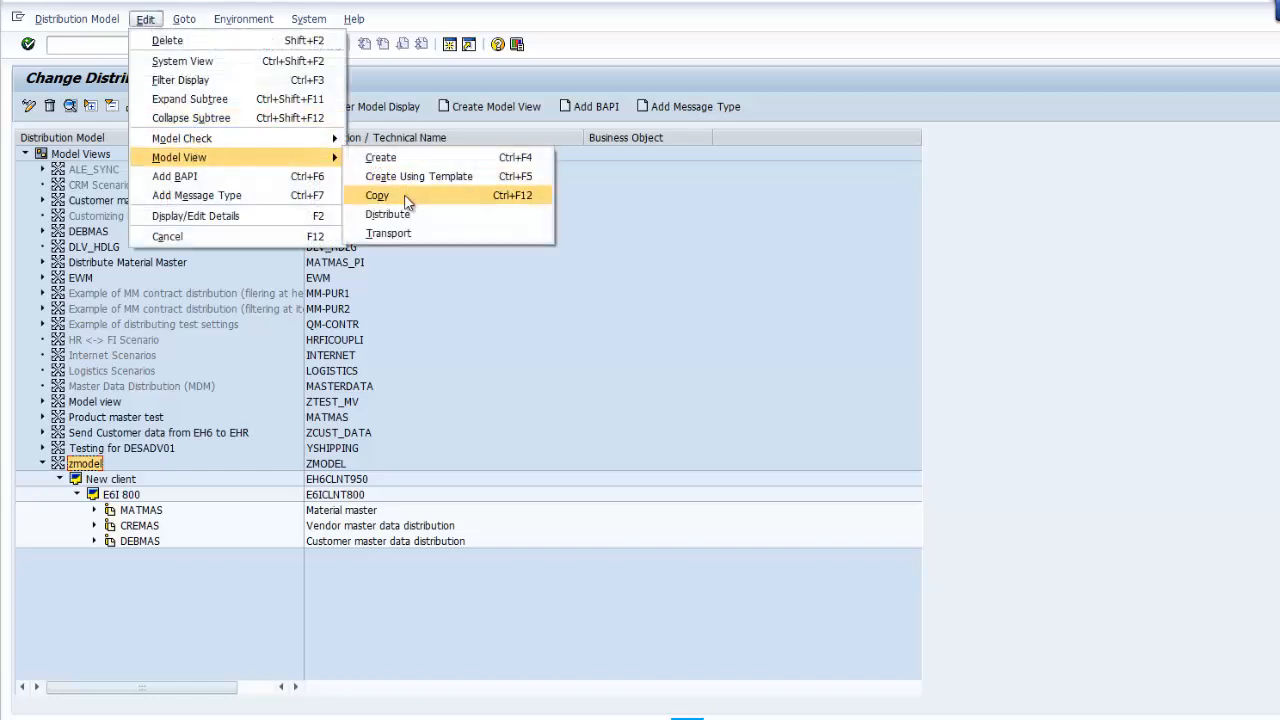
click(408, 214)
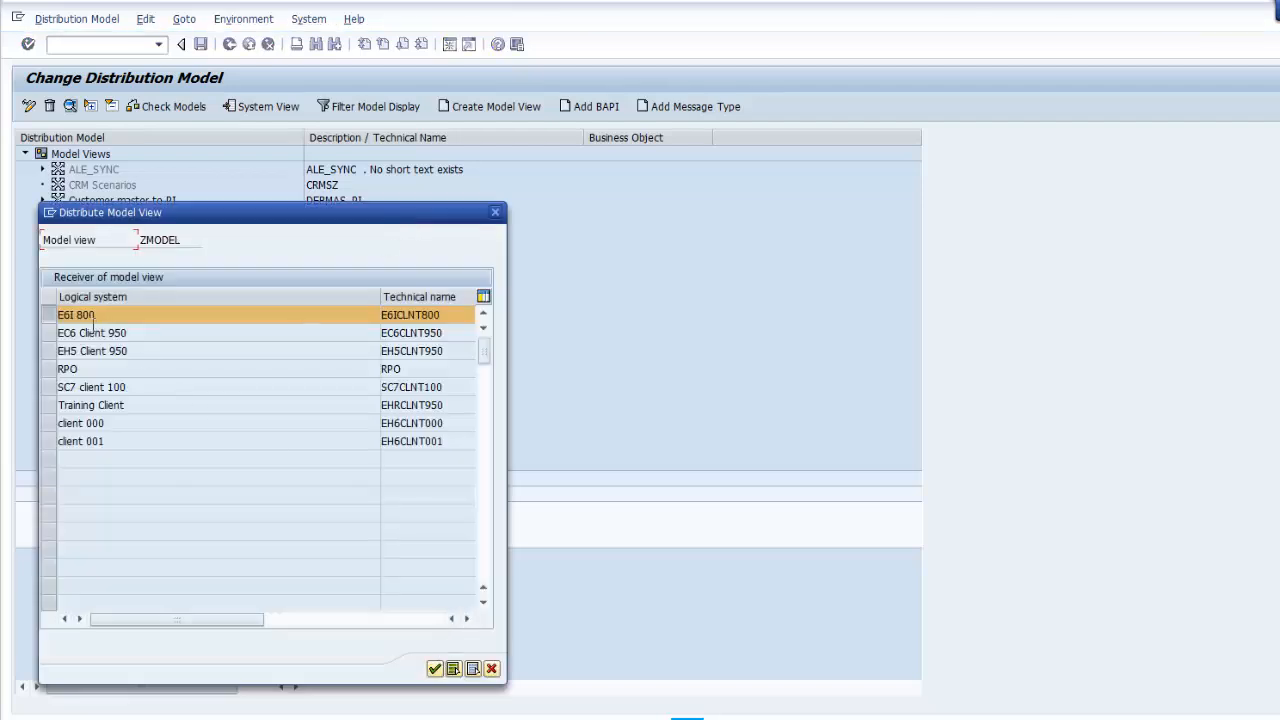
click(434, 668)
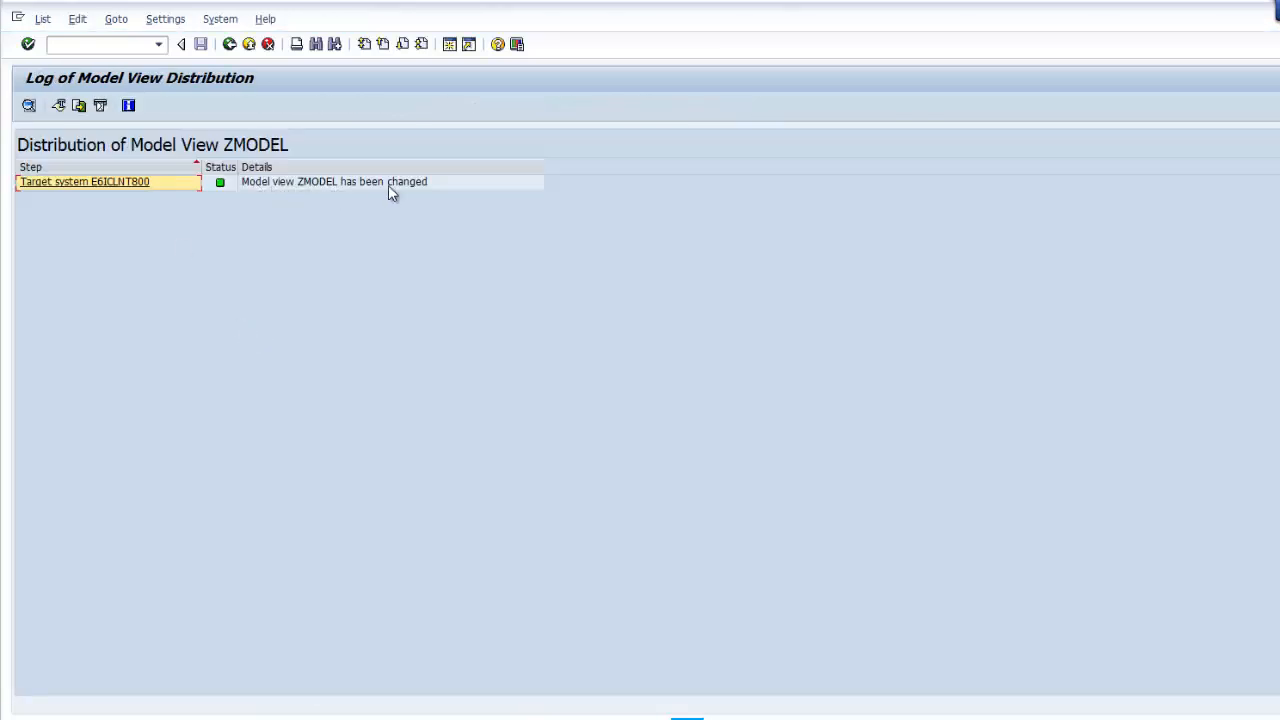
click(229, 46)
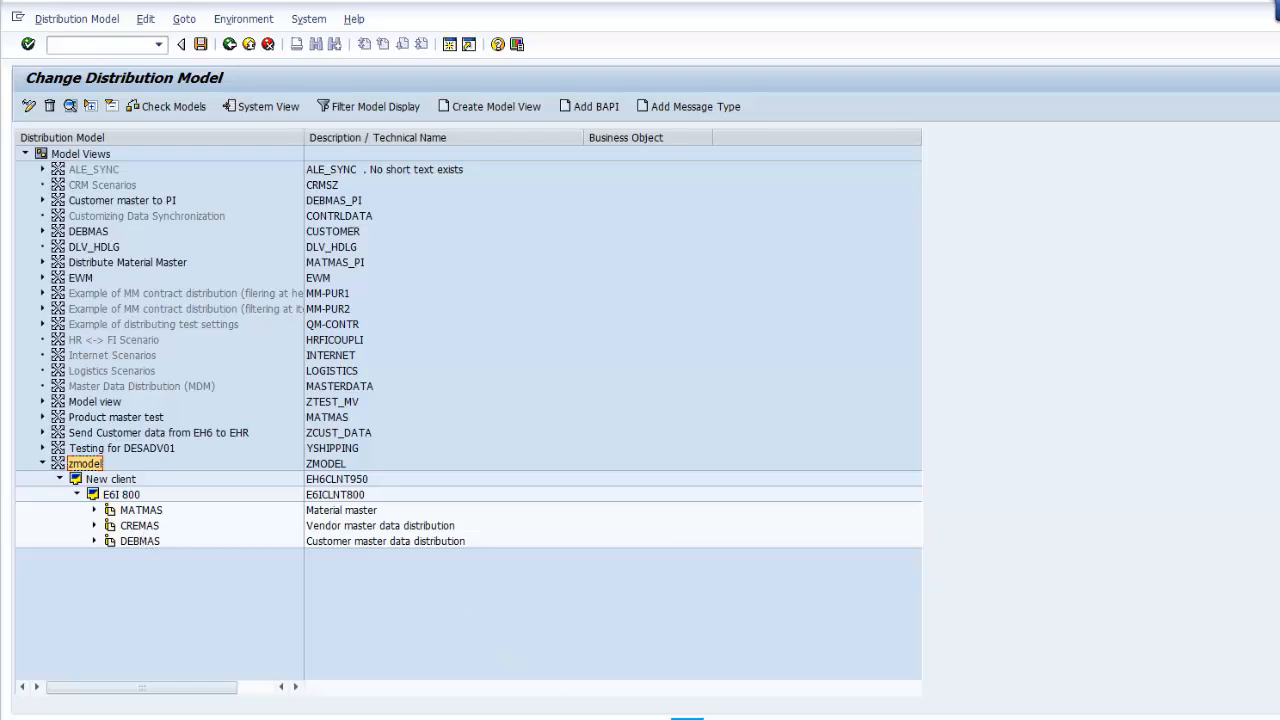
Step: Switch to the idoc.txt notes in Notepad and review the partner profile and send idoc (BD10) items
mouse_move(550, 718)
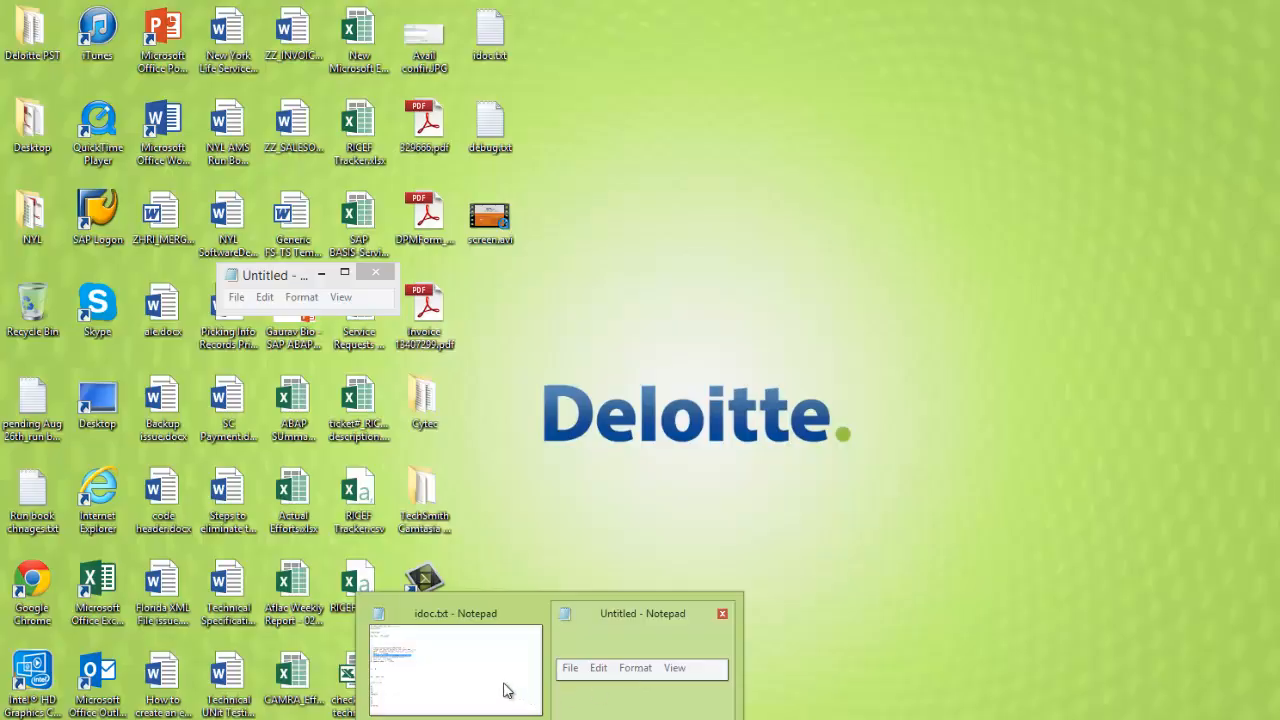
click(505, 690)
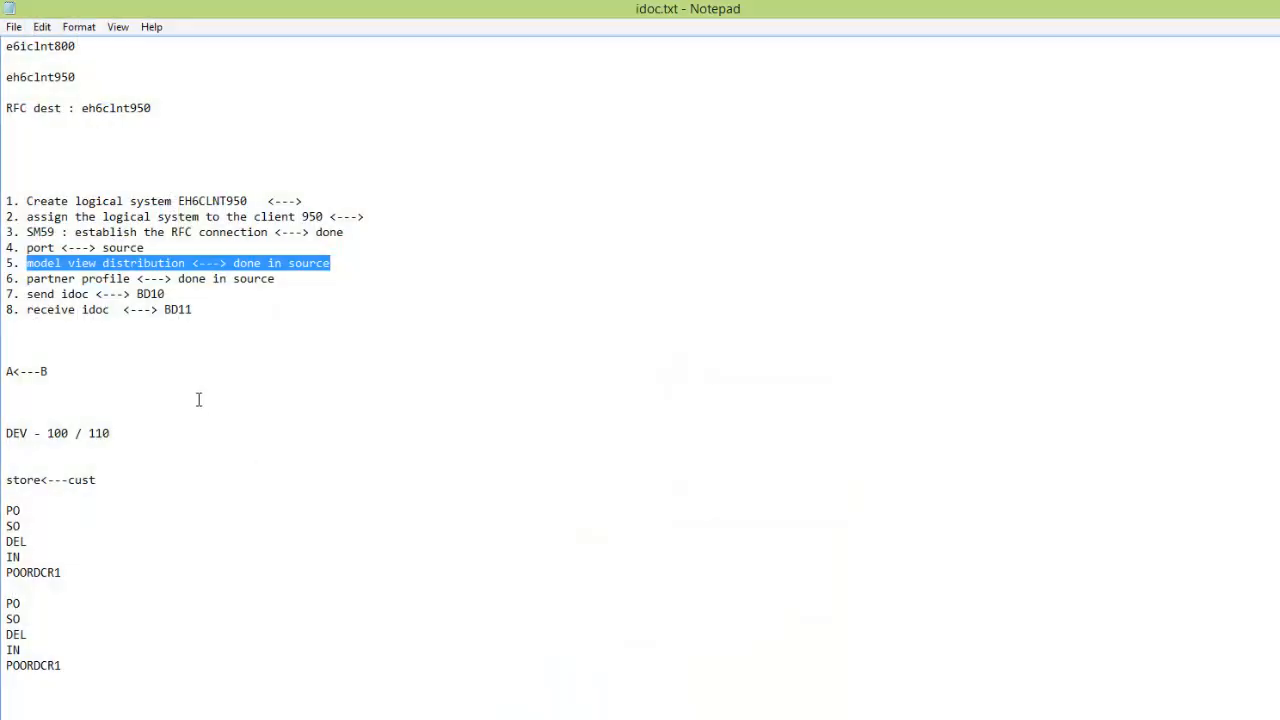
drag(28, 280, 283, 278)
drag(28, 296, 166, 296)
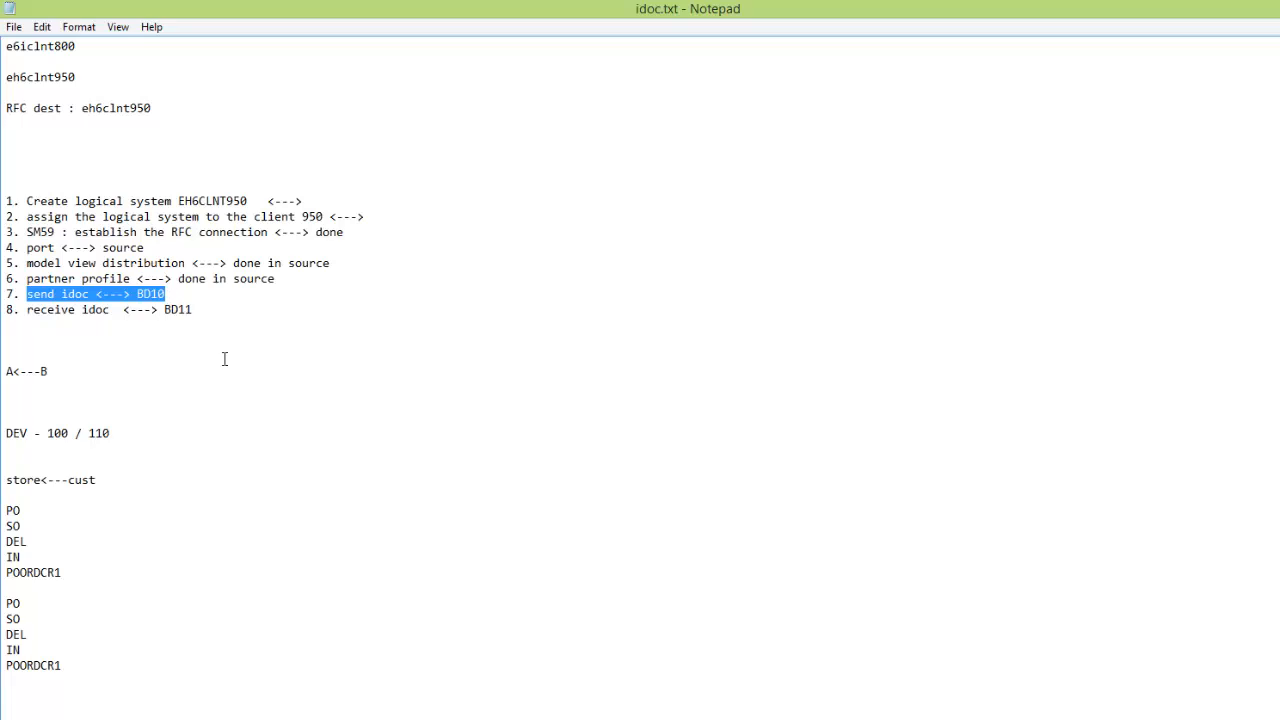
Step: Switch back to the SAP distribution model session, go to partner profiles, and open the logical system partner E6ICLNT800
mouse_move(687, 712)
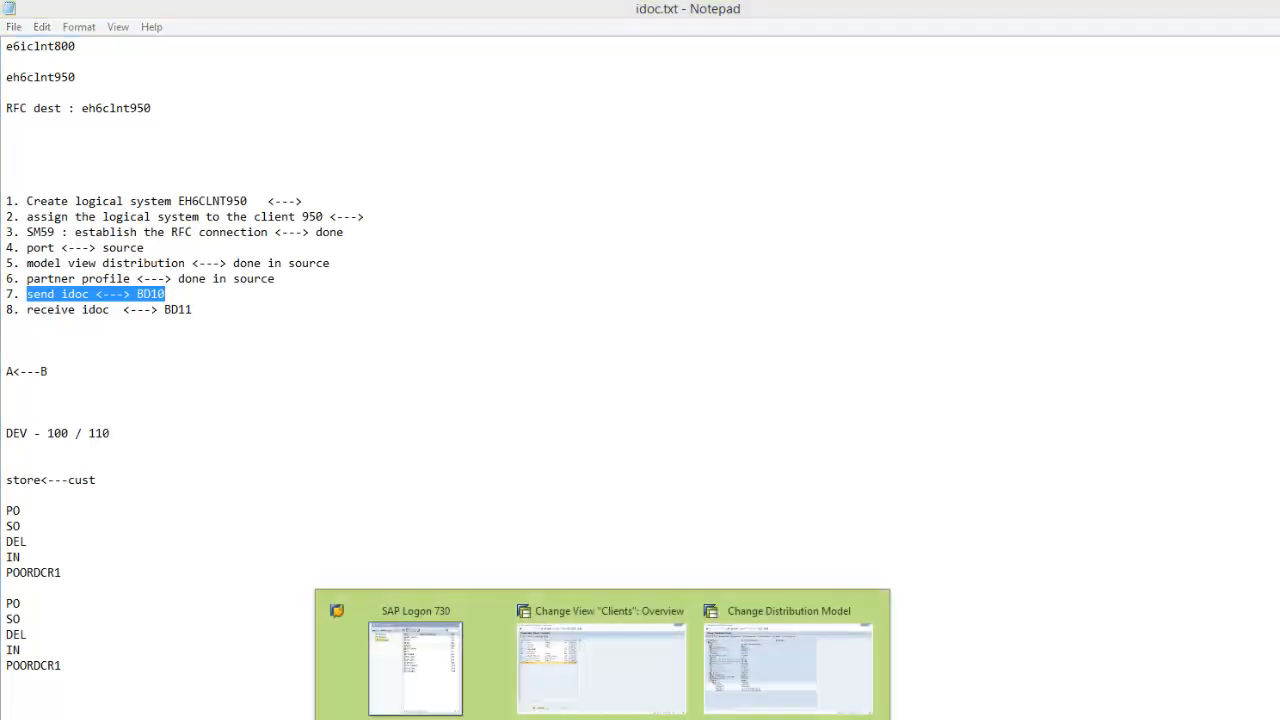
click(737, 660)
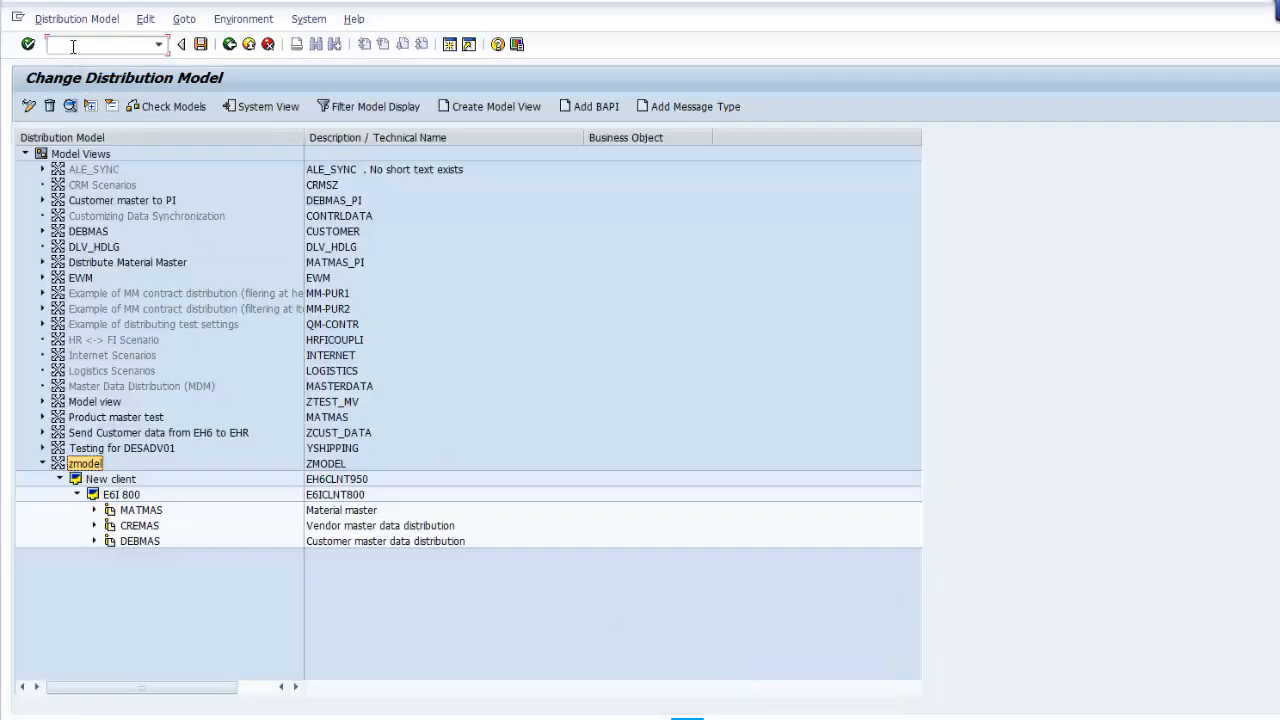
key(ctrl+slash)
text(/n)
text(bd64)
key(Return)
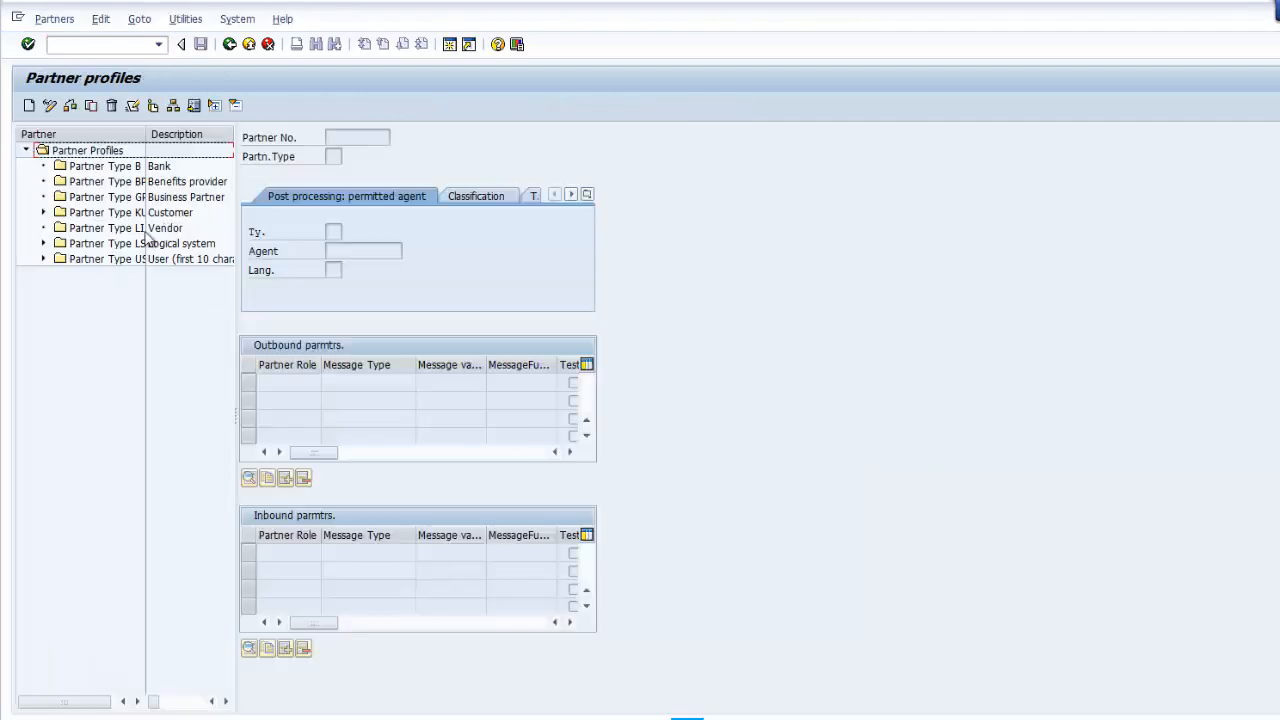
click(43, 243)
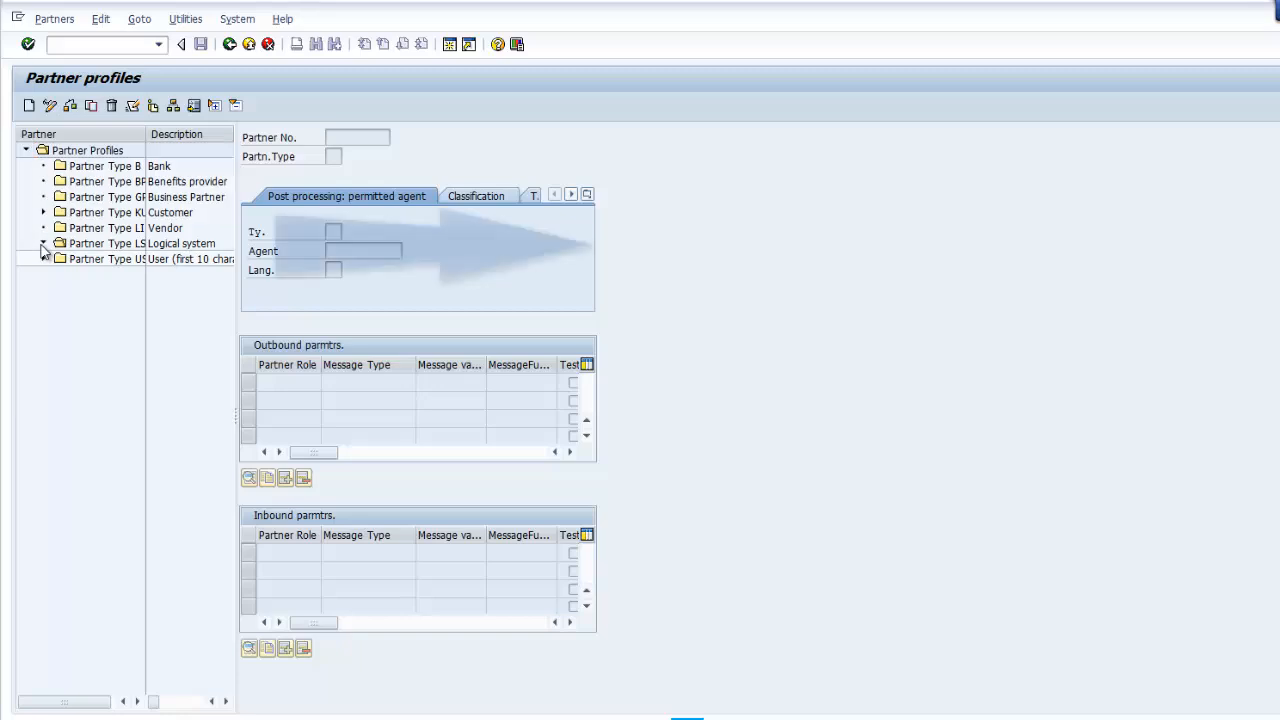
double_click(106, 261)
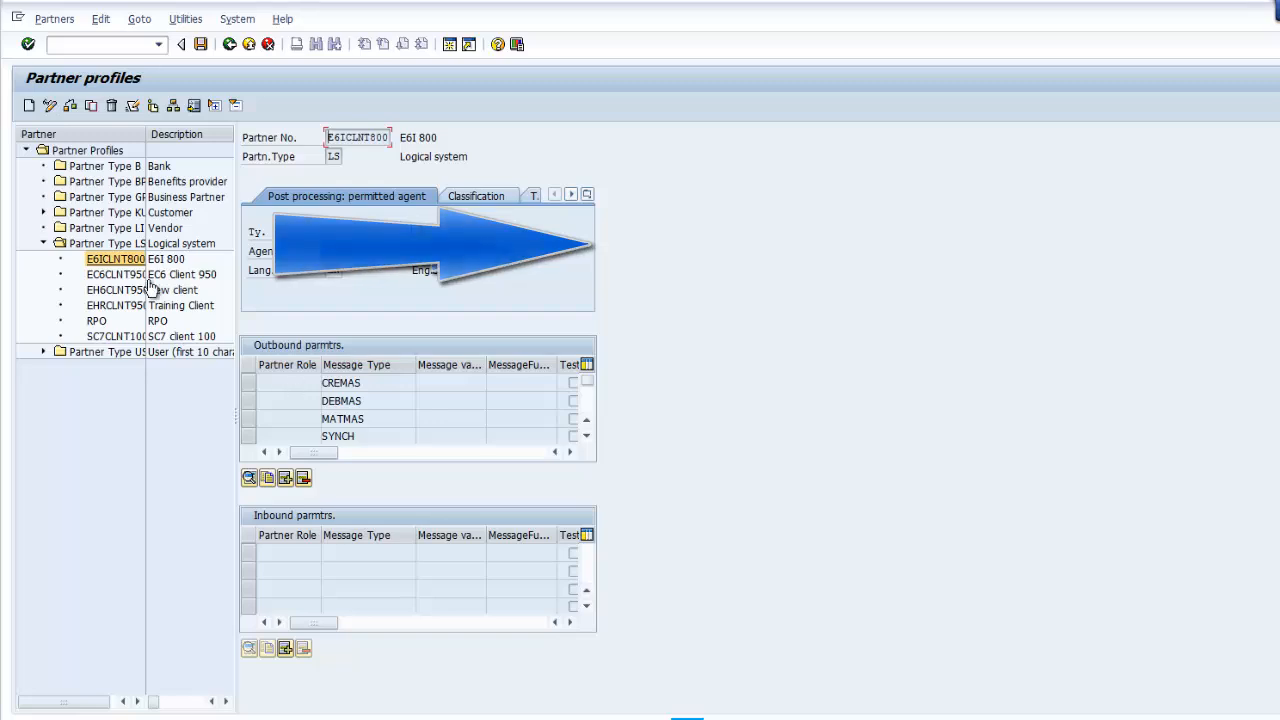
Step: Check the outbound parameters of partner E6ICLNT800 for message types CREMAS, DEBMAS and MATMAS
click(366, 383)
click(368, 401)
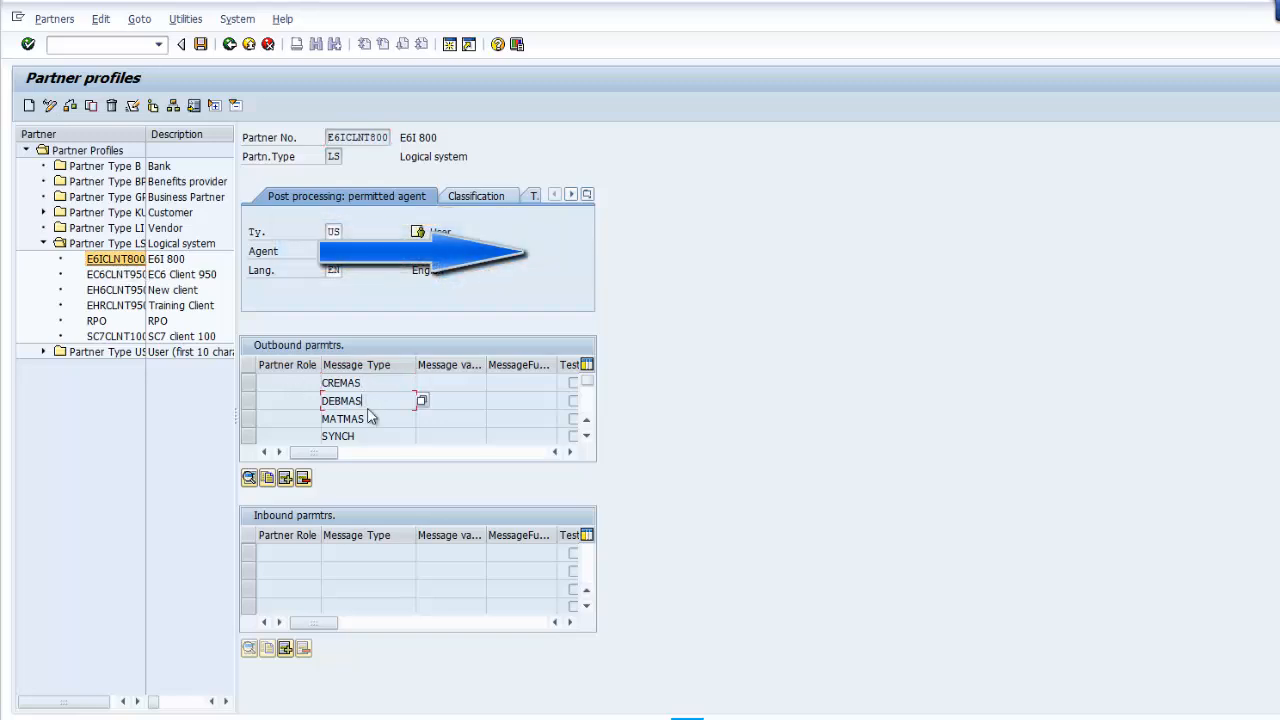
click(372, 418)
click(117, 261)
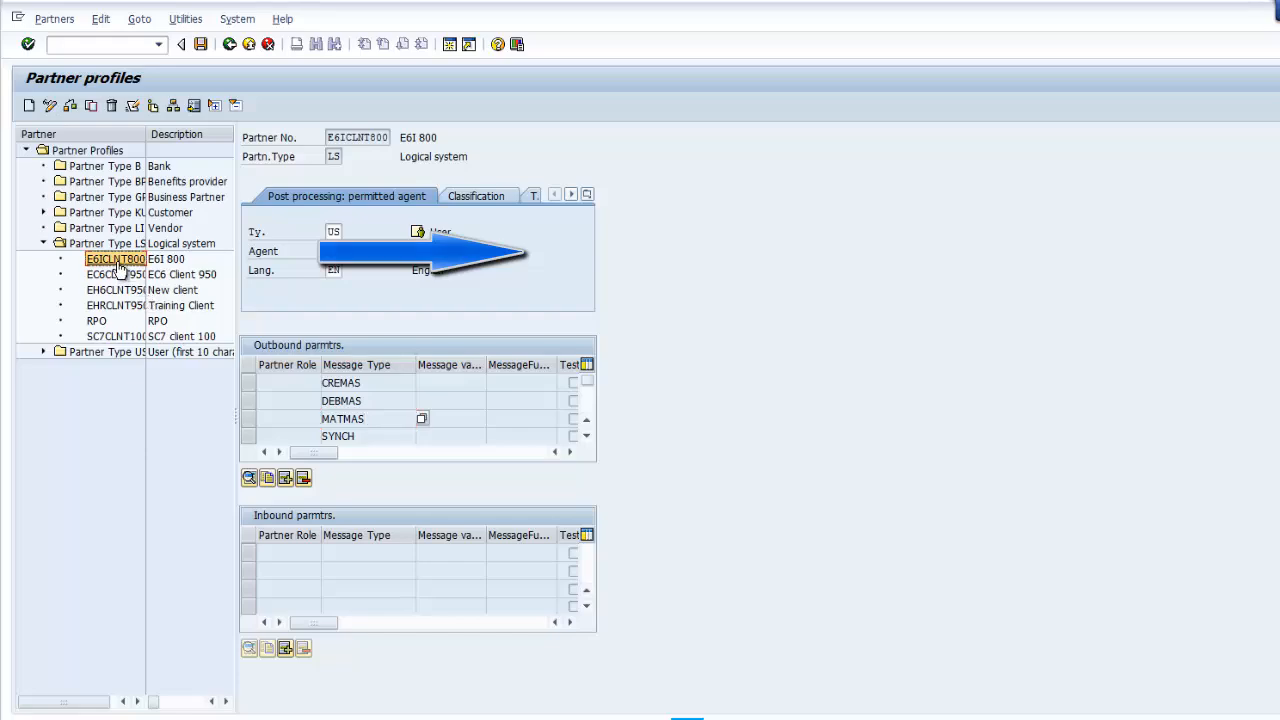
click(229, 44)
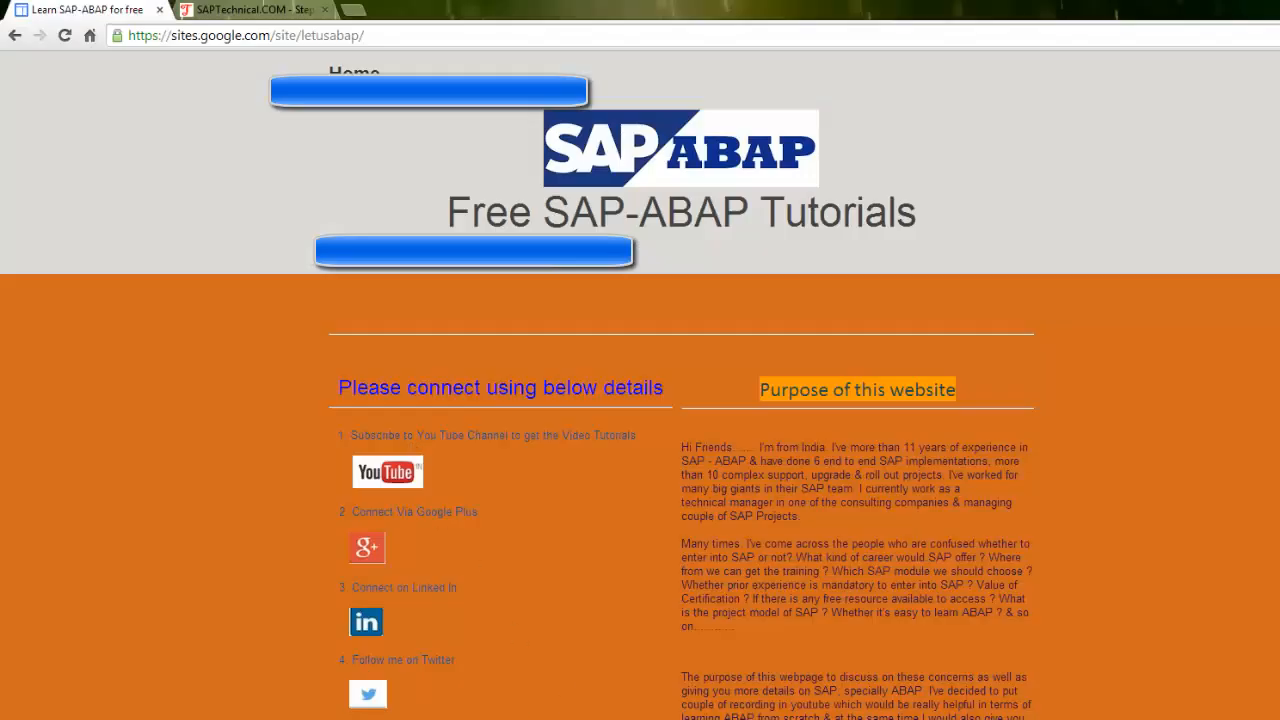
click(1150, 719)
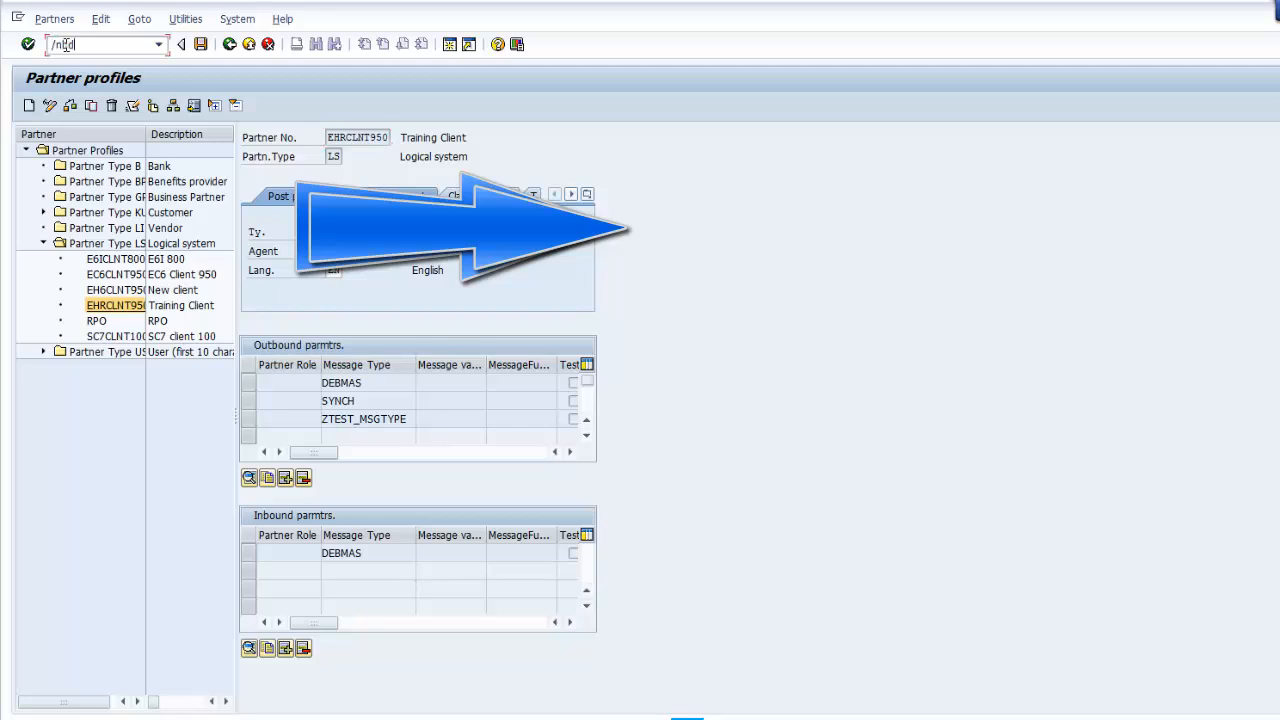
Step: Open transaction BD10 for sending materials and look up MATERIAL 9 (Z00009) as the material to send
text(10)
key(Return)
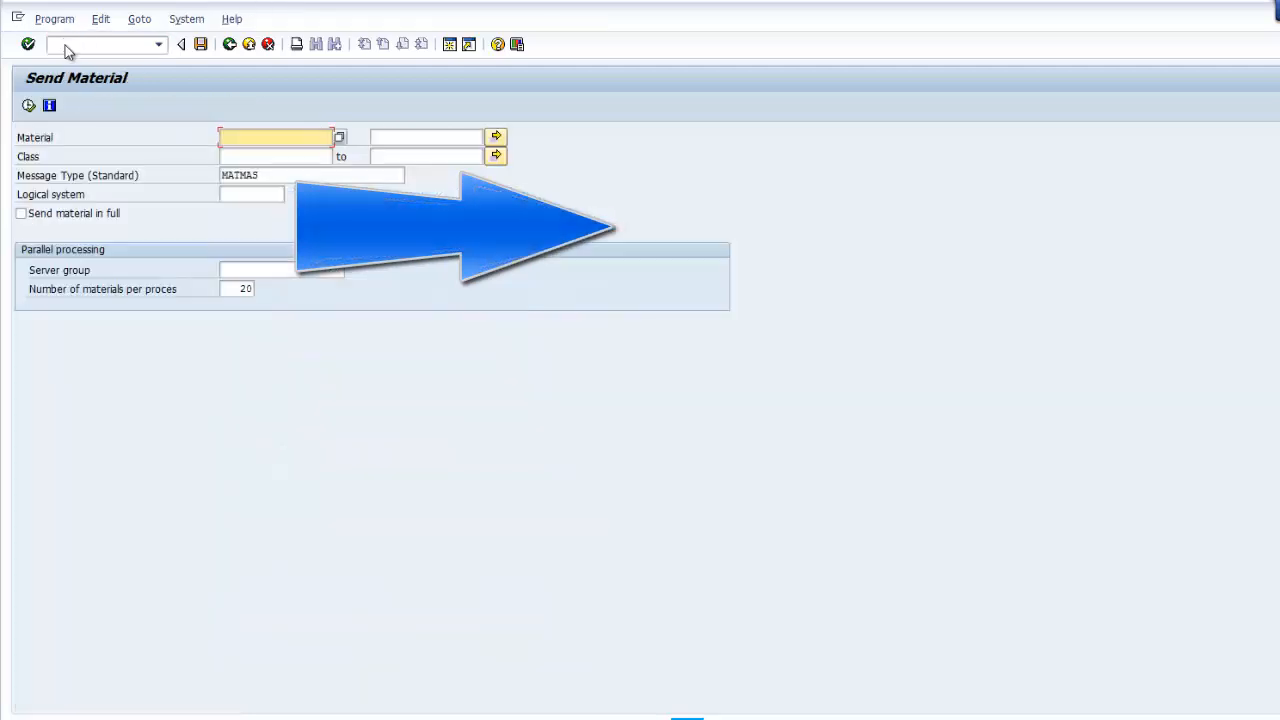
click(339, 138)
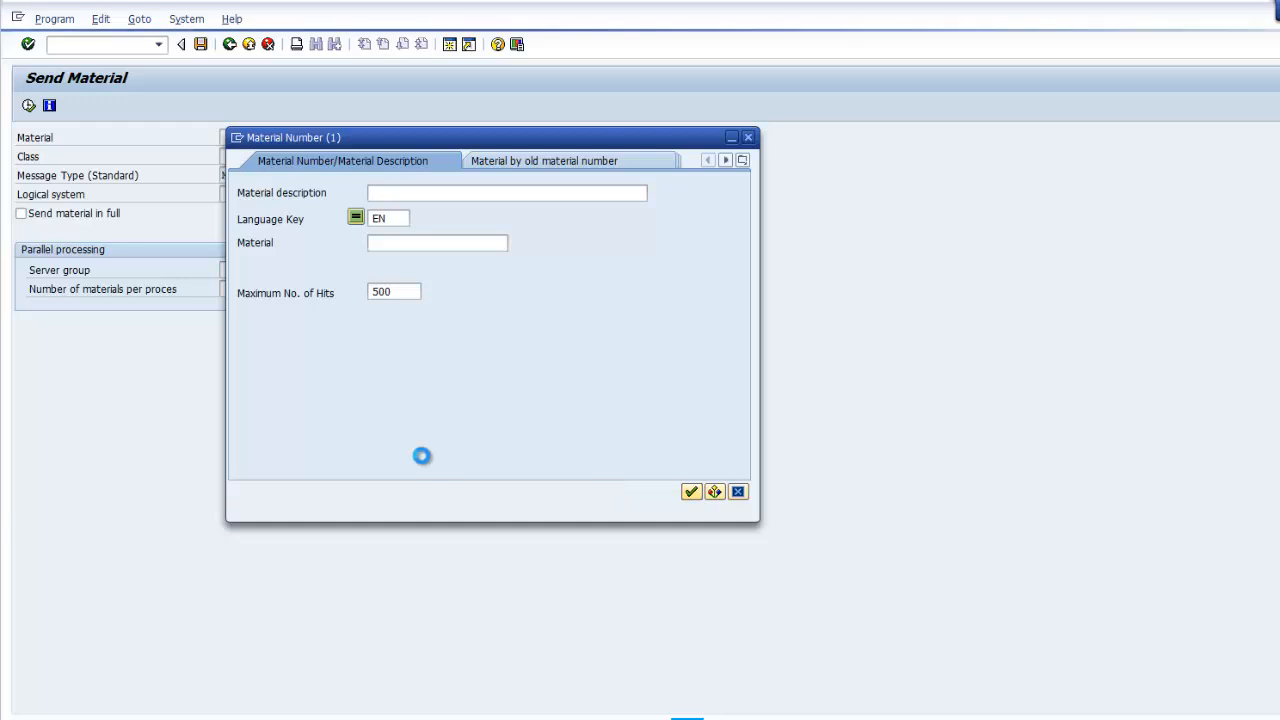
key(Return)
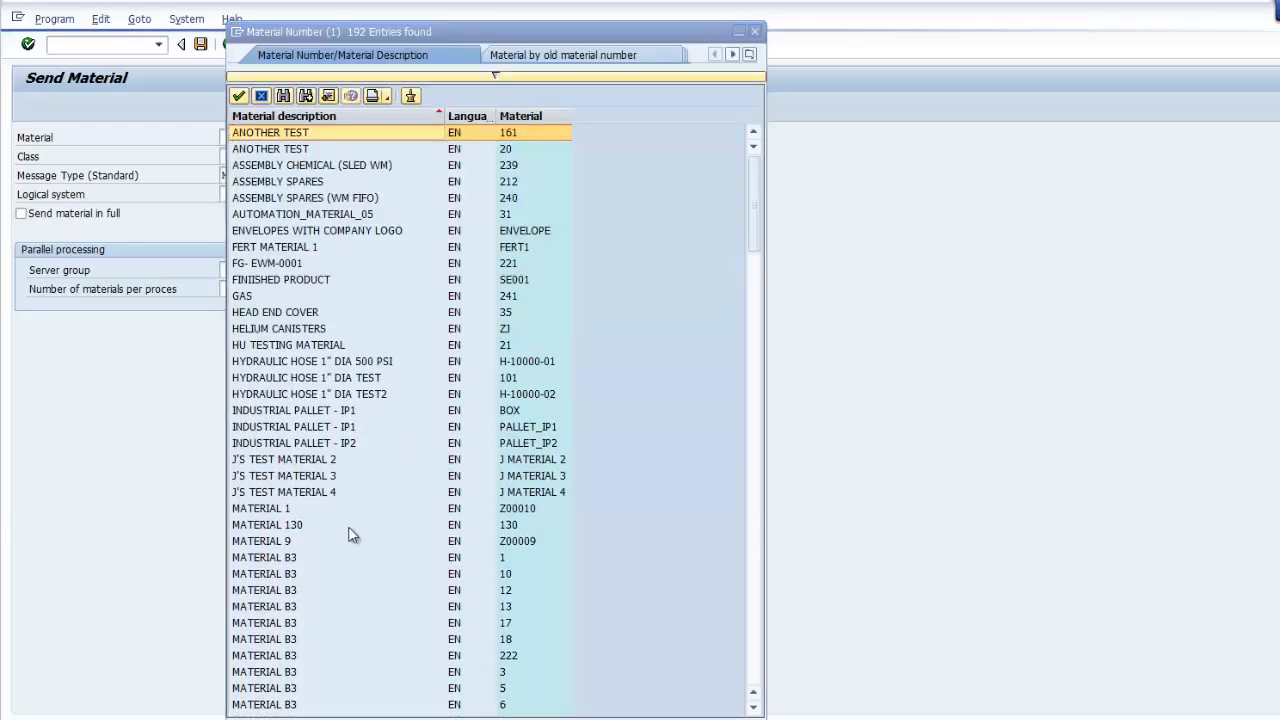
double_click(282, 541)
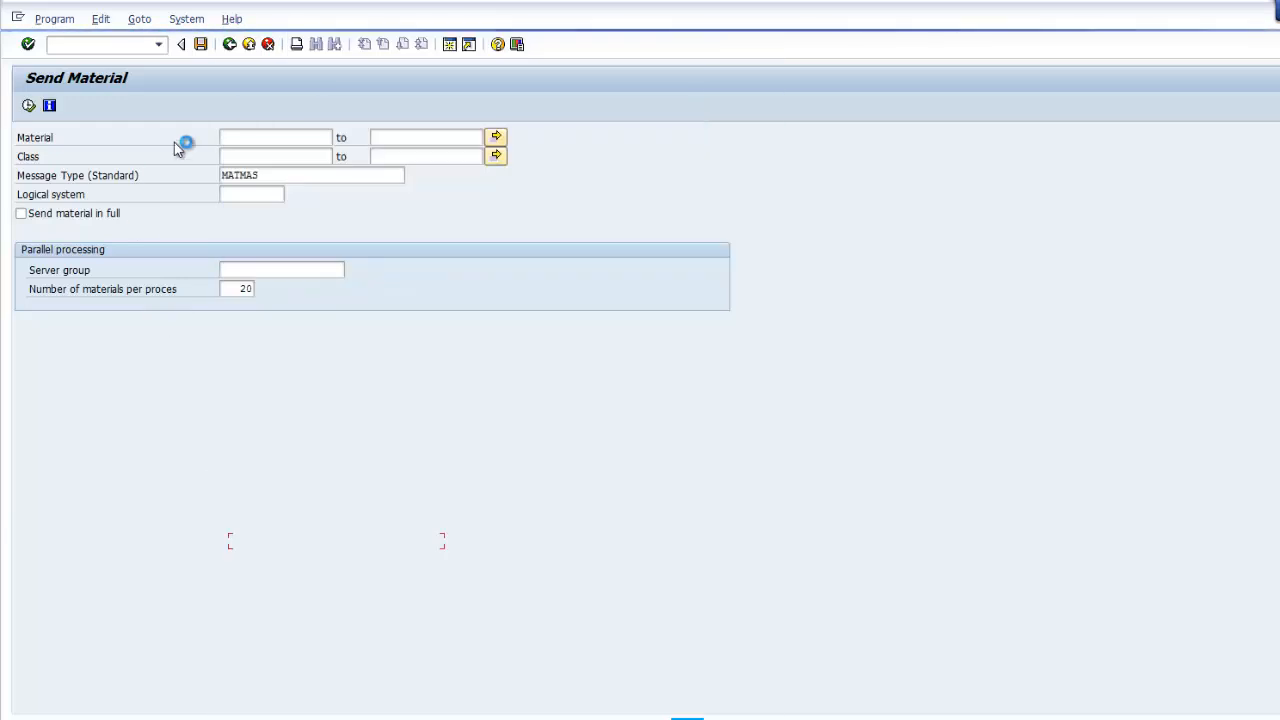
Step: Set the logical system to E6ICLNT800, send the MATMAS IDoc for material Z00009, and acknowledge the information dialogs
click(258, 195)
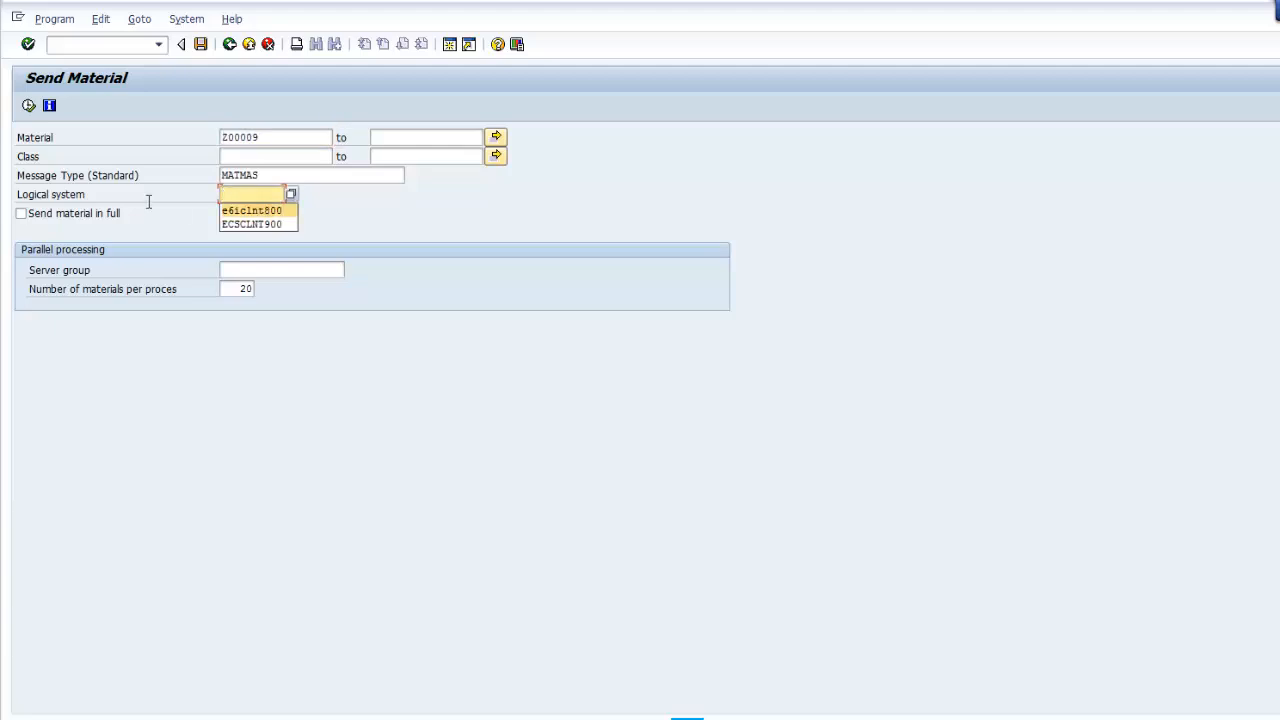
click(231, 207)
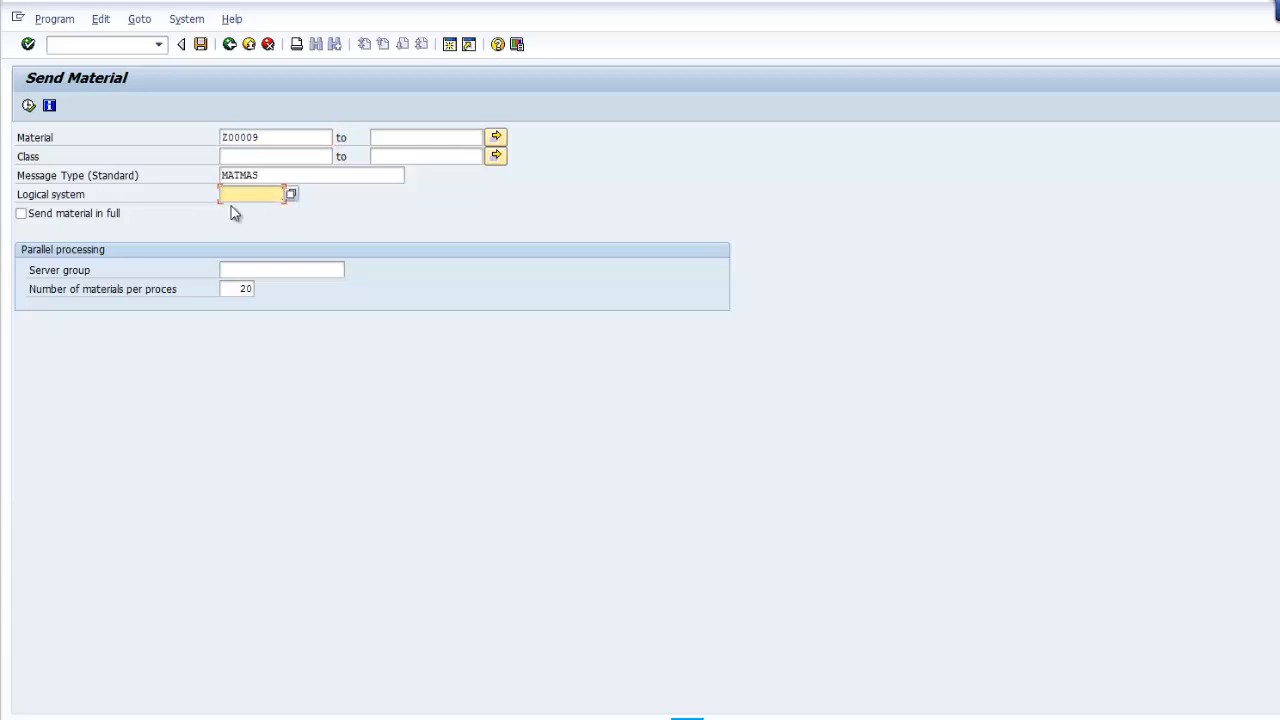
click(28, 105)
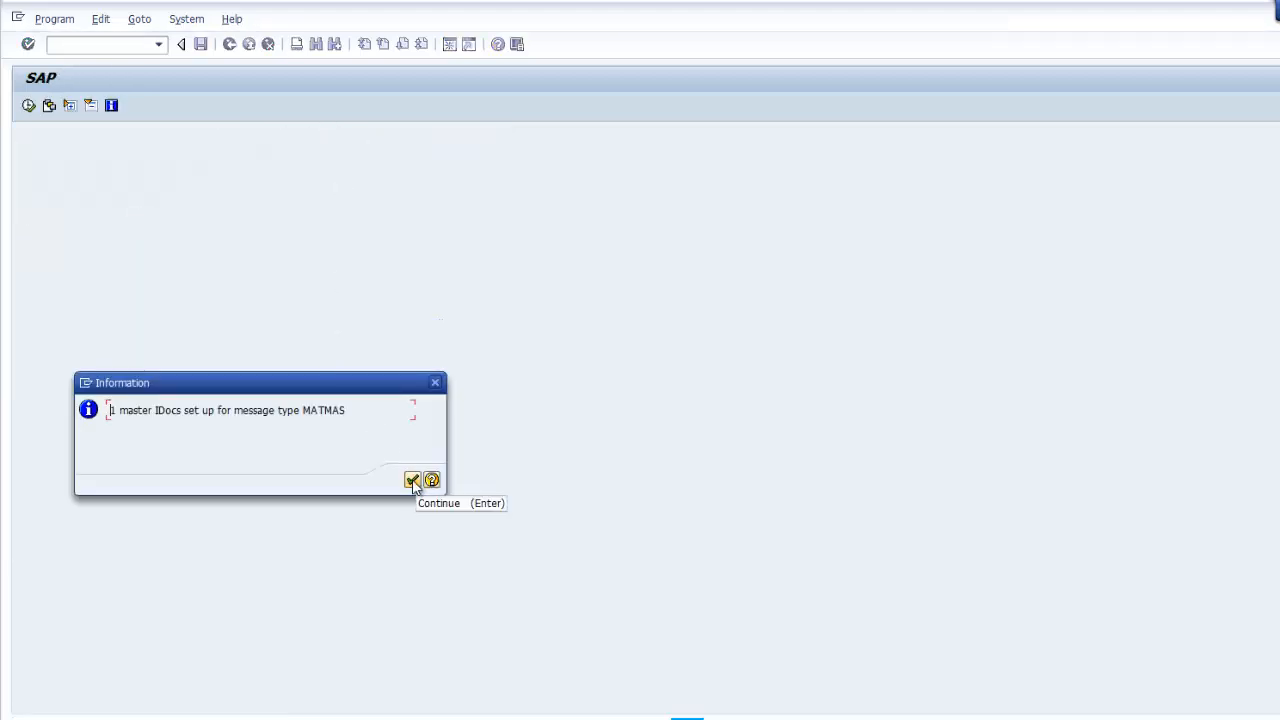
click(413, 481)
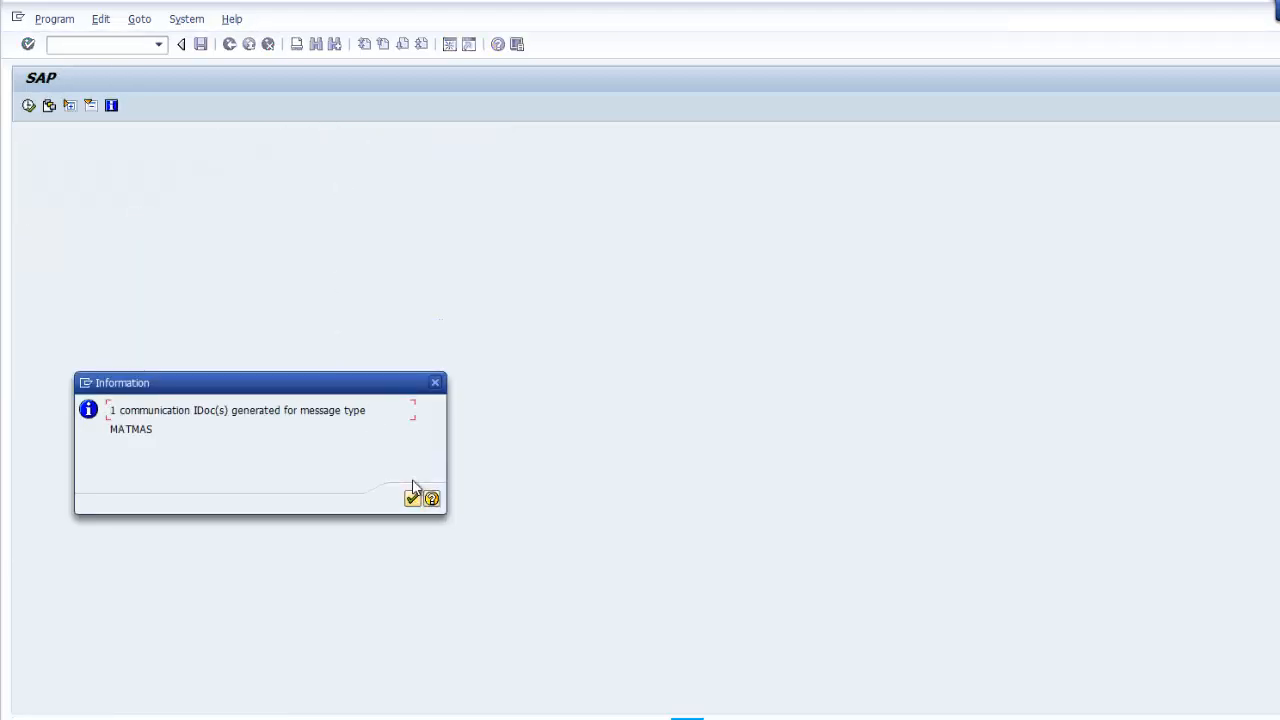
click(413, 499)
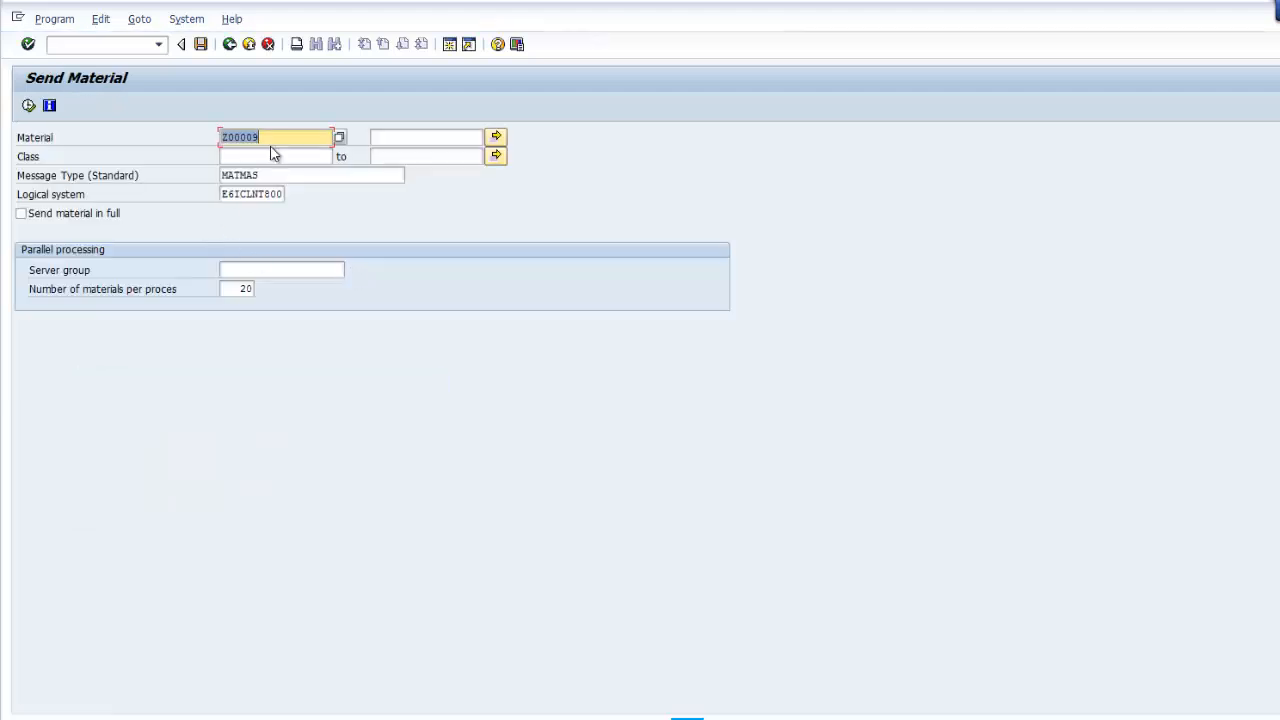
Step: Switch to the receiving system's session, leave the client overview and open the Get Material transaction
click(271, 142)
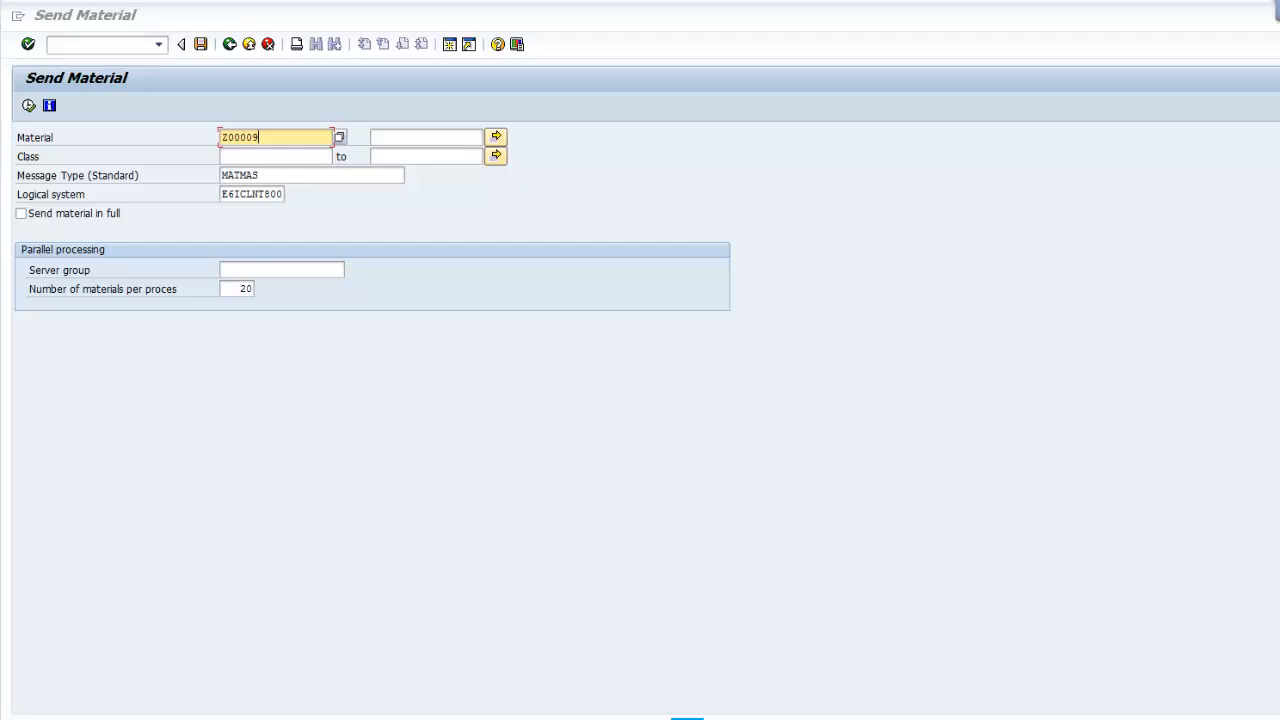
mouse_move(688, 716)
click(569, 680)
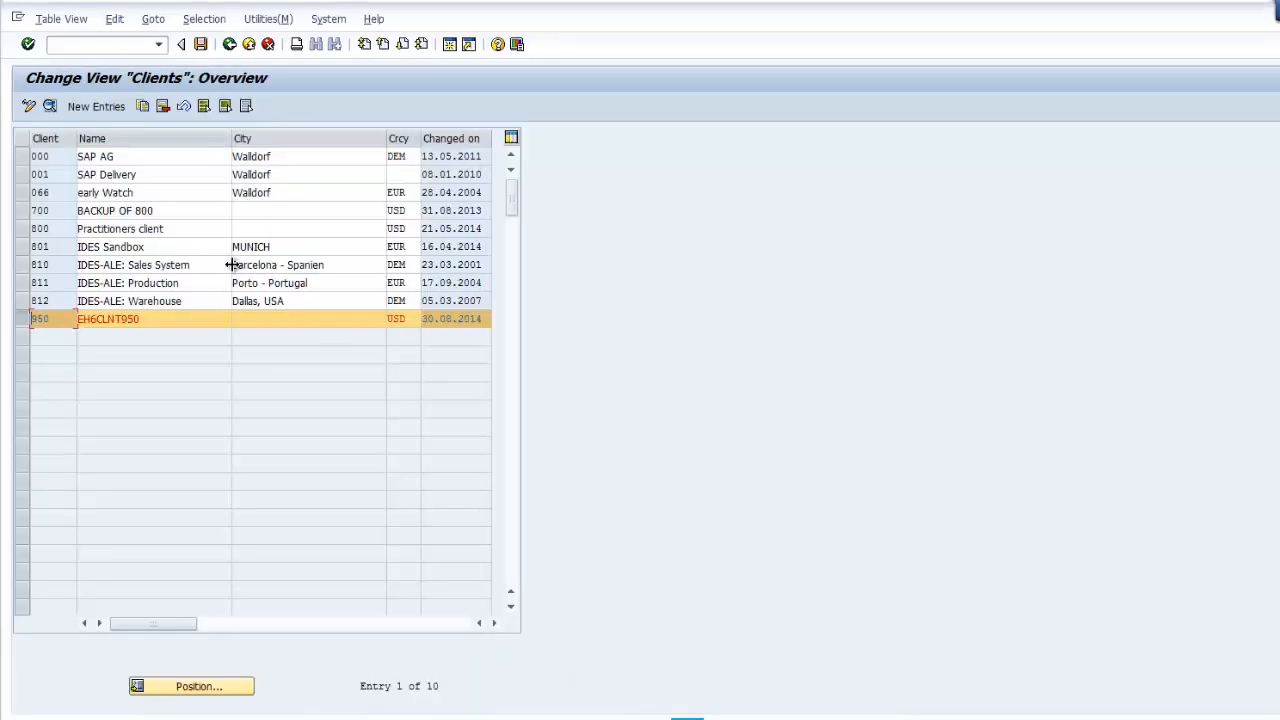
click(92, 46)
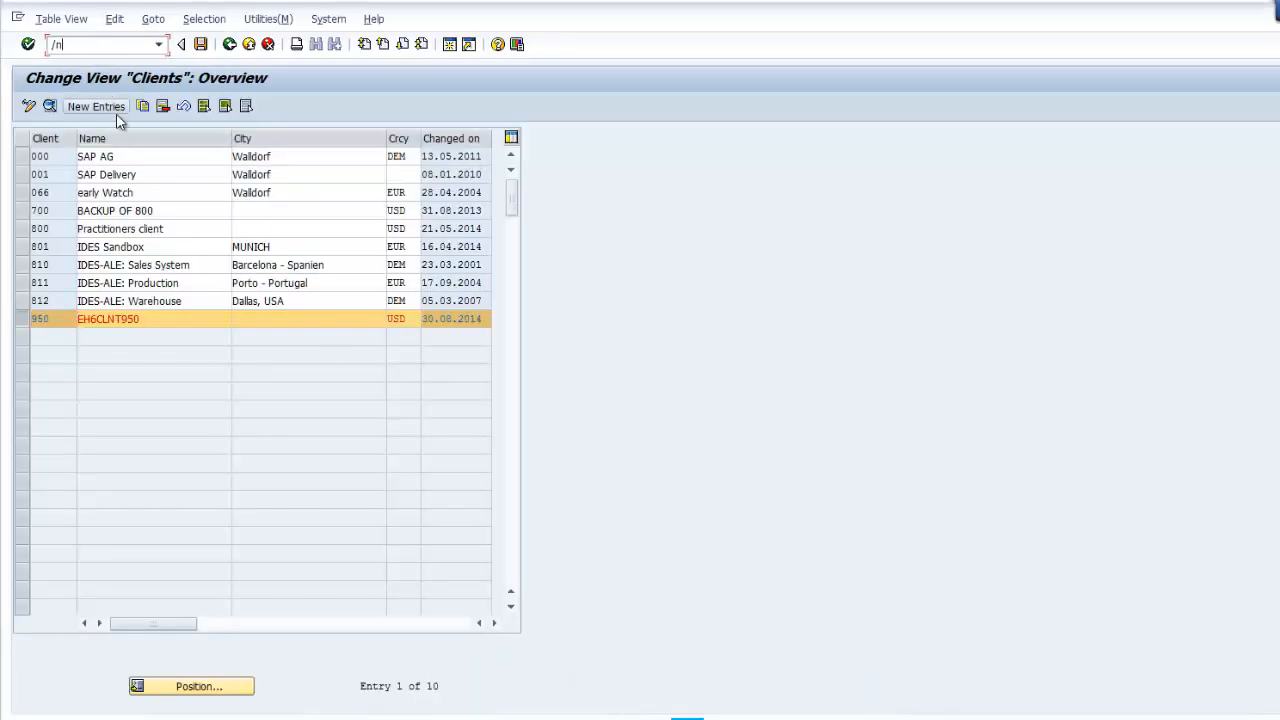
key(Return)
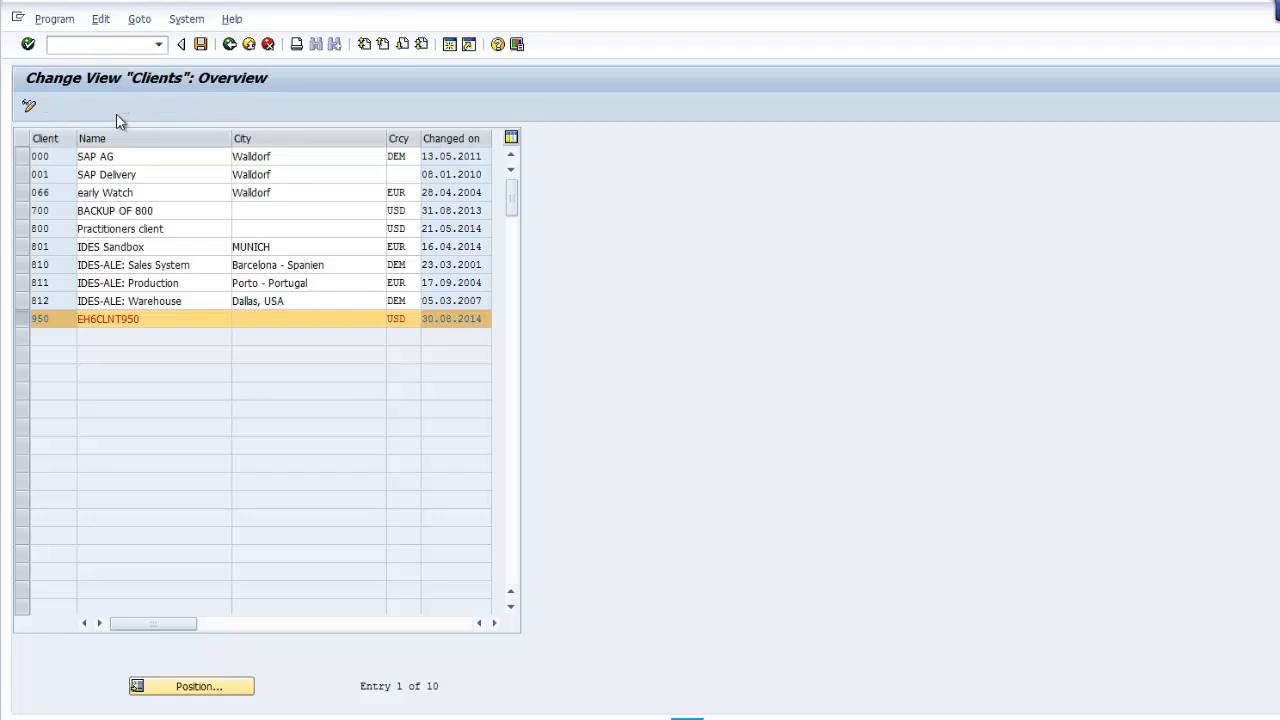
Step: Request material Z00009 with message type MATMAS and acknowledge the information message
text(Z00009)
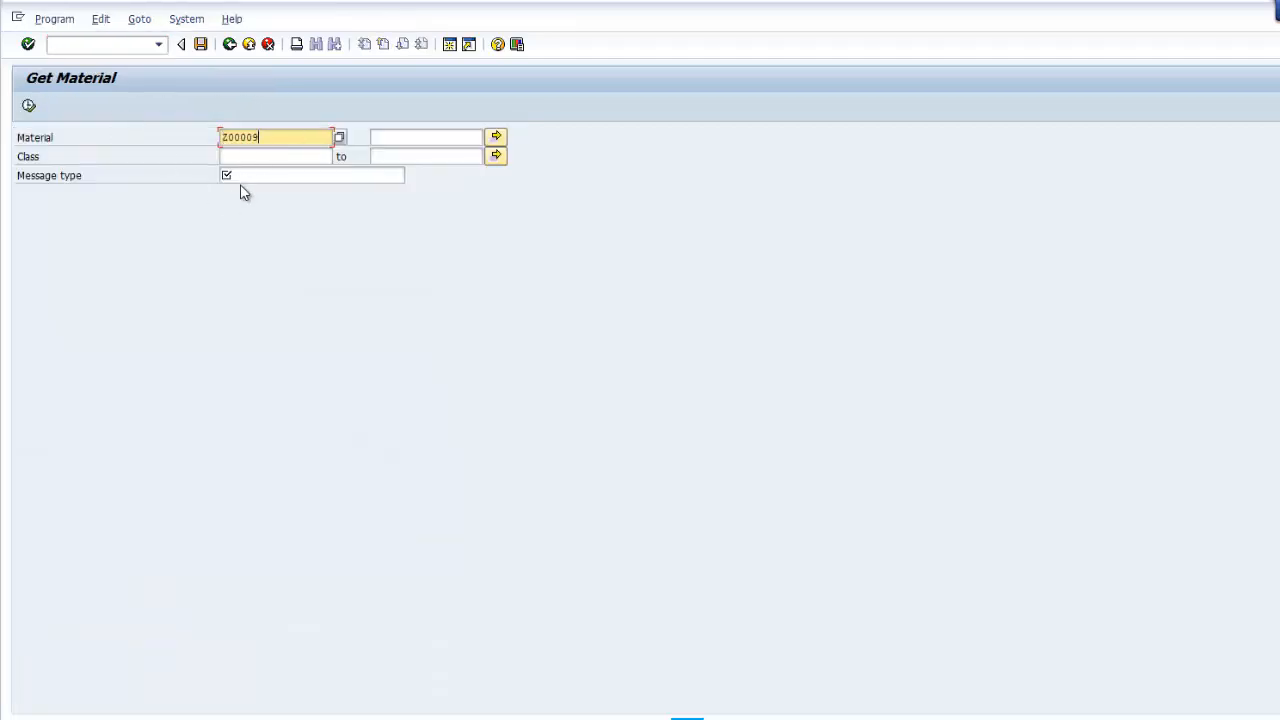
click(244, 176)
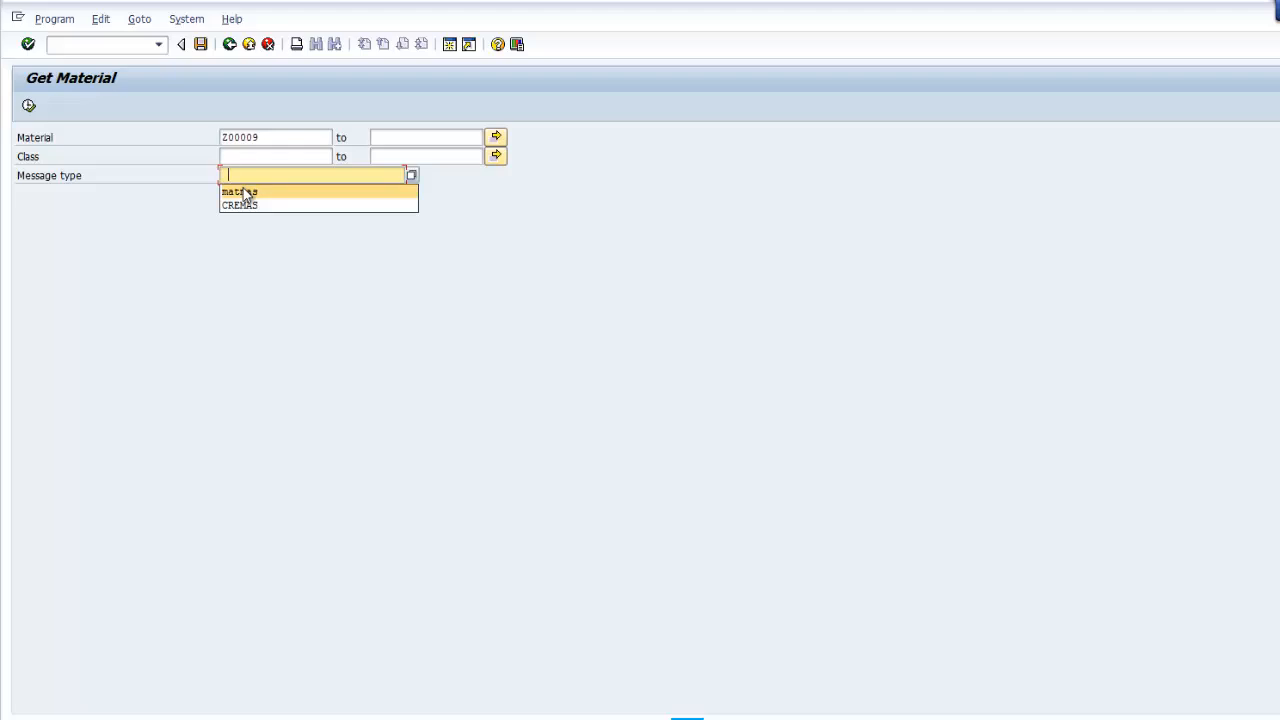
click(247, 191)
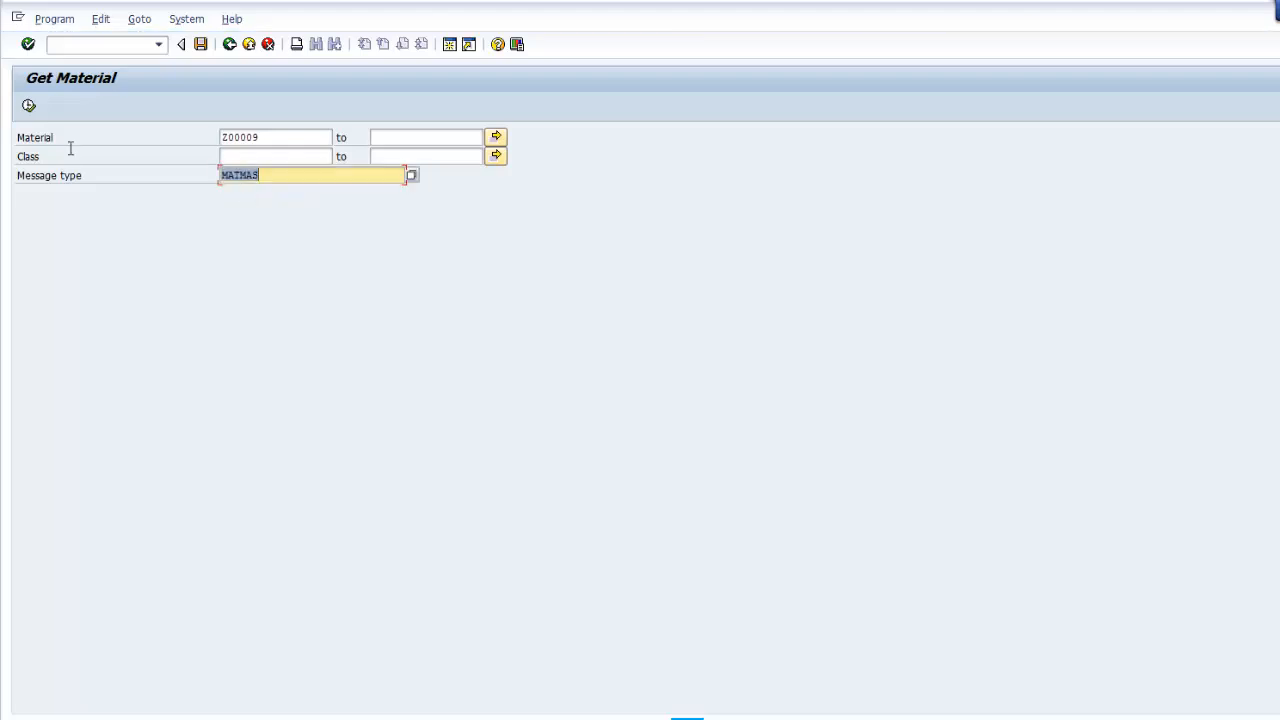
click(28, 106)
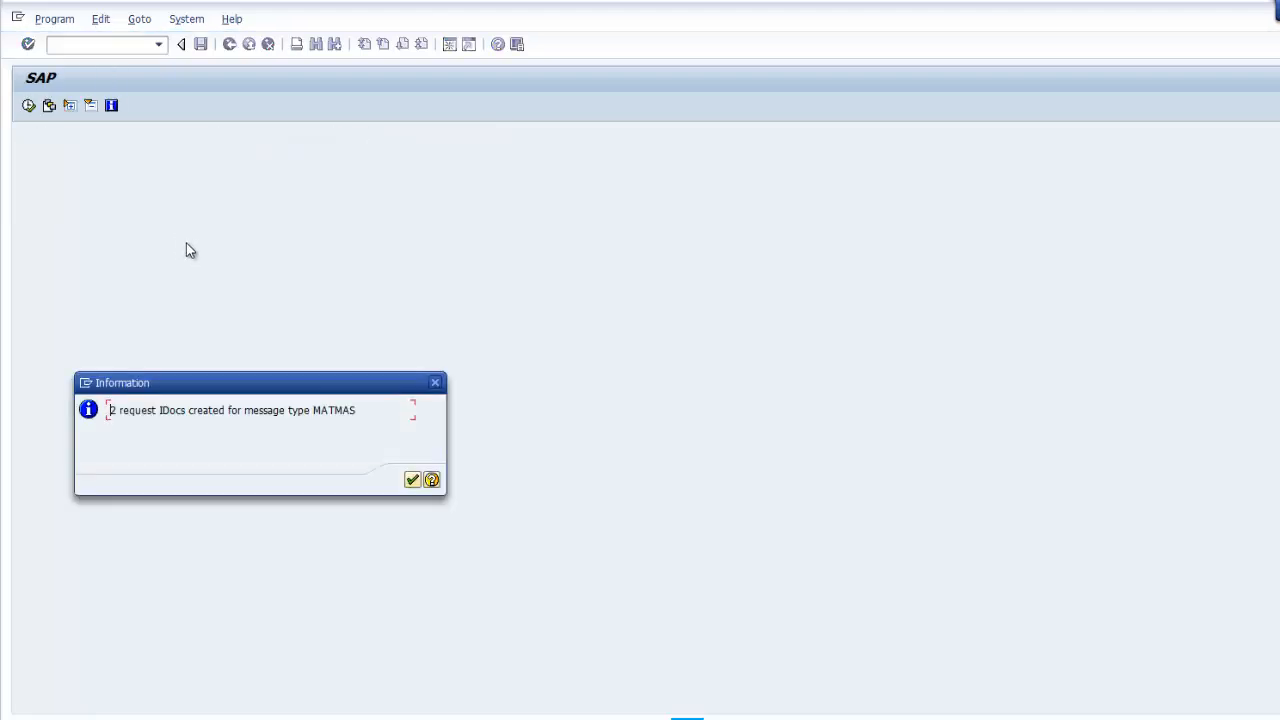
click(420, 481)
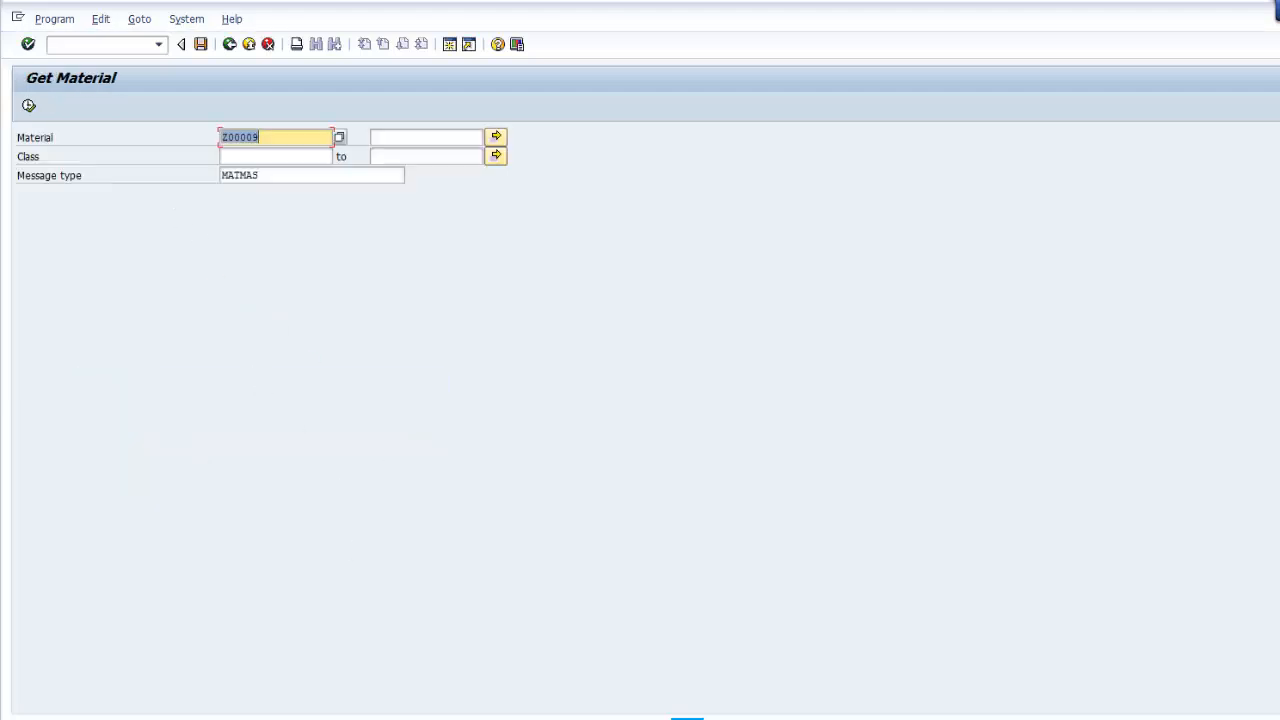
Step: Switch back to the Send Material session, open transaction WE02 and list the IDocs for 31.08.2014
mouse_move(687, 717)
click(803, 660)
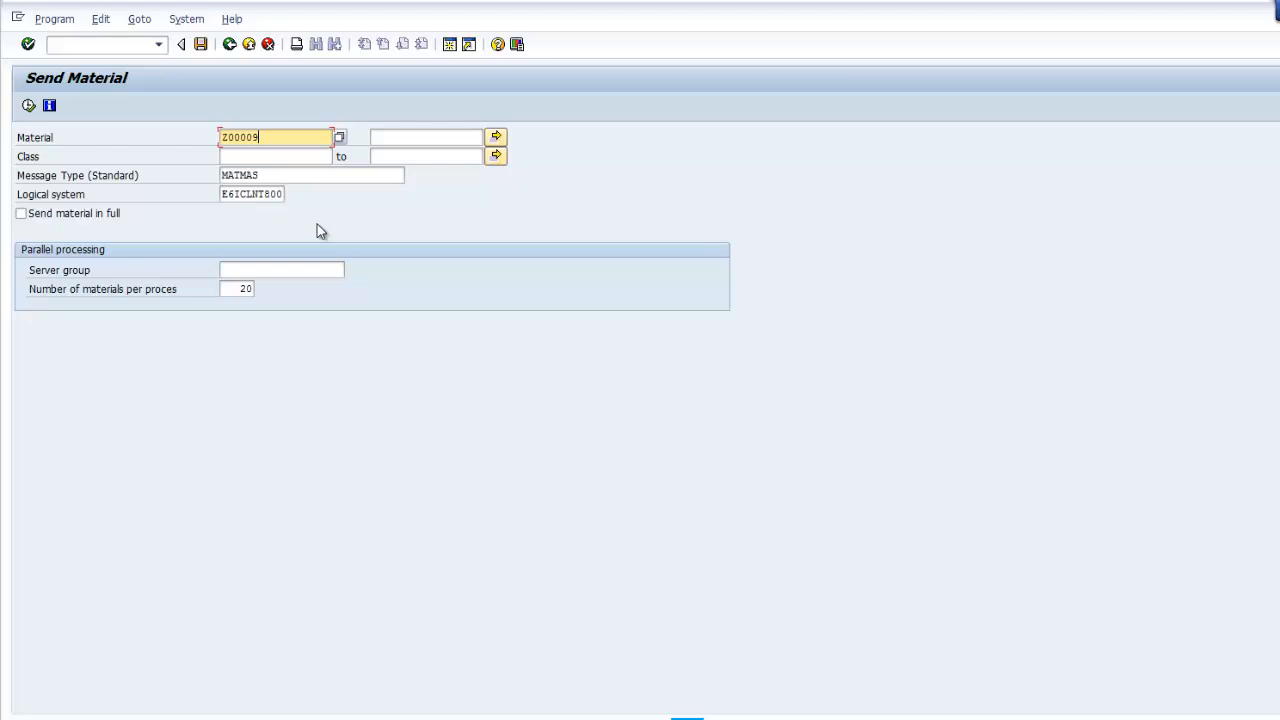
click(62, 44)
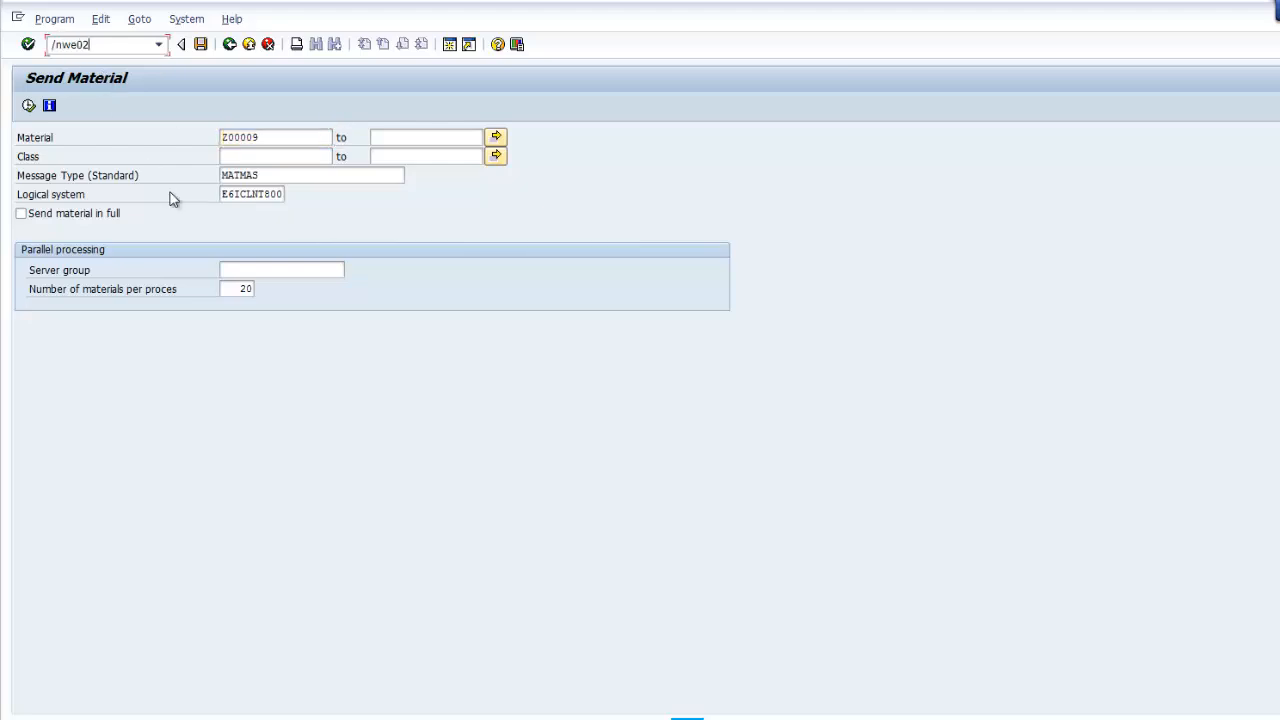
key(Return)
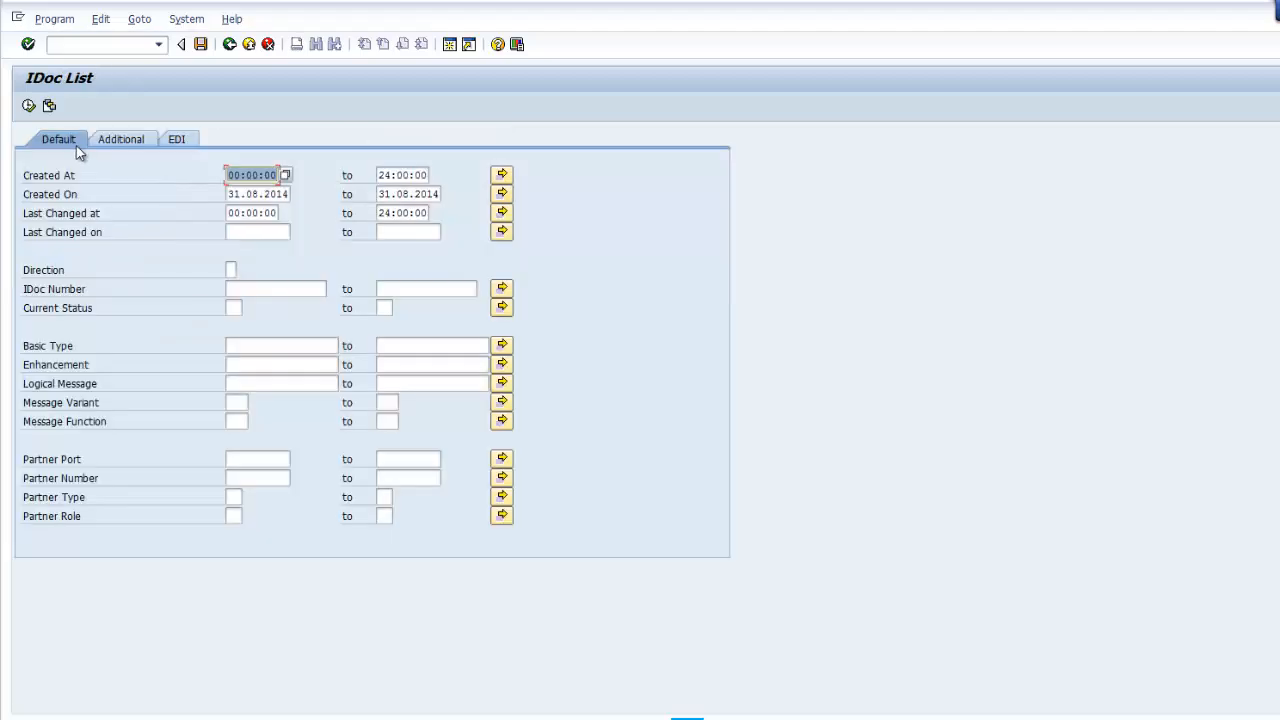
click(28, 106)
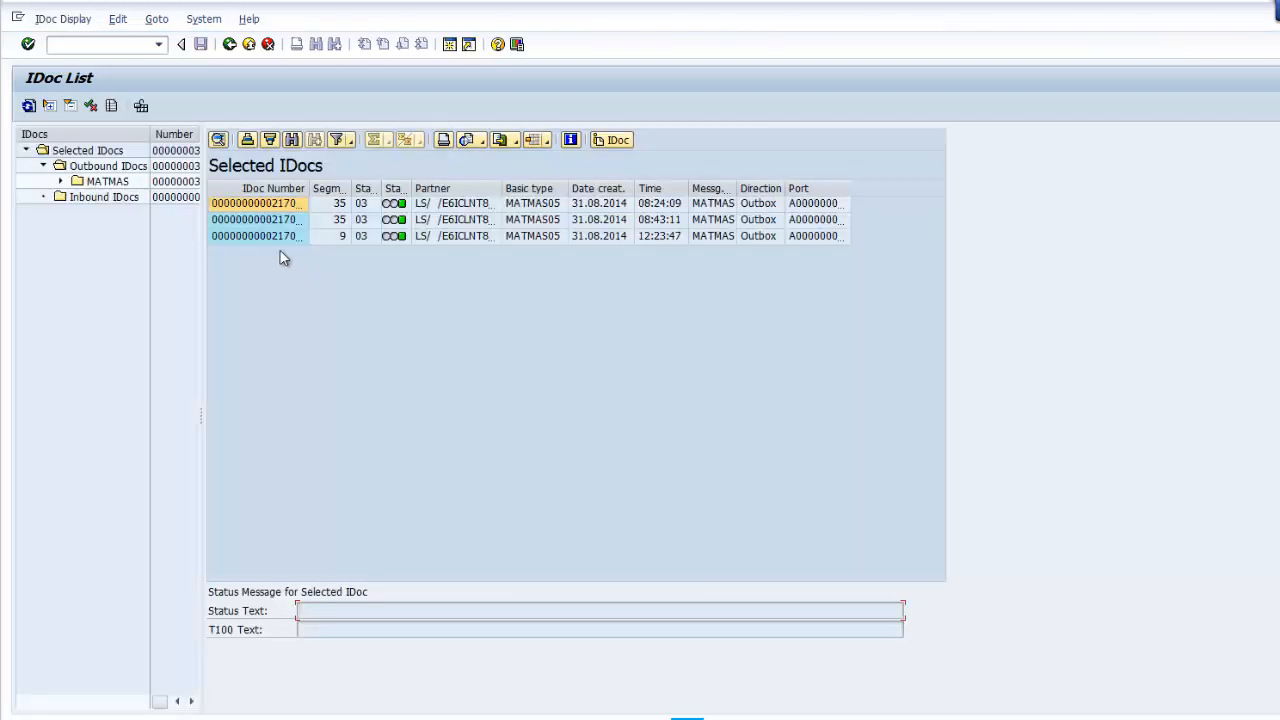
Step: Open the outbound MATMAS IDoc created at 12:23:47 and check the material number in its E1MARAM segment
click(267, 238)
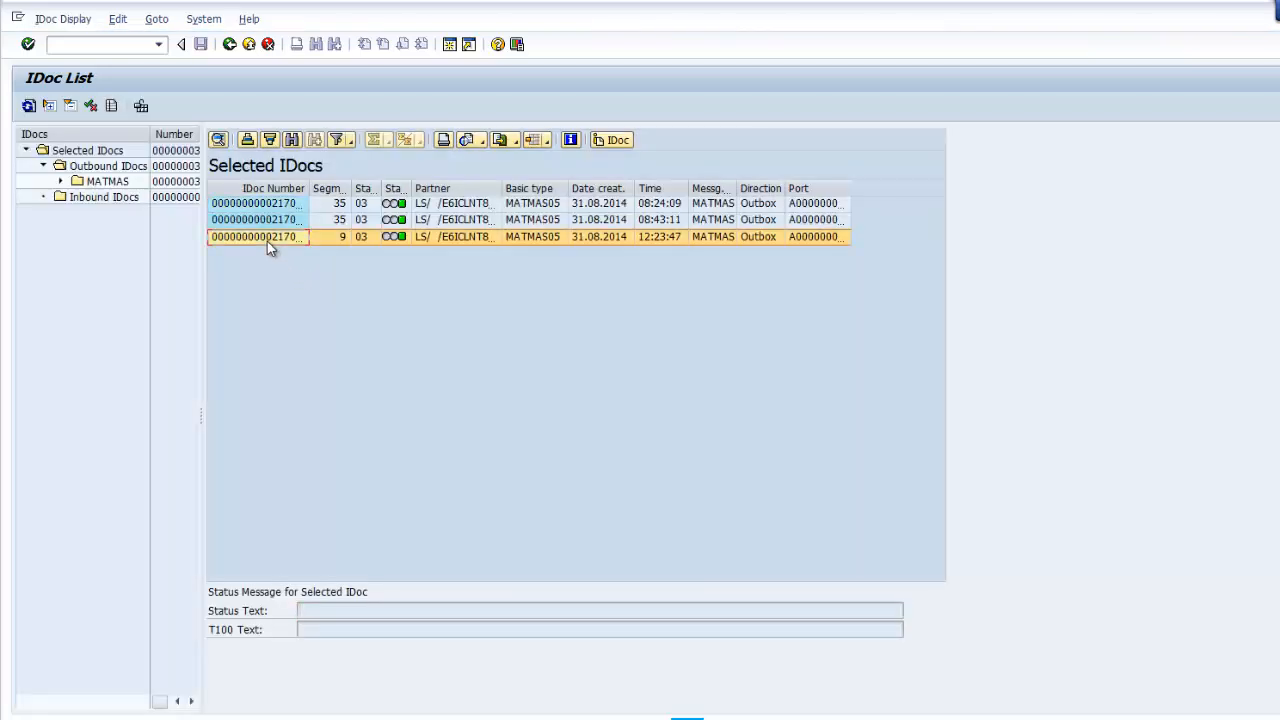
double_click(267, 241)
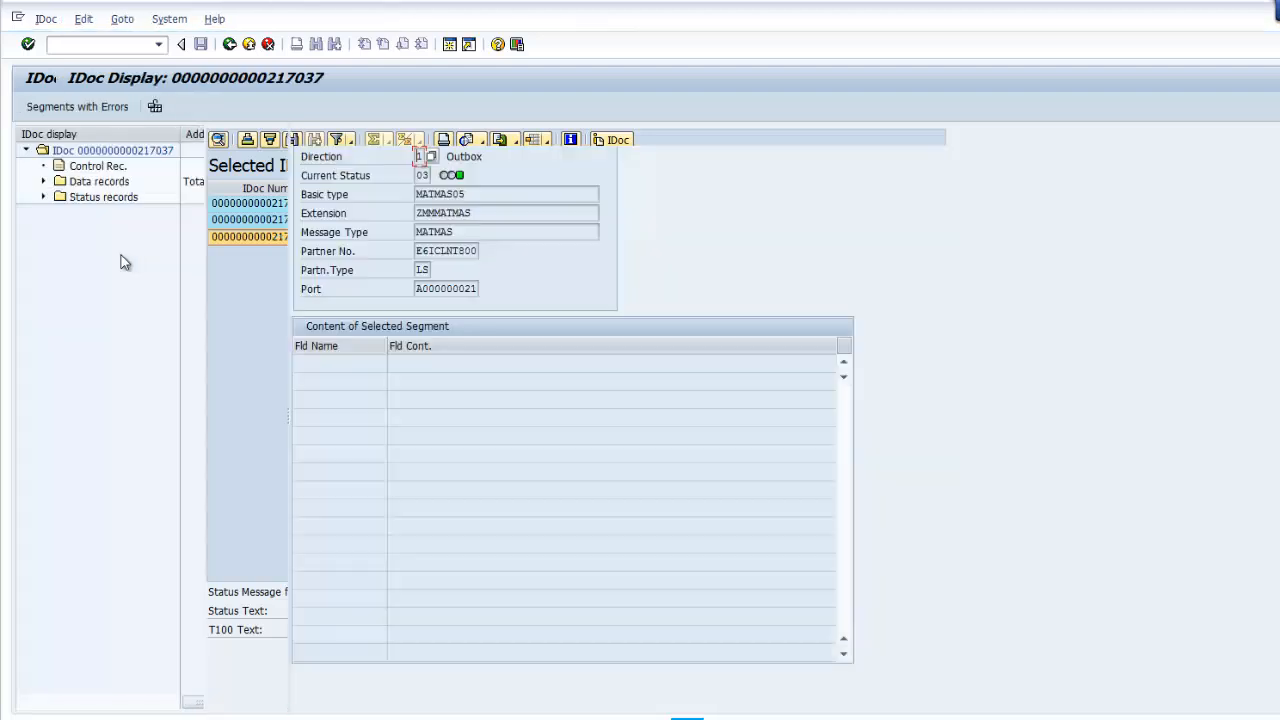
click(43, 181)
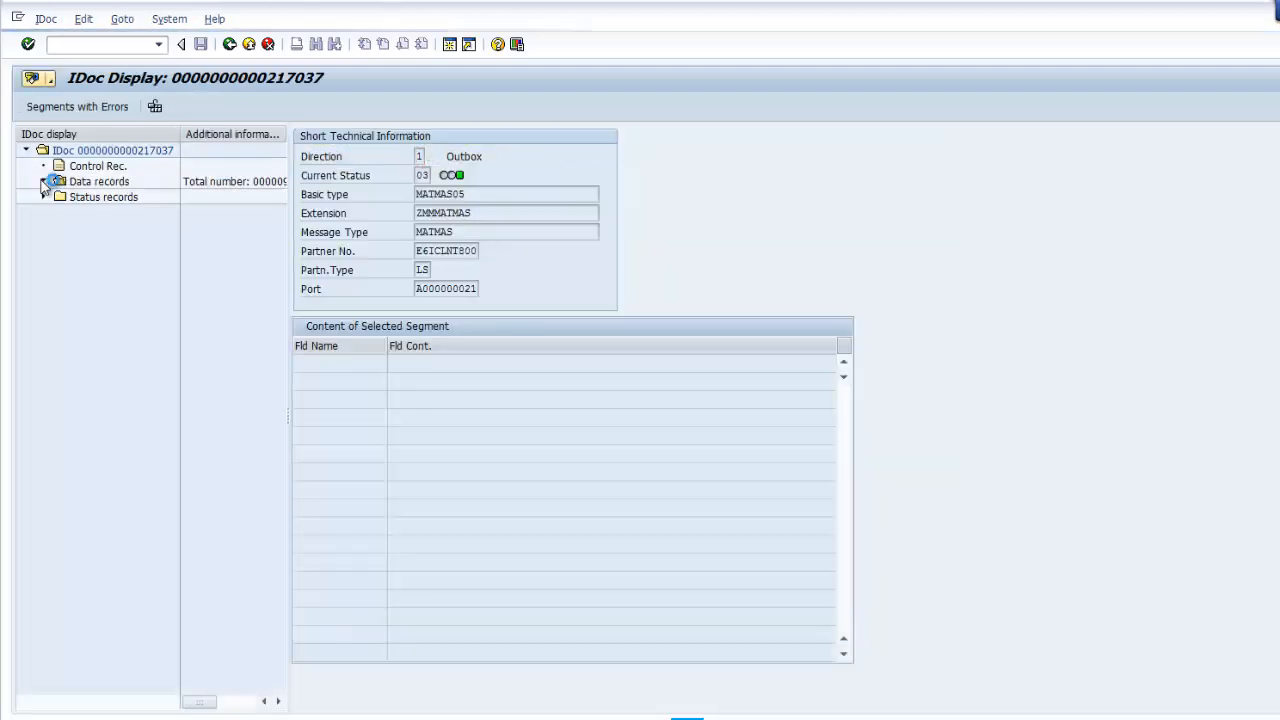
click(104, 197)
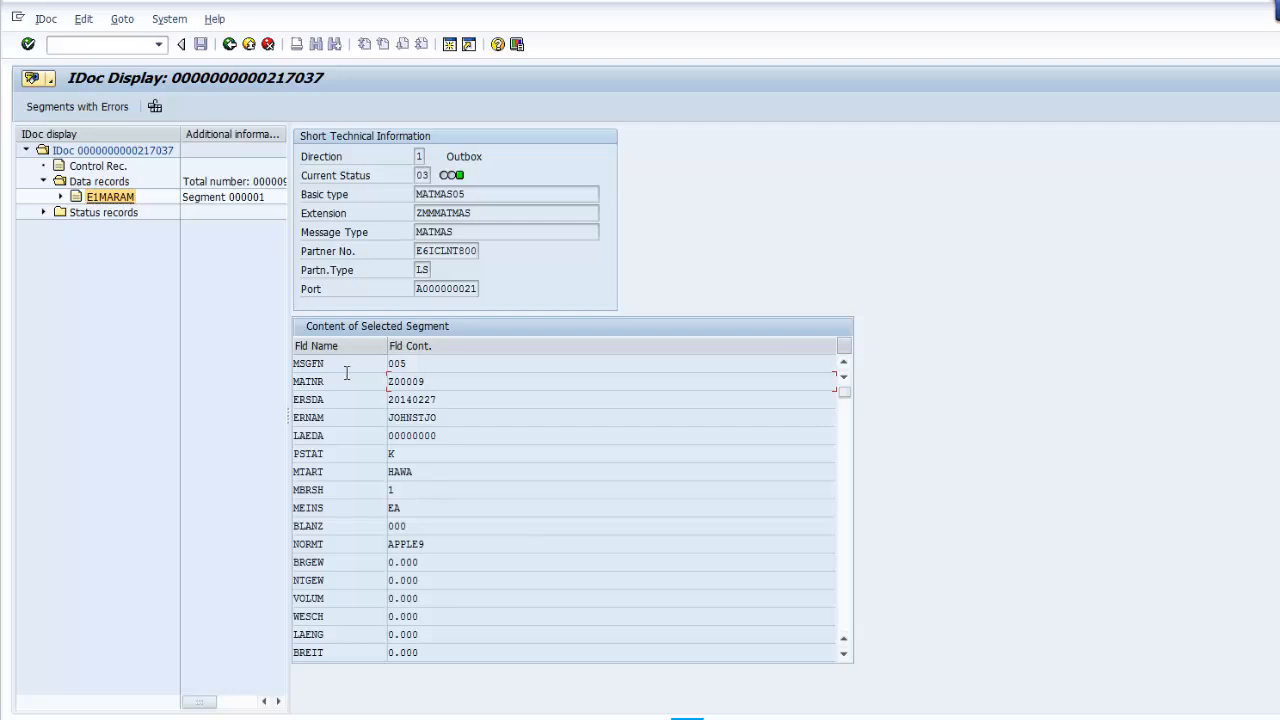
drag(347, 373, 343, 372)
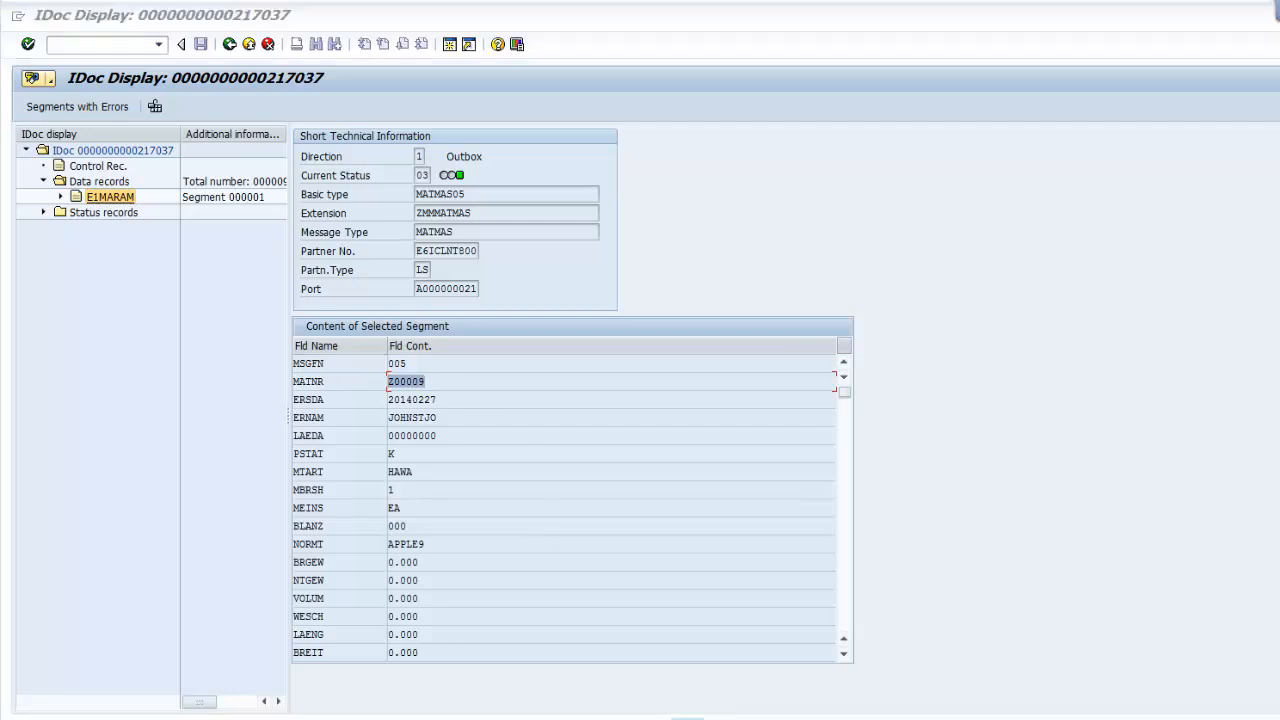
Step: Switch to the receiving system's Get Material session, open transaction WE05 and list the IDocs with the default selection
click(562, 664)
click(55, 45)
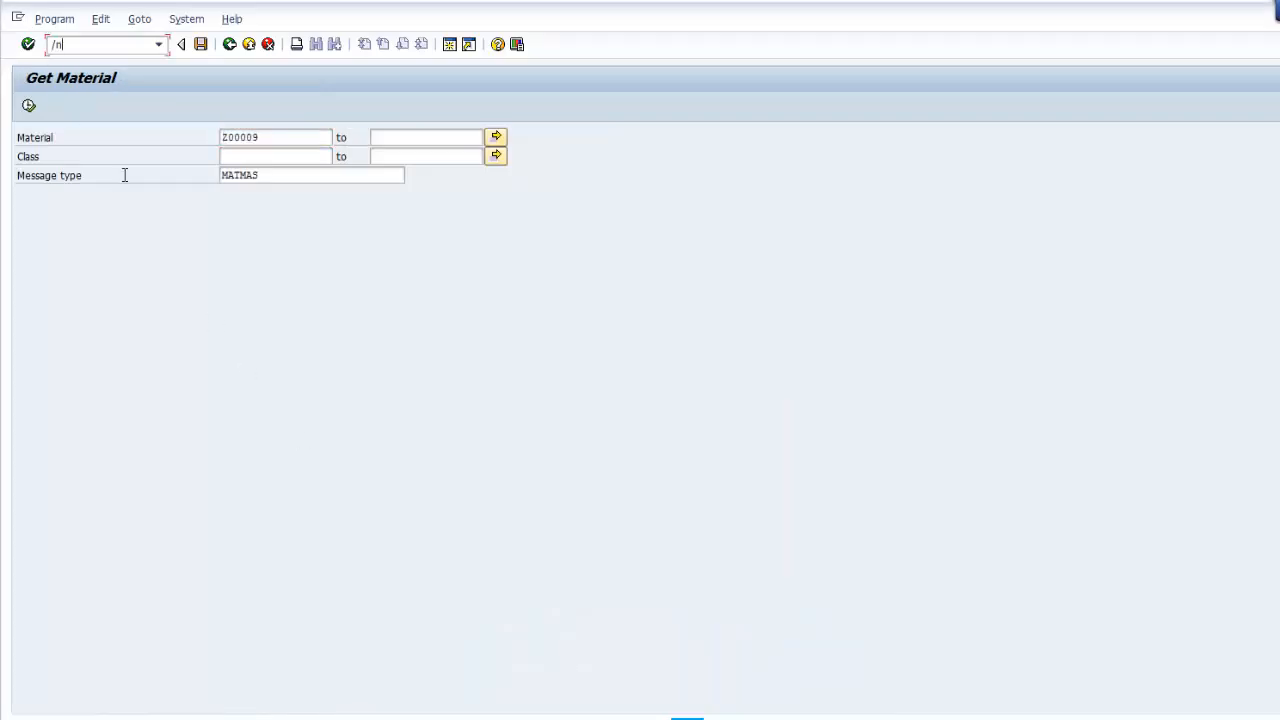
text(/nwe05)
key(Return)
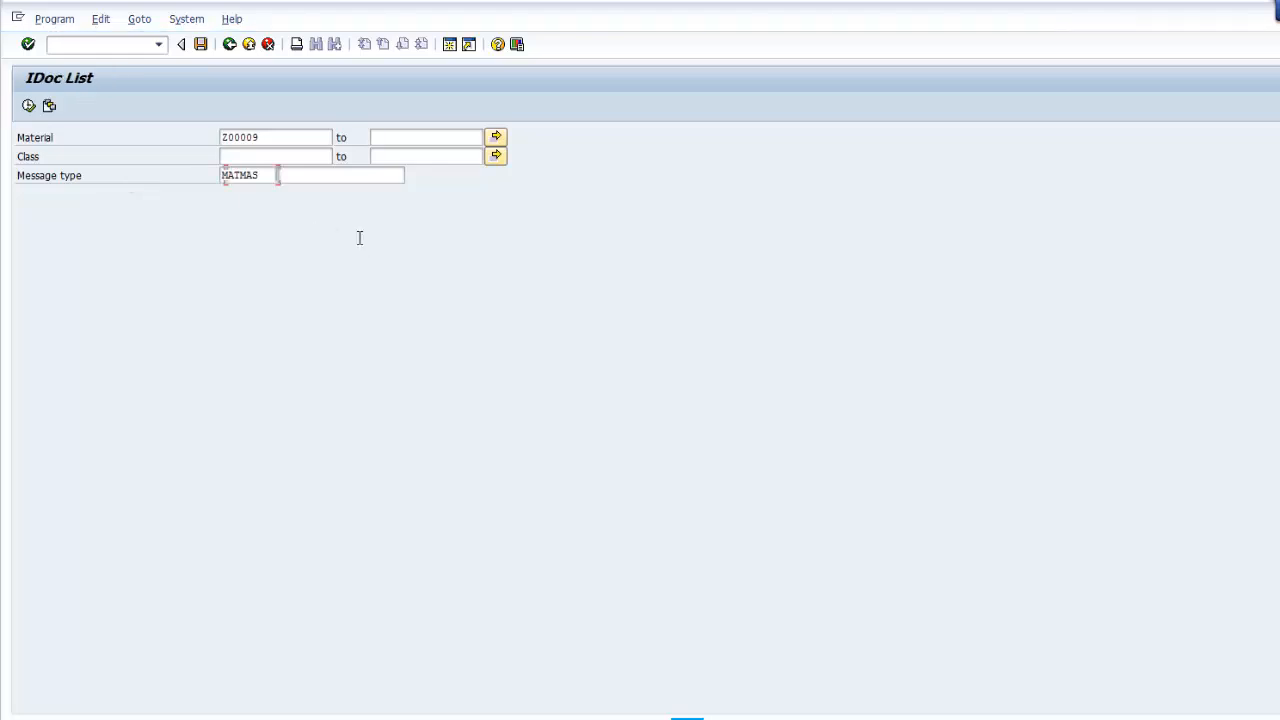
click(28, 105)
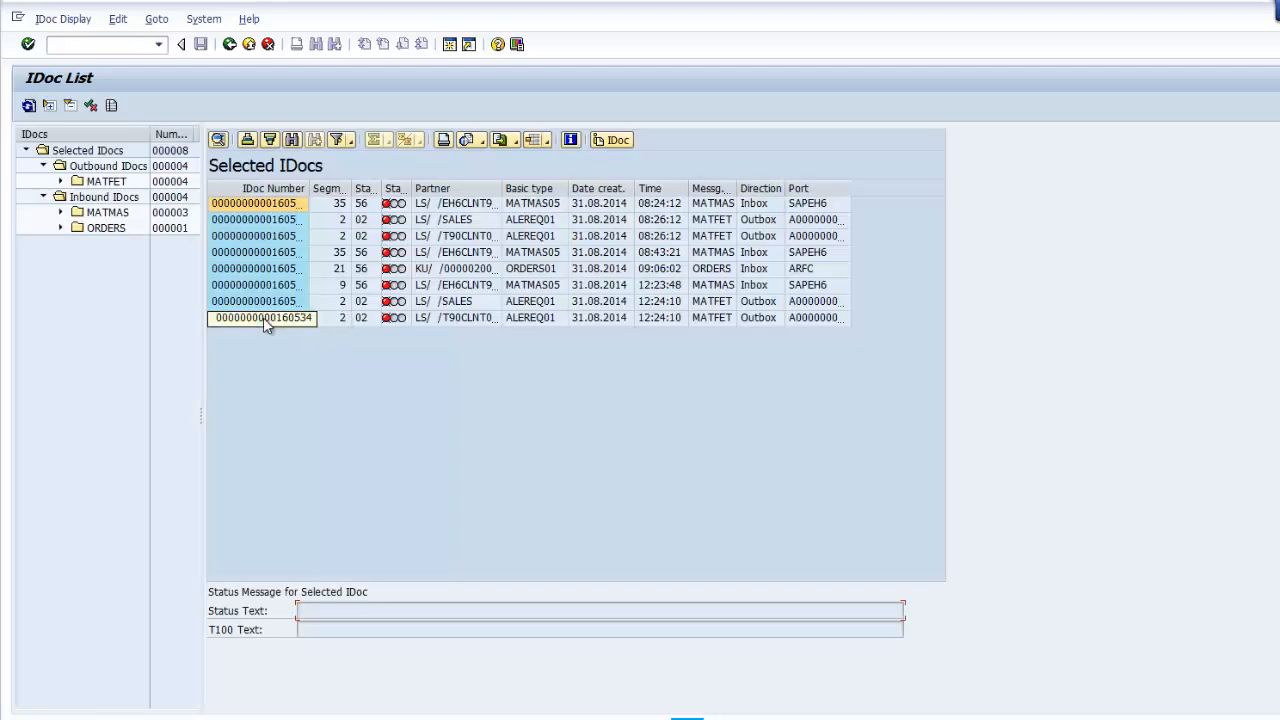
Step: Open the inbound MATMAS IDoc from 12:23:48 and check the material number in its E1MARAM segment
double_click(263, 287)
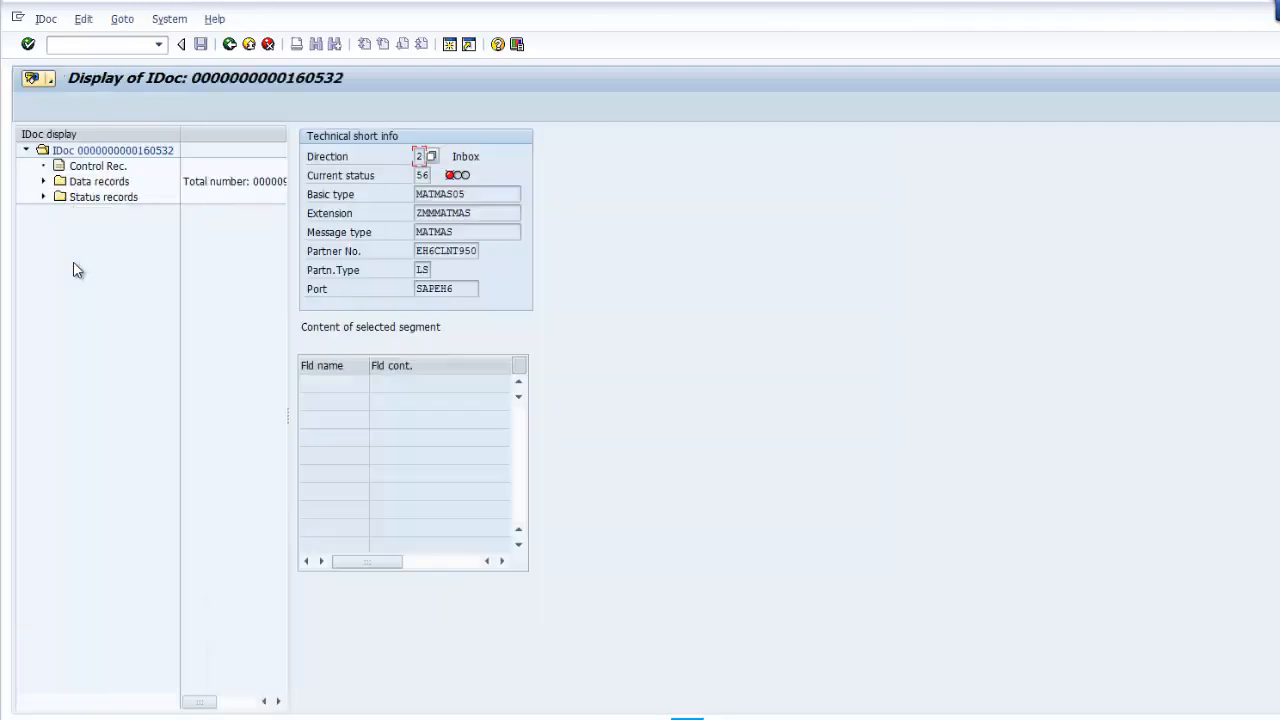
click(44, 182)
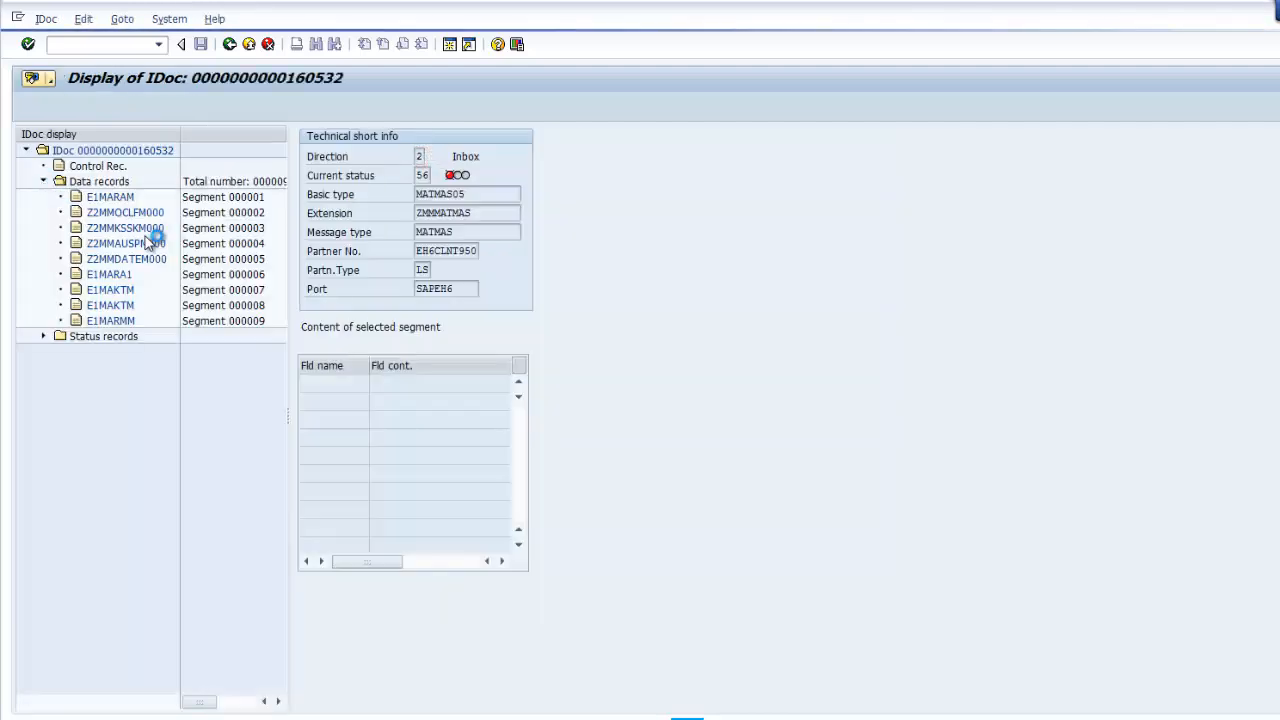
click(100, 197)
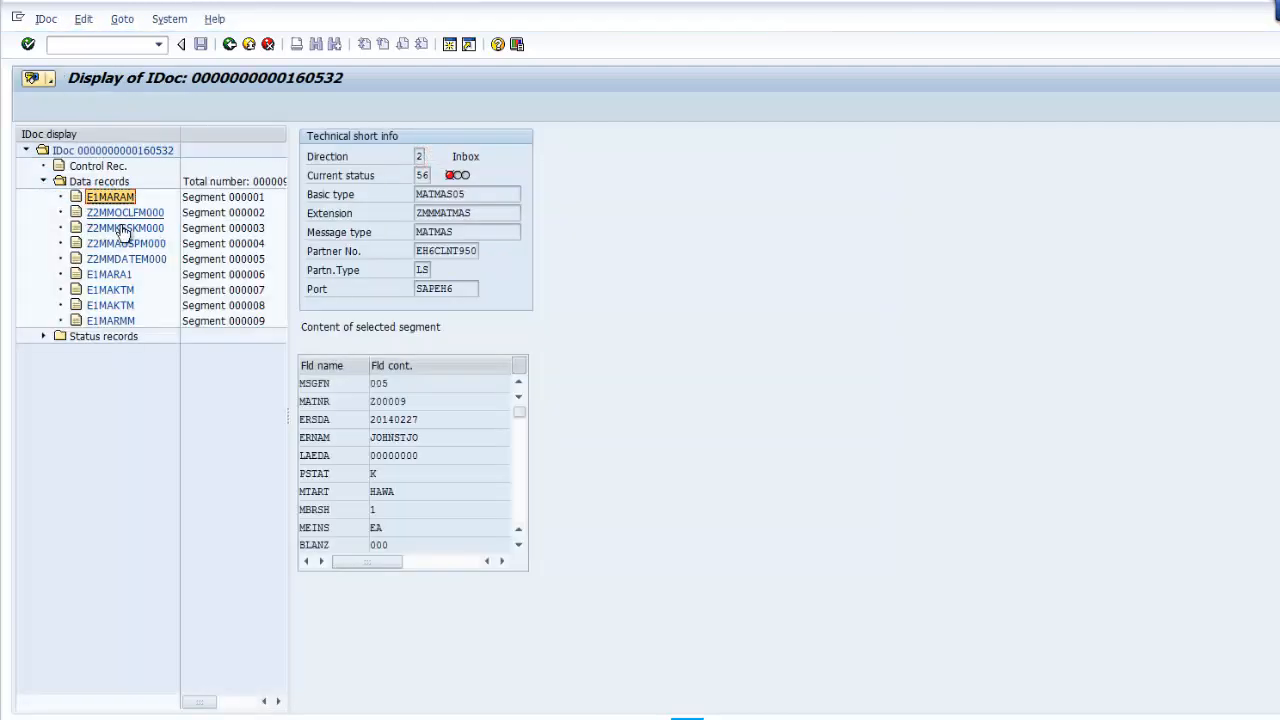
double_click(419, 399)
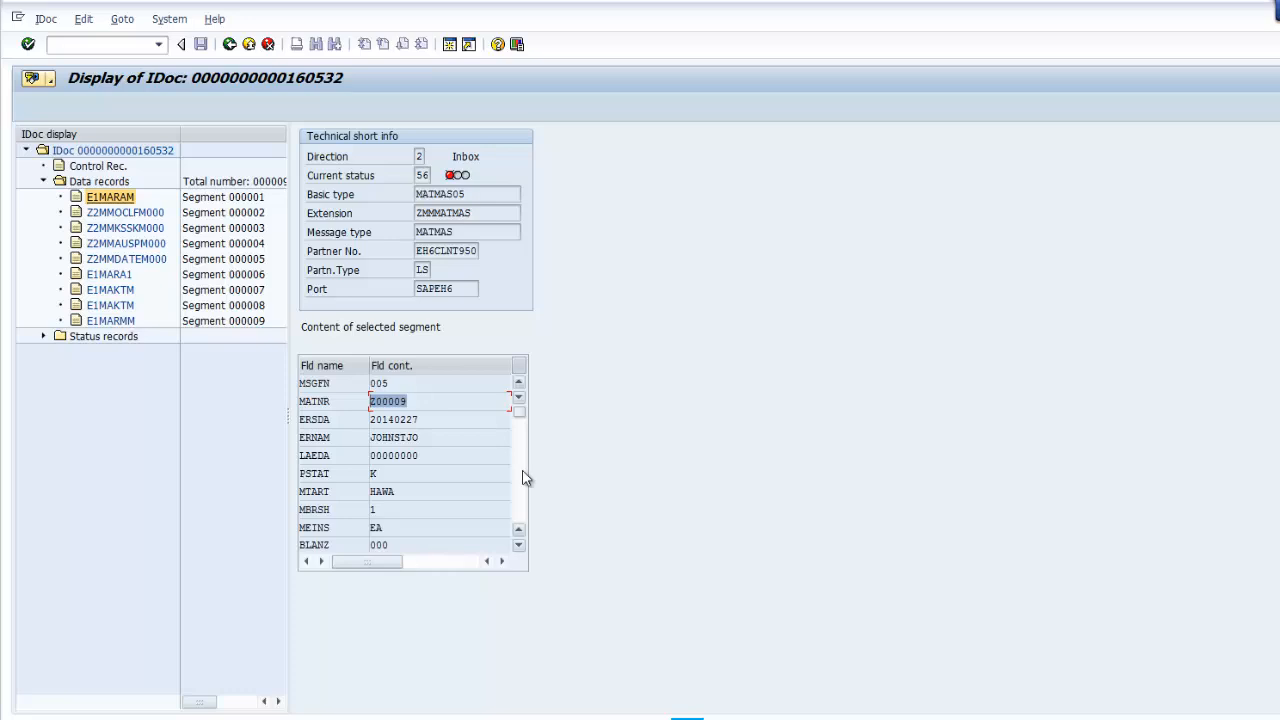
Step: Switch back to the sending system's IDoc display and compare the outbound IDoc's material number and direction
mouse_move(688, 718)
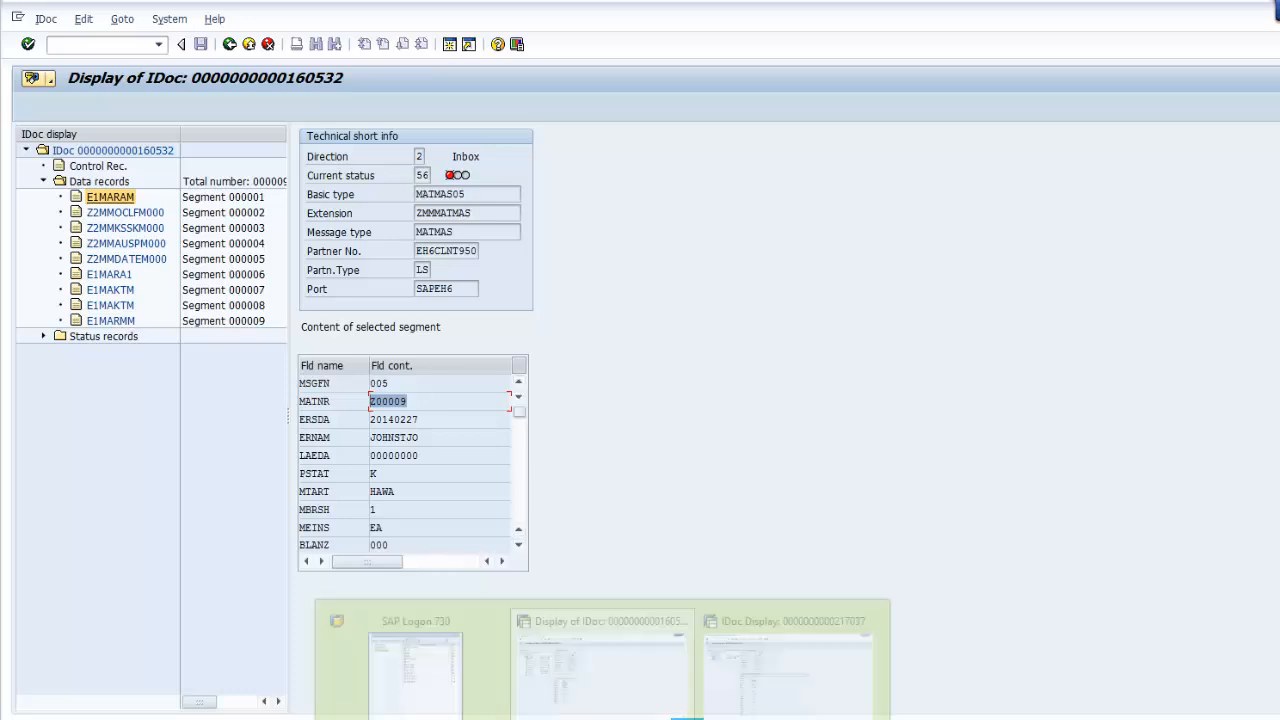
click(765, 662)
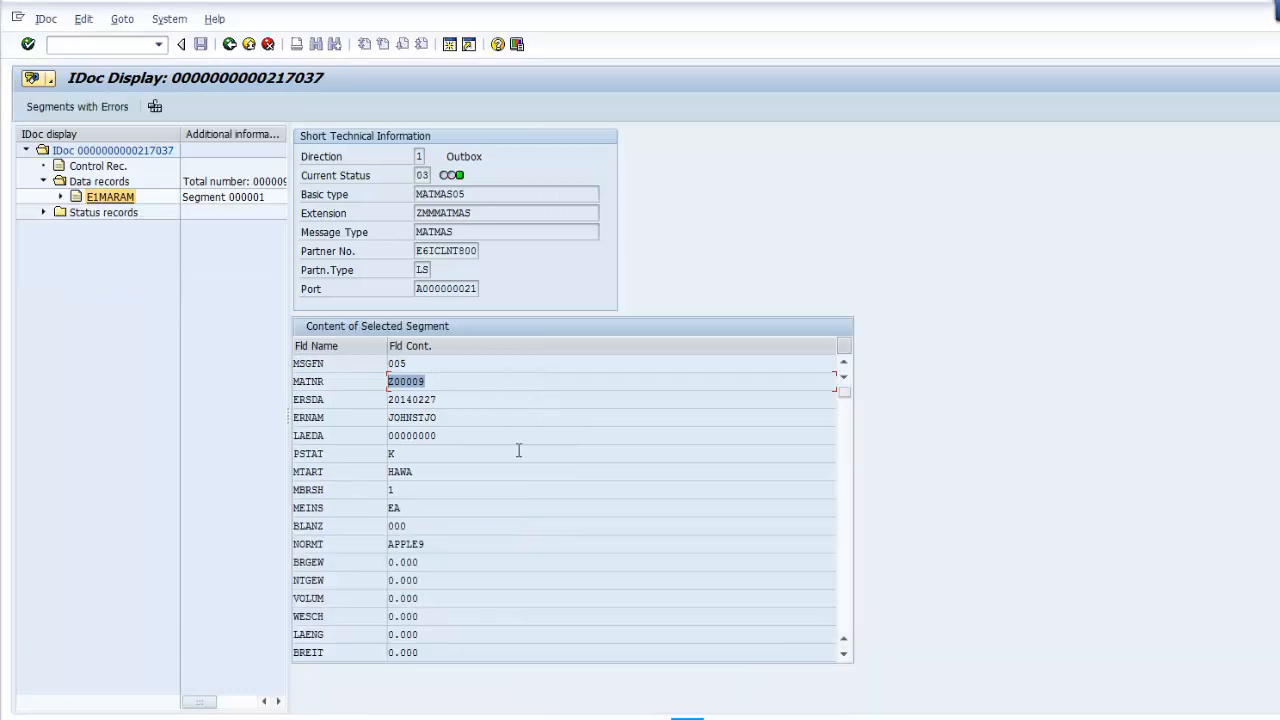
click(419, 156)
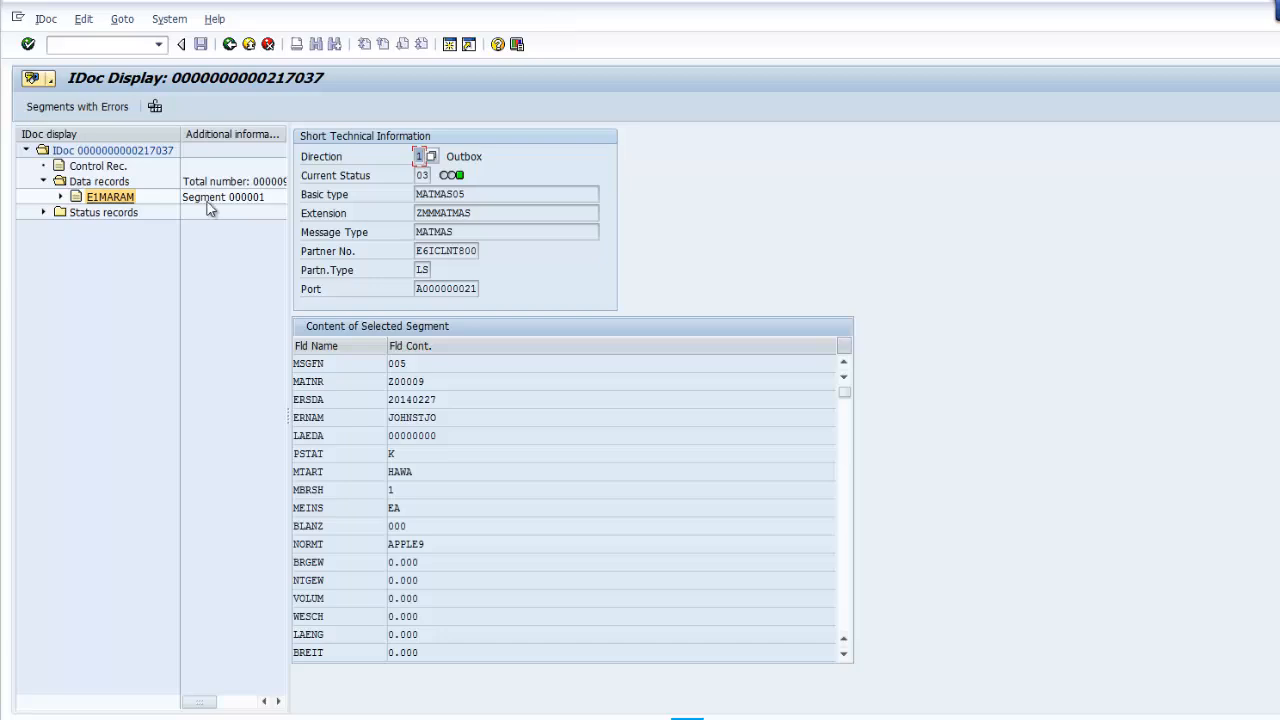
Step: Open transaction BD12 for sending customers and choose DEBMAS (Customer master data distribution) as the output type
click(76, 45)
text(/nbd12)
key(Return)
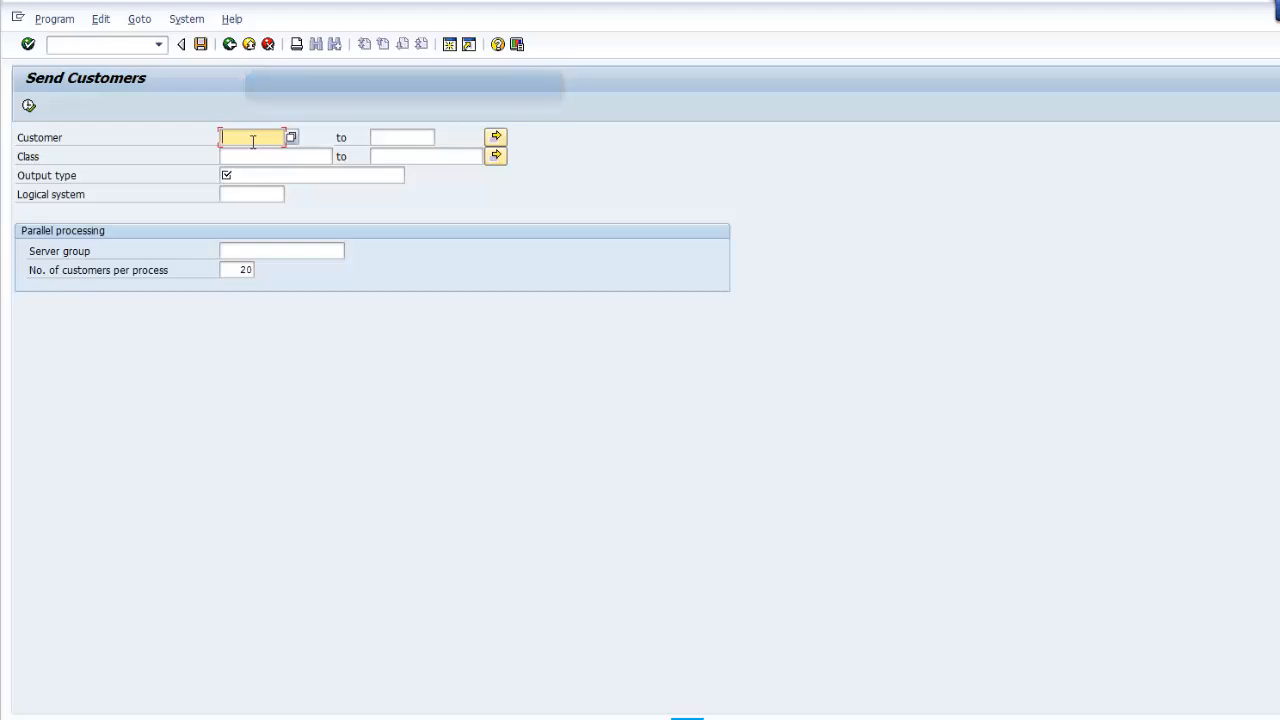
click(253, 176)
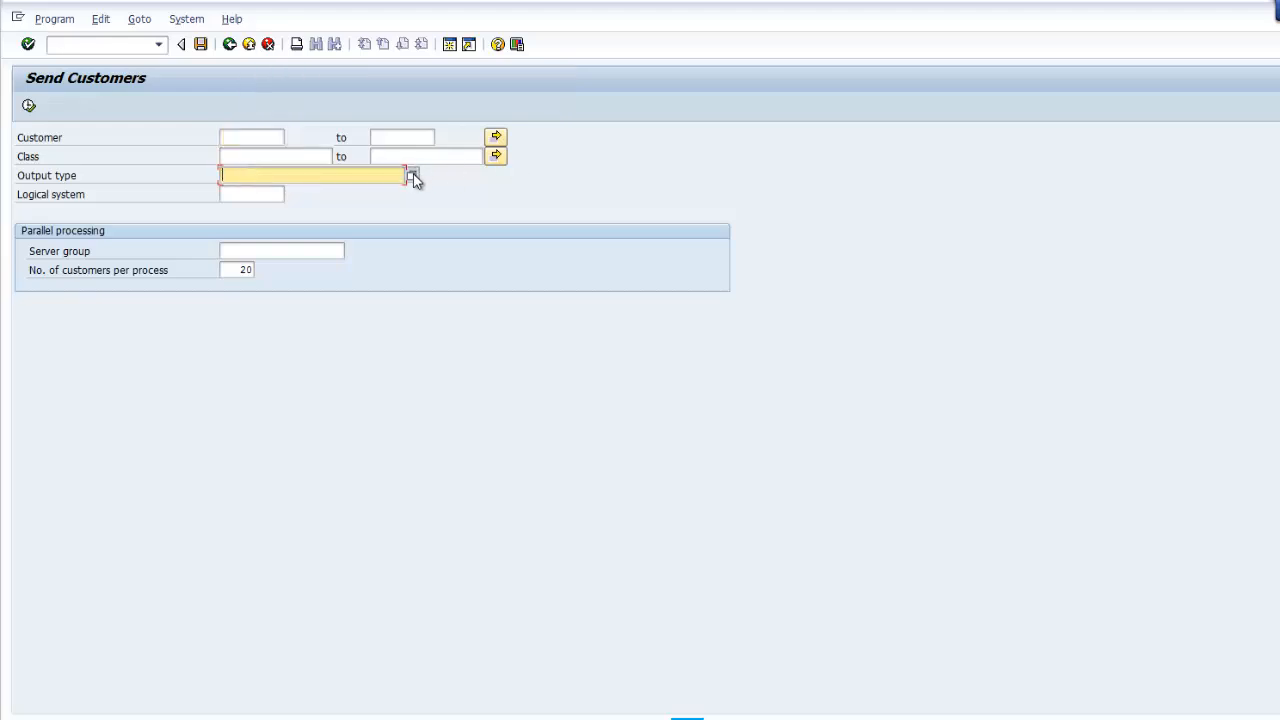
click(413, 176)
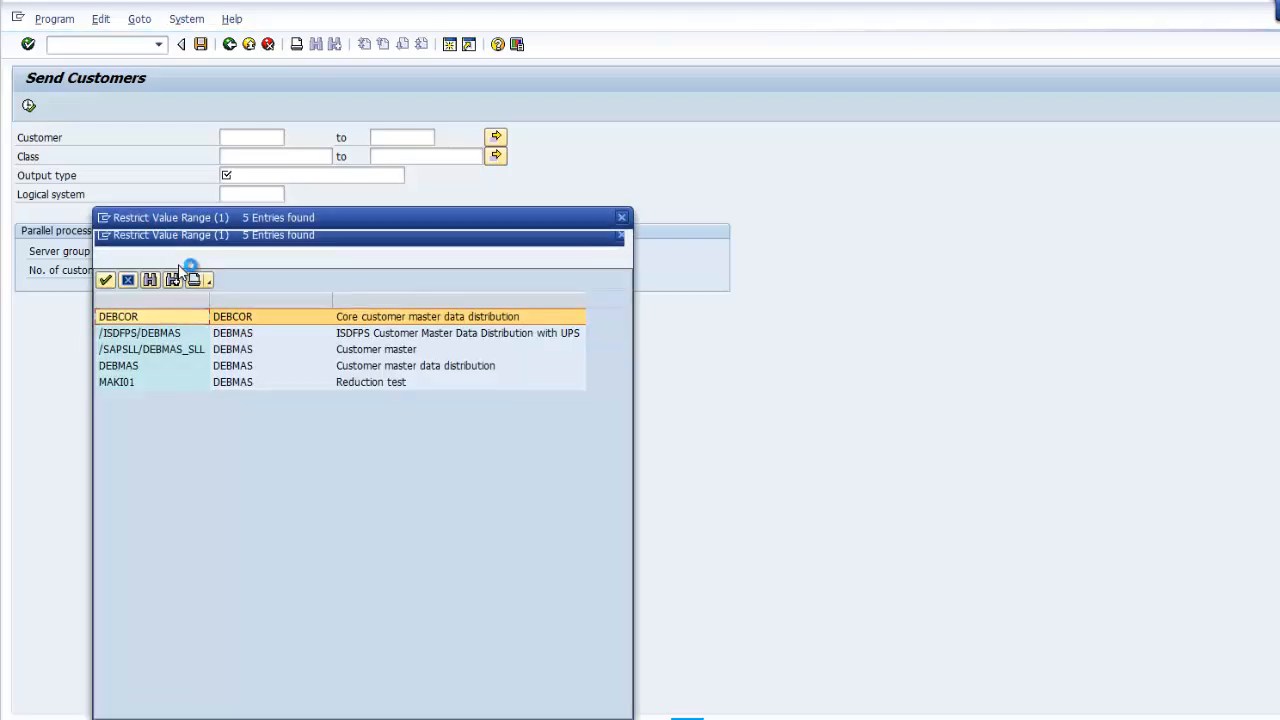
click(128, 368)
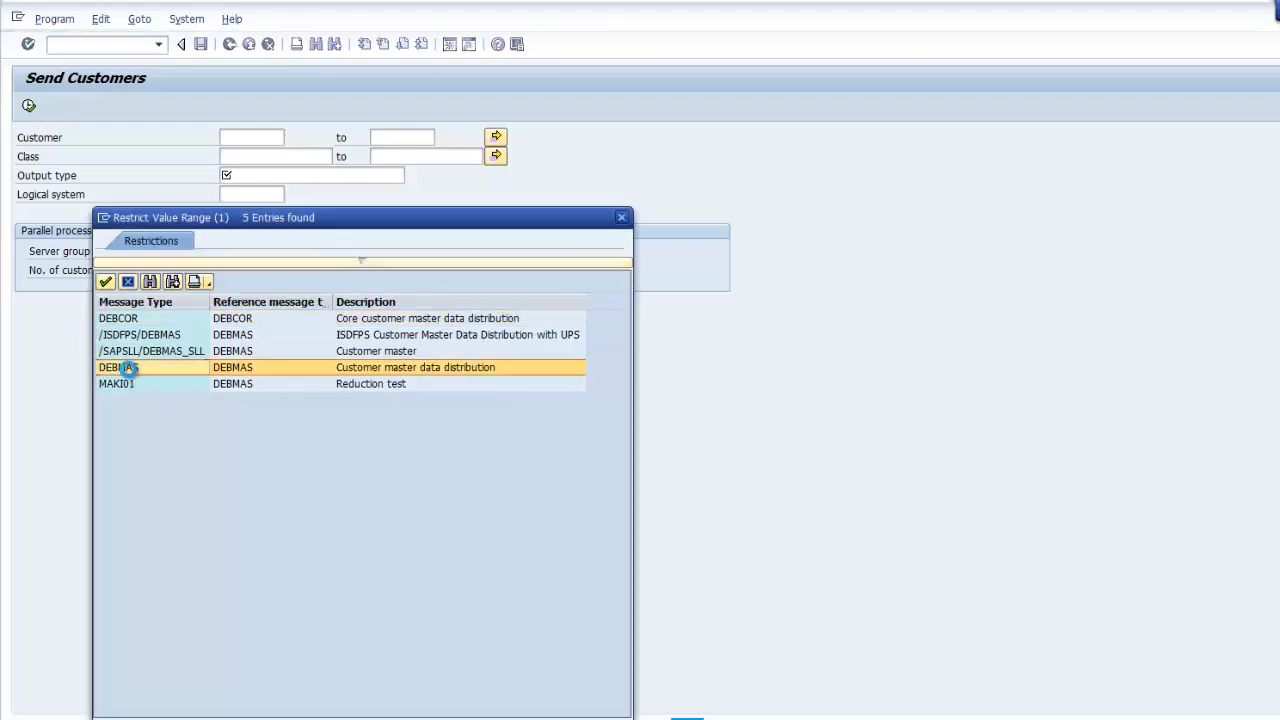
double_click(128, 368)
Step: Set the logical system to e6iclnt800 and choose the first named customer from an unrestricted customer search
click(236, 194)
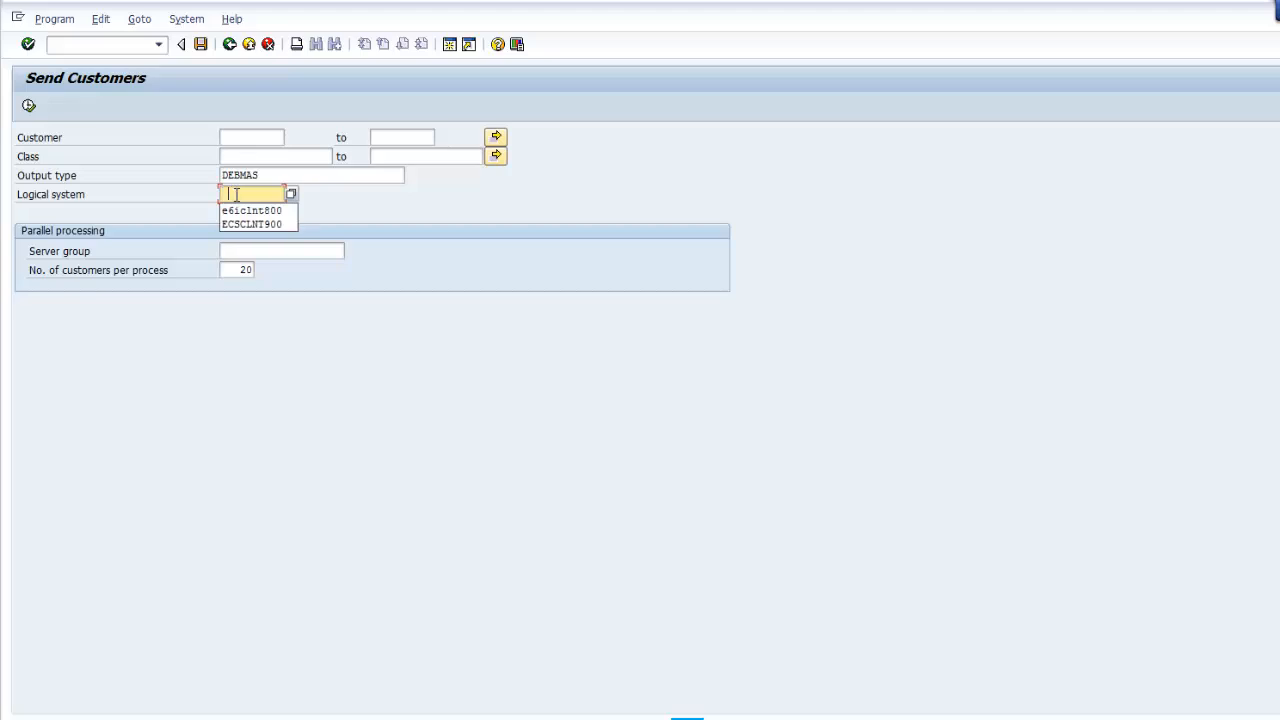
click(236, 210)
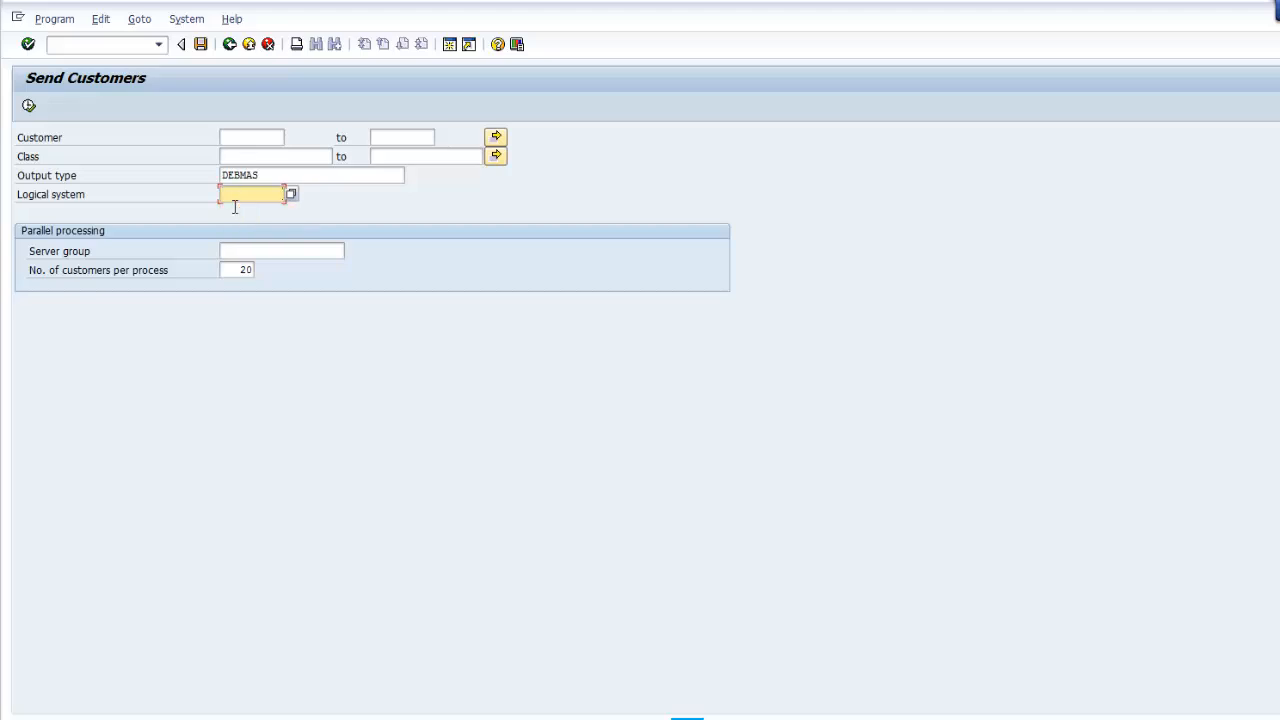
click(235, 138)
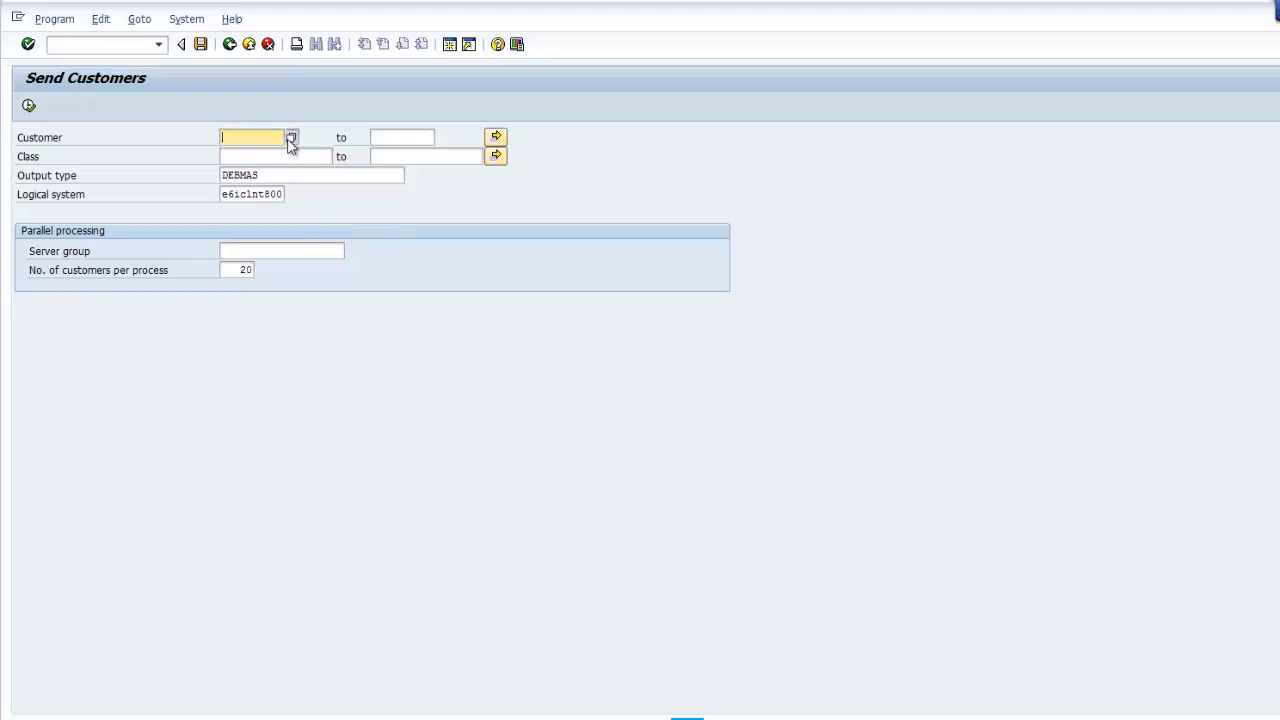
click(233, 276)
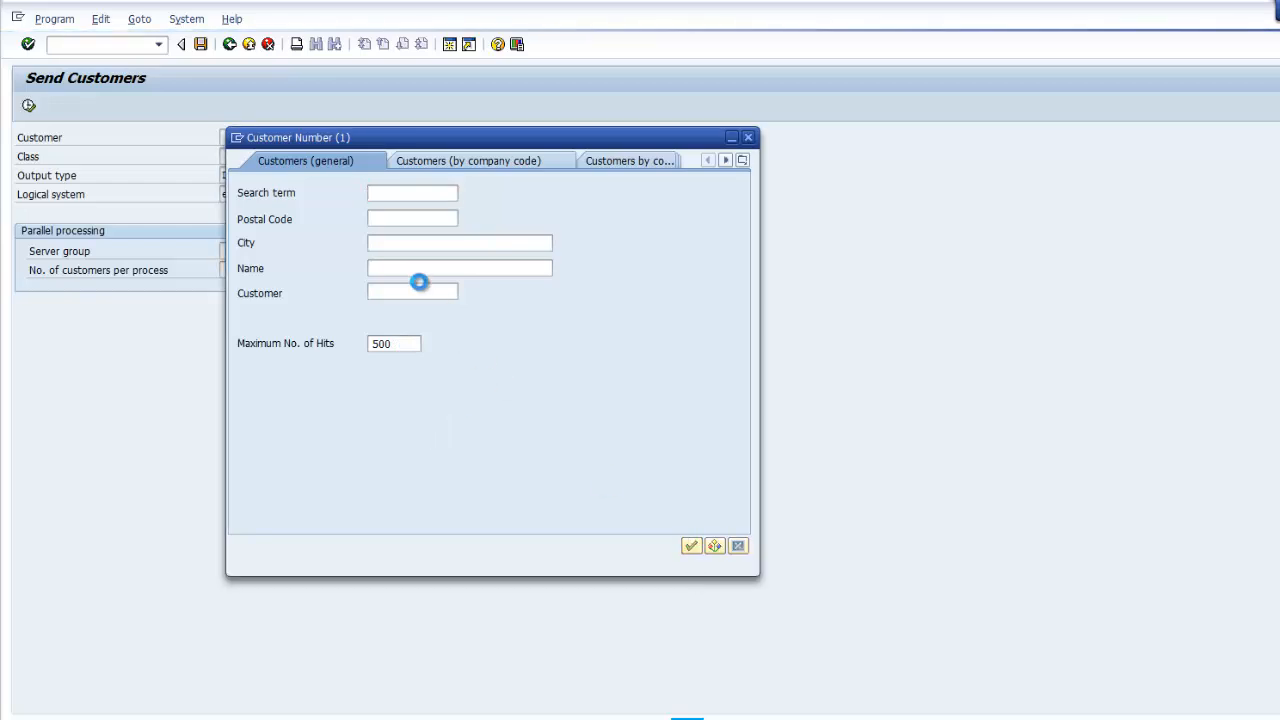
key(Return)
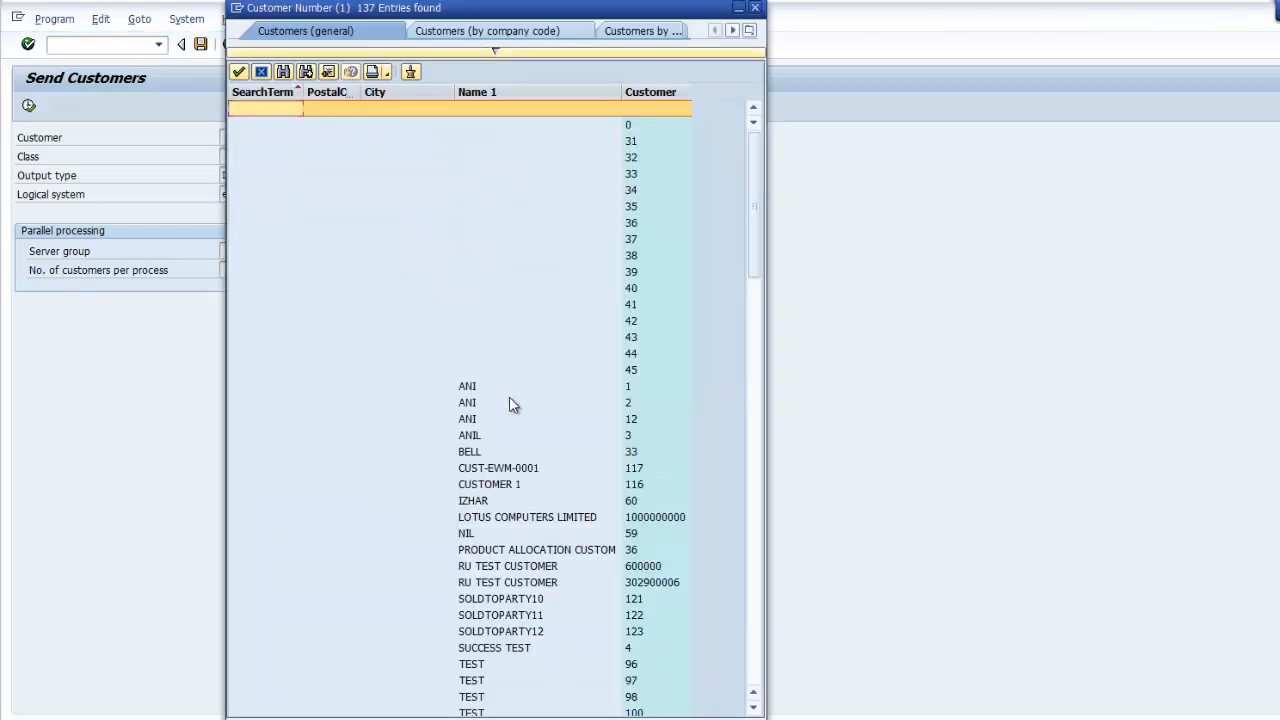
click(470, 388)
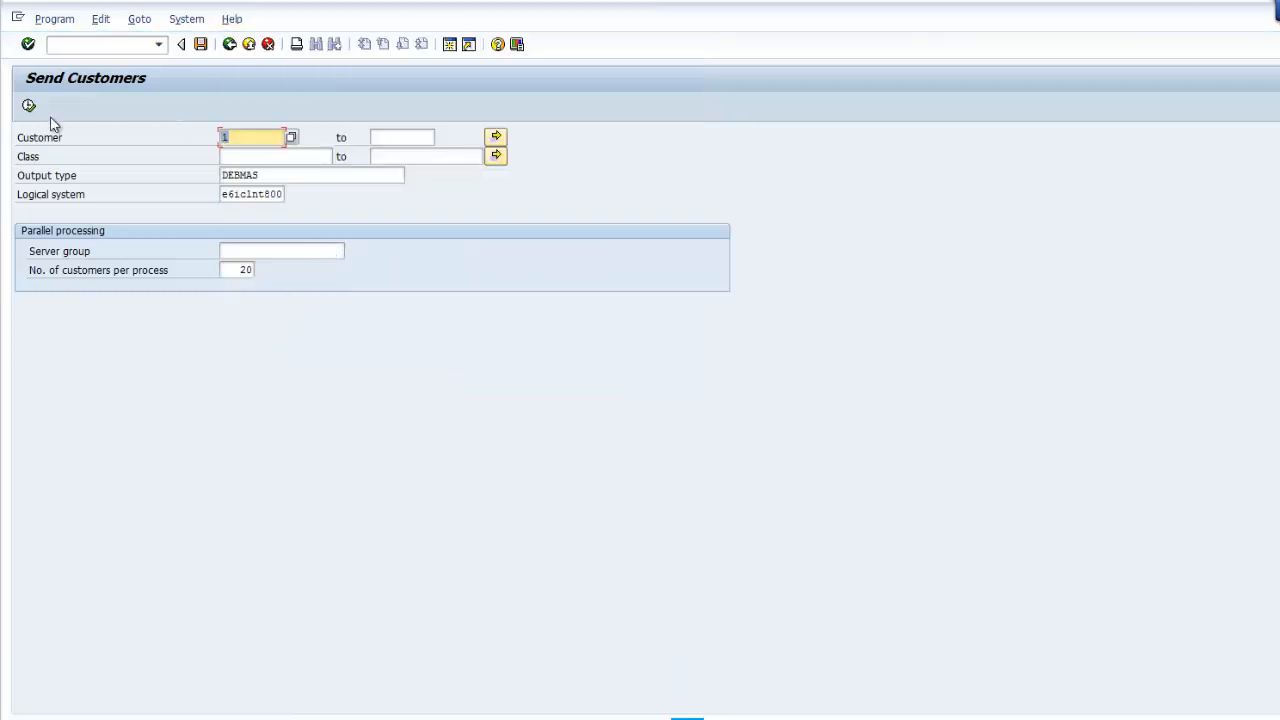
Step: Send the selected customer as a DEBMAS IDoc and acknowledge the information messages
click(29, 106)
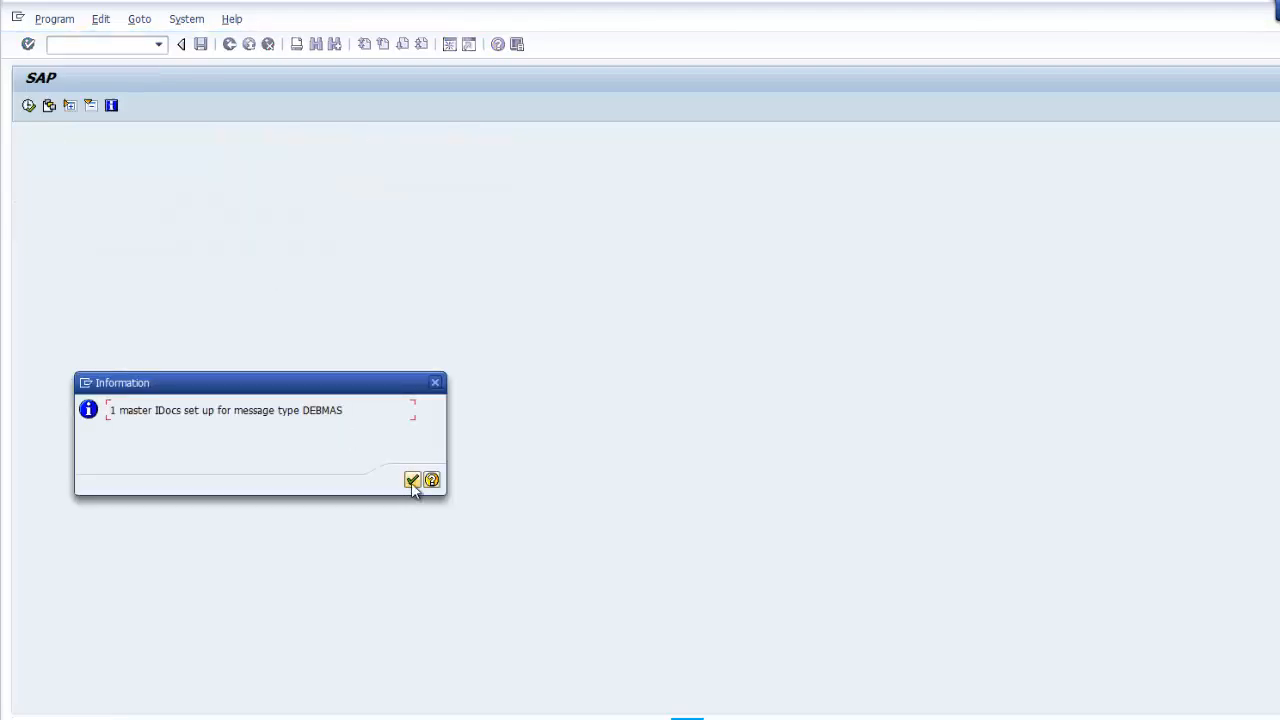
click(411, 482)
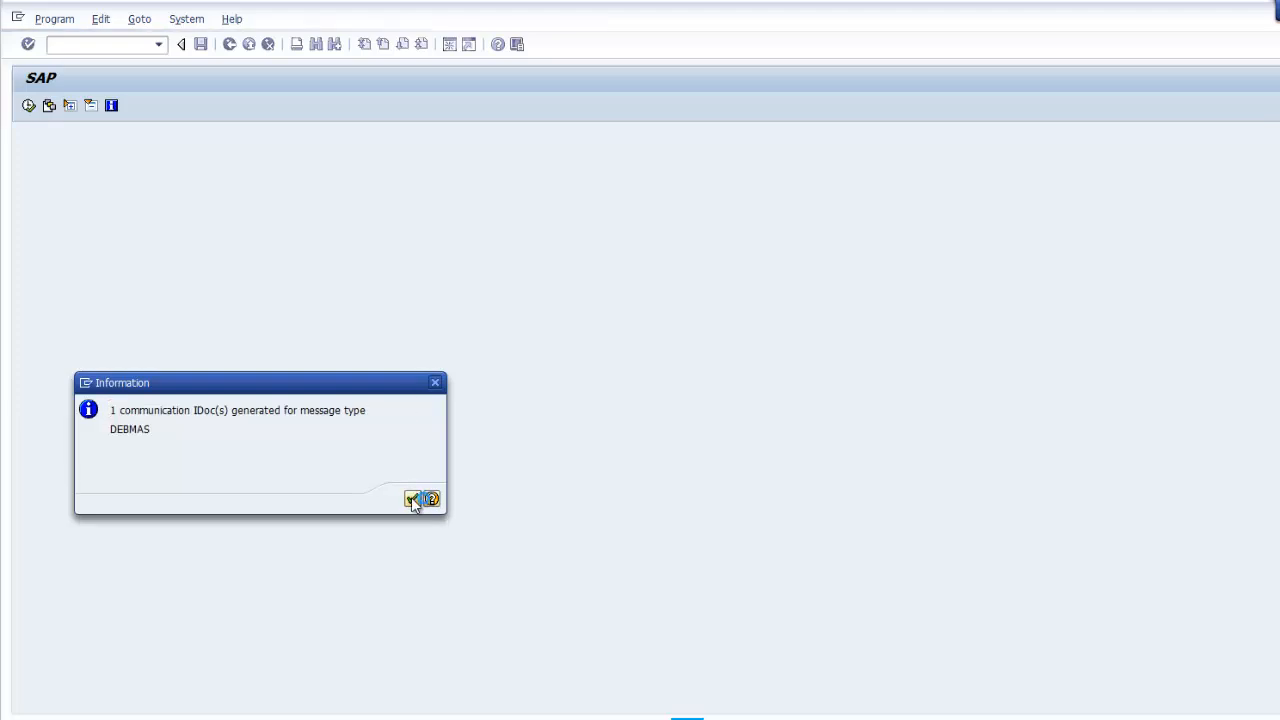
click(412, 497)
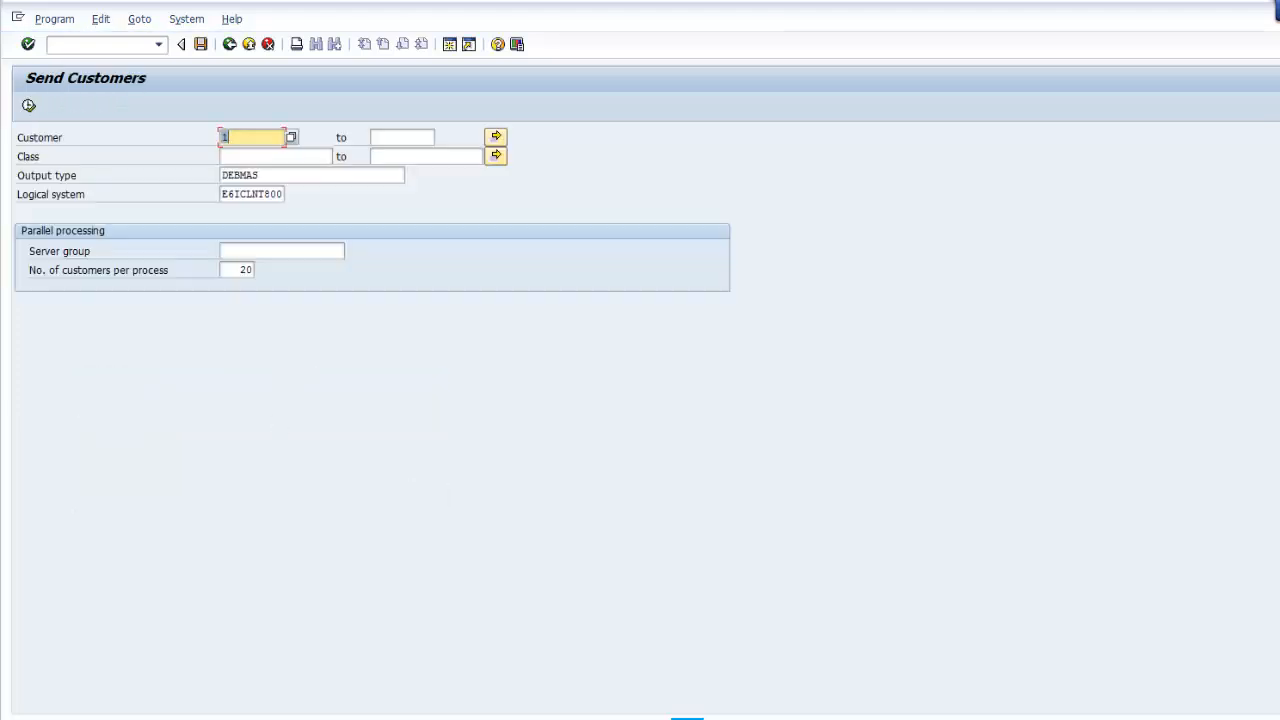
Step: Switch to the receiving system's IDoc display session and open transaction BD13 for getting customers
click(602, 719)
click(541, 677)
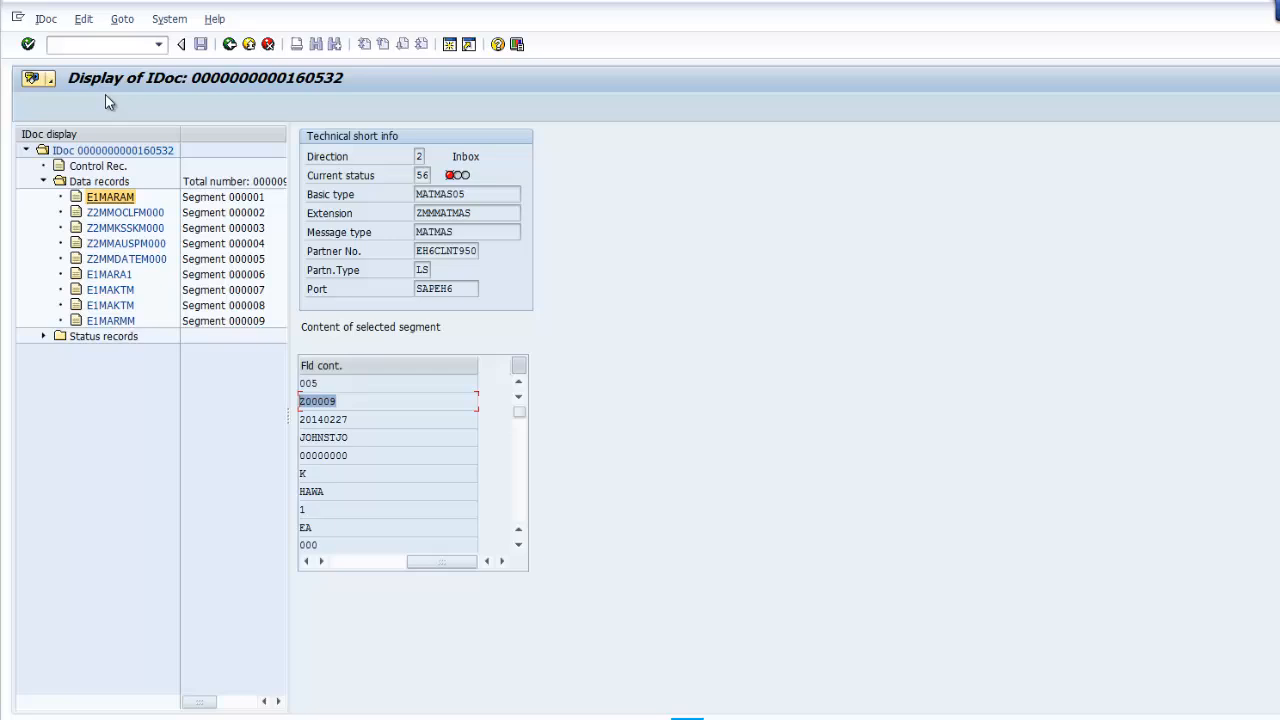
click(75, 49)
text(/nbd13)
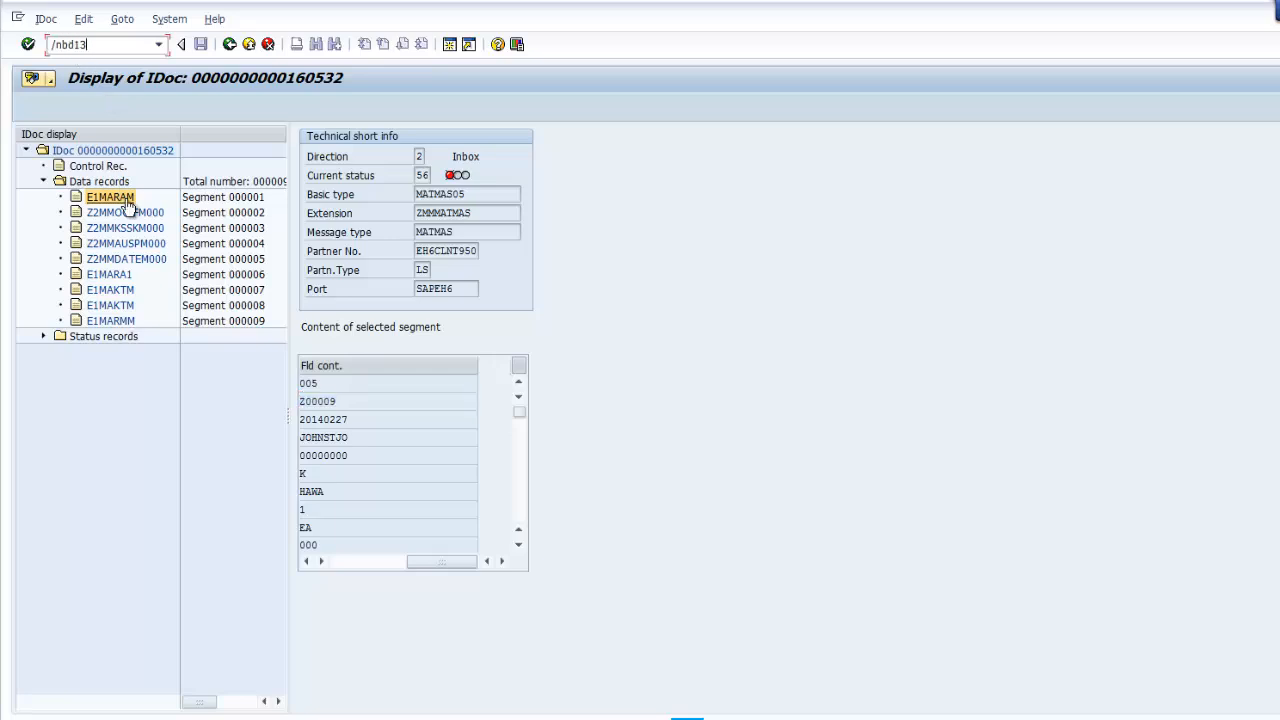
key(Return)
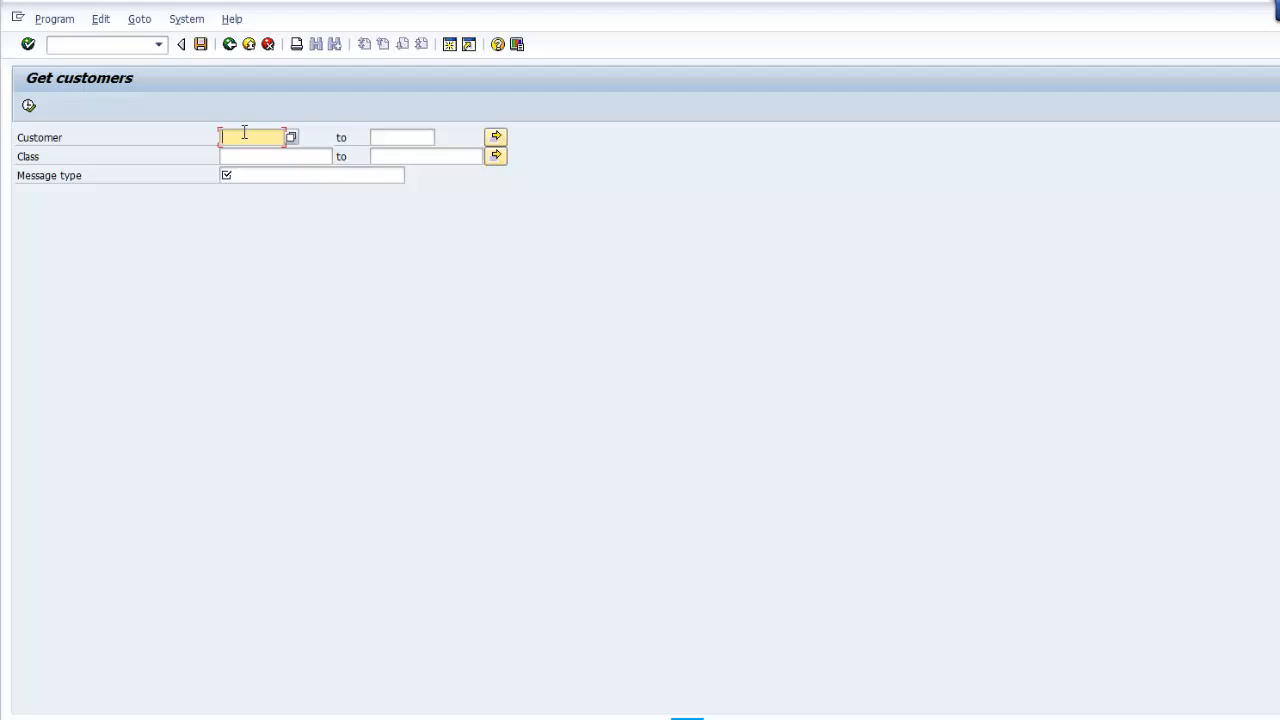
Step: Request the same customer number with message type DEBMAS and acknowledge the resulting message
text(1)
click(226, 176)
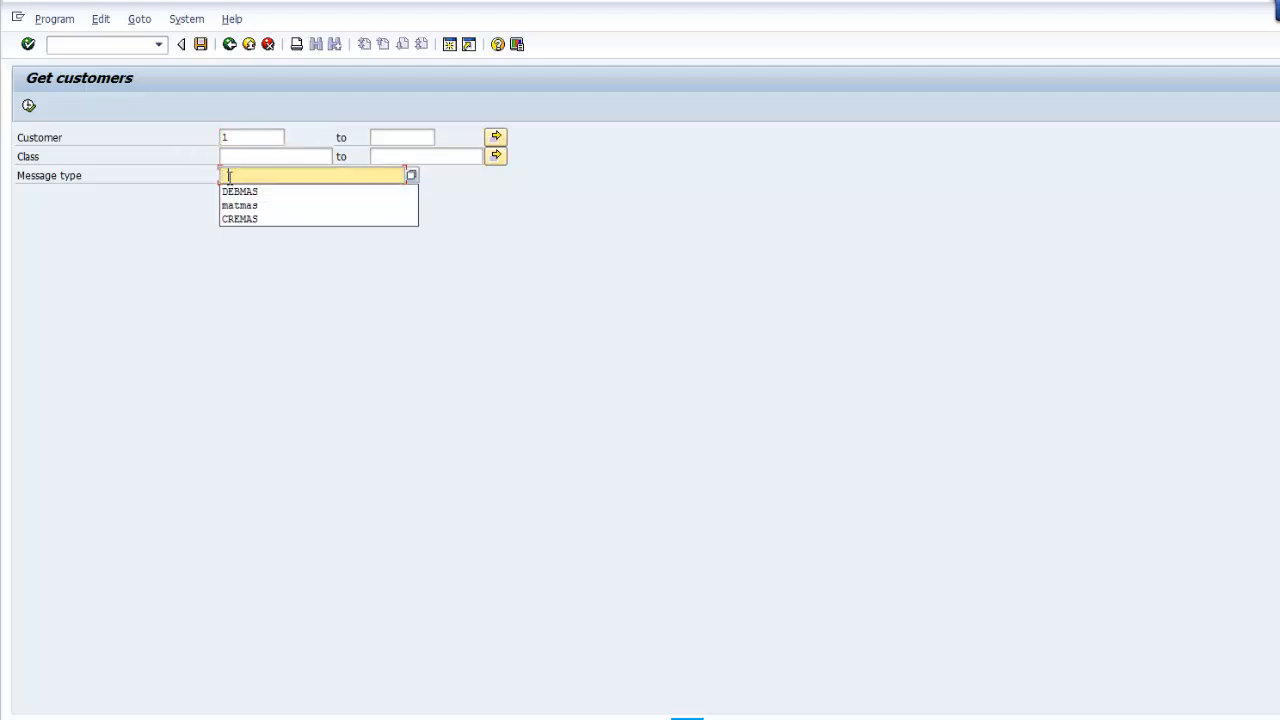
click(238, 191)
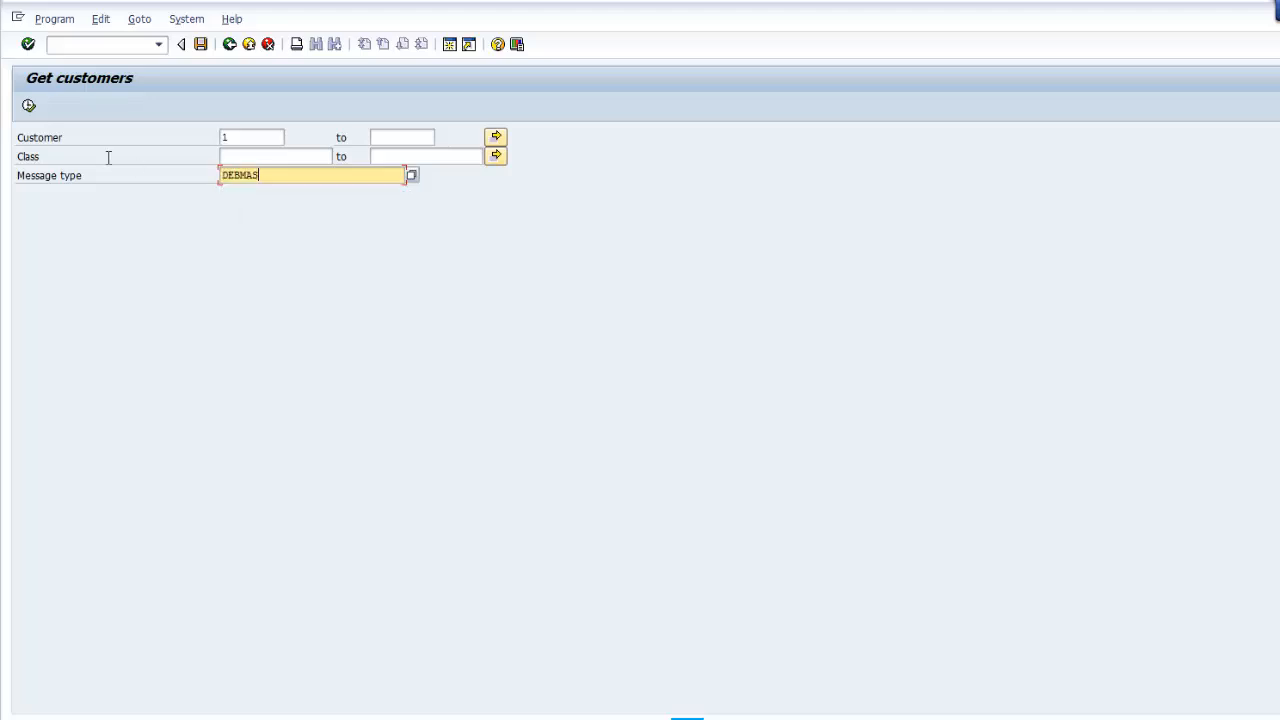
click(29, 105)
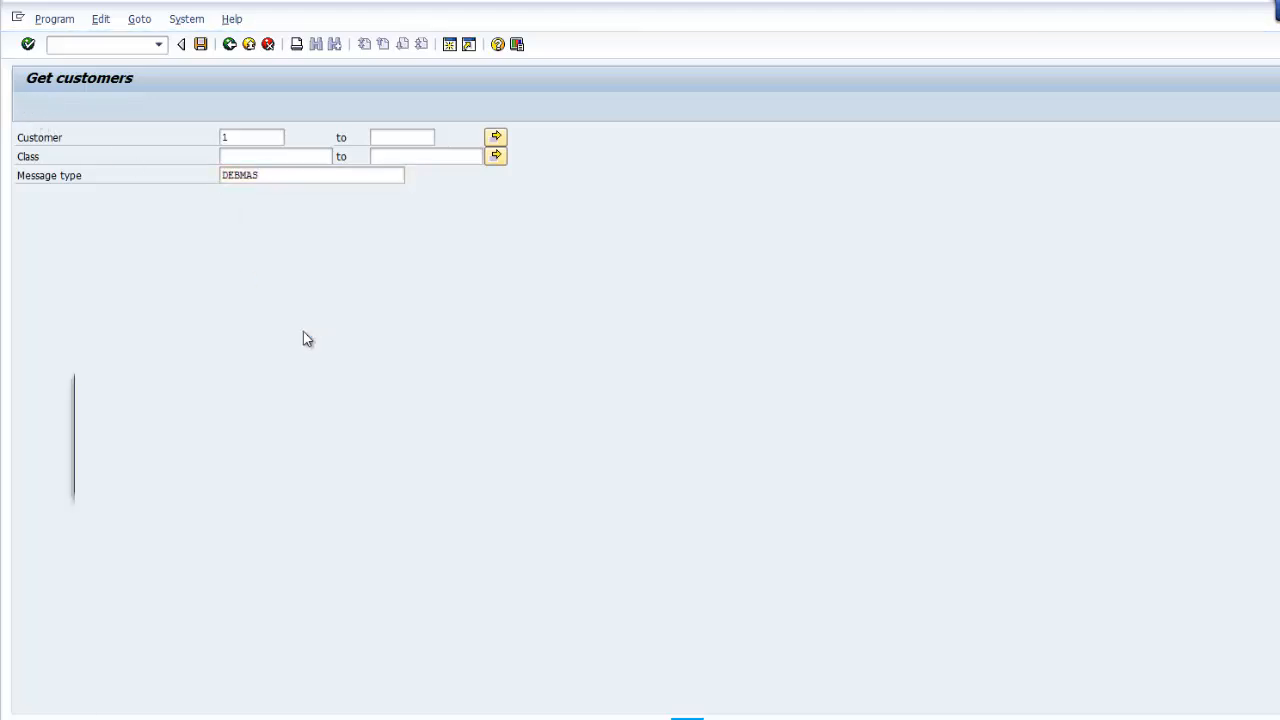
click(411, 479)
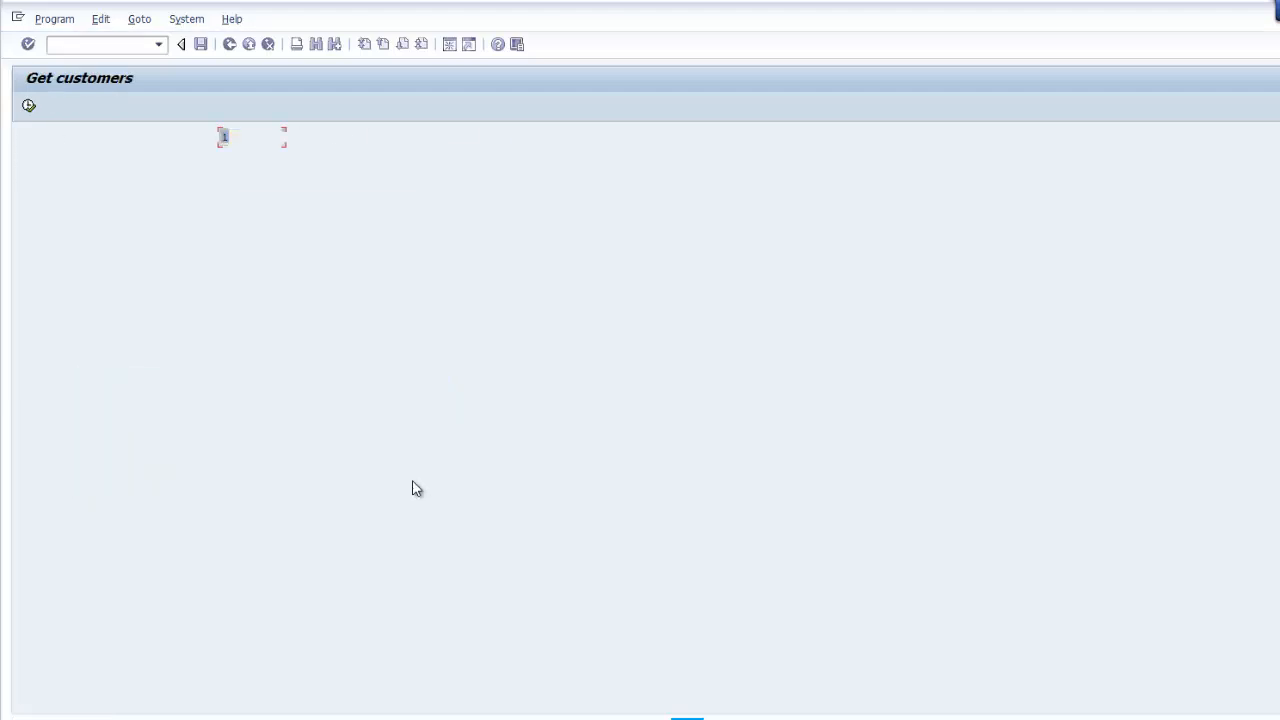
Step: Switch to the Send Customers session, list the IDocs in transaction WE02 with the default selection, and check the DEBMAS IDoc's status message
mouse_move(687, 712)
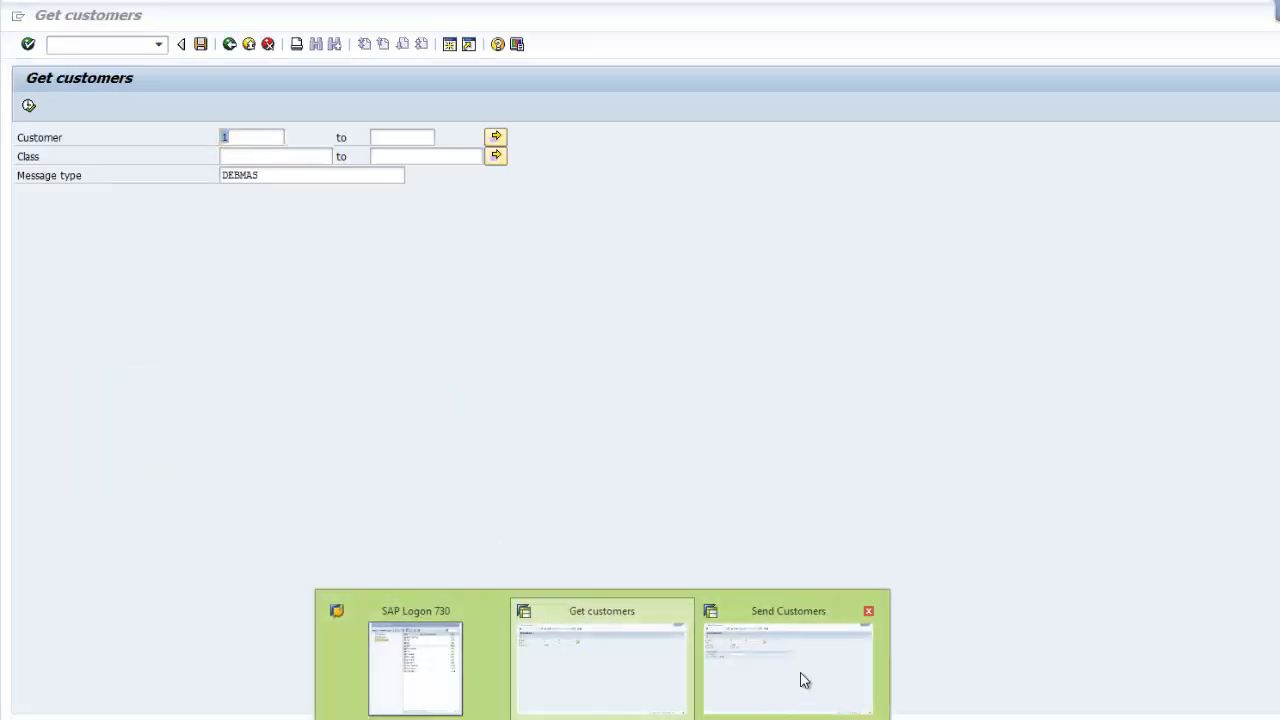
click(803, 680)
click(48, 44)
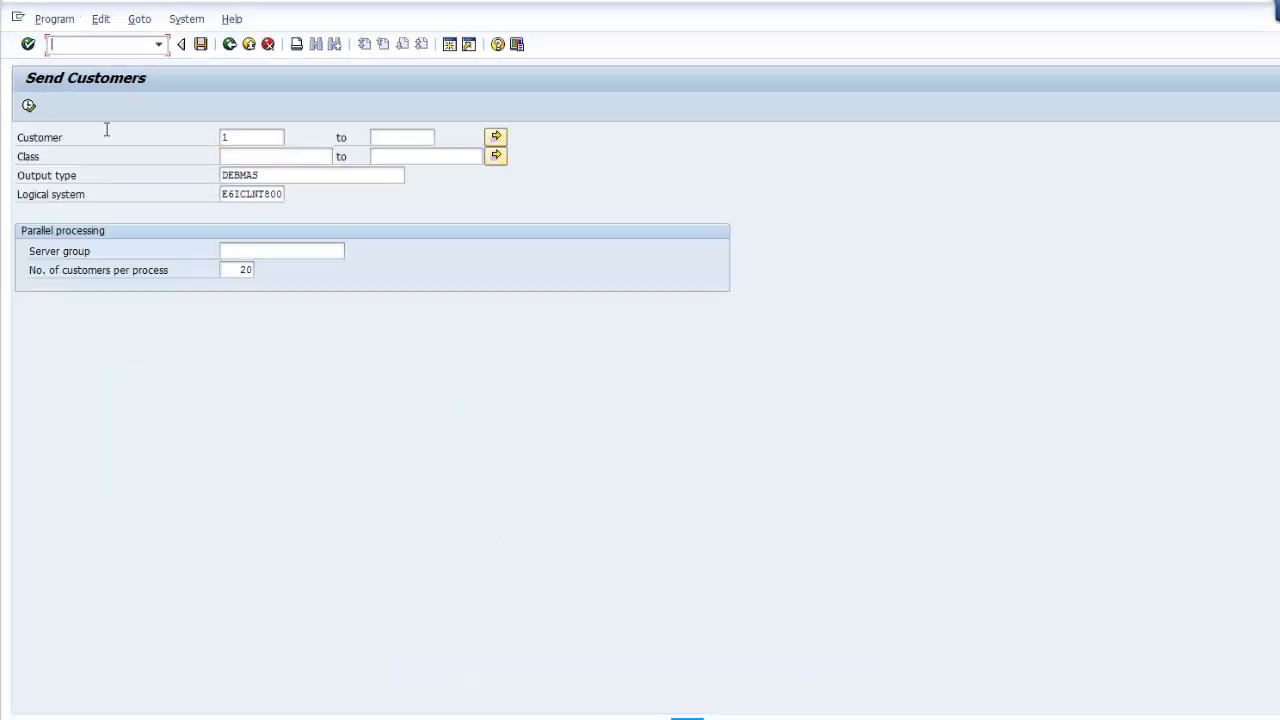
text(/nwe02)
key(Return)
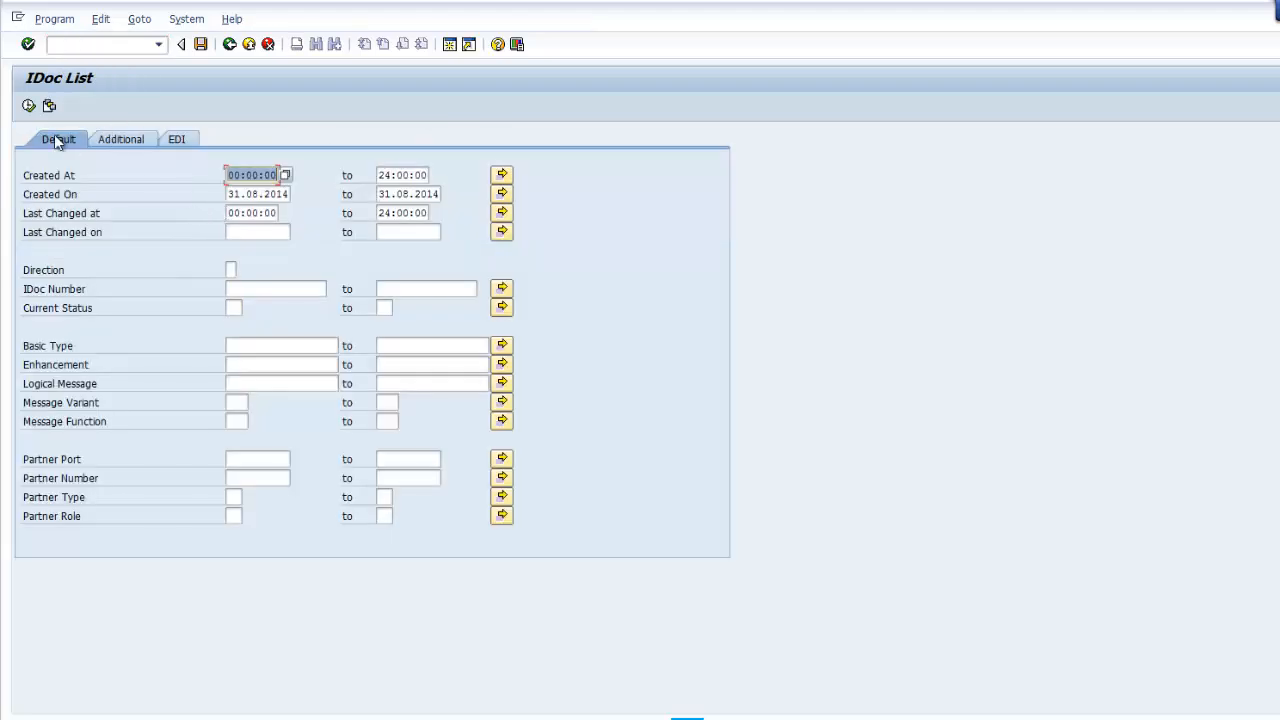
click(31, 107)
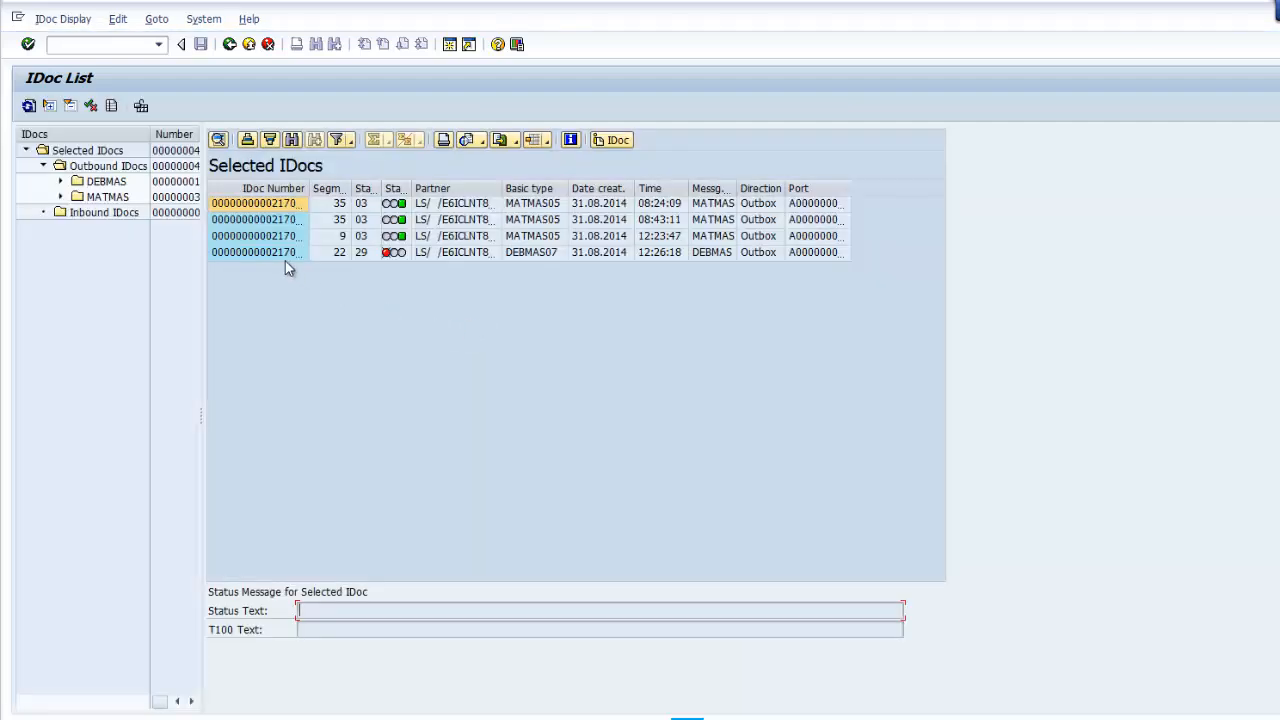
click(285, 256)
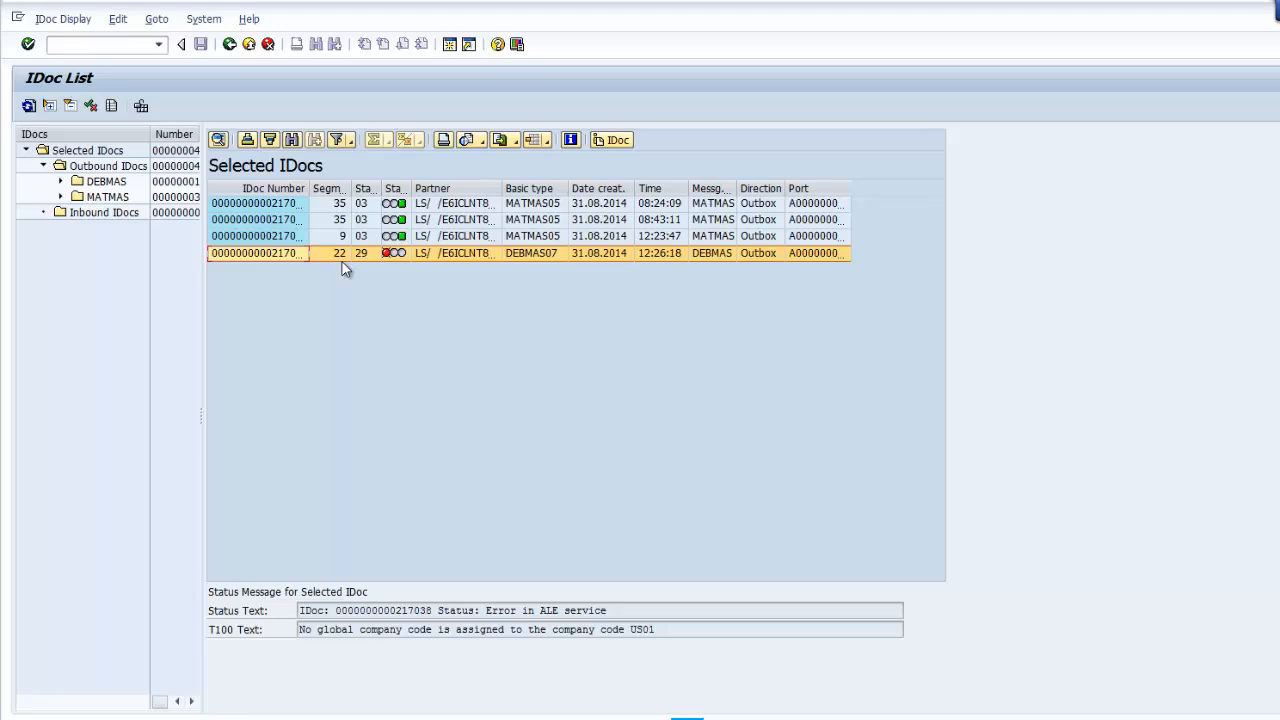
Step: Switch to idoc.txt in Notepad, review the port and model view distribution steps, and return to the IDoc list
mouse_move(549, 718)
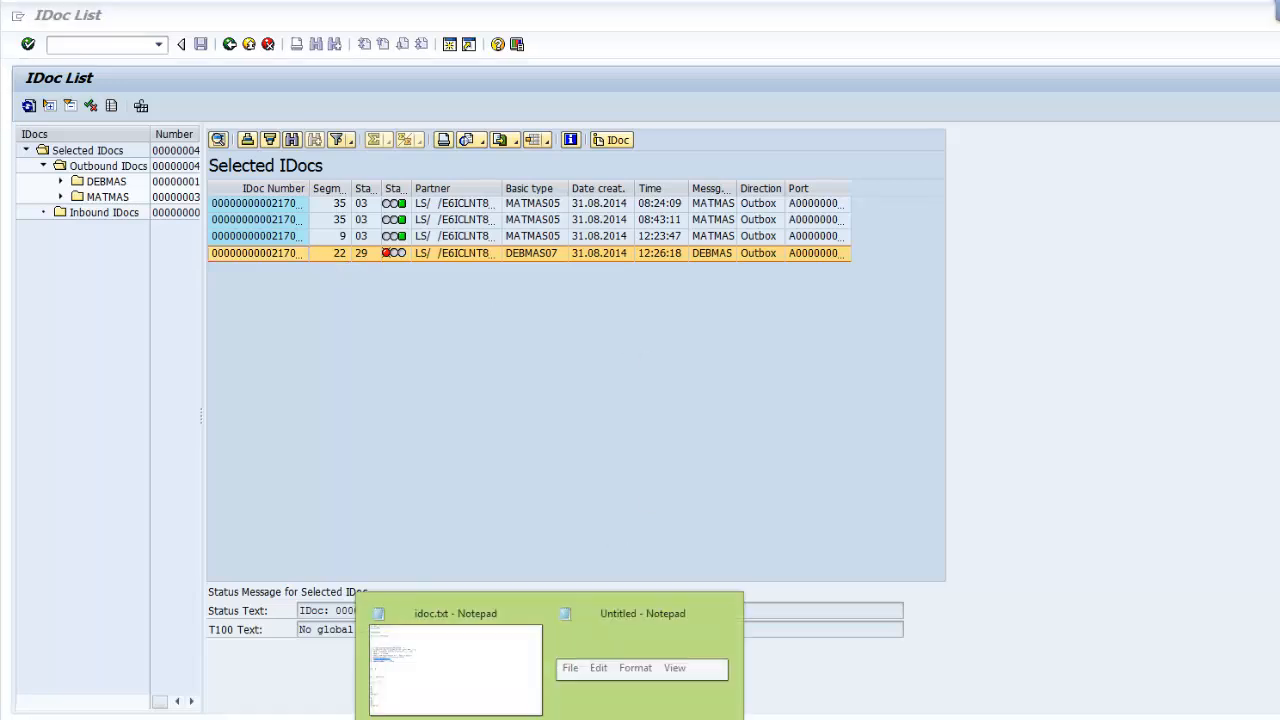
click(492, 668)
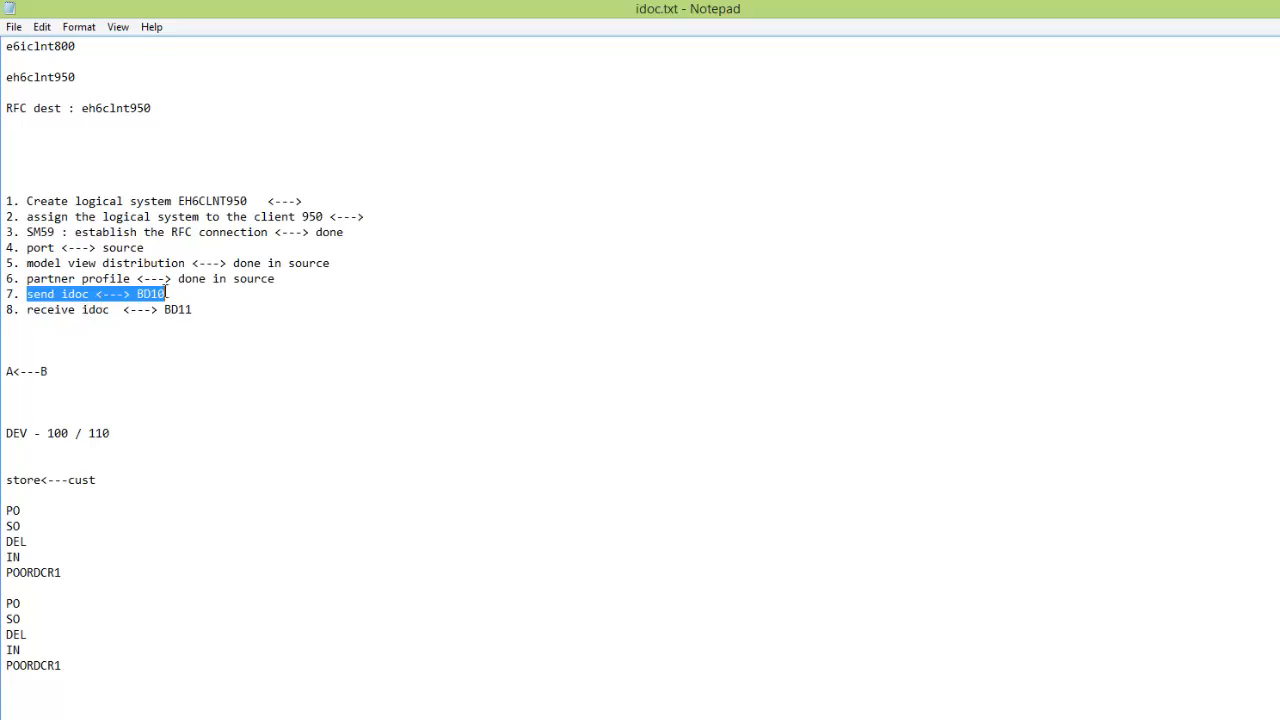
click(117, 397)
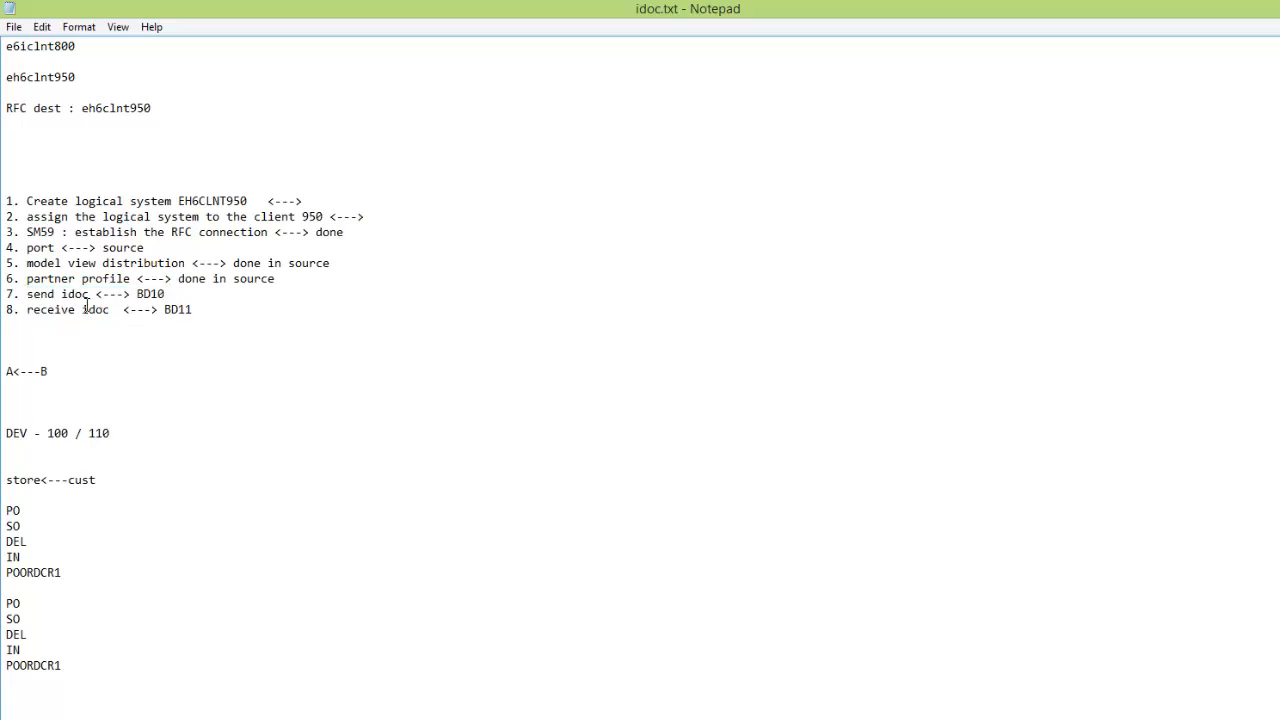
drag(27, 265, 334, 267)
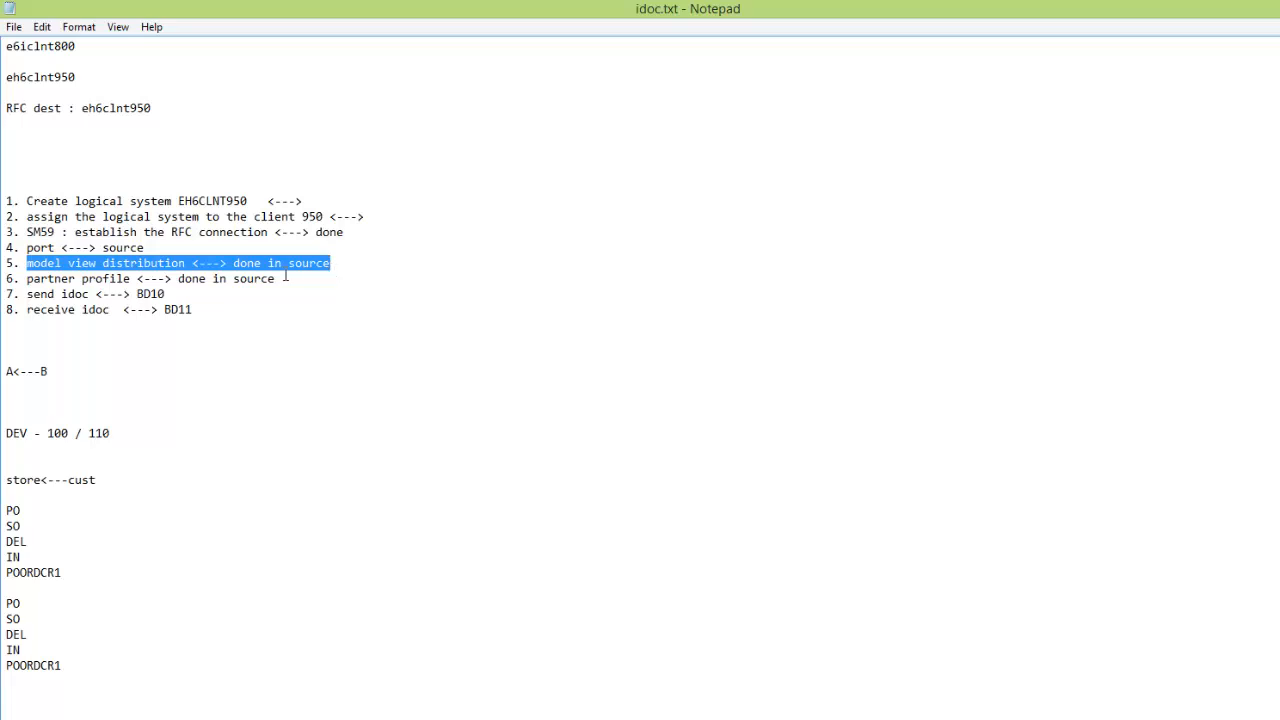
click(350, 264)
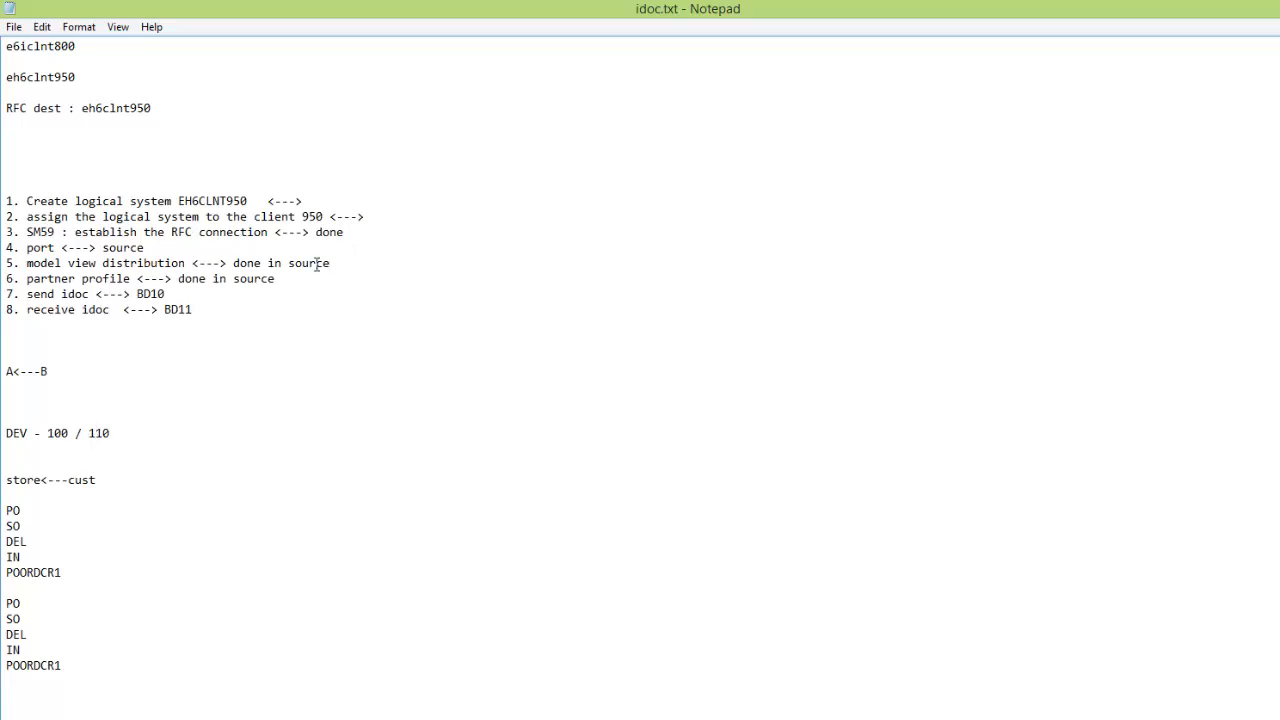
shift+click(28, 247)
drag(28, 247, 1, 269)
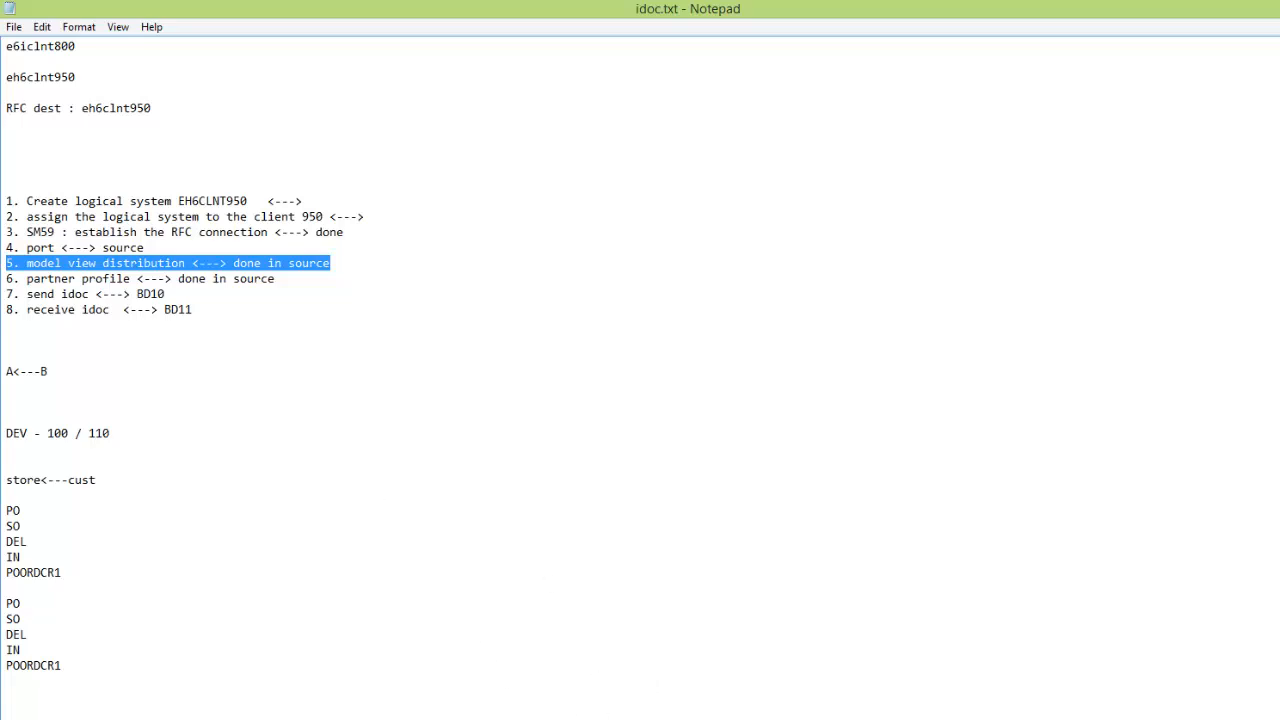
click(794, 686)
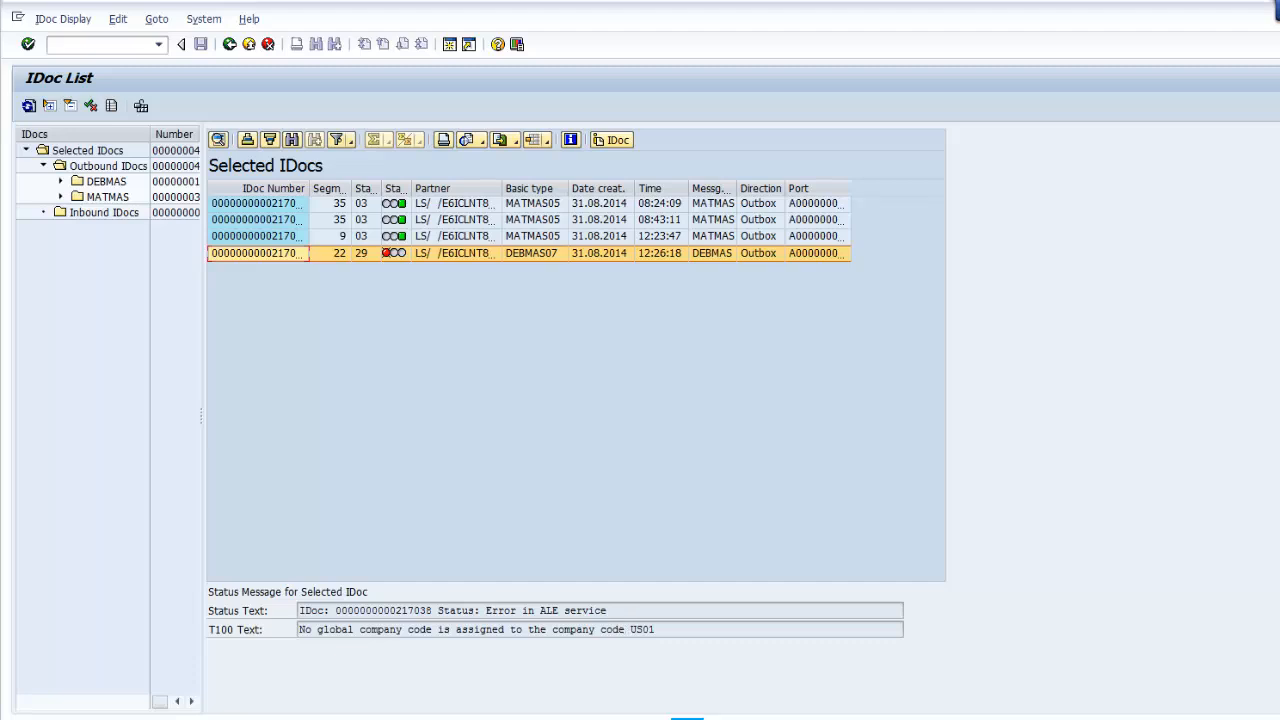
Step: Switch to the Get customers session, open the Status Monitor for ALE Messages with the default selection, and select the outbound port error group
mouse_move(688, 716)
click(560, 651)
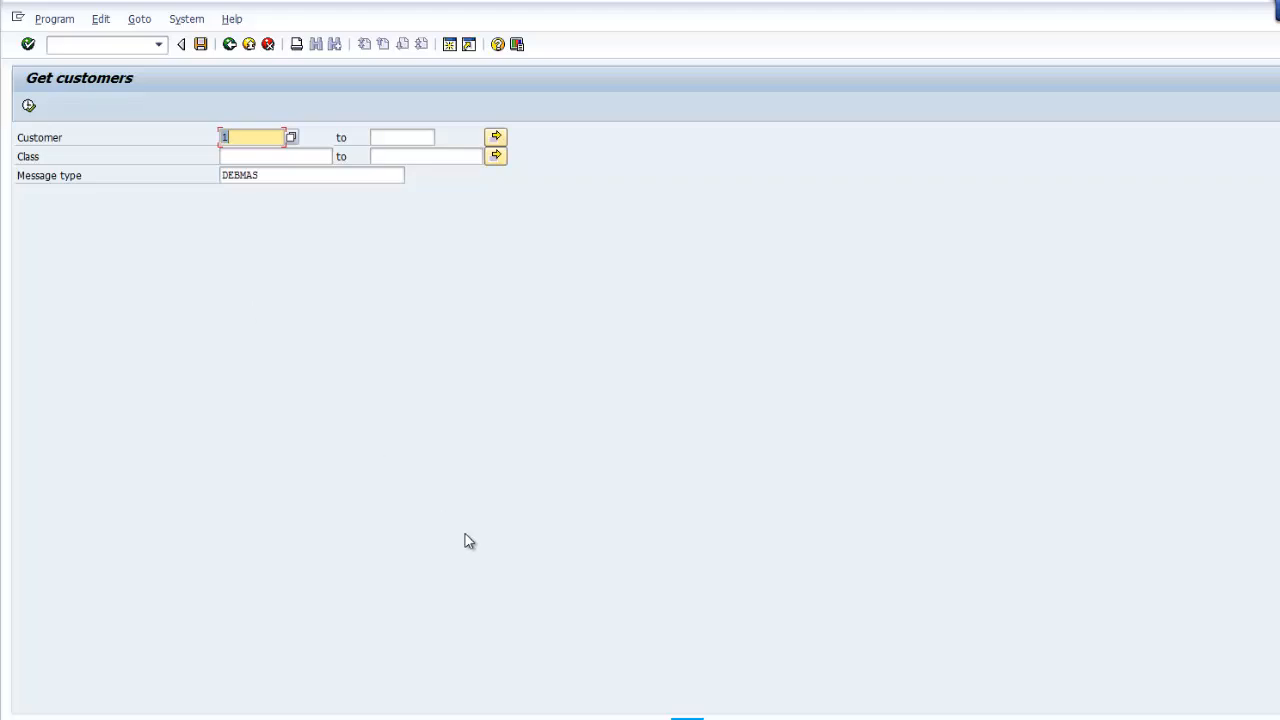
key(F10)
click(101, 44)
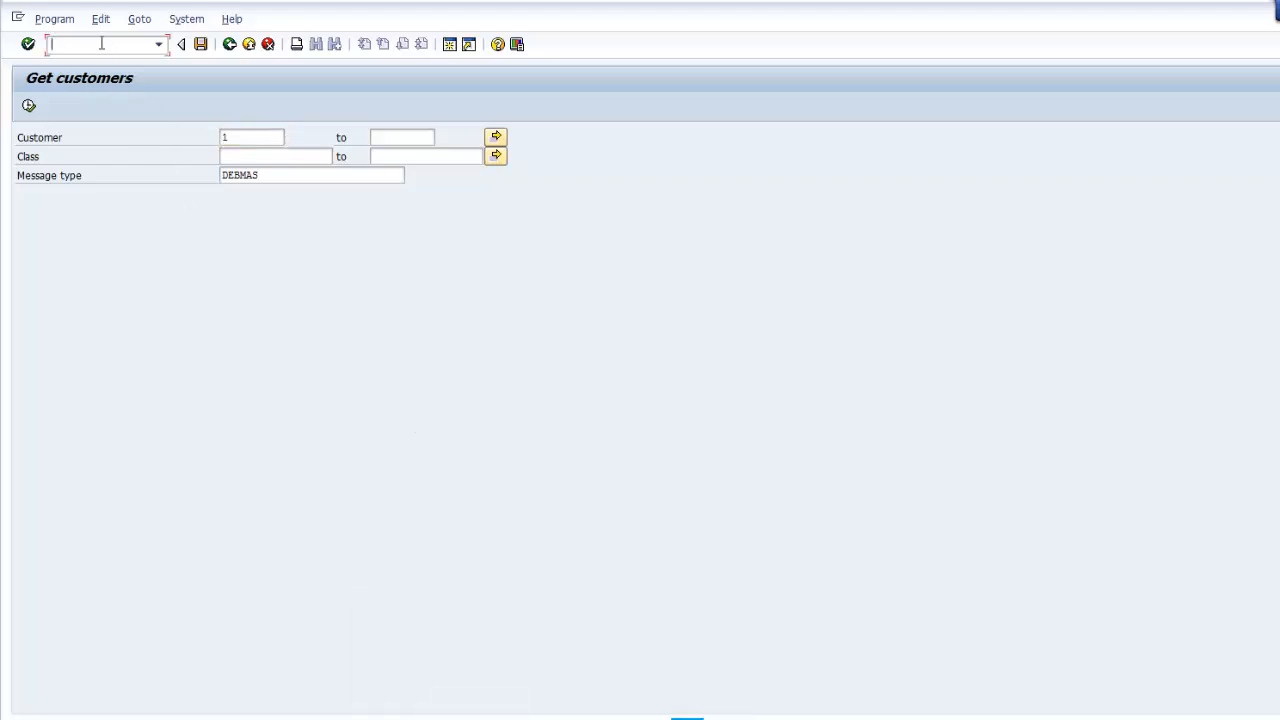
text(/nwe05)
key(Return)
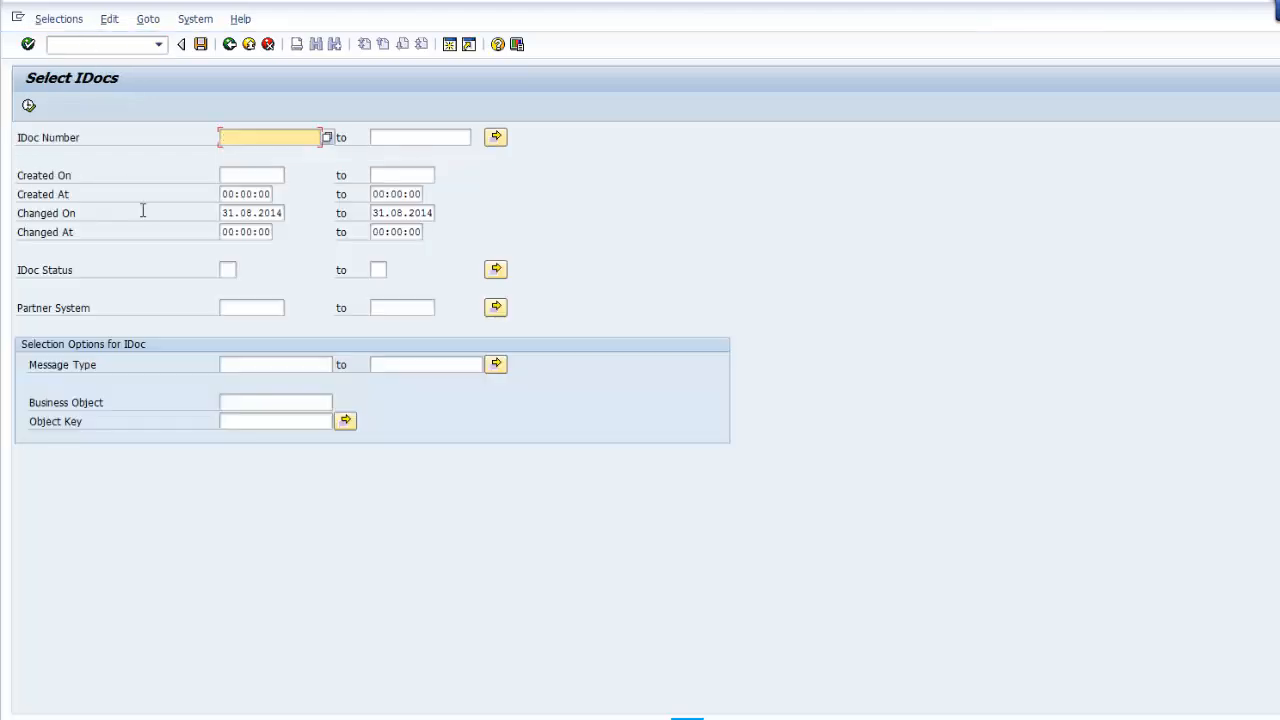
click(28, 105)
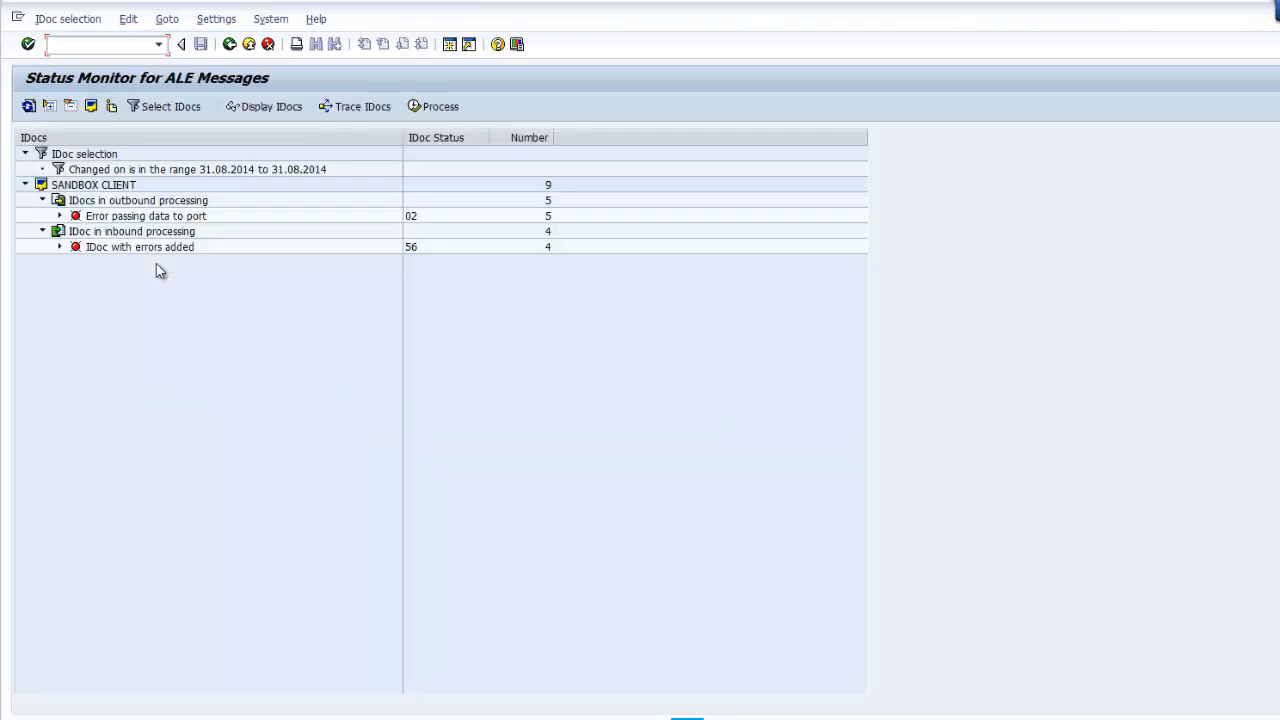
click(102, 216)
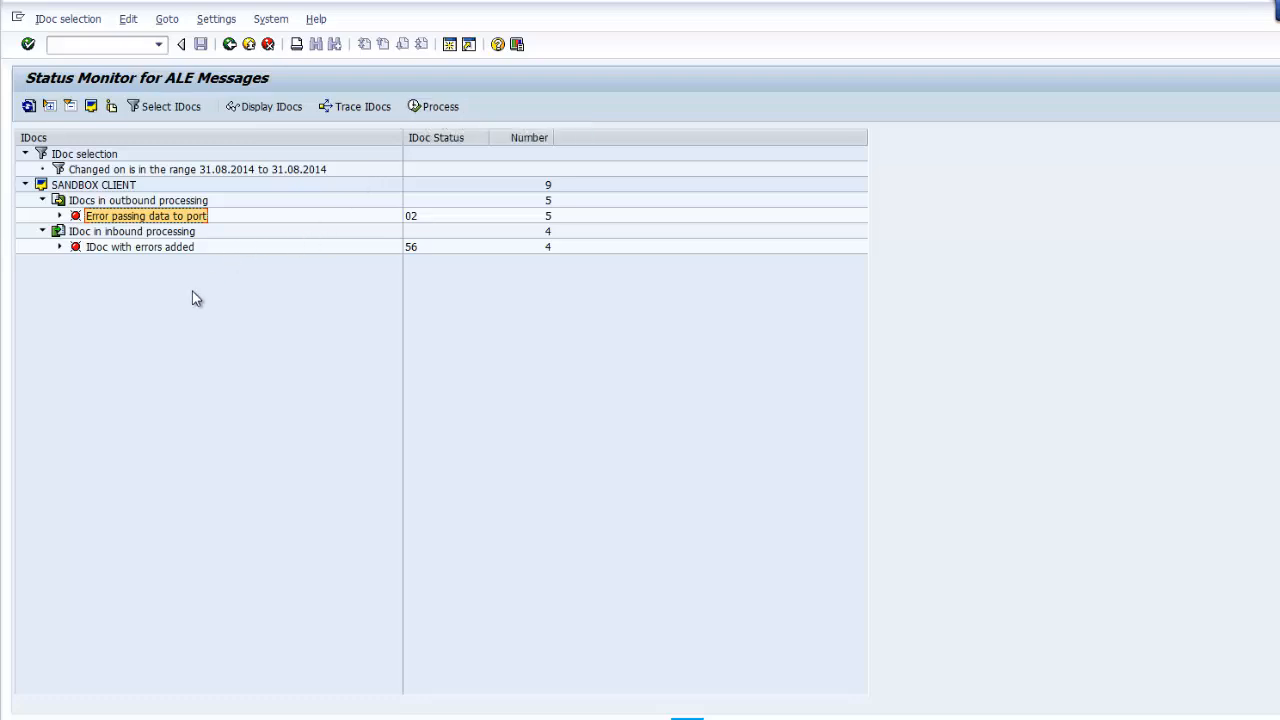
Step: Try to open transaction WE19 from the Status Monitor for ALE Messages
click(104, 47)
text(we19)
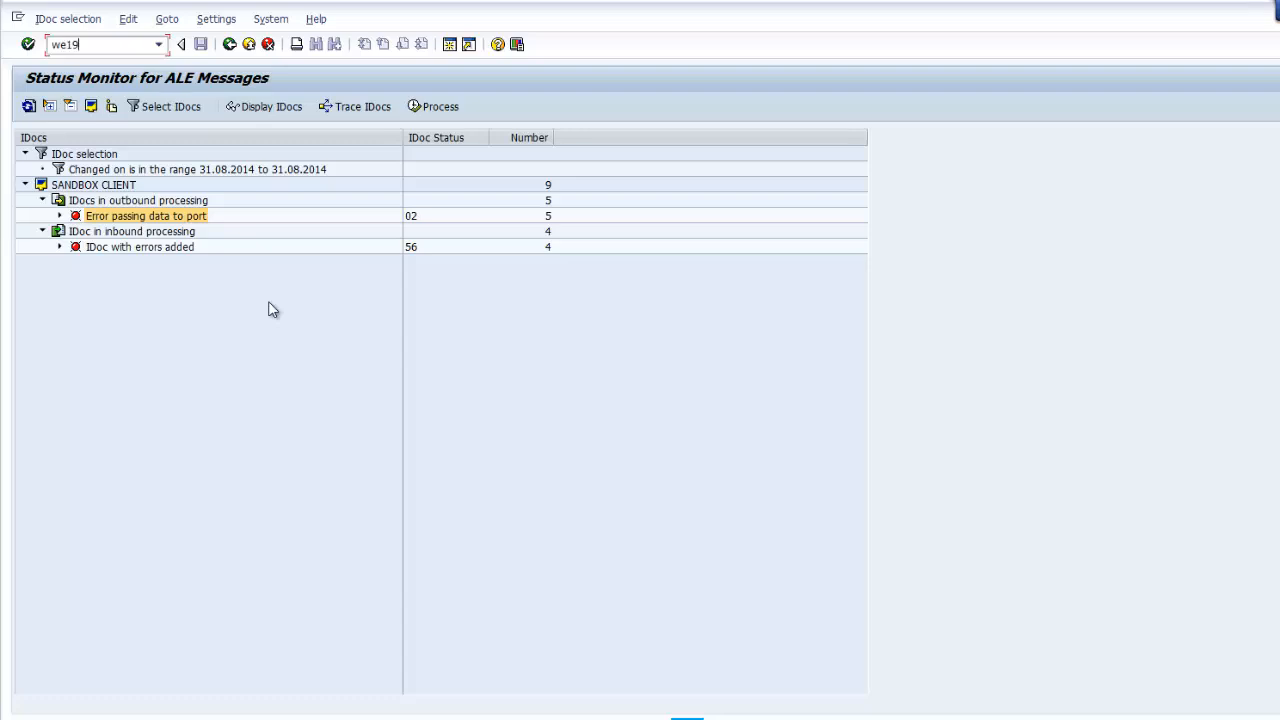
key(Return)
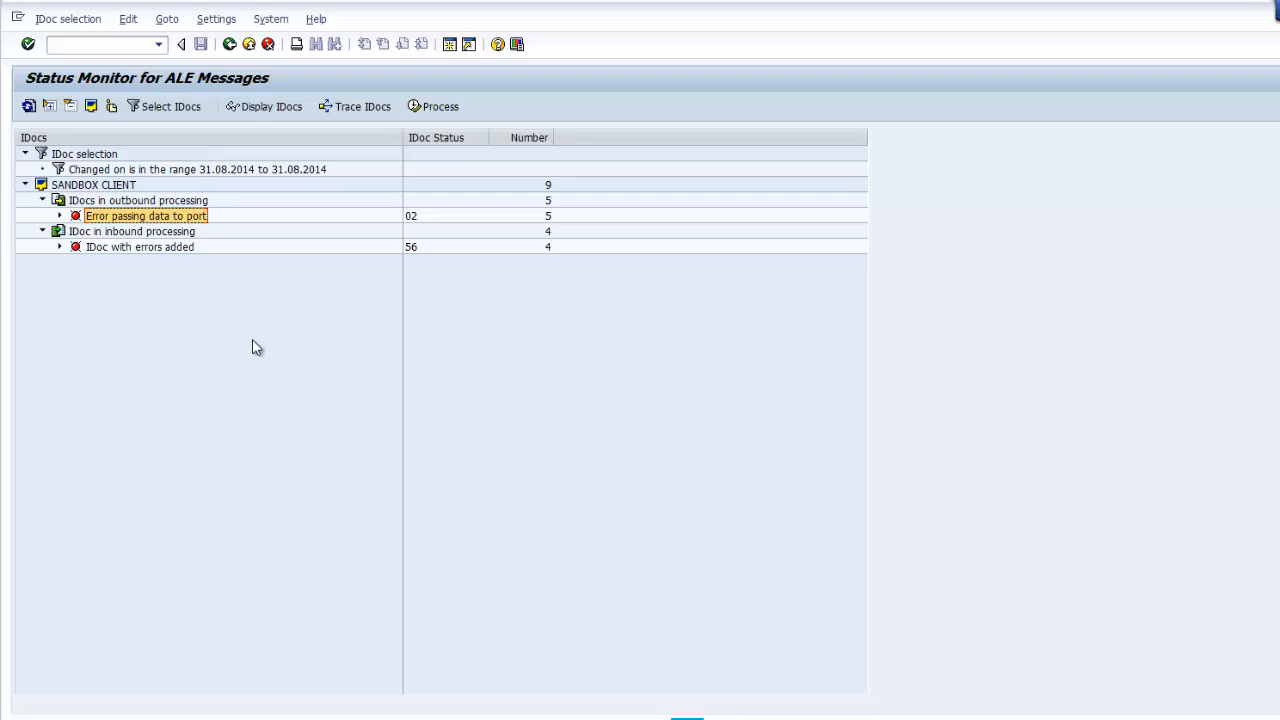
click(93, 43)
text(/nwe19)
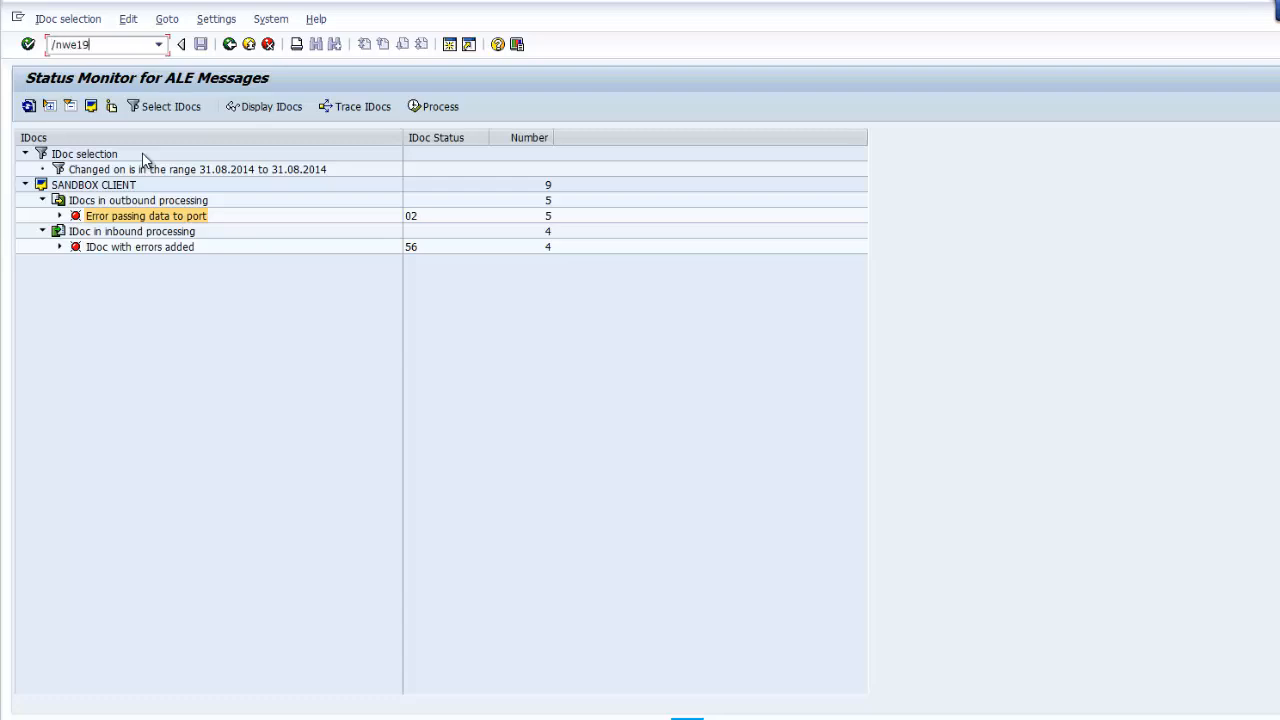
key(Return)
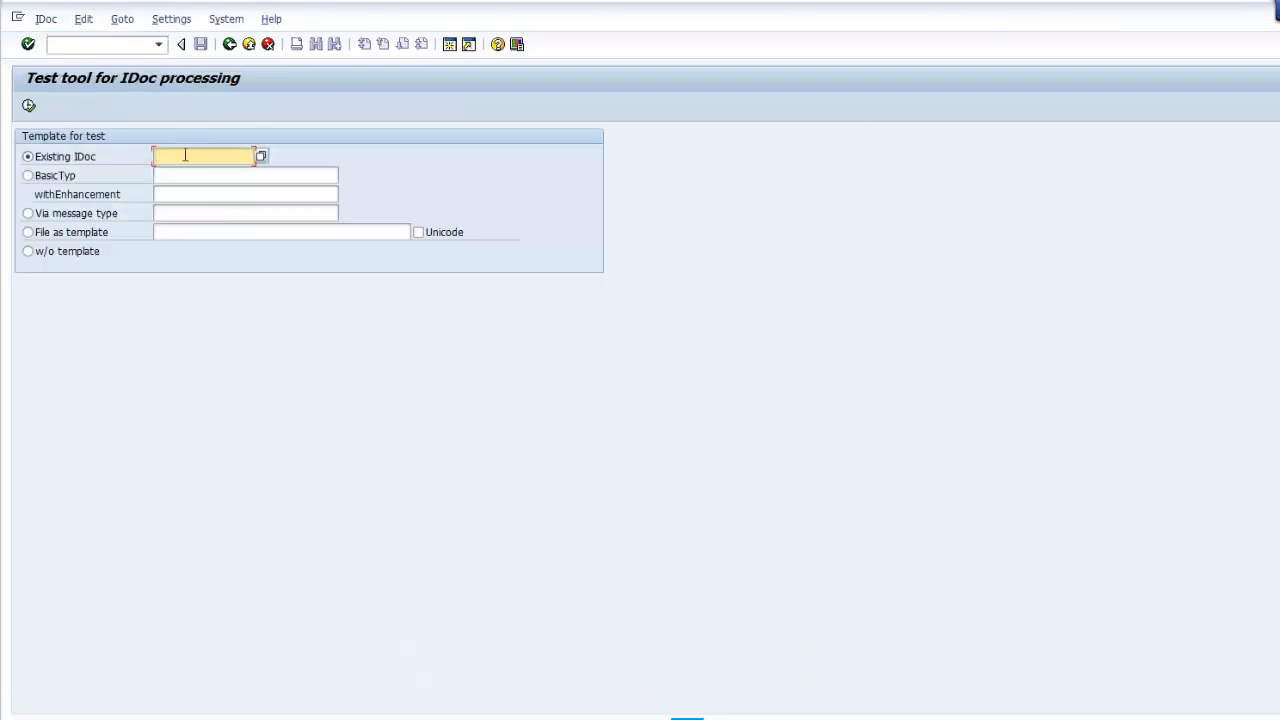
click(185, 156)
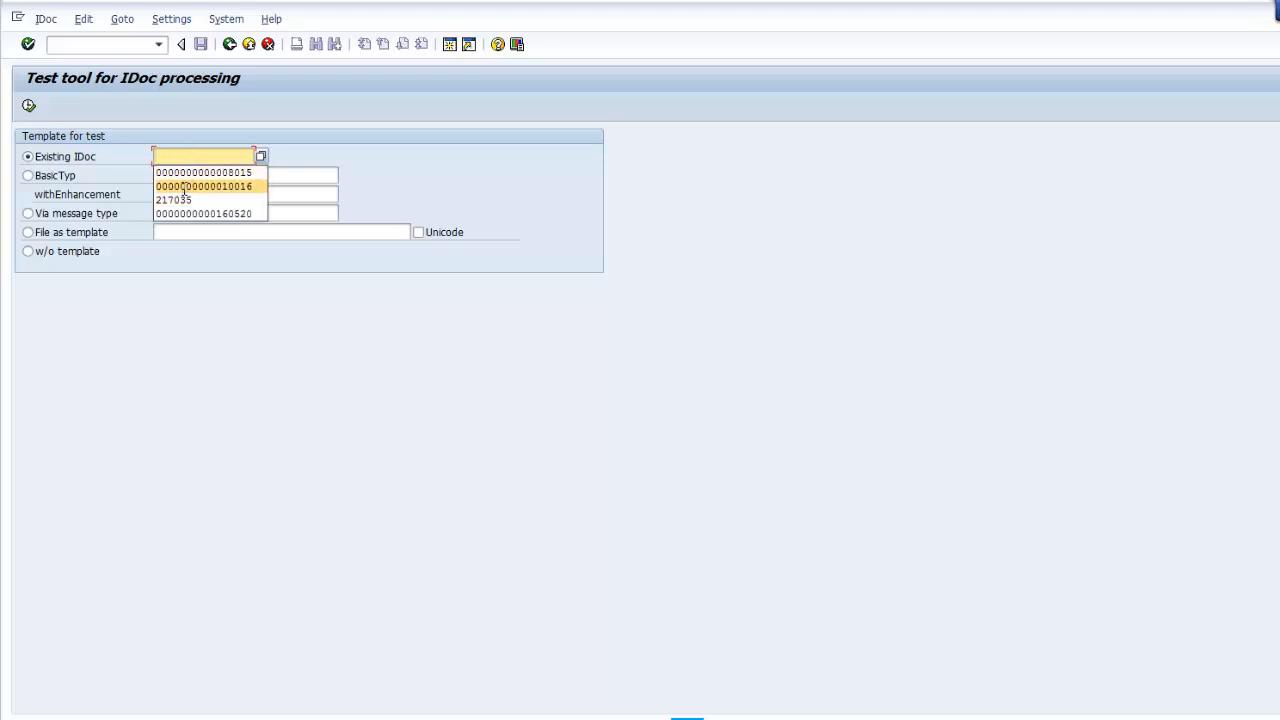
click(184, 187)
click(28, 105)
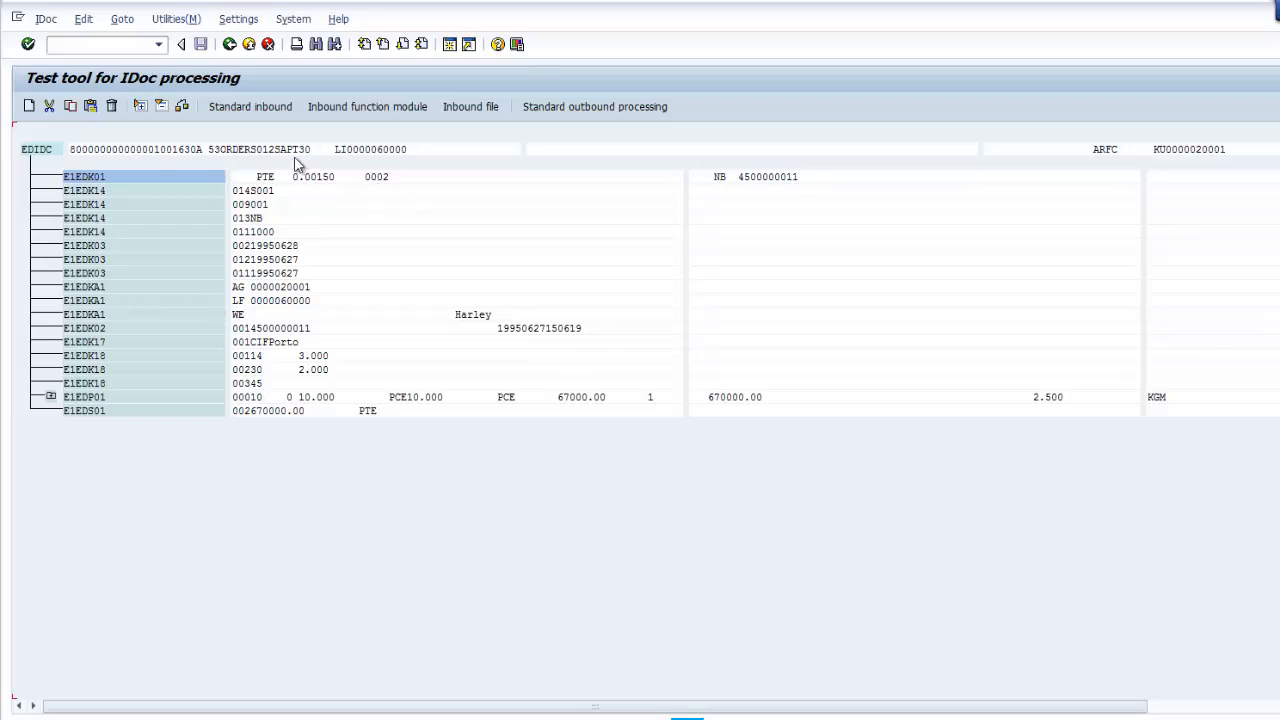
Step: Review the template IDoc's control record fields and the E1EDK01 data record, closing both without changes
double_click(148, 150)
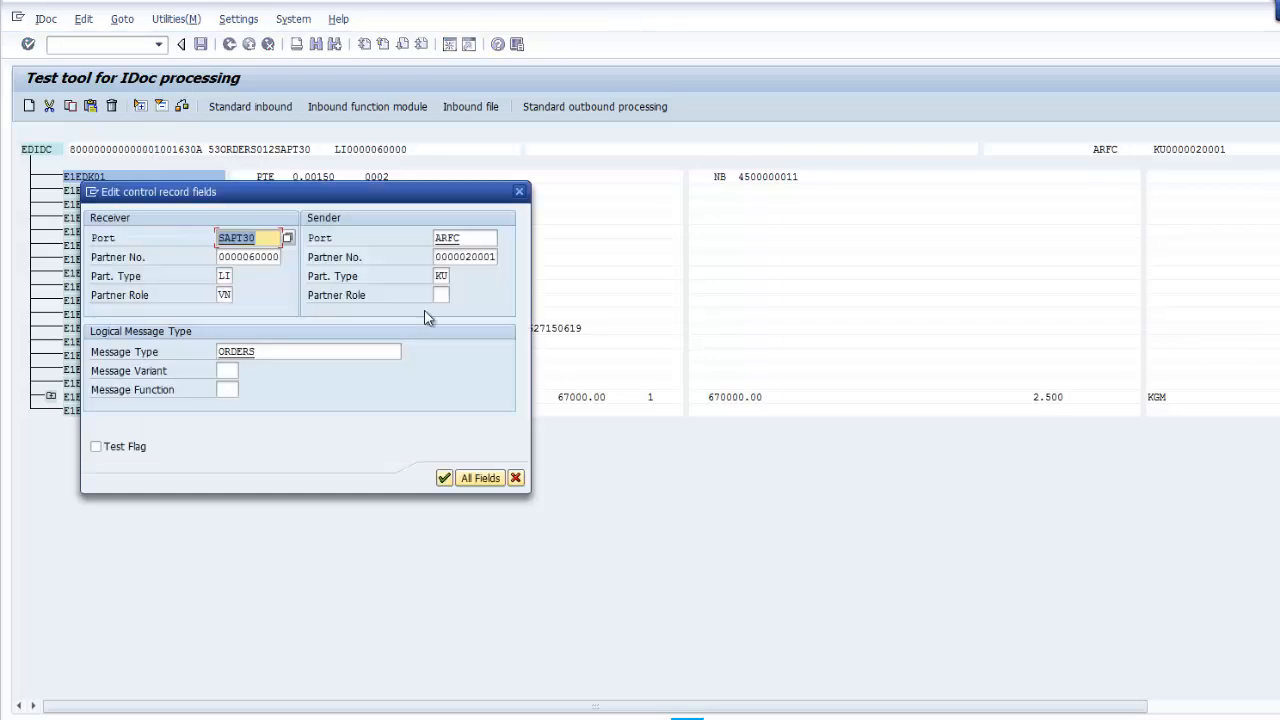
click(520, 193)
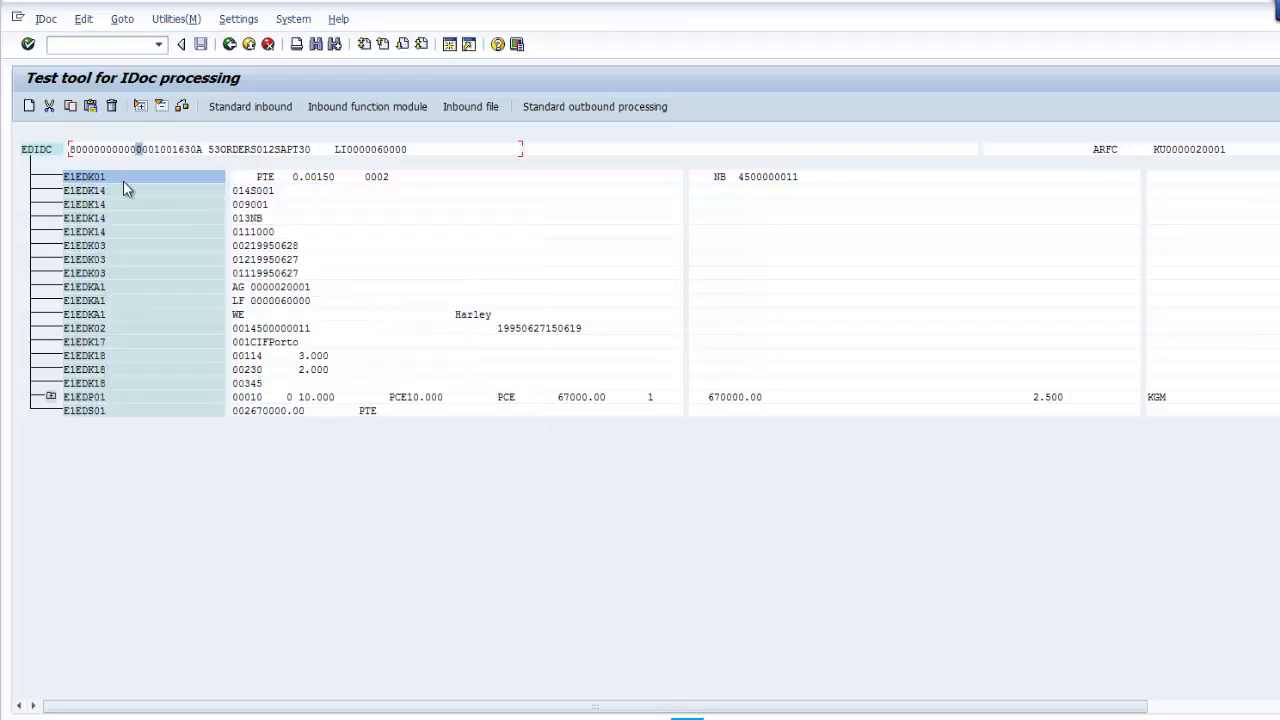
double_click(122, 177)
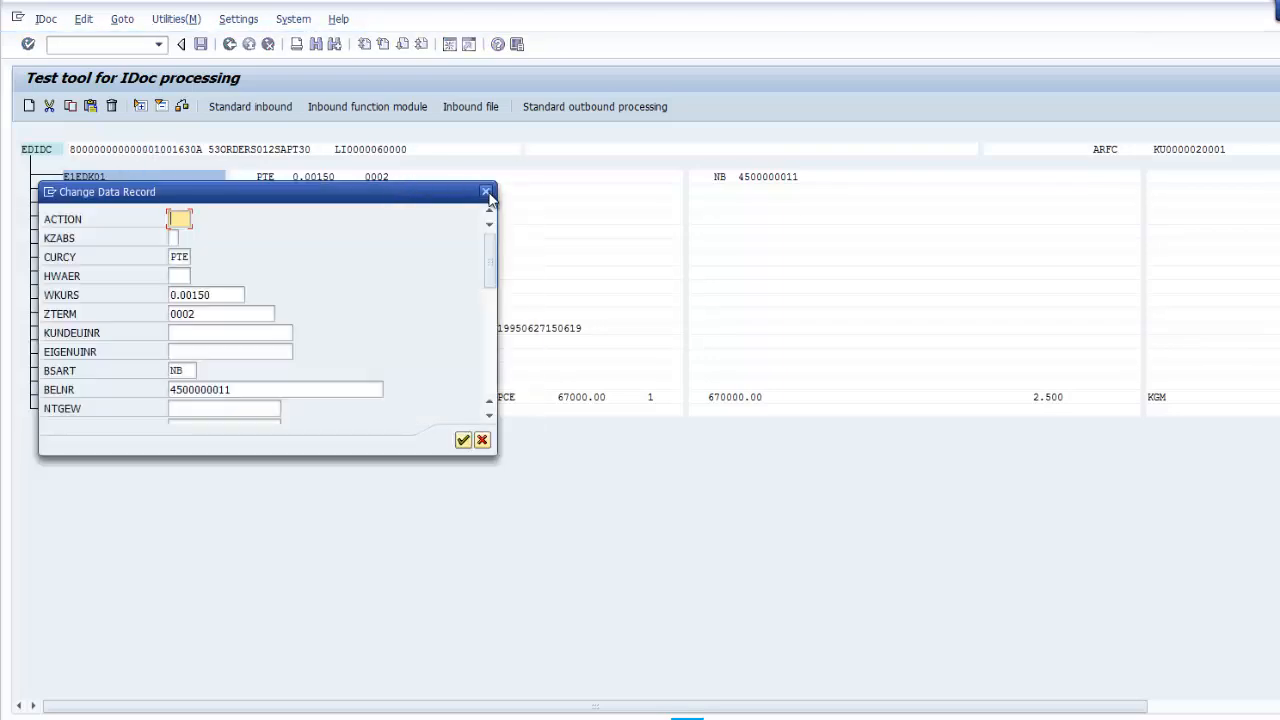
click(487, 192)
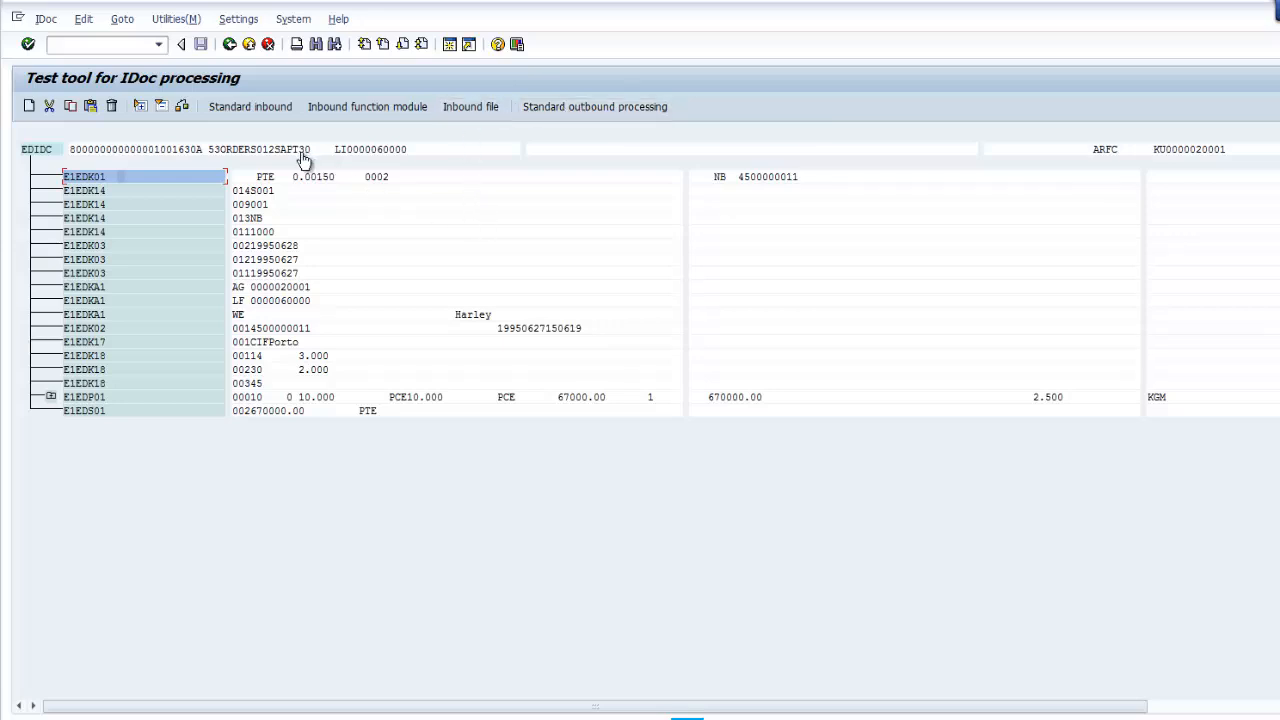
Step: Run the test IDoc through standard inbound processing using the partner profile, checking the function name and the resulting message
click(269, 107)
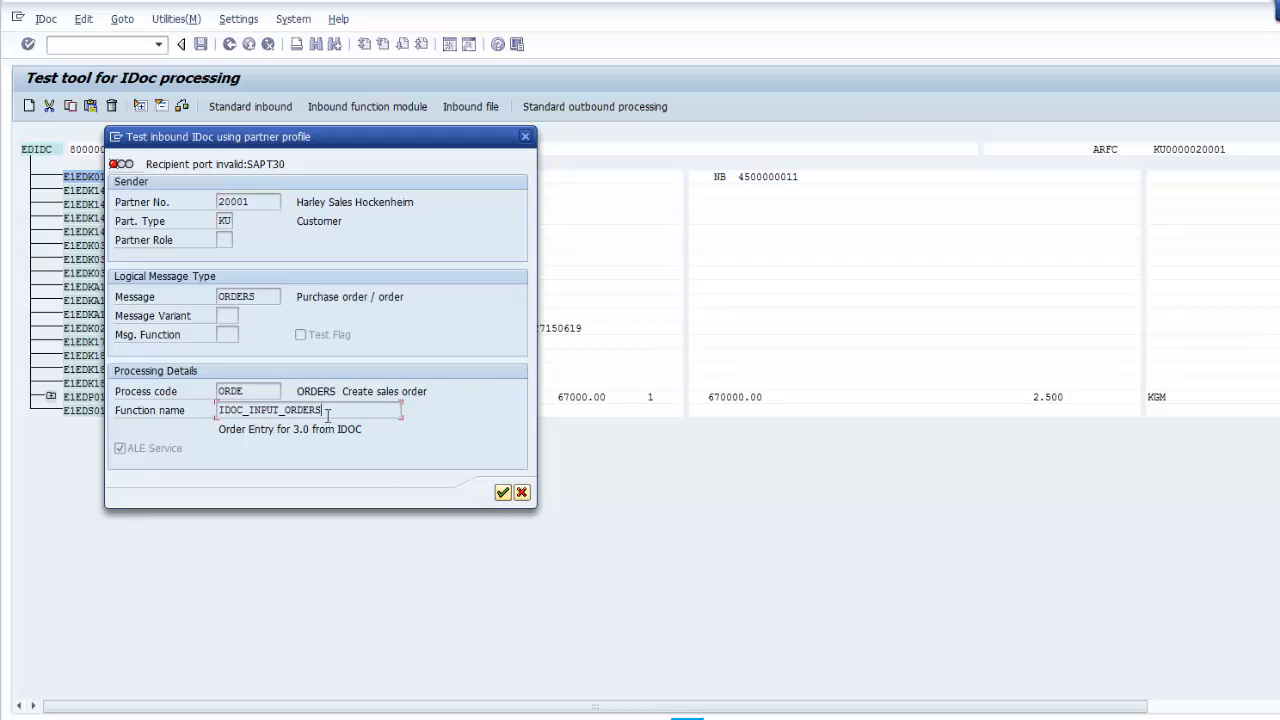
drag(325, 414, 128, 400)
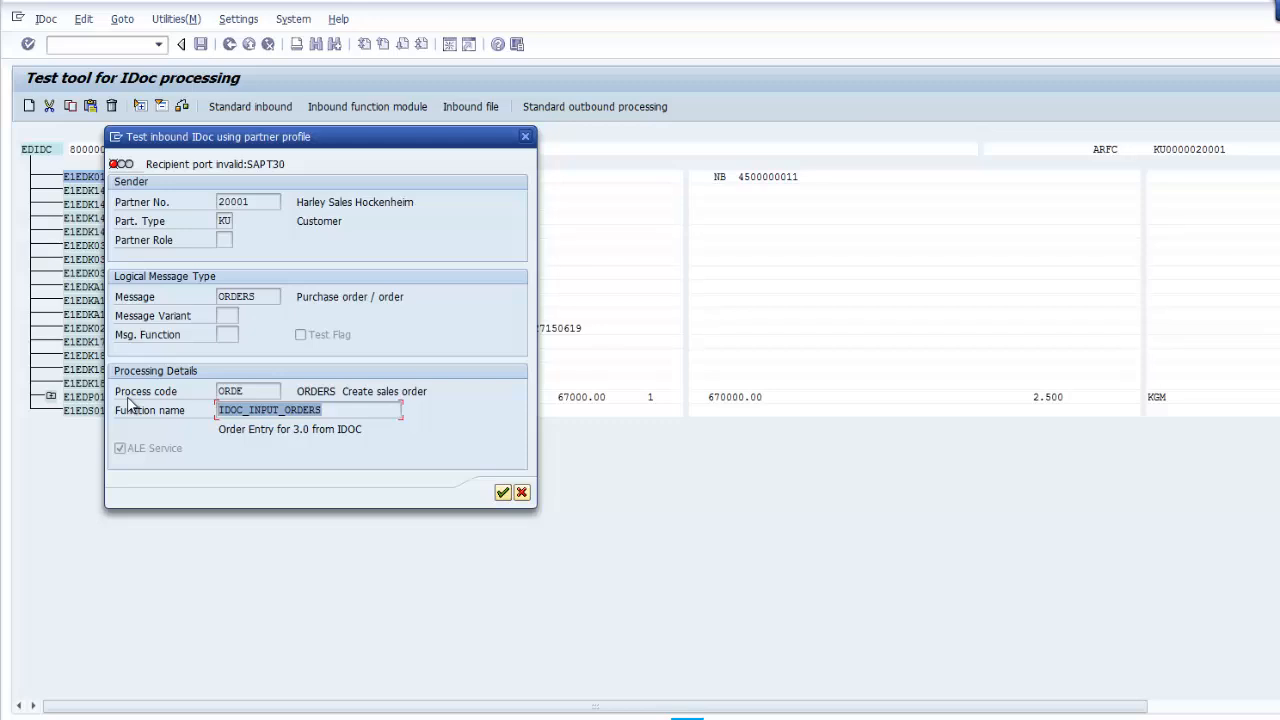
click(502, 494)
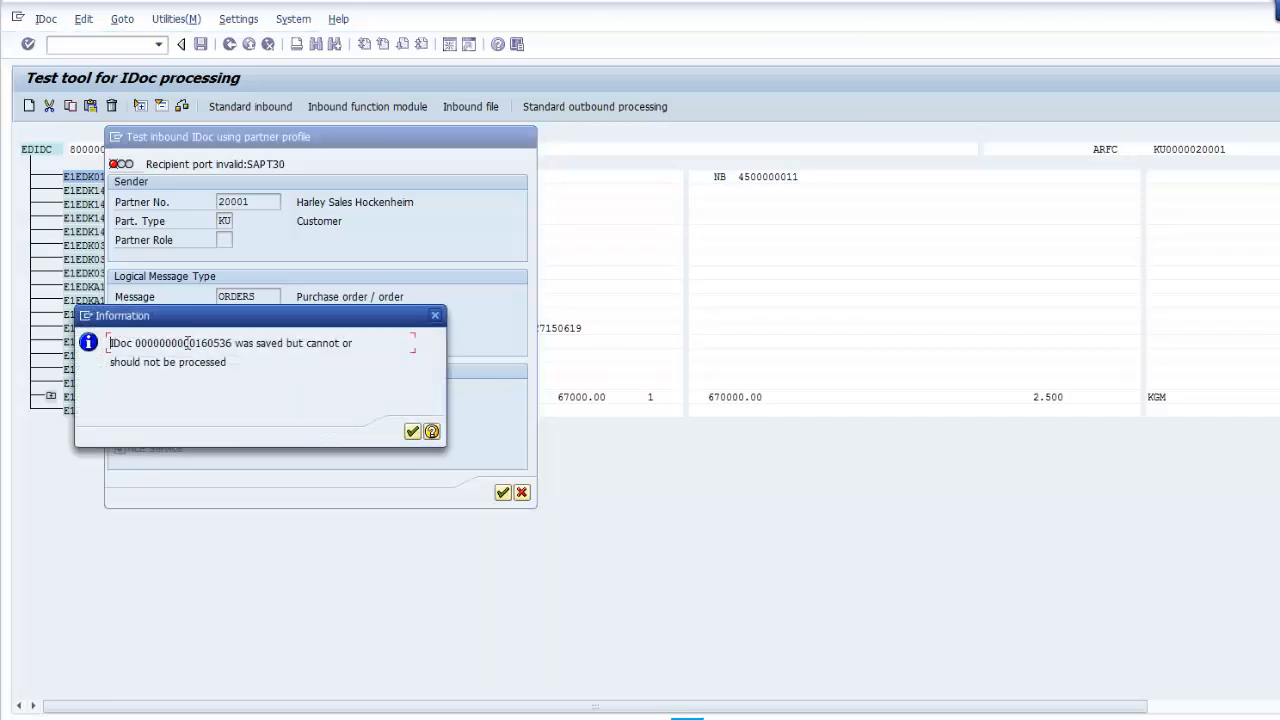
drag(183, 343, 244, 343)
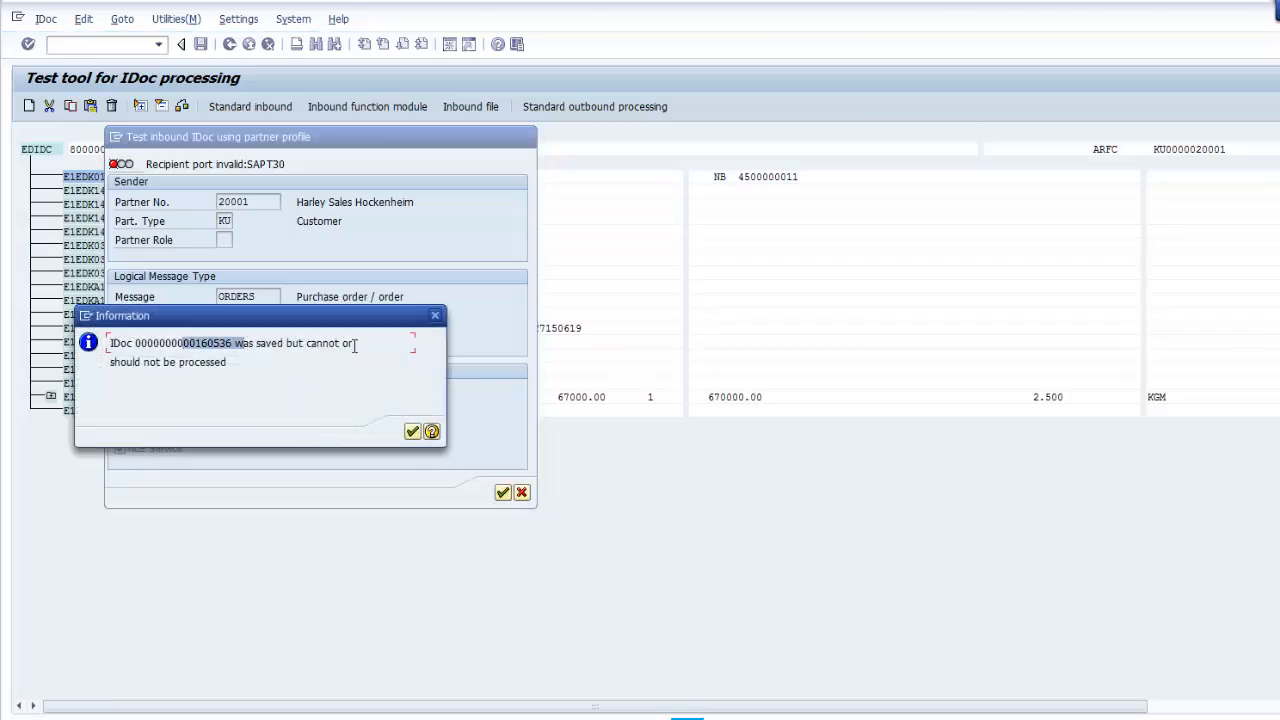
click(413, 432)
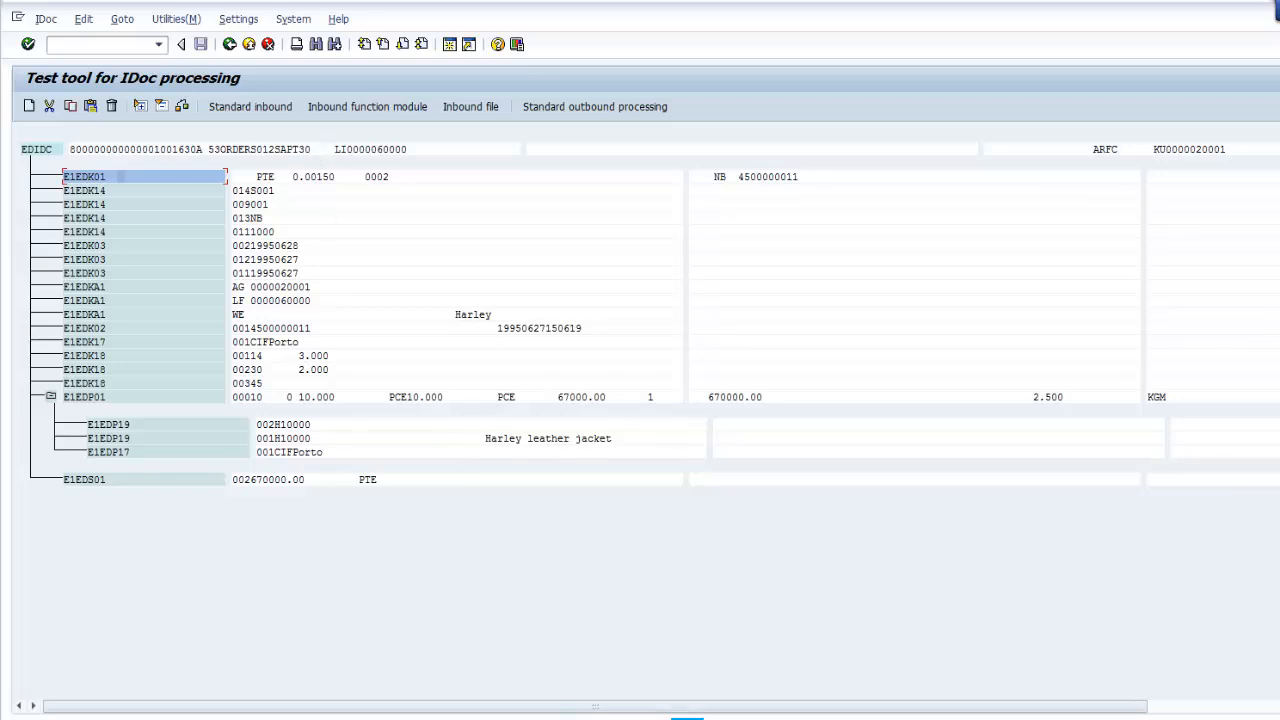
Step: Switch to the Send Customers session and restart transaction WE02 for a fresh IDoc selection
click(560, 718)
click(760, 695)
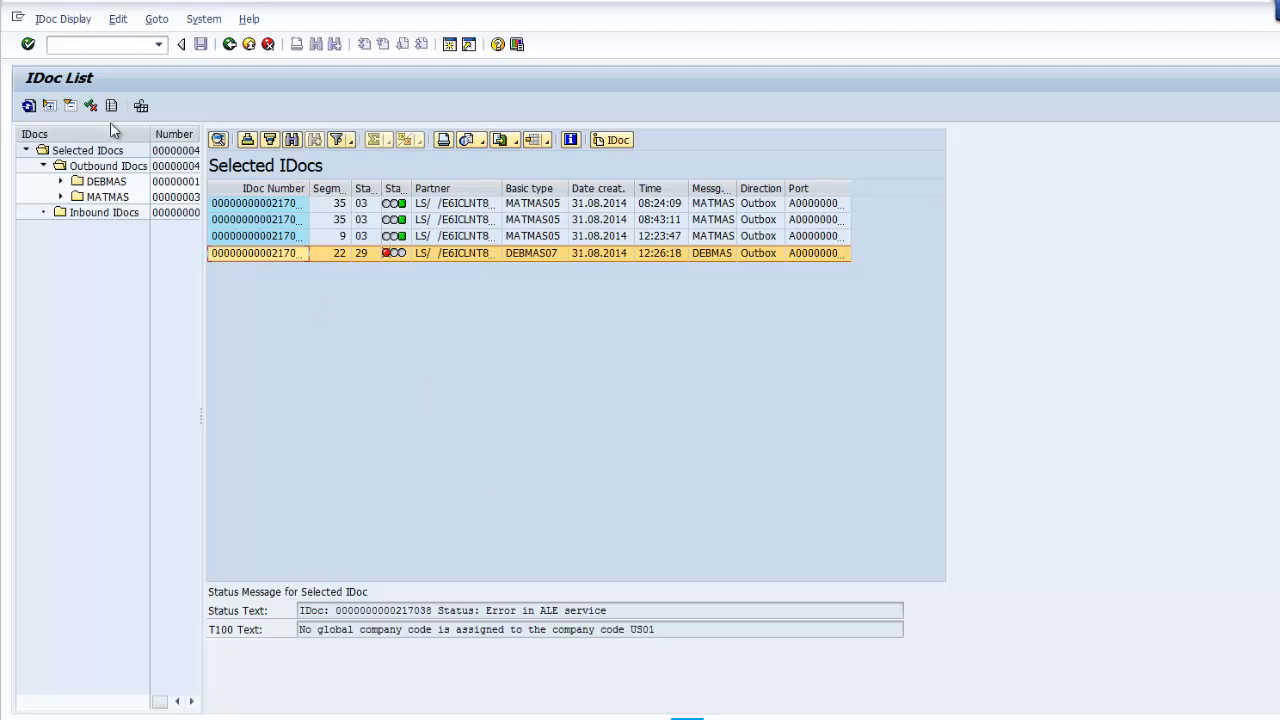
click(88, 48)
text(/)
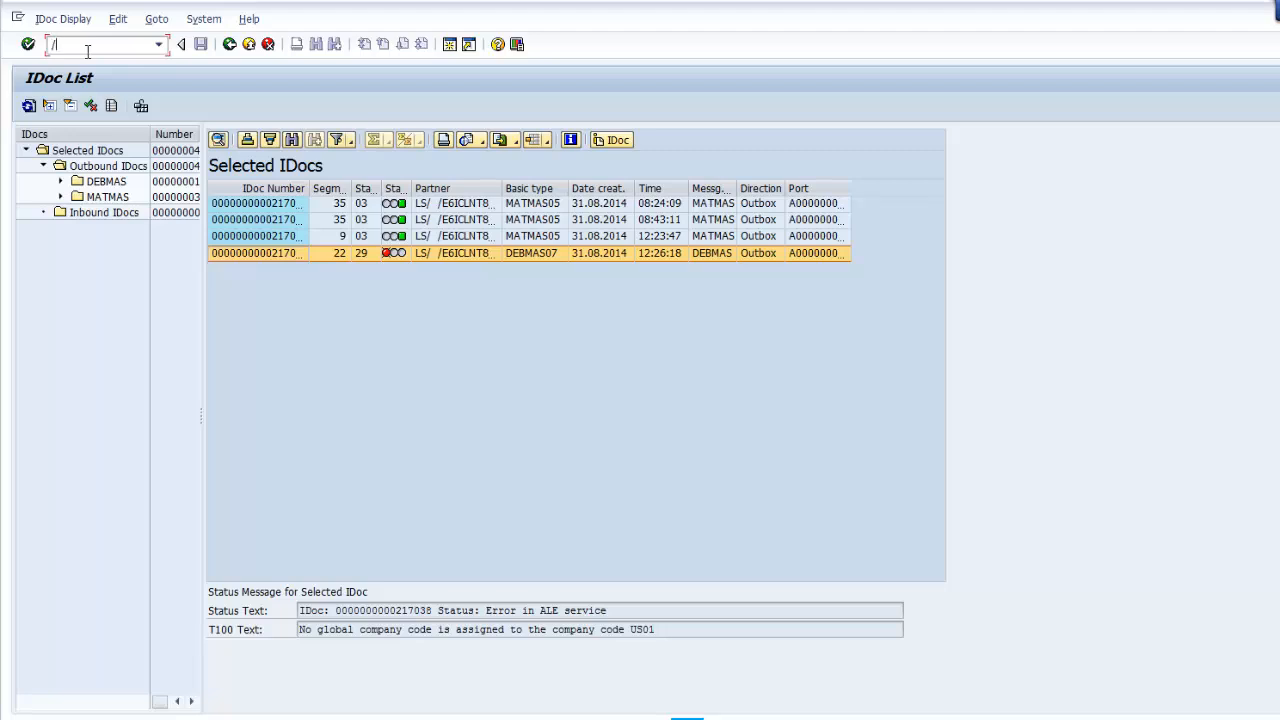
text(nwe02)
key(Return)
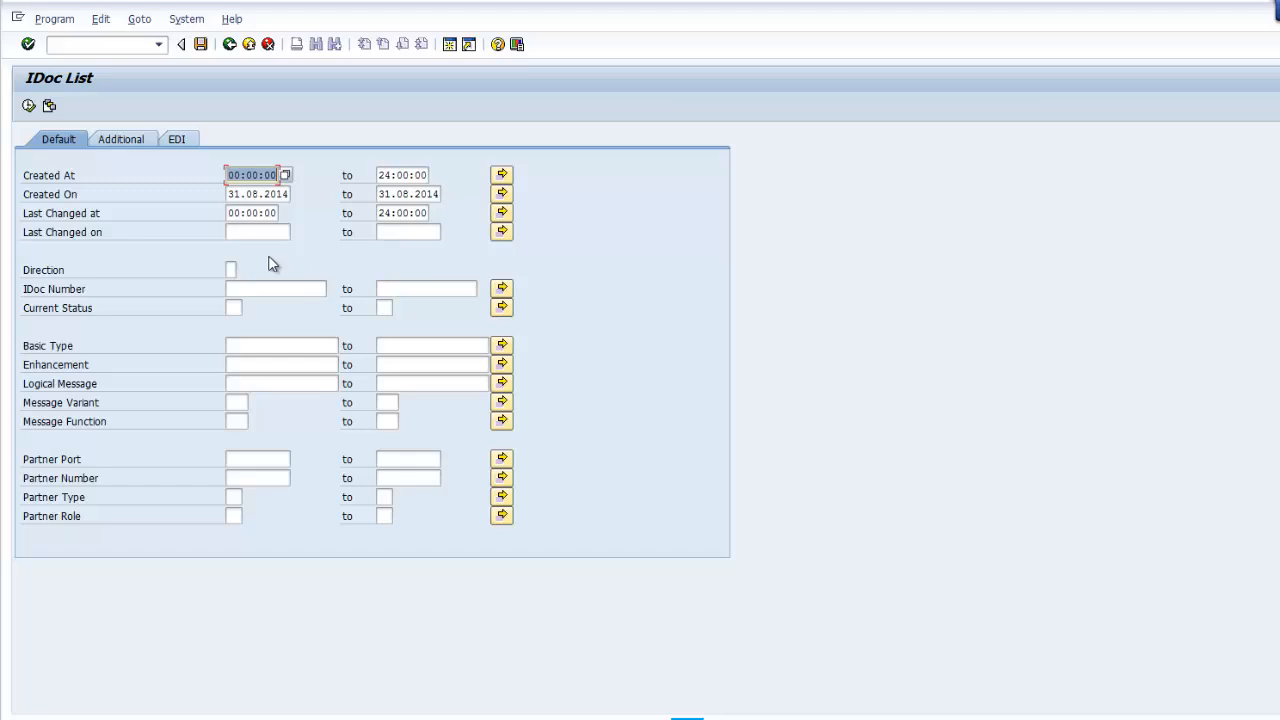
Step: Search for outbound IDocs with direction 1 and basic type ORDERS01, leaving the creation start date empty
click(231, 269)
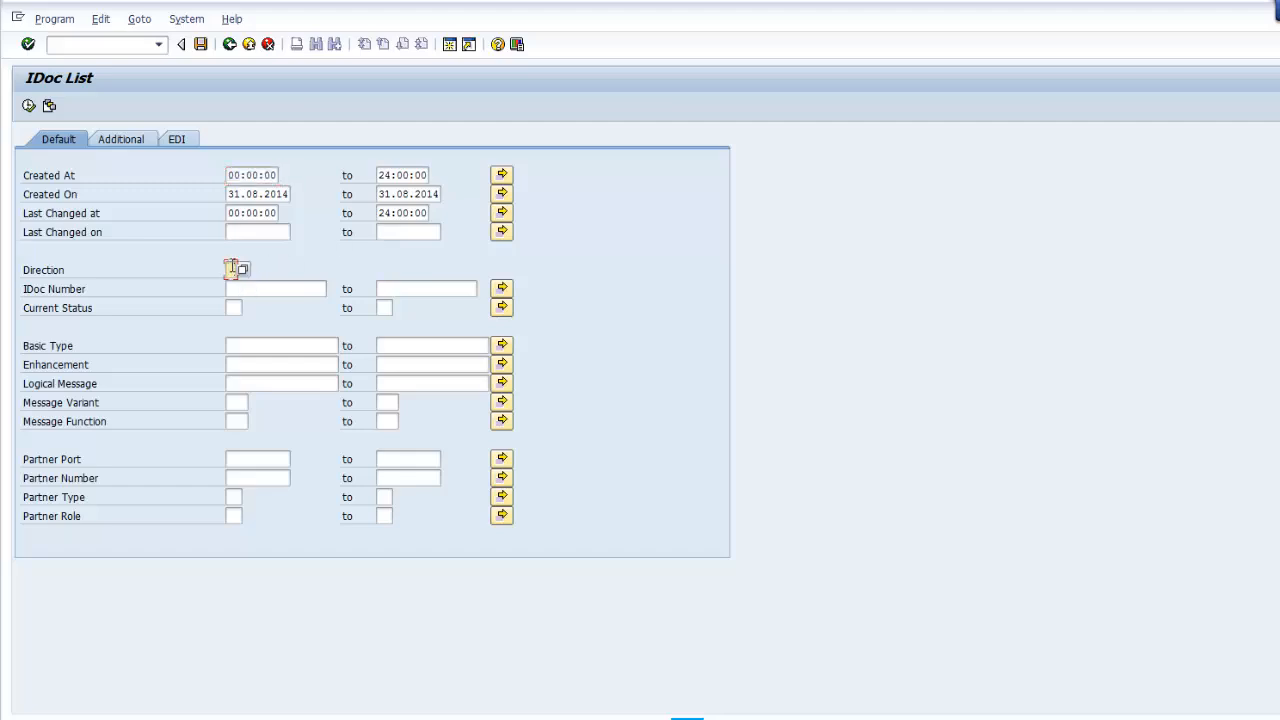
text(1)
drag(228, 195, 395, 195)
key(Delete)
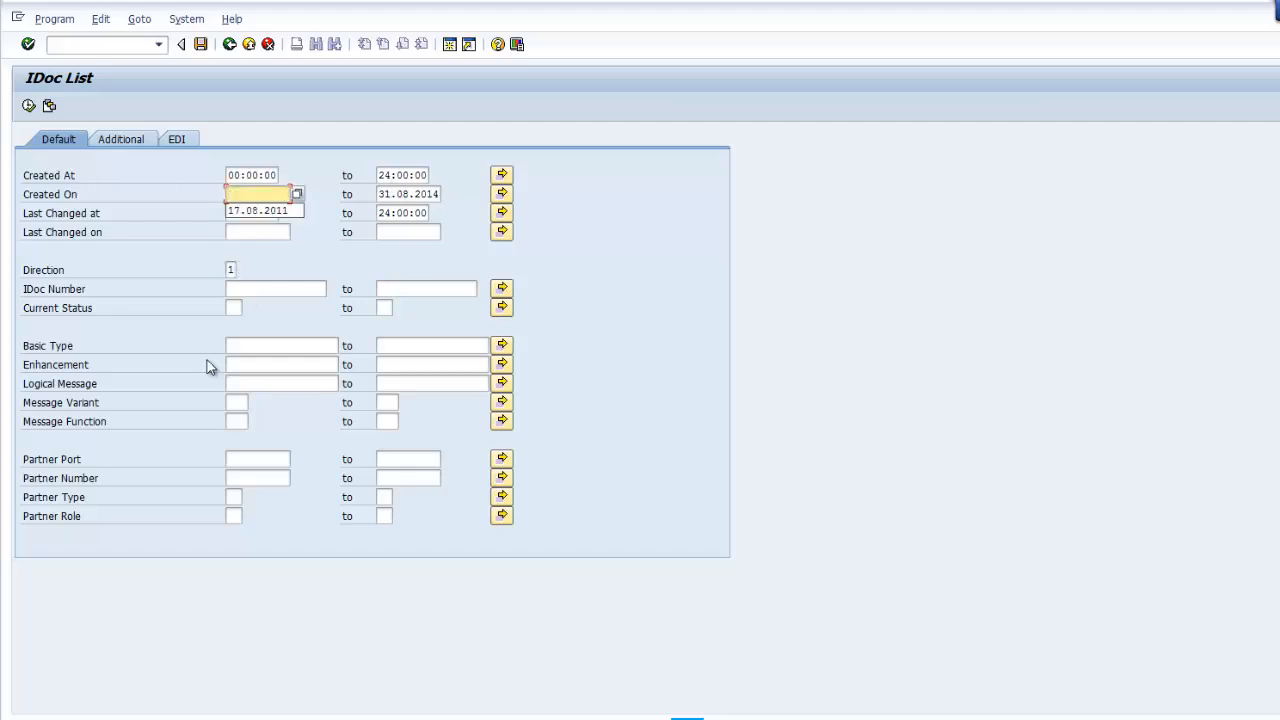
click(238, 347)
click(245, 358)
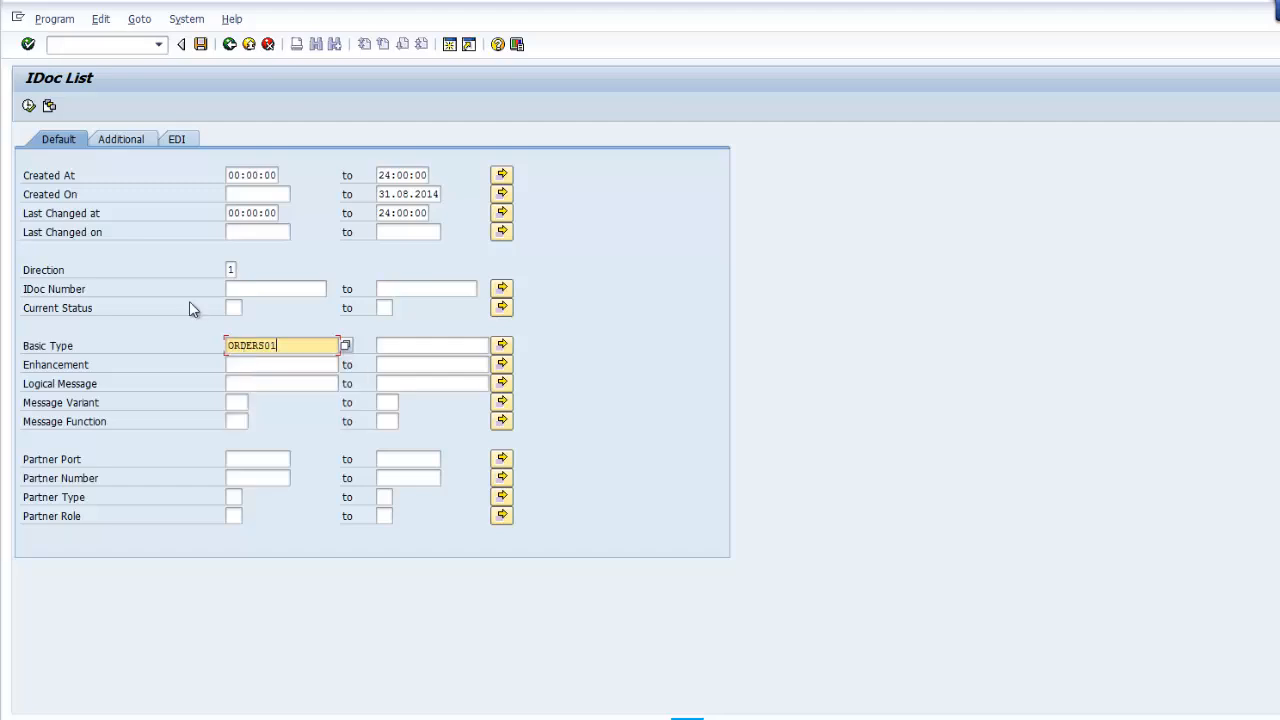
click(28, 106)
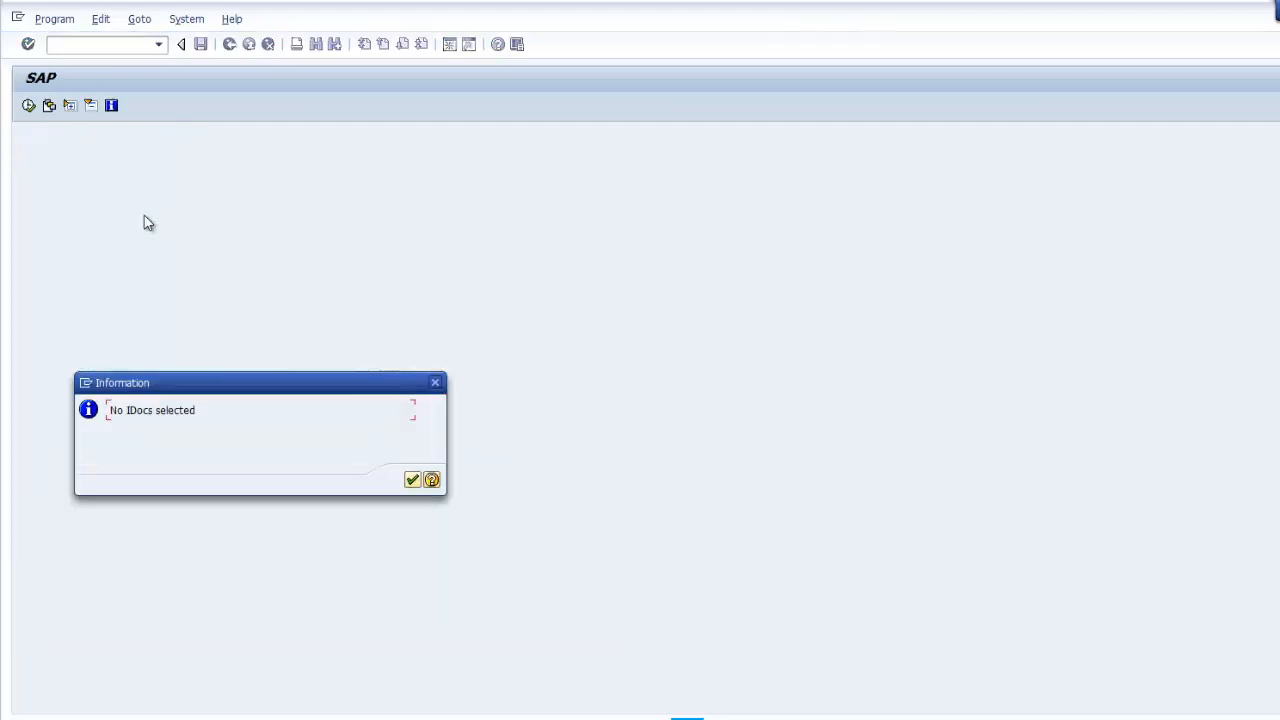
click(412, 480)
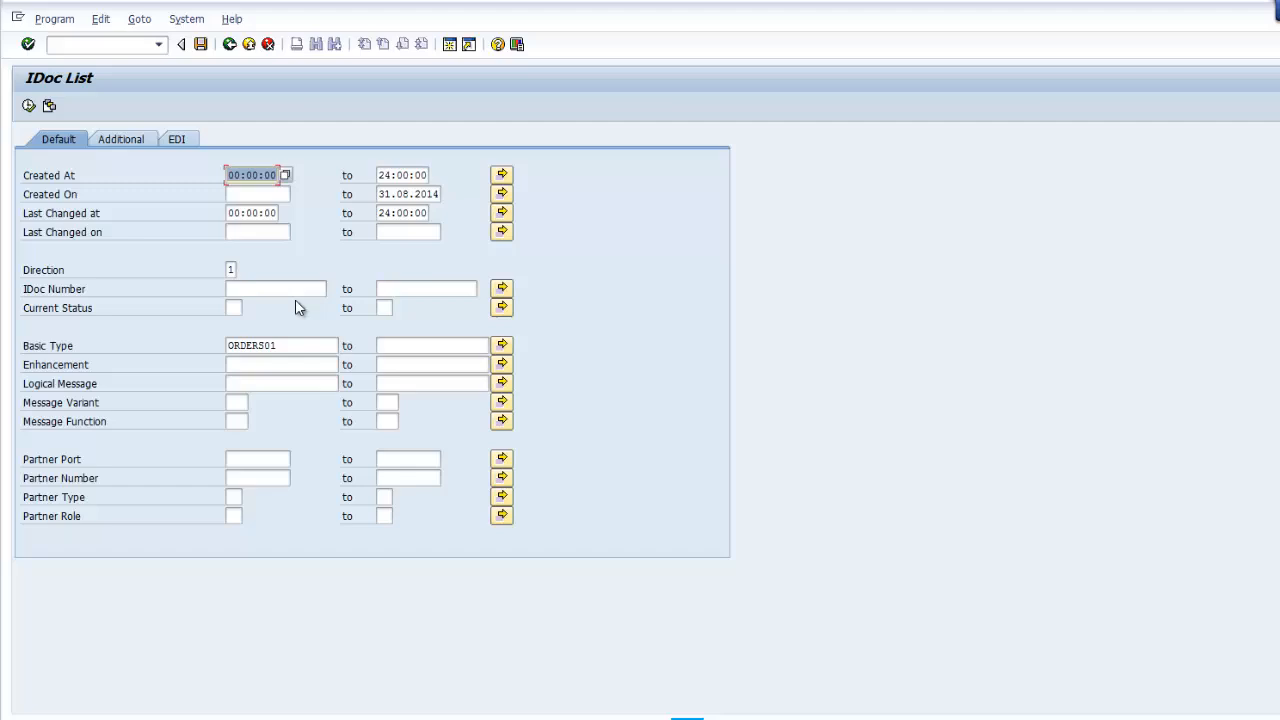
Step: Clear the direction filter and repeat the search for ORDERS01 IDocs
click(238, 270)
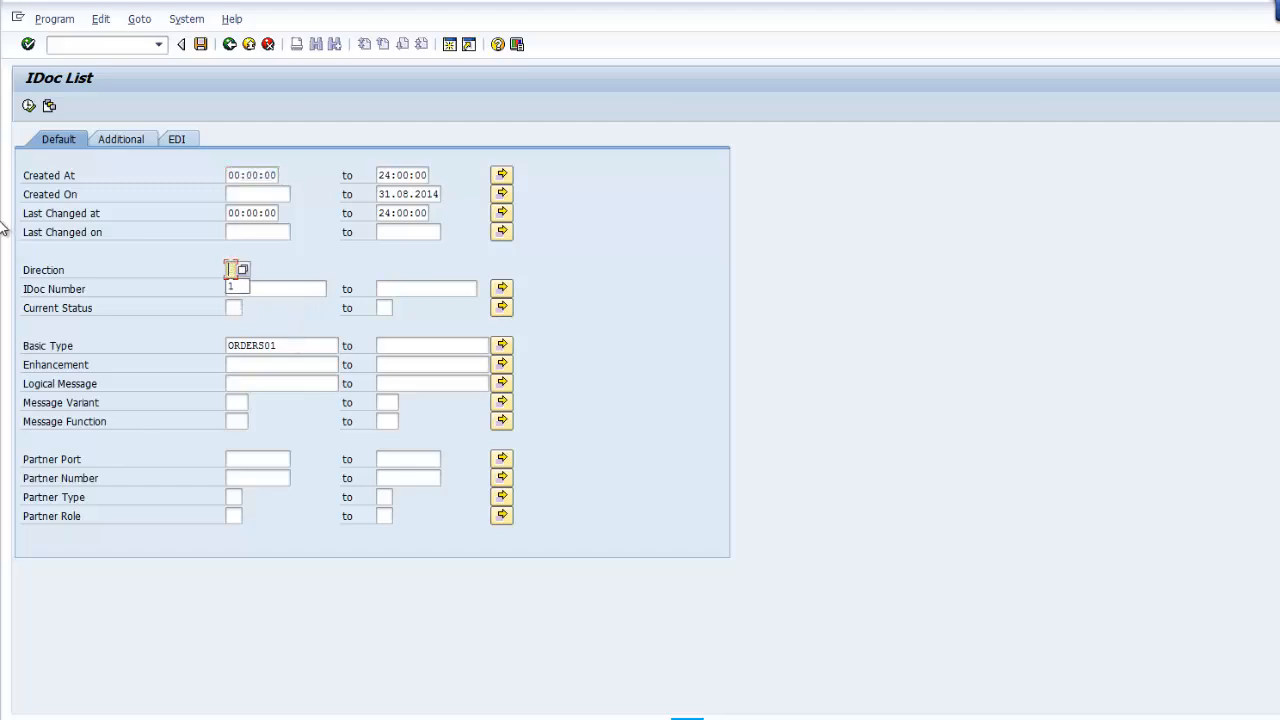
click(28, 107)
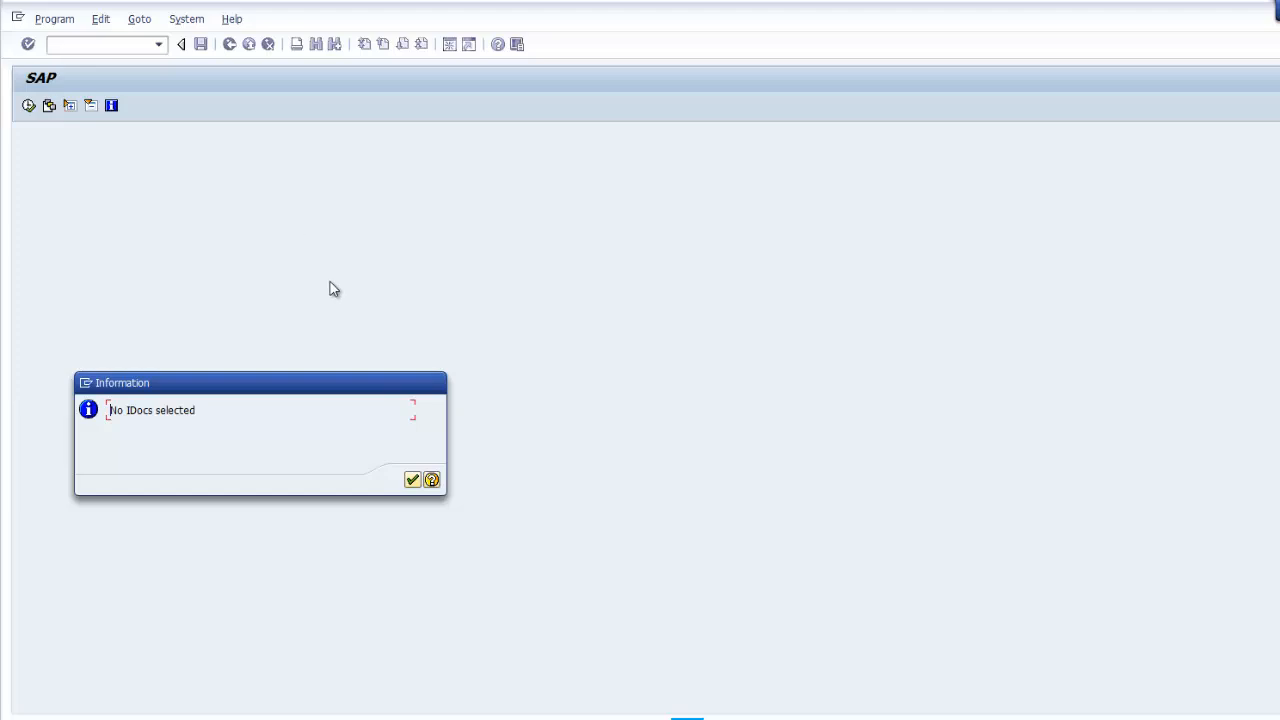
click(412, 480)
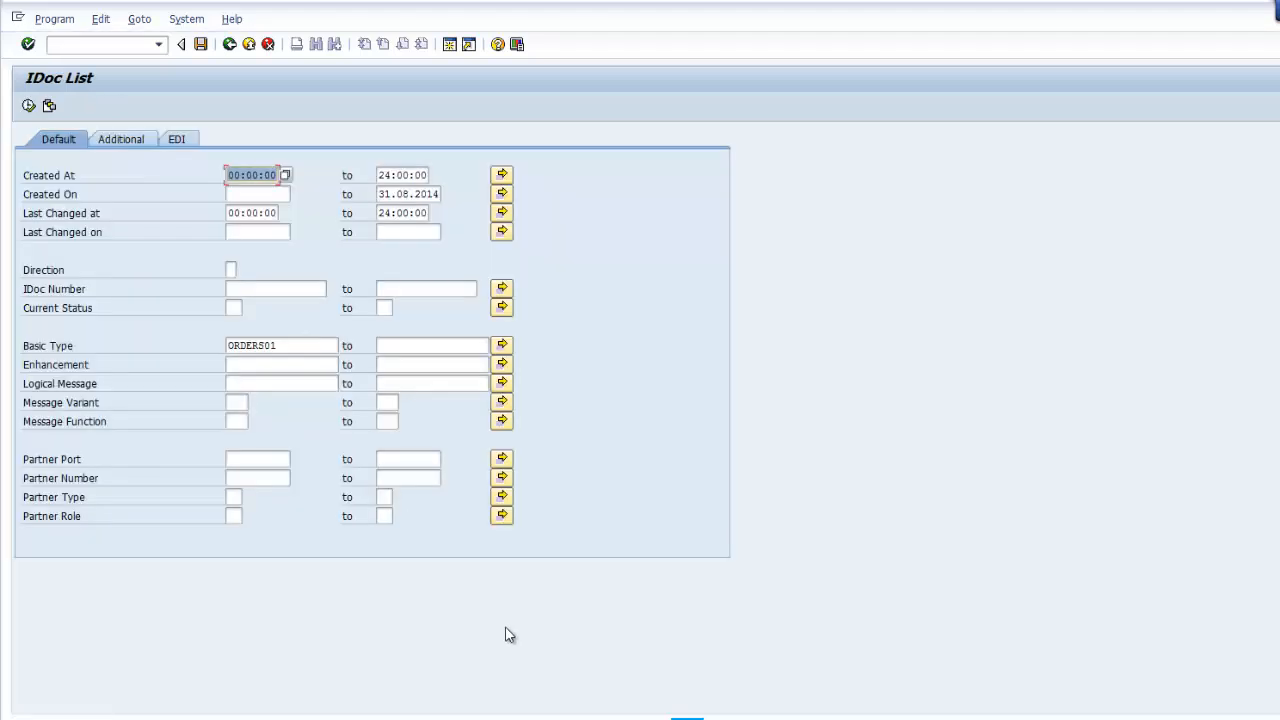
Step: Switch back to the test tool session and open transaction WE02 there
mouse_move(565, 705)
click(600, 665)
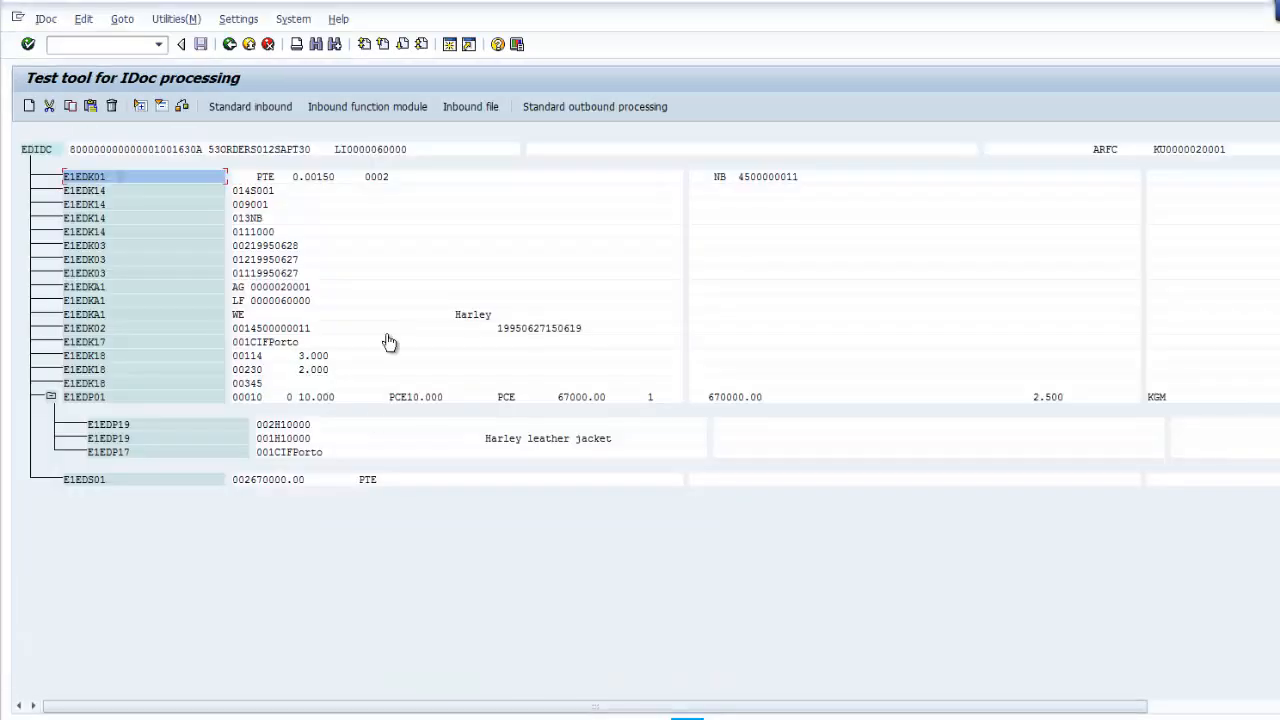
text(/nwe02)
key(Return)
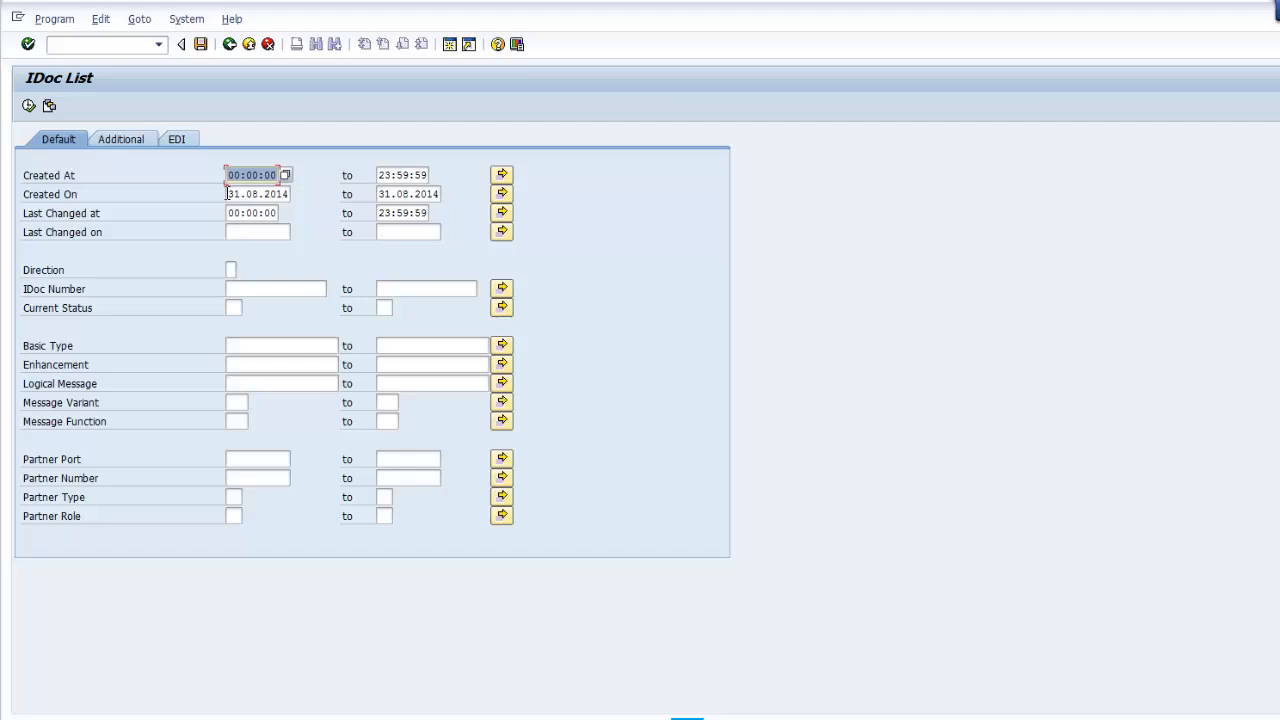
Step: List all IDocs of basic type ORDERS01 created up to 31.08.2014, with the creation start date cleared
drag(227, 194, 292, 193)
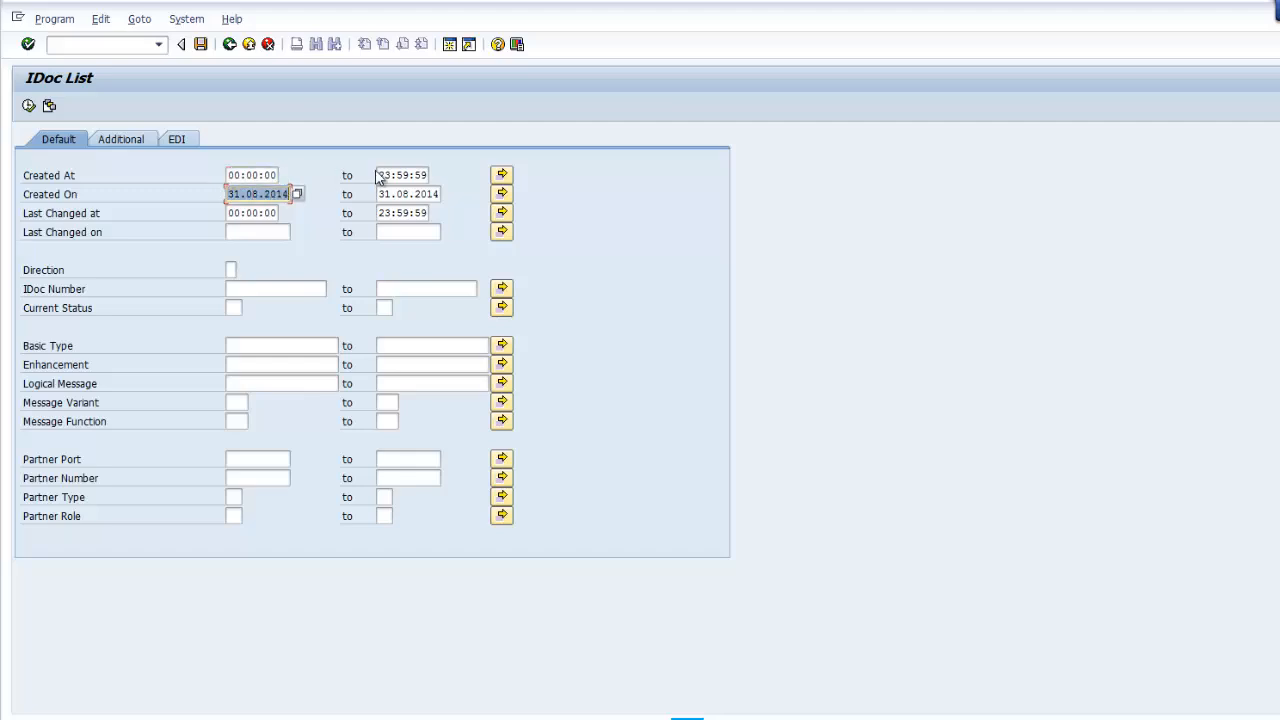
key(Delete)
click(271, 288)
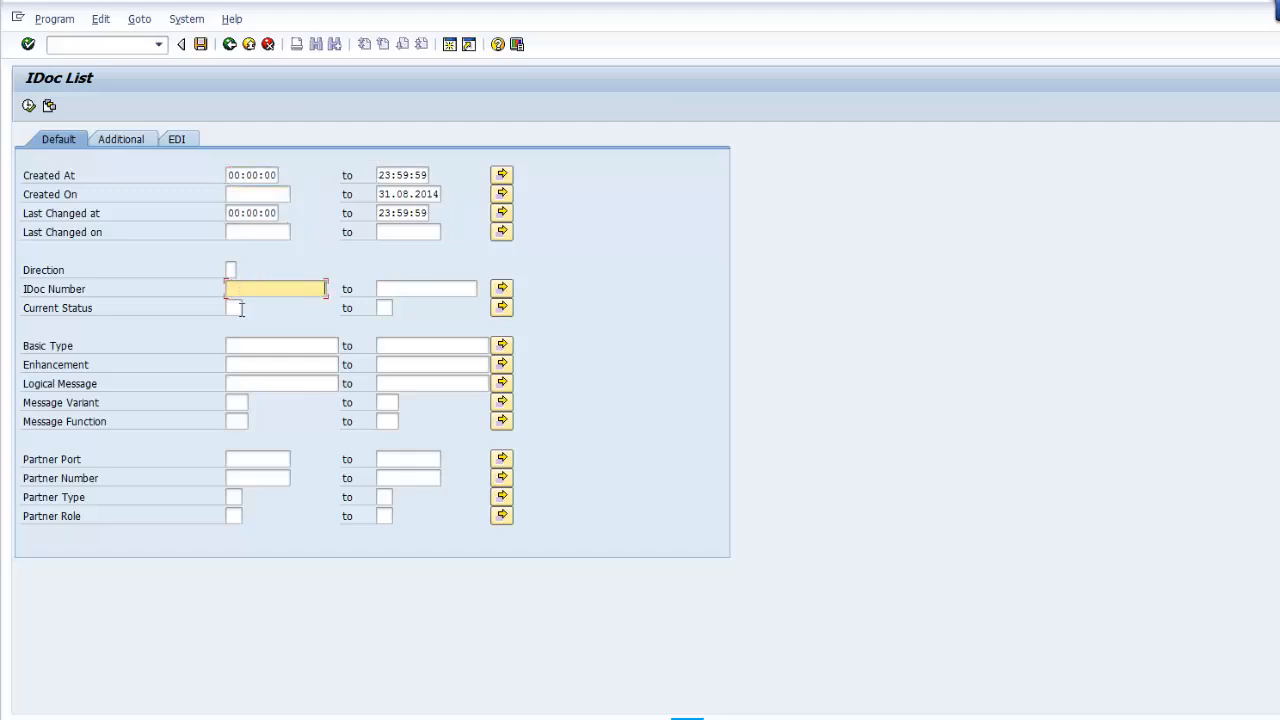
click(249, 346)
key(Down)
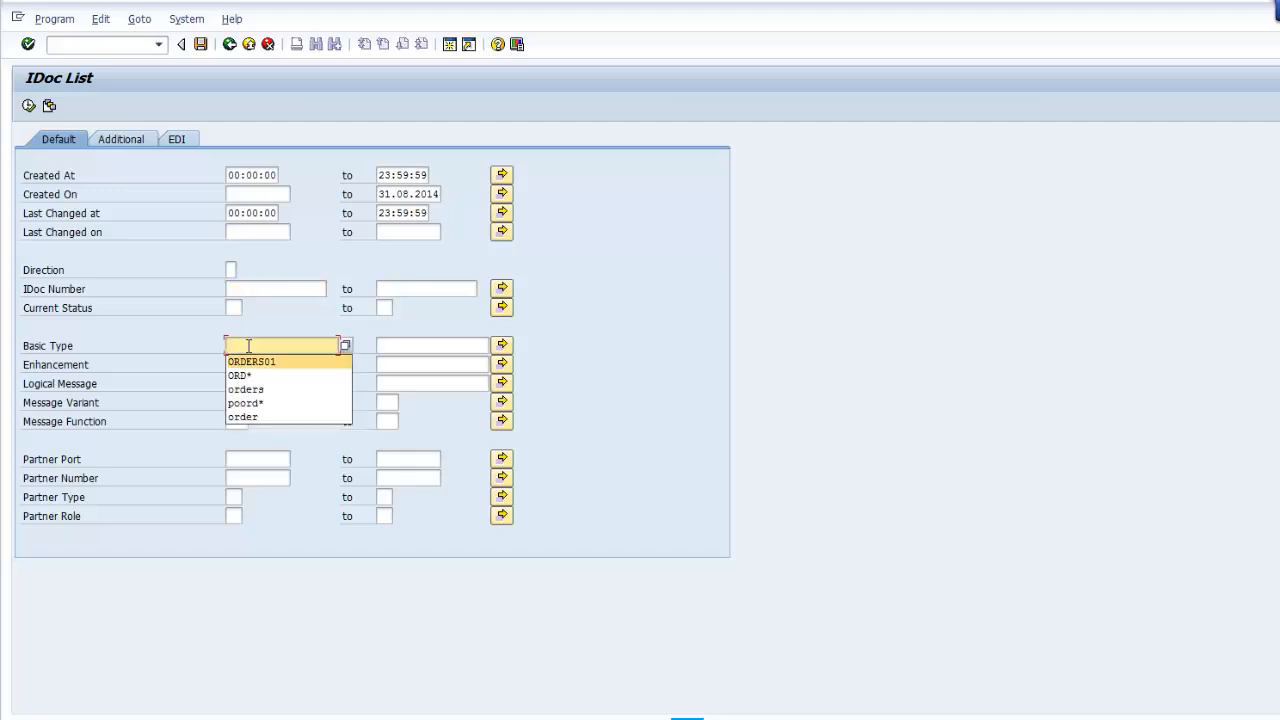
key(Return)
click(29, 106)
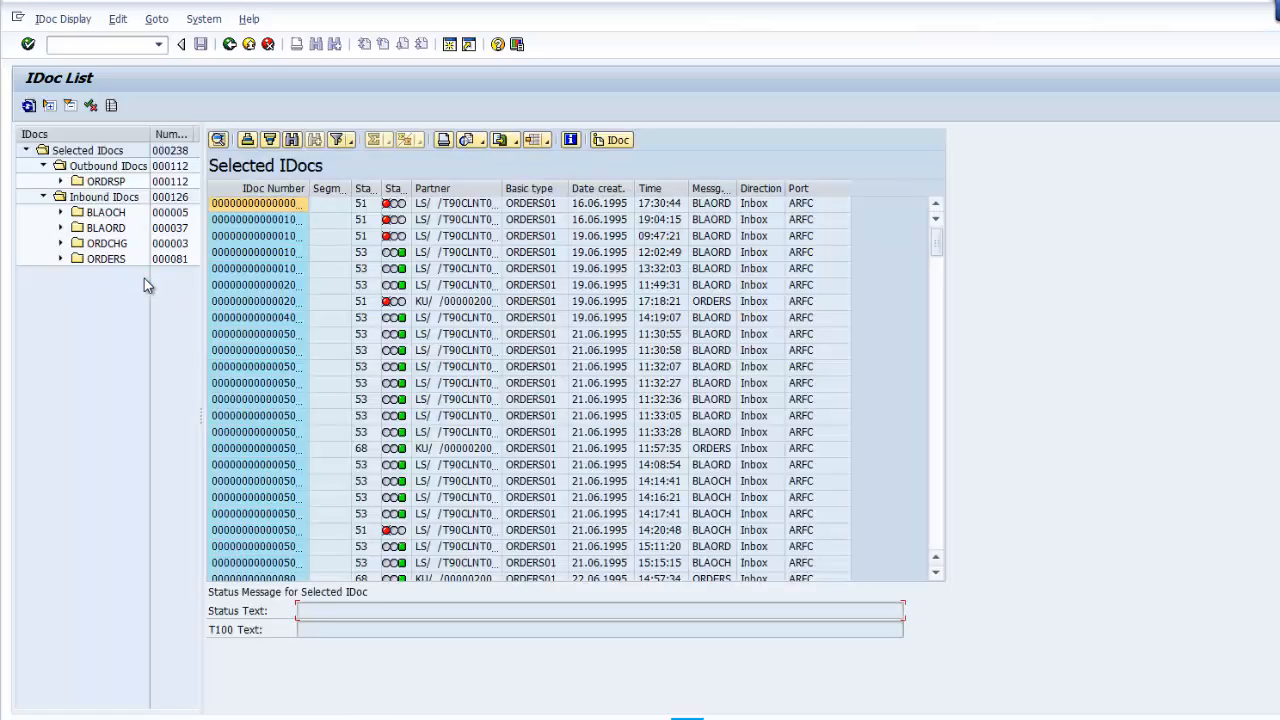
Step: Browse the ORDERS01 IDoc list and display the inbound BLAORD IDoc dated 12.07.1995 at 16:58:43
click(448, 338)
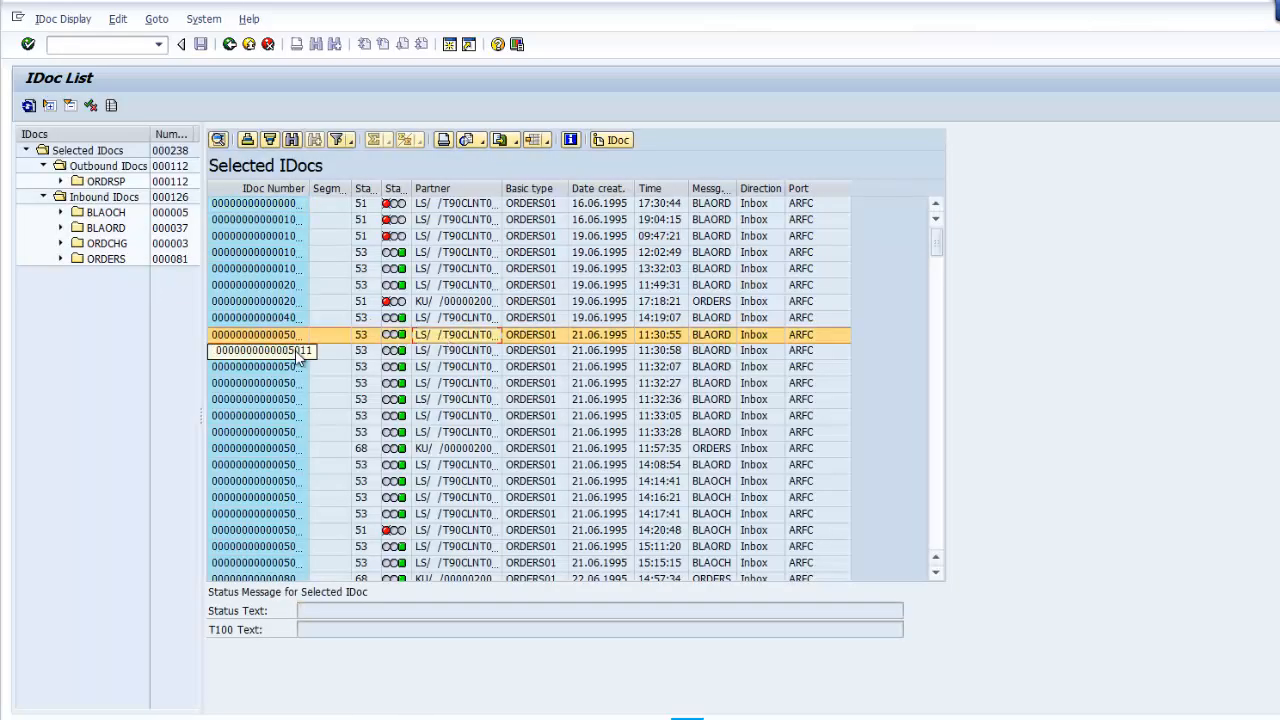
scroll(295, 350, down, 7)
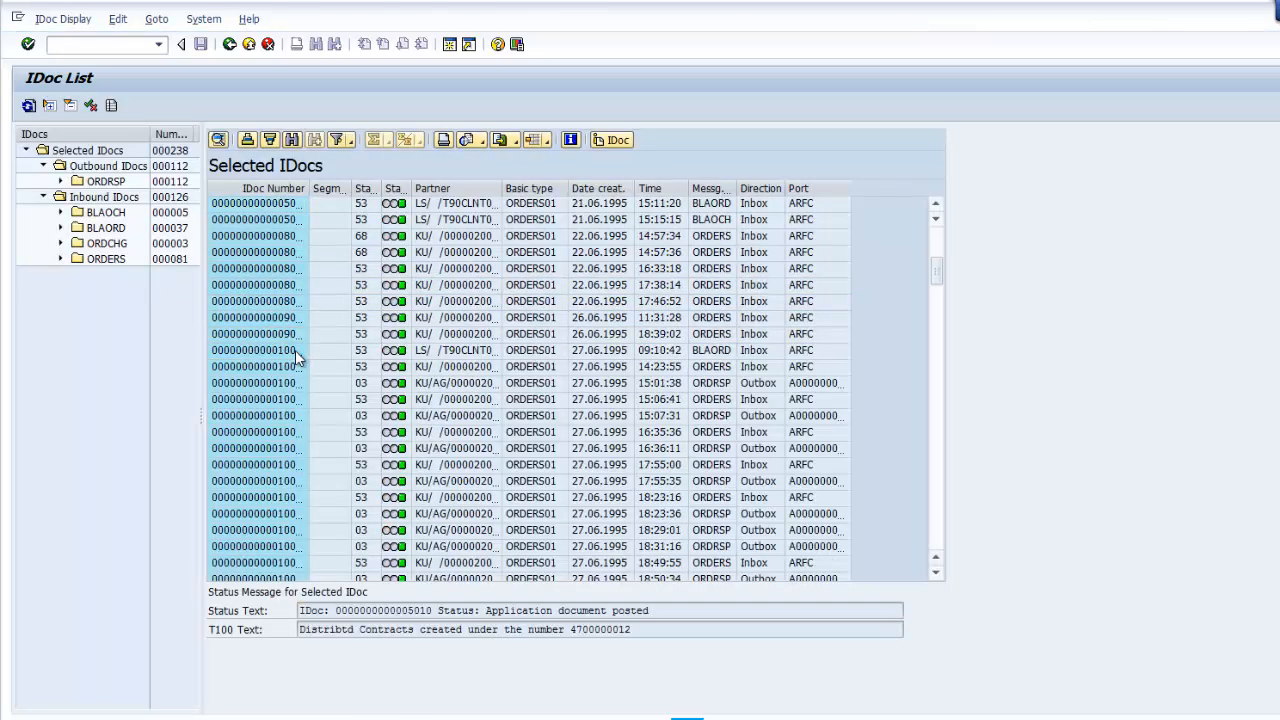
scroll(295, 350, down, 7)
scroll(295, 350, down, 1)
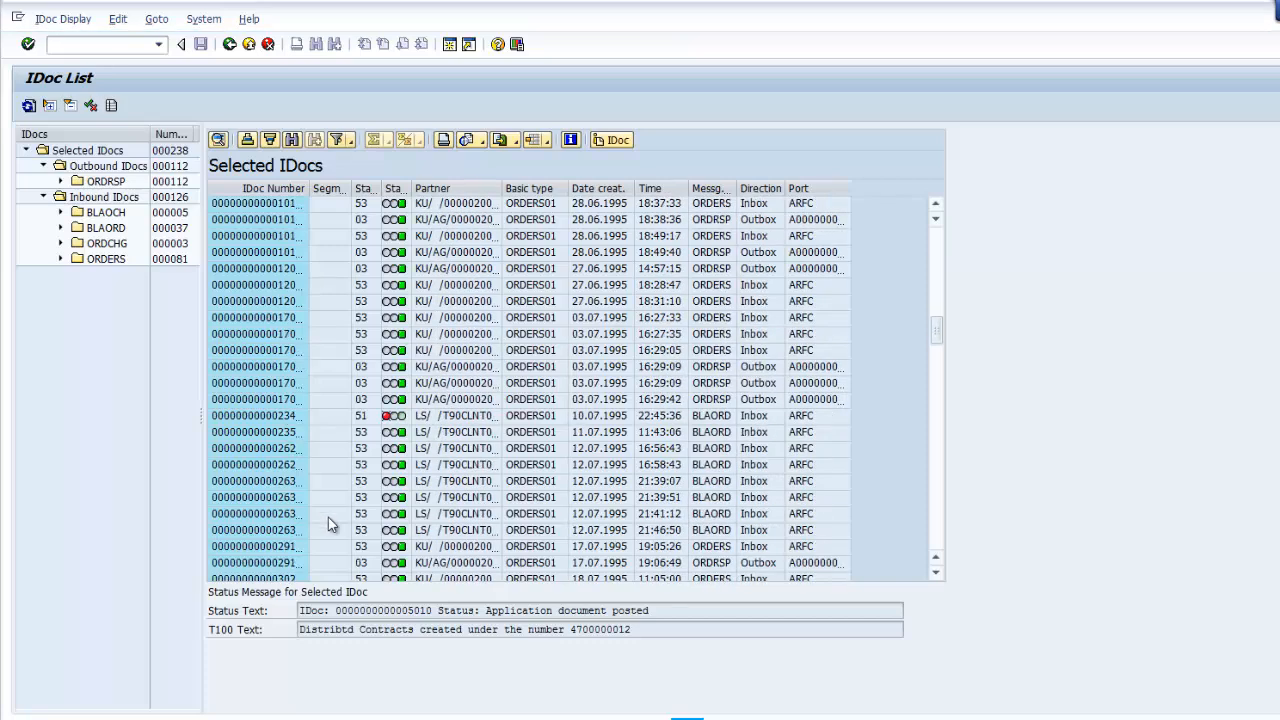
click(272, 467)
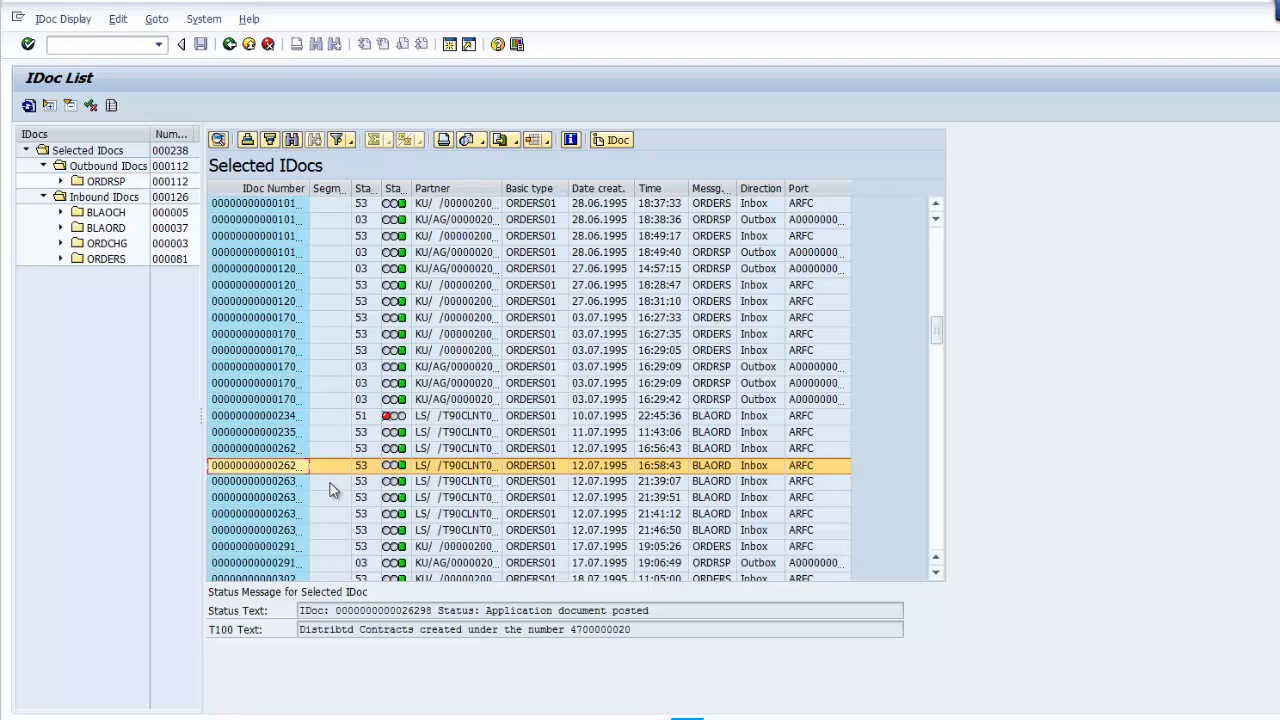
double_click(276, 467)
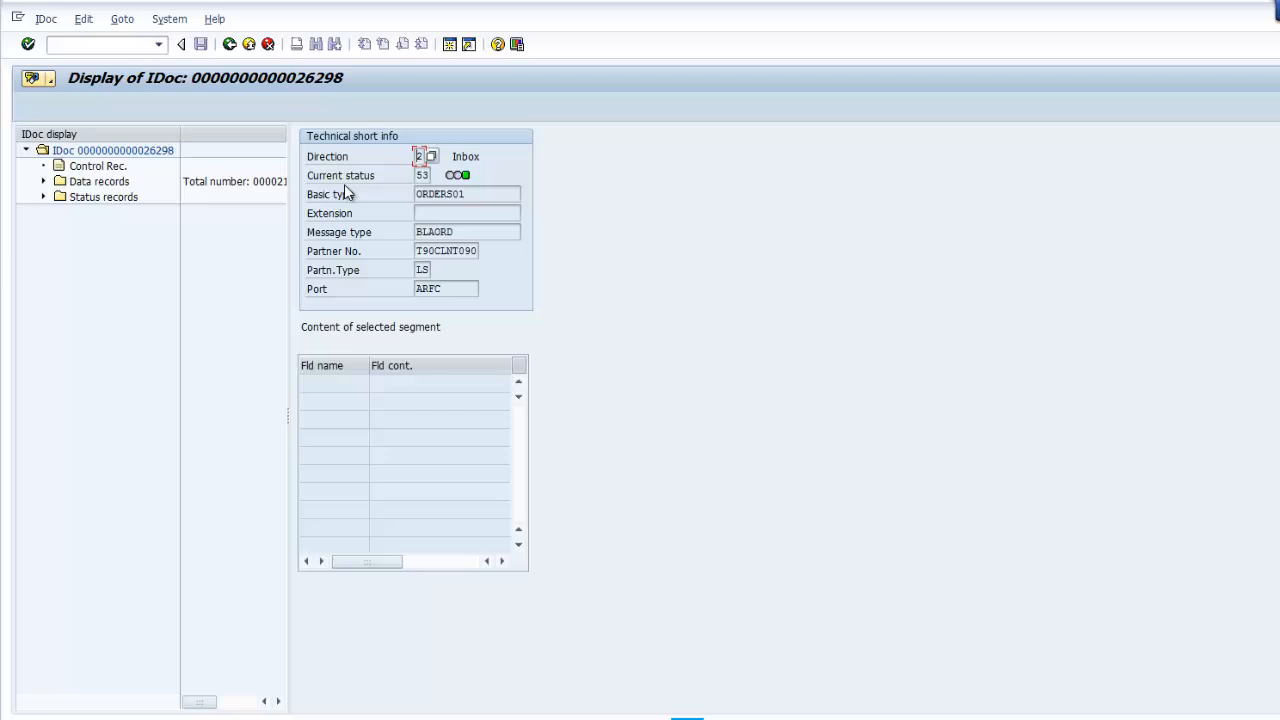
Step: Open the control record of the displayed BLAORD IDoc and examine its partner number and the recipient and sender partner information
click(420, 251)
drag(420, 251, 535, 238)
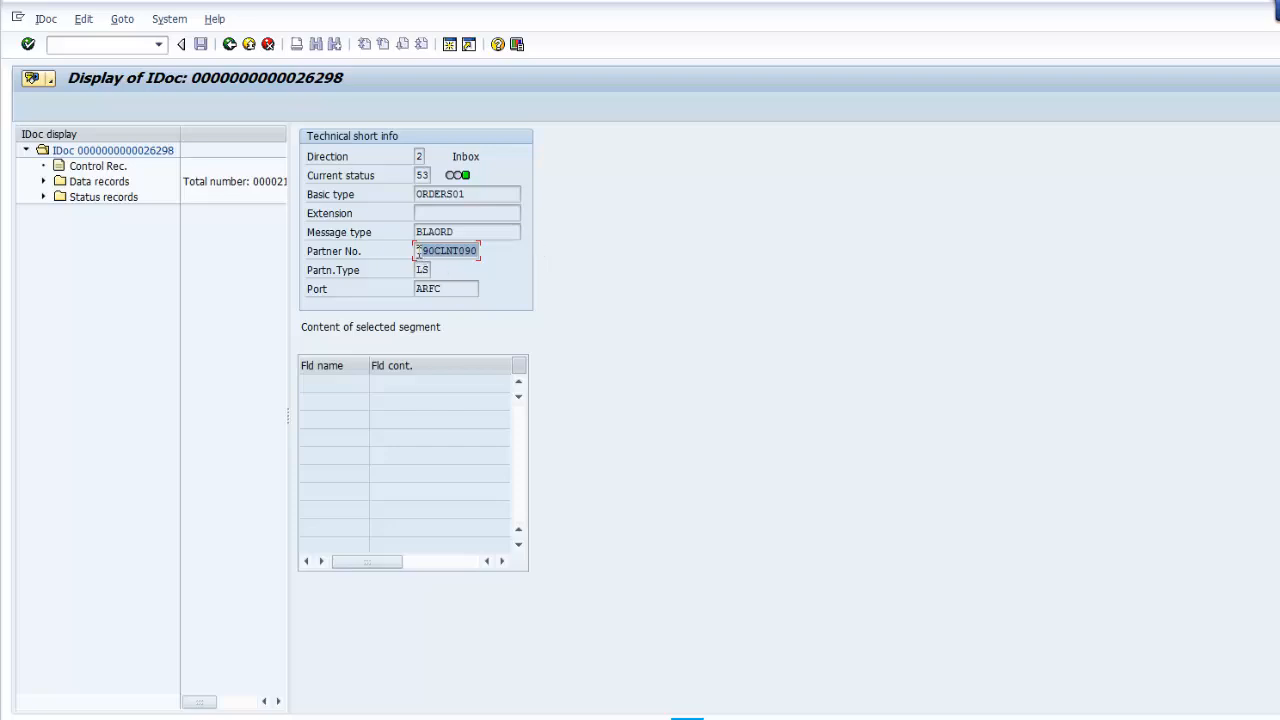
click(89, 171)
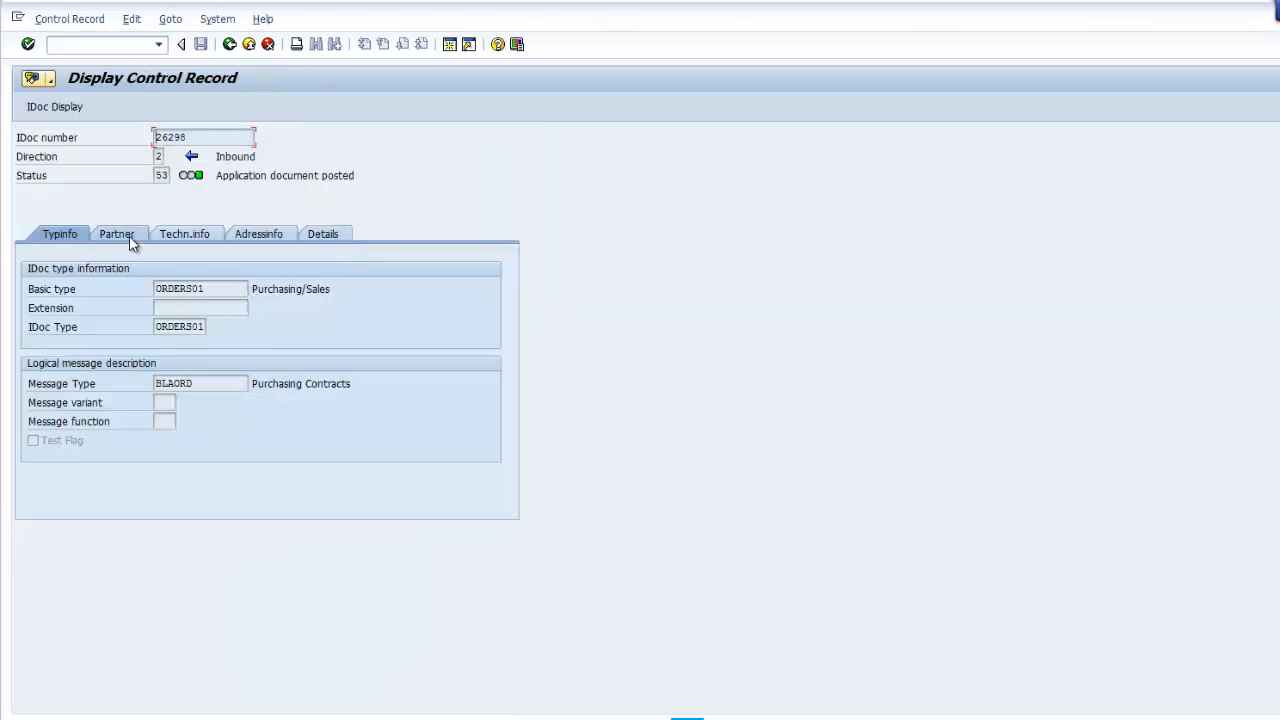
click(128, 238)
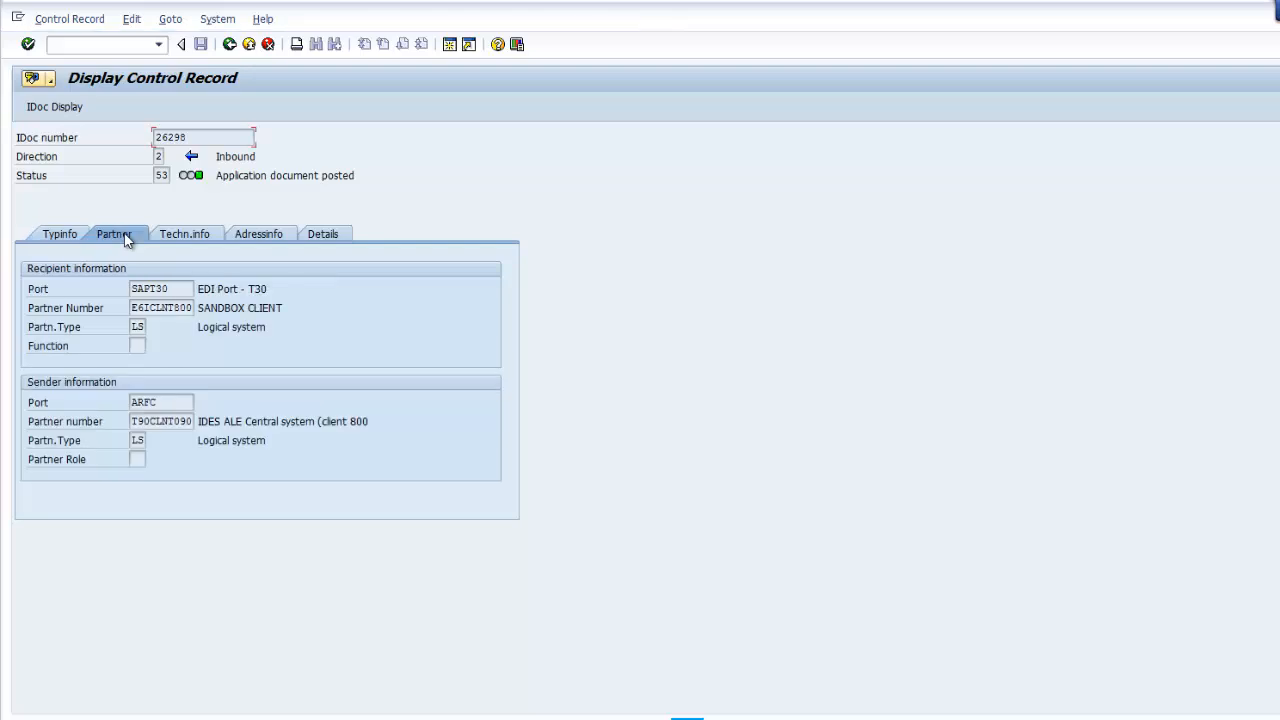
click(176, 288)
drag(176, 288, 66, 273)
drag(132, 308, 244, 317)
click(253, 317)
Step: Open transaction WE20 in a new session and display the logical system partner profile E6ICLNT800
click(104, 50)
text(/owe)
text(02)
key(Return)
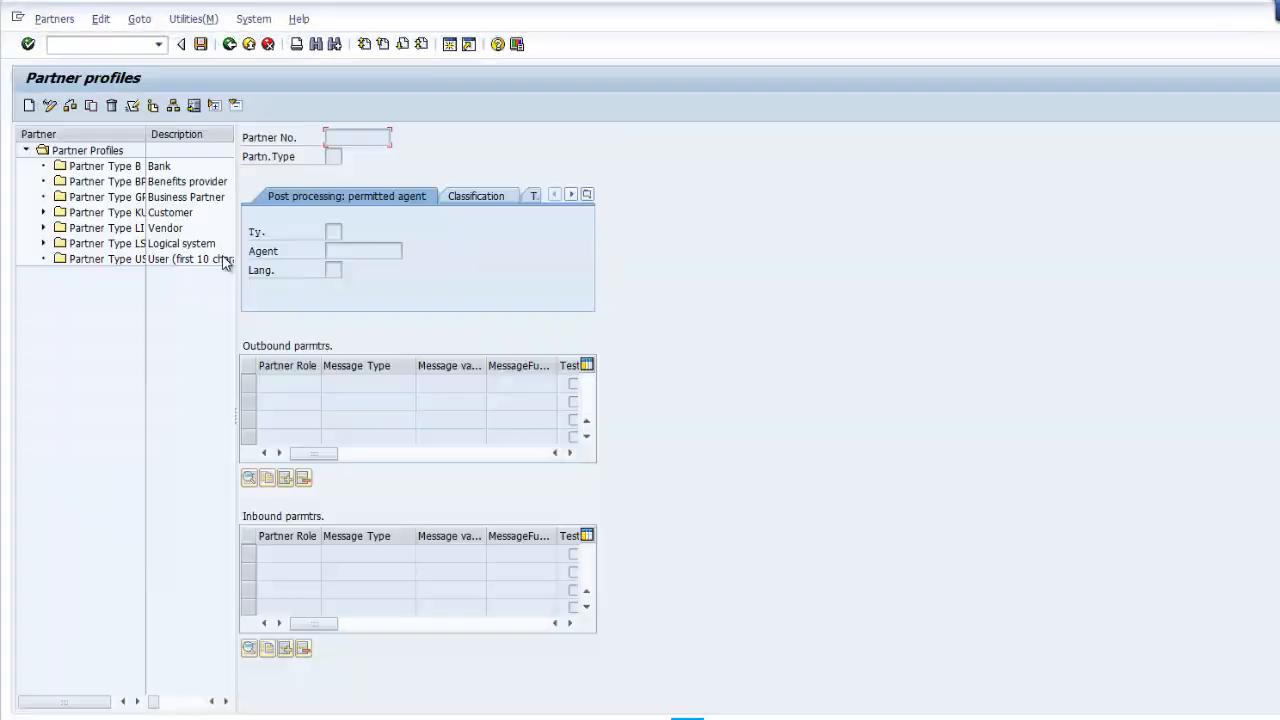
click(43, 244)
click(92, 287)
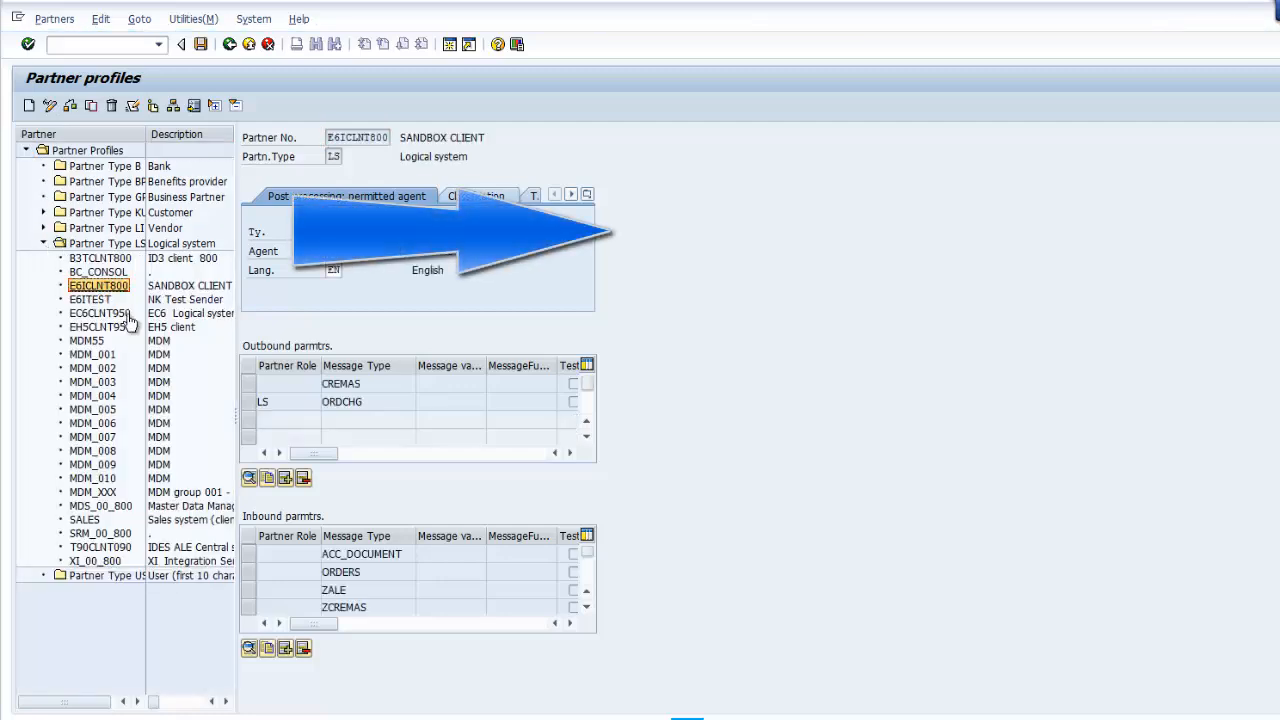
Step: Open the inbound parameters of message type ORDERS, try the background program trigger, and set processing back to Trigger Immediately
click(254, 572)
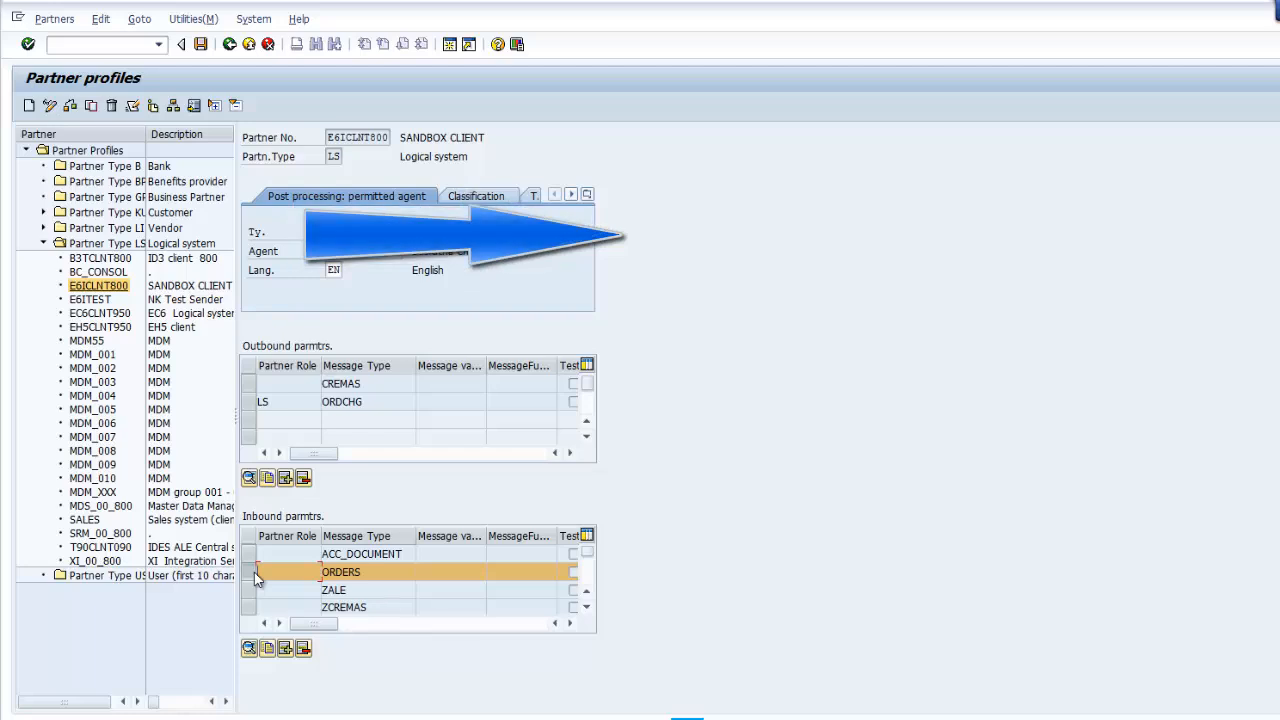
click(249, 649)
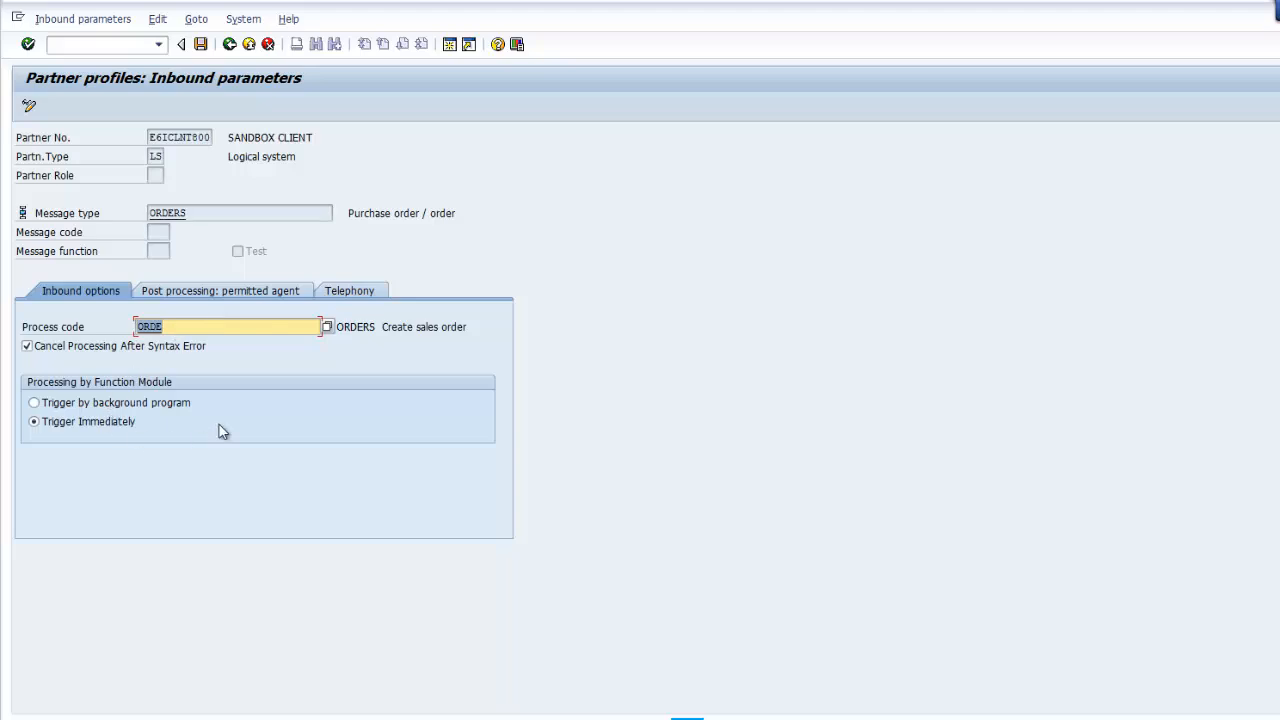
click(66, 405)
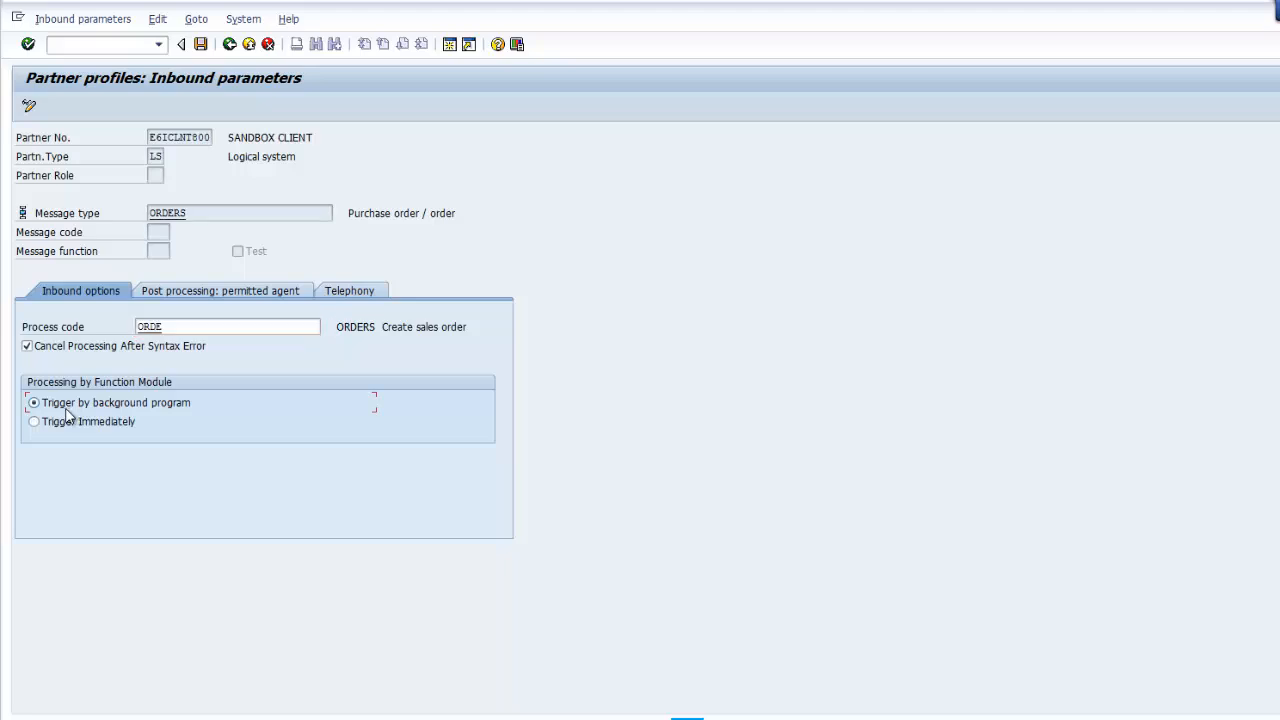
click(66, 427)
Step: Replace the partner profile screen with transaction BD20 and go to its message type selection
click(110, 47)
text(/nbd20)
key(Return)
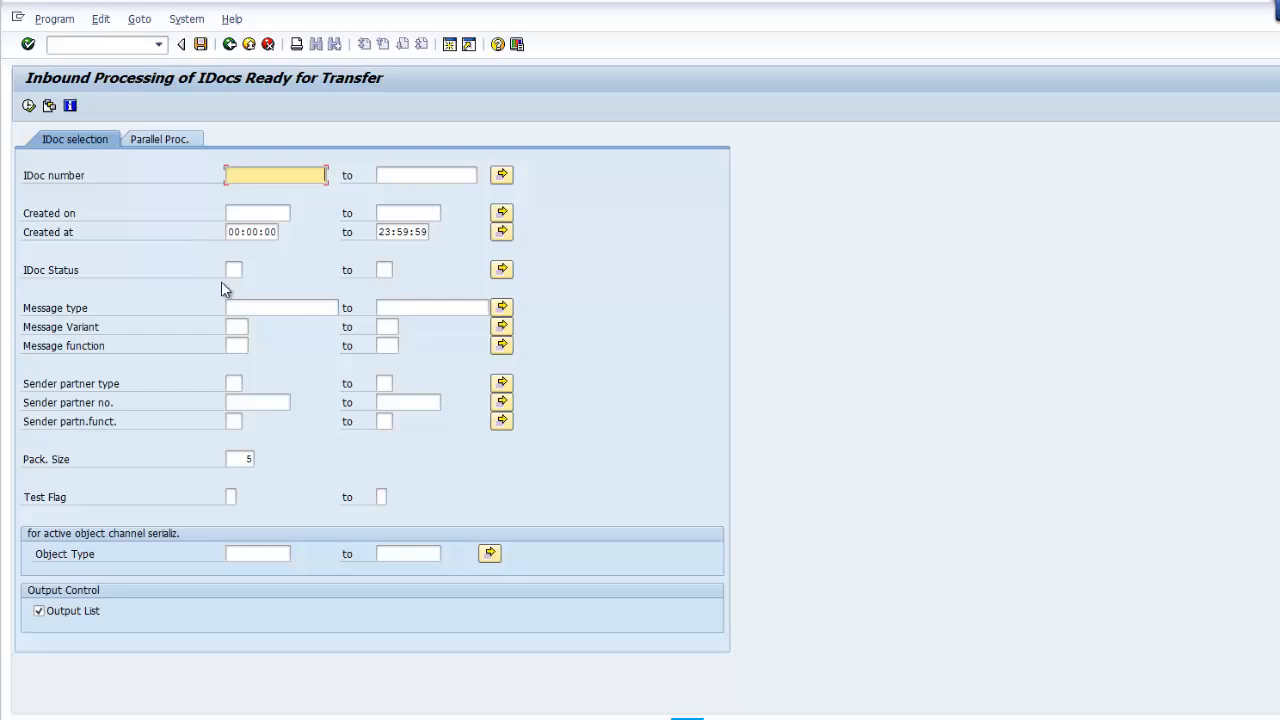
click(230, 306)
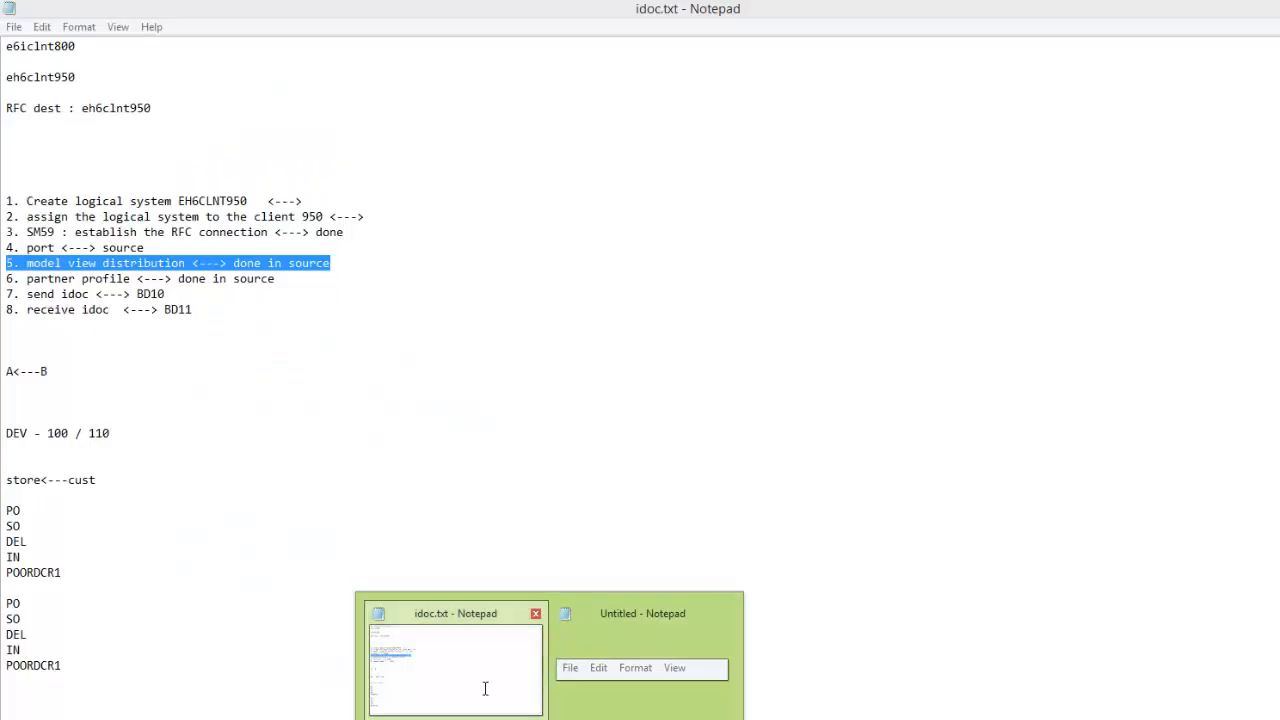
Step: Switch to idoc.txt in Notepad and highlight the POORDCR1 entry at the end of the first document list
click(486, 690)
click(261, 497)
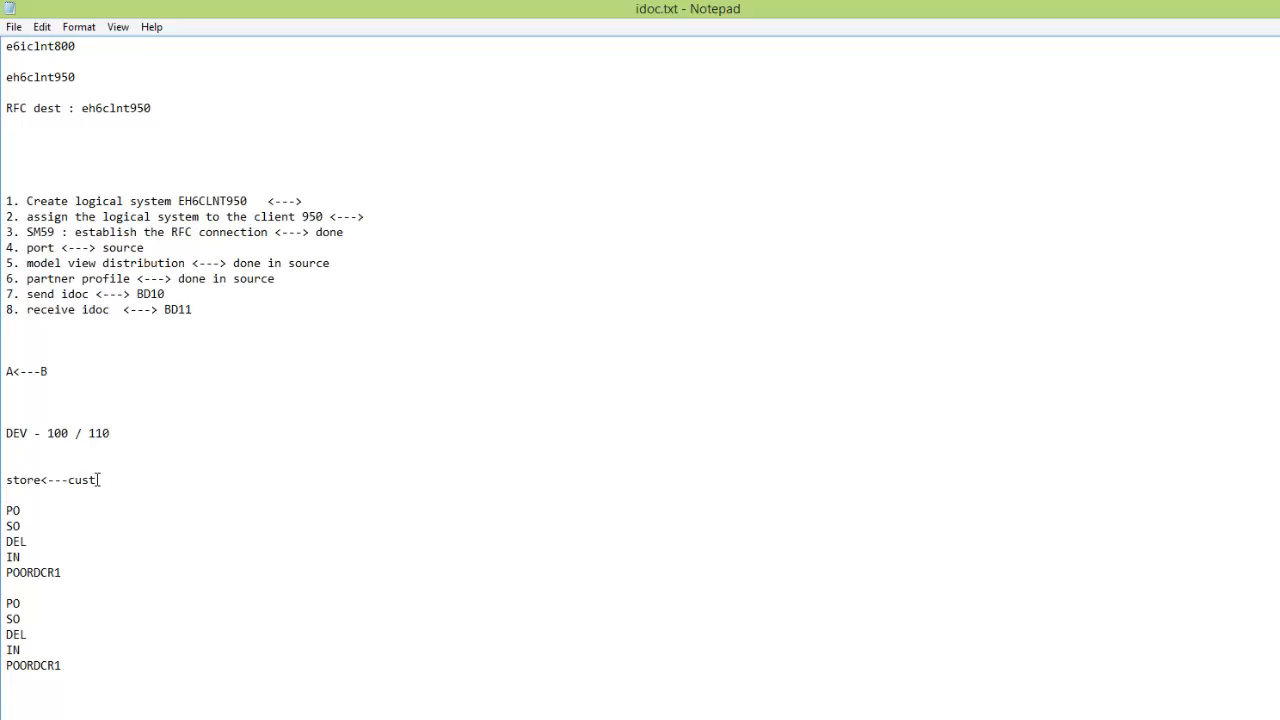
click(30, 510)
click(27, 526)
click(69, 573)
drag(66, 573, 13, 573)
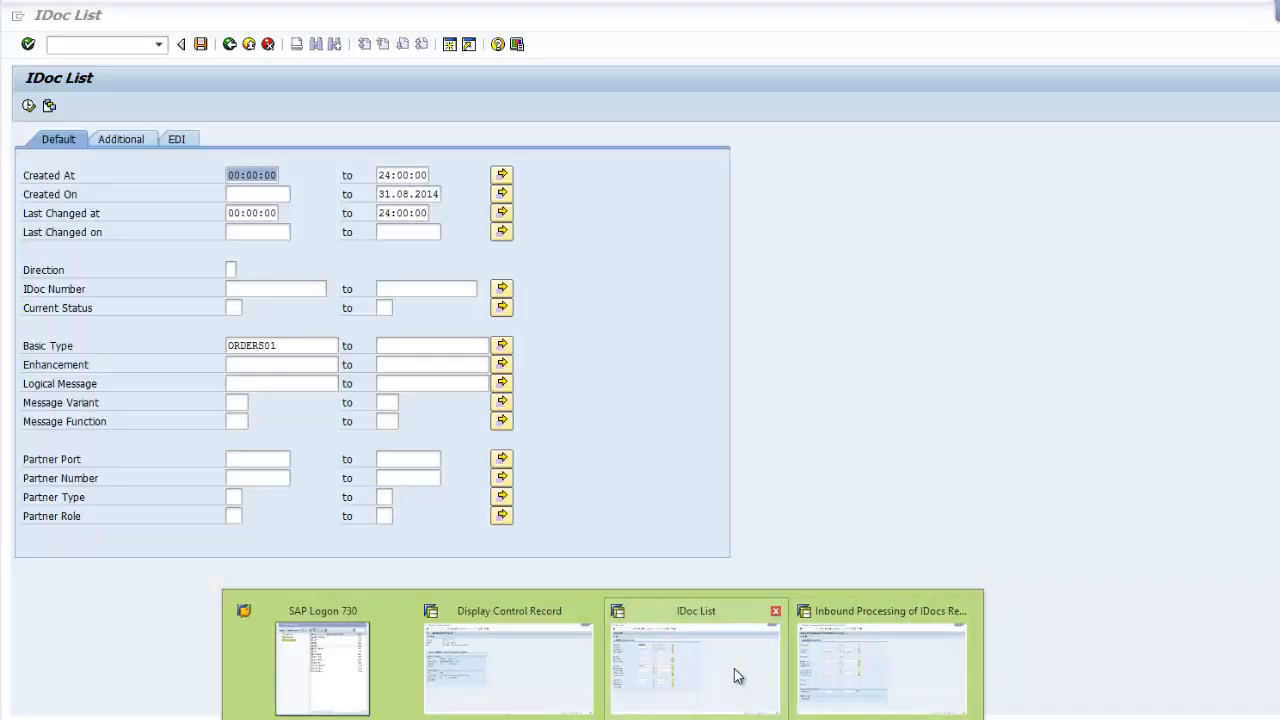
Step: Return to SAP and bring up the session for inbound processing of IDocs ready for transfer
click(734, 668)
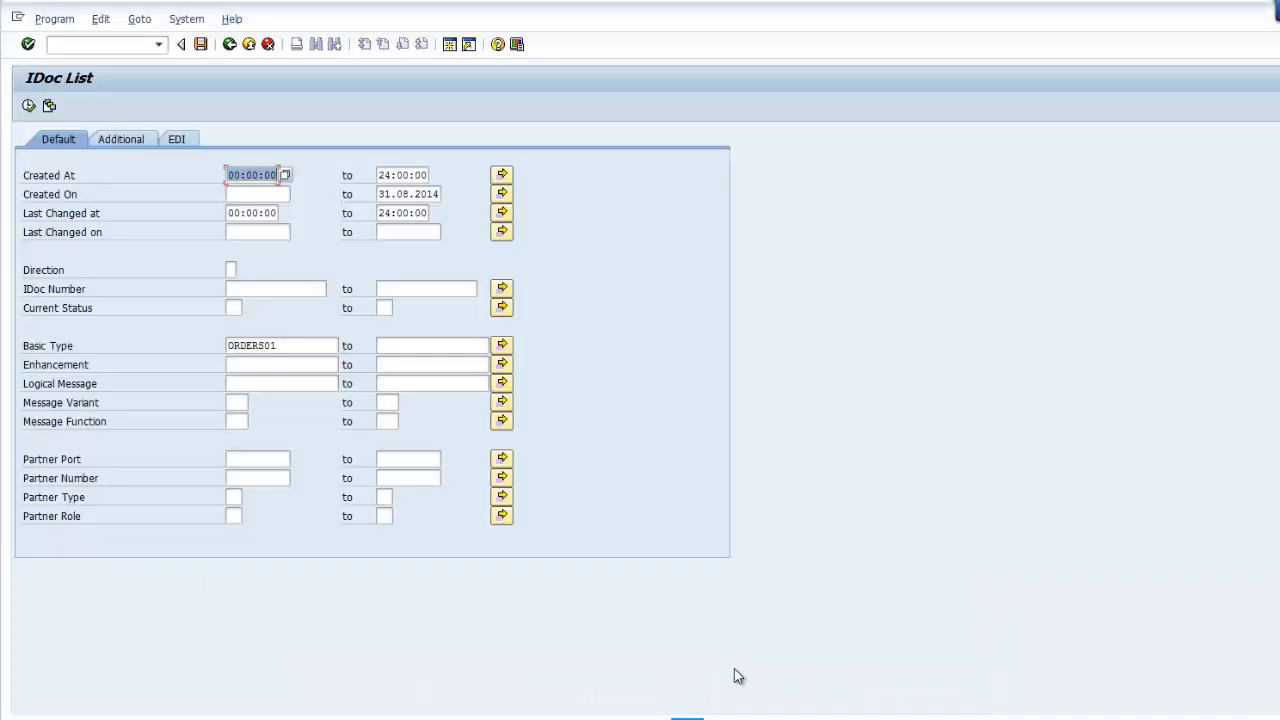
mouse_move(690, 716)
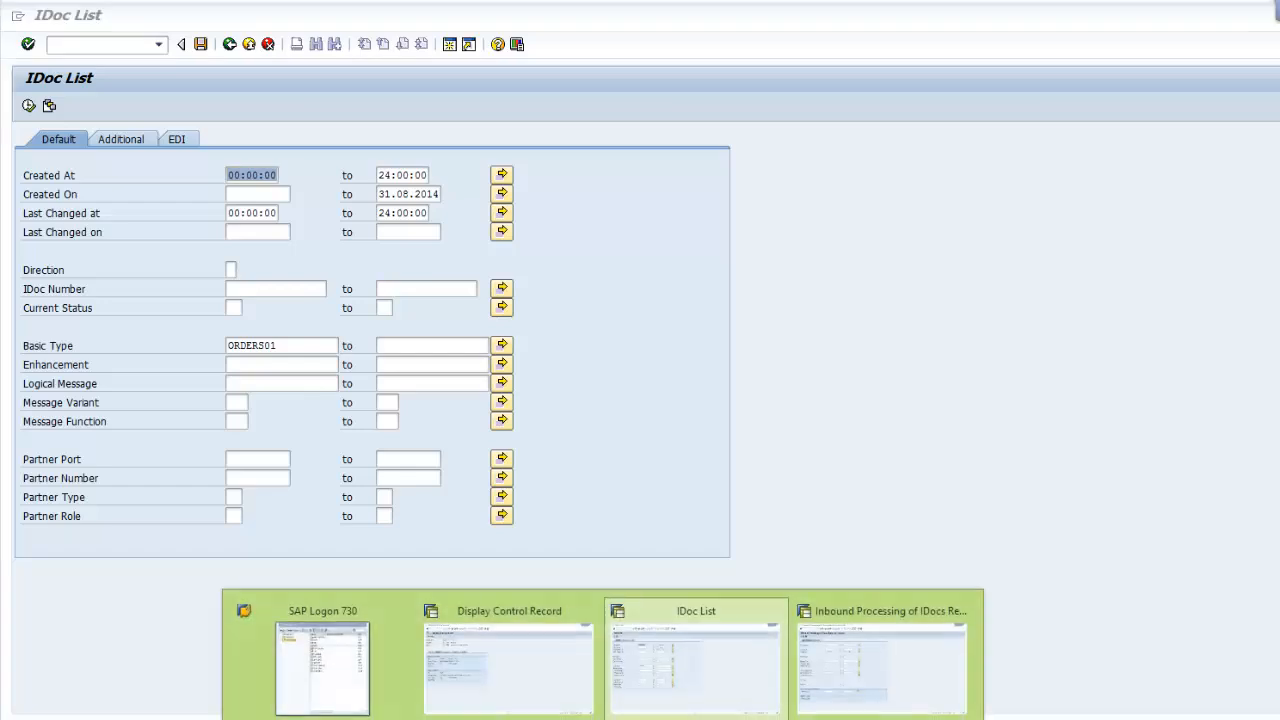
click(846, 677)
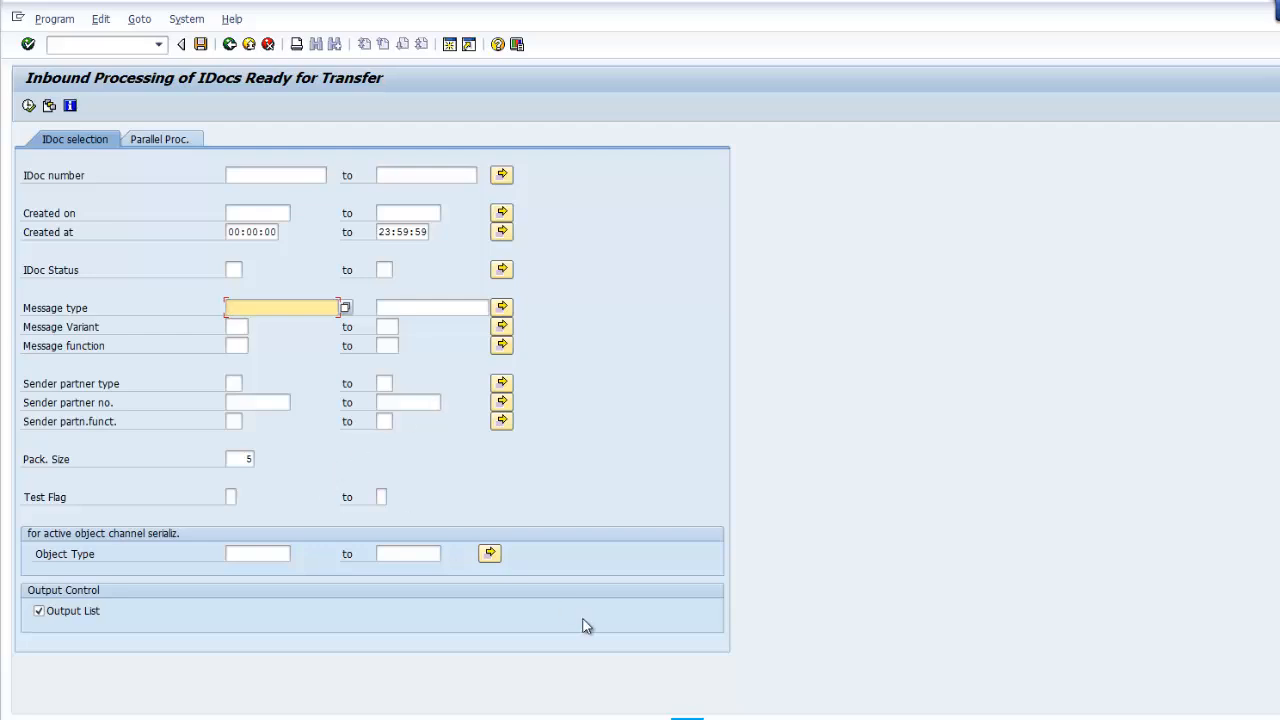
Step: Switch to idoc.txt in Notepad and compare the two PO, SO, DEL, IN, POORDCR1 lists by highlighting each in turn
mouse_move(687, 716)
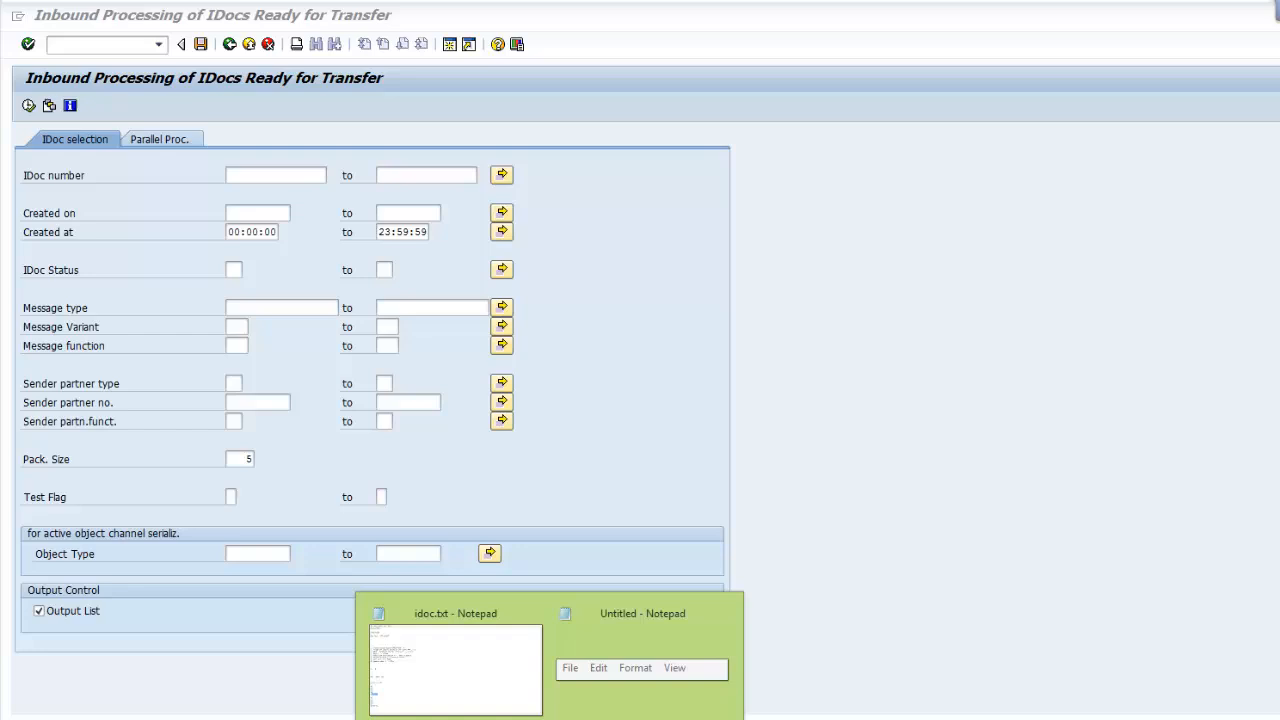
click(509, 706)
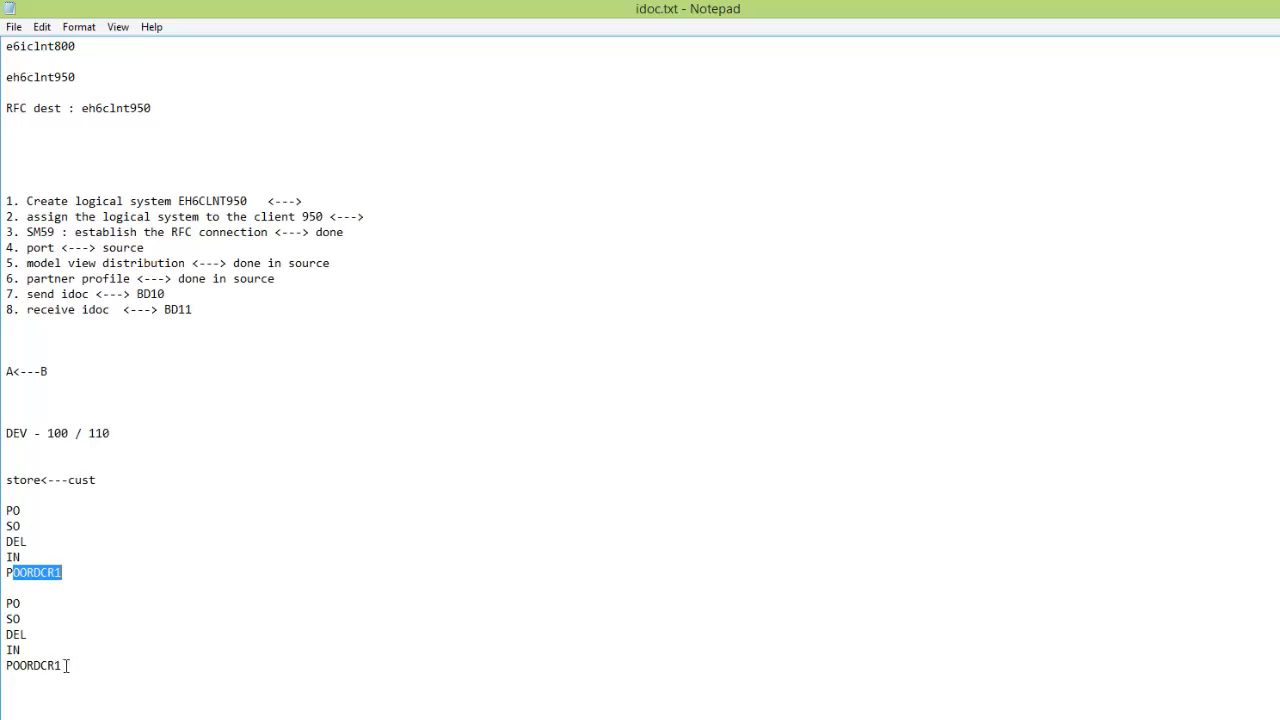
drag(66, 665, 7, 588)
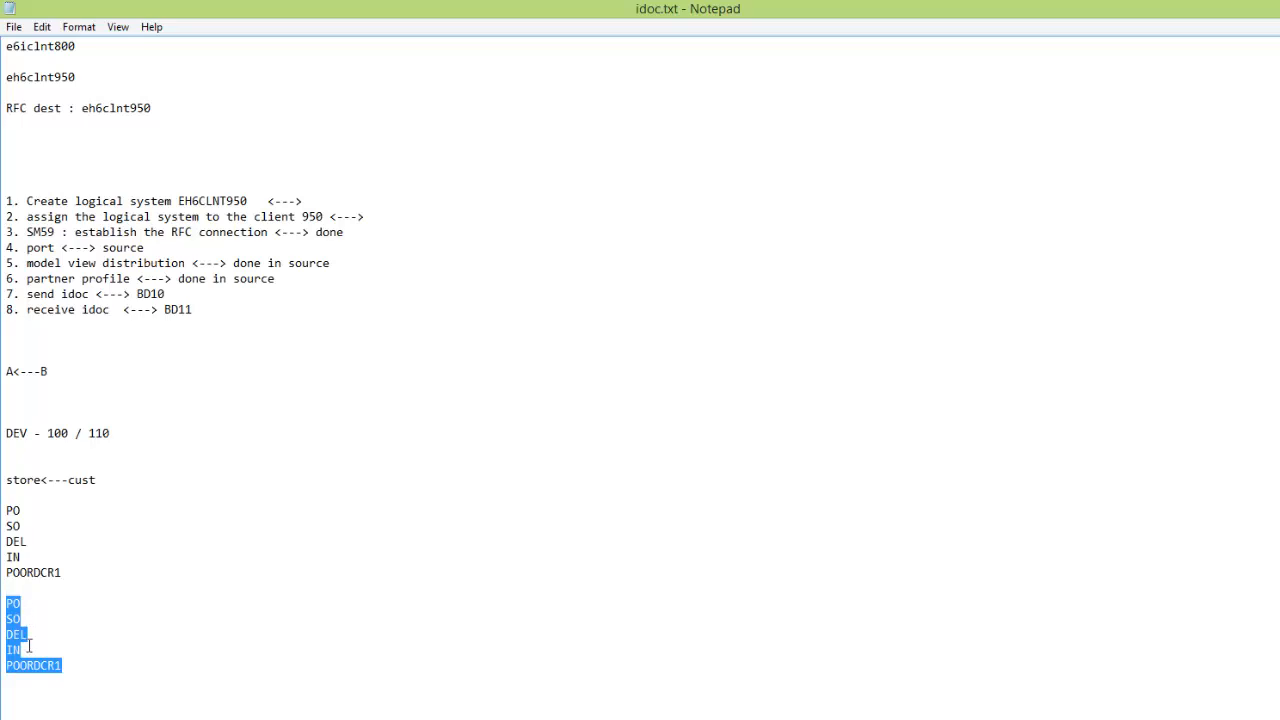
click(68, 572)
drag(68, 572, 4, 500)
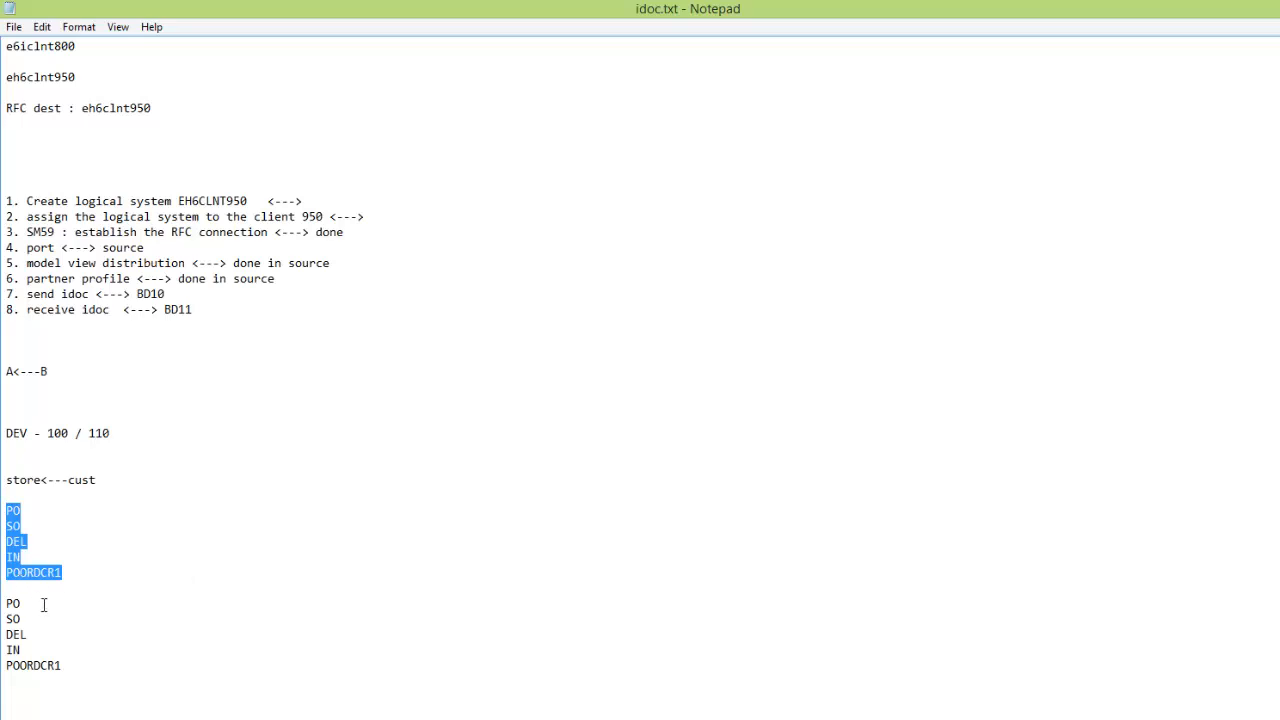
click(70, 570)
drag(57, 565, 7, 505)
drag(64, 665, 4, 607)
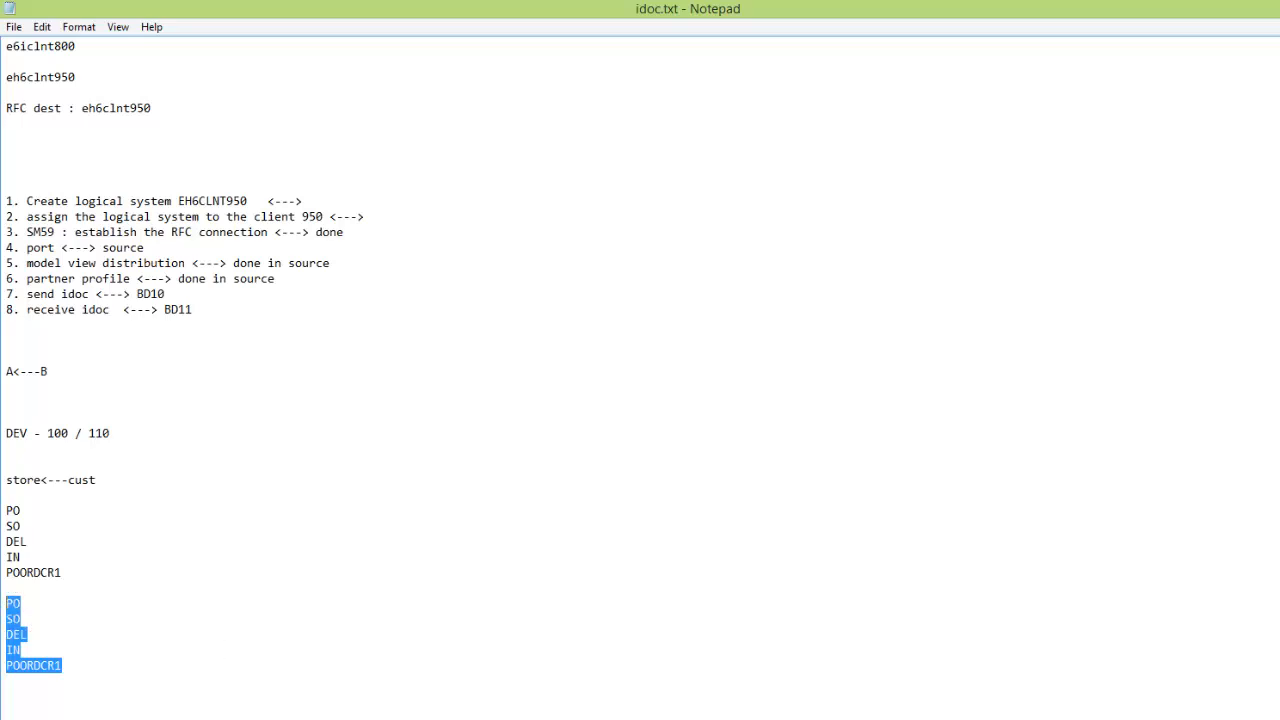
Step: Switch back to the BD20 session and set the message type to ORDERS and the message variant to 01
mouse_move(321, 718)
click(852, 660)
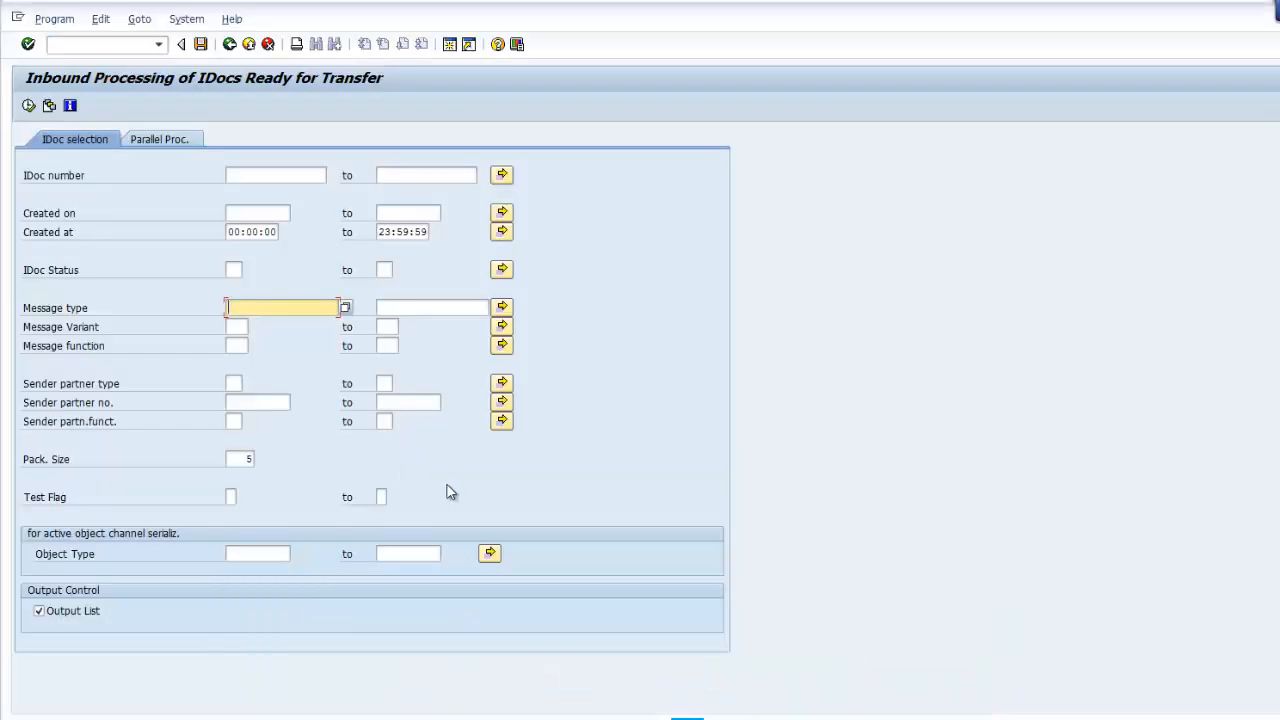
click(244, 323)
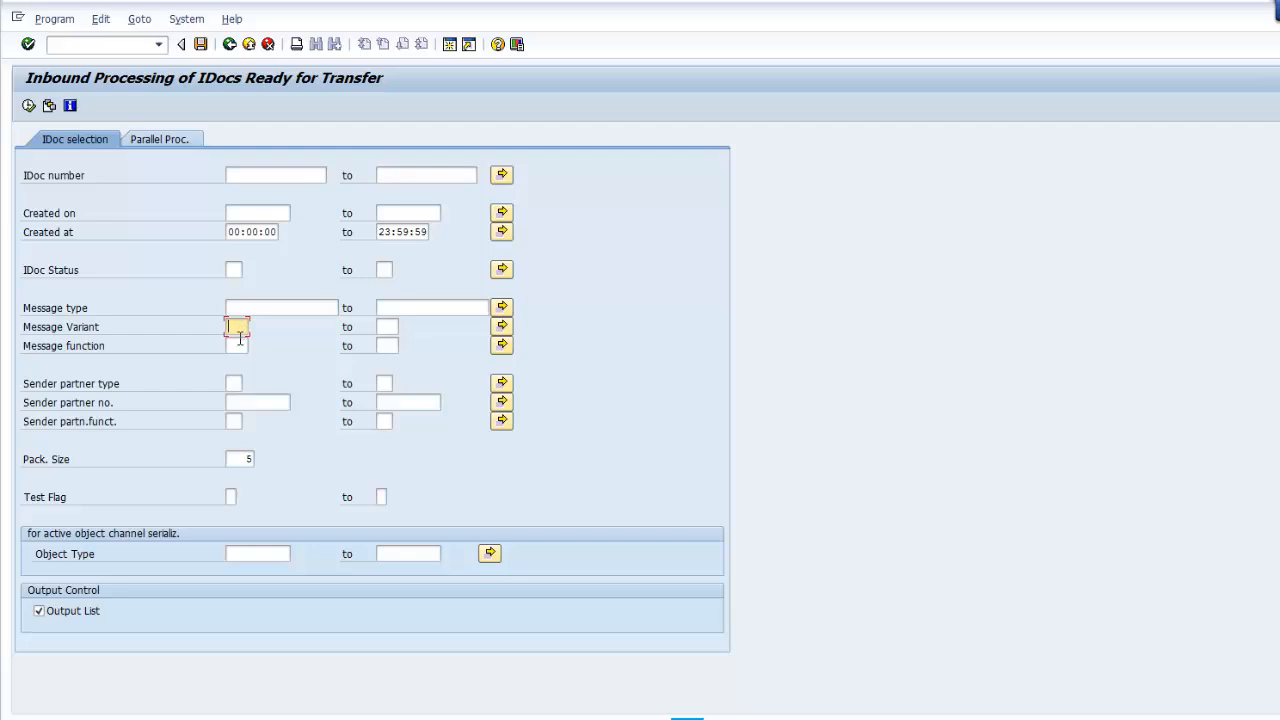
click(240, 339)
click(253, 307)
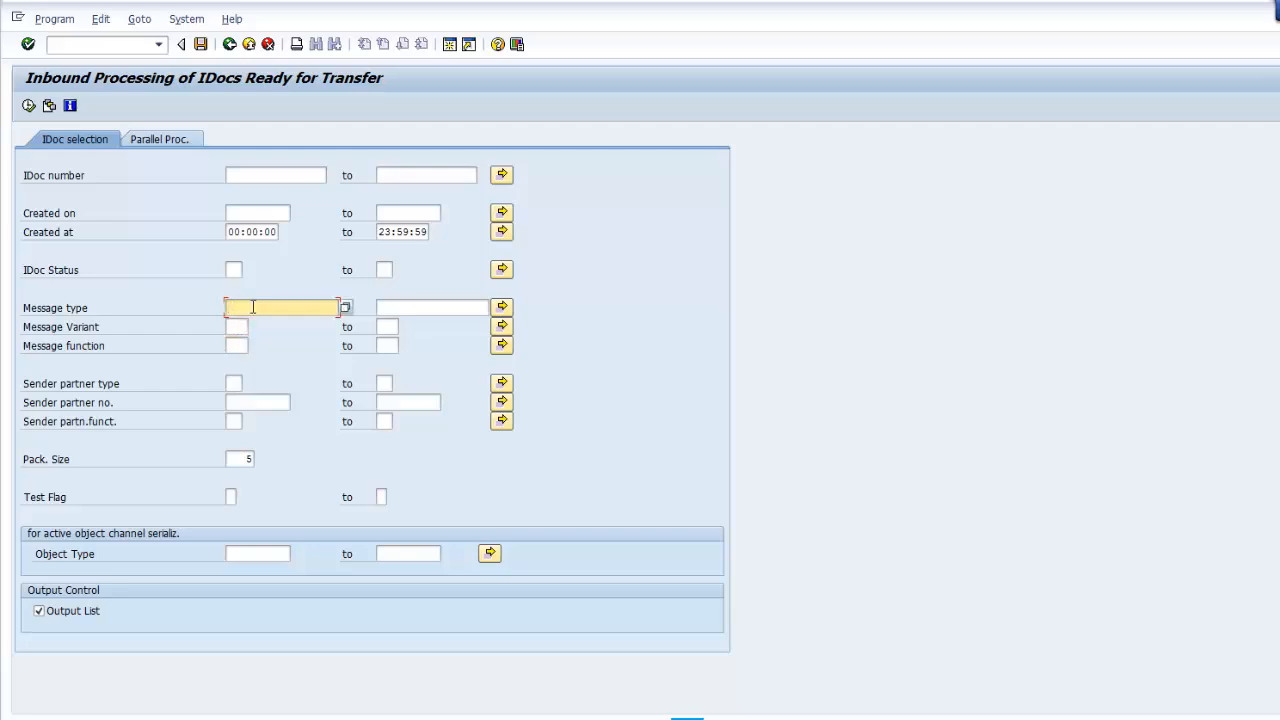
text(orders)
key(Return)
click(236, 327)
text(01)
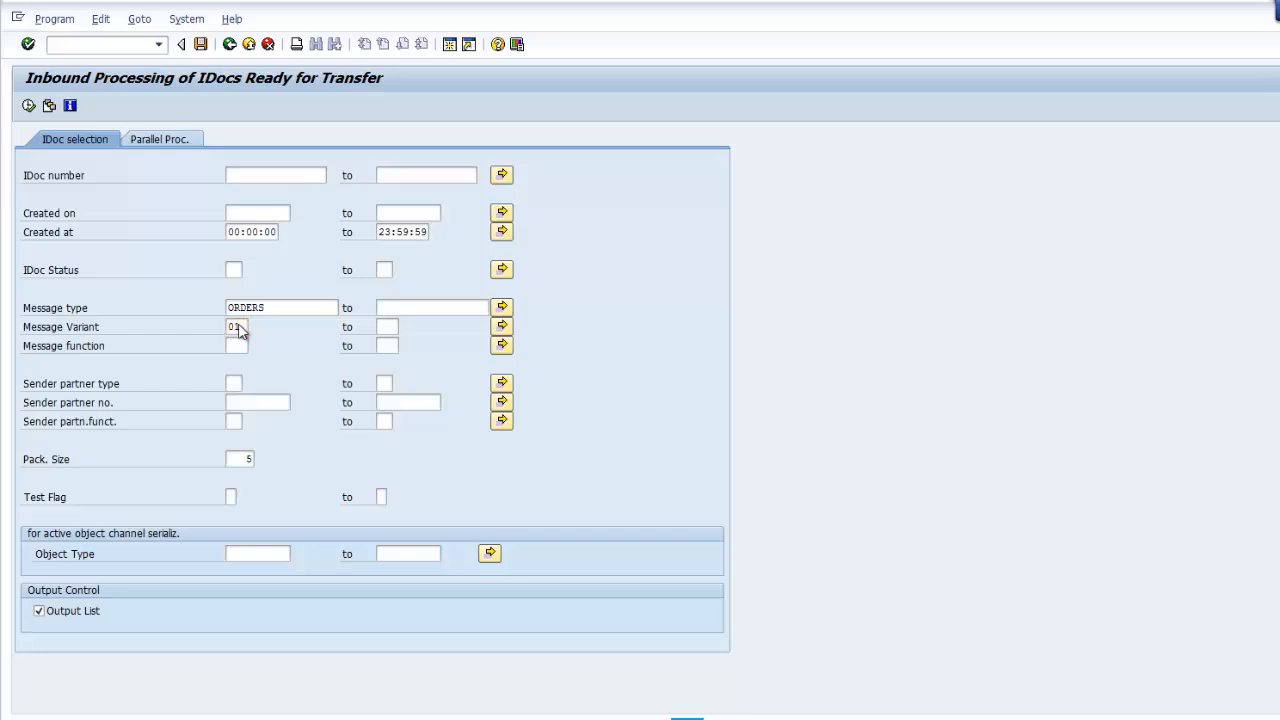
key(Return)
Step: Switch to idoc.txt in Notepad and highlight the second document list, followed by the first one
mouse_move(688, 712)
click(451, 663)
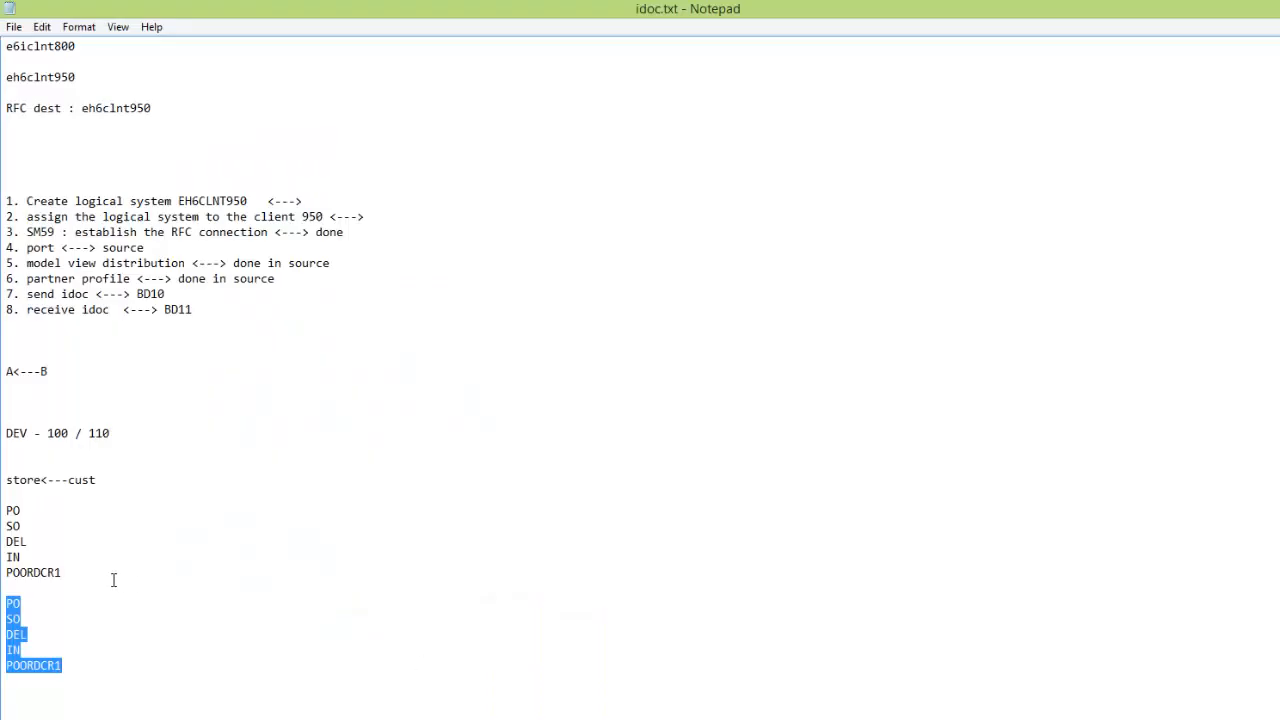
drag(74, 665, 8, 603)
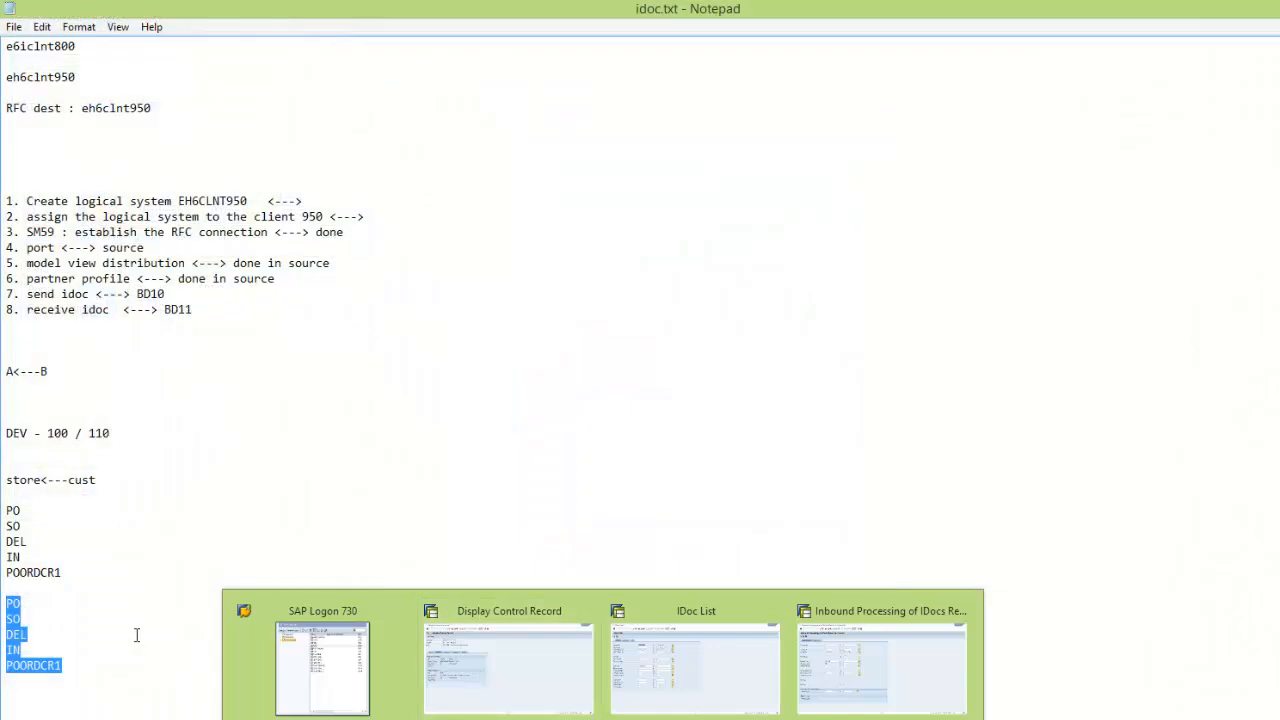
click(134, 632)
drag(72, 572, 4, 518)
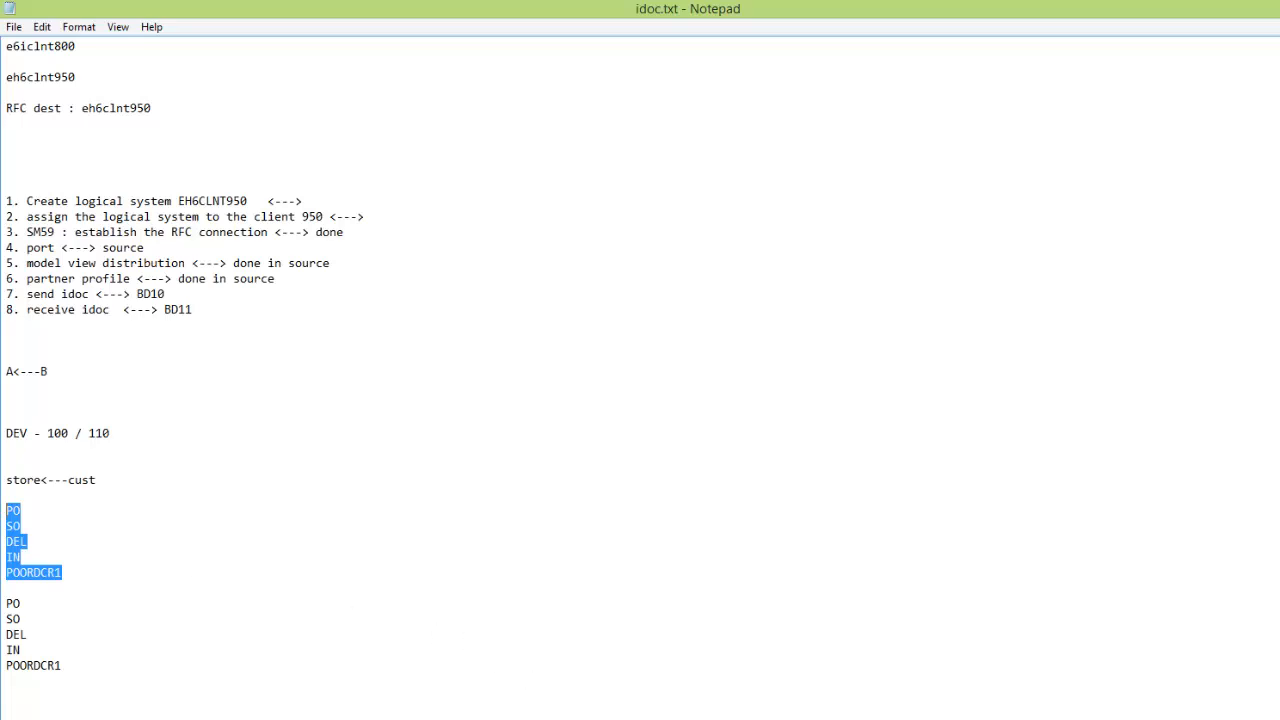
Step: From the BD20 session in SAP, open transaction WE20 in a new session and display logical system partner E6ICLNT800
click(603, 719)
click(866, 658)
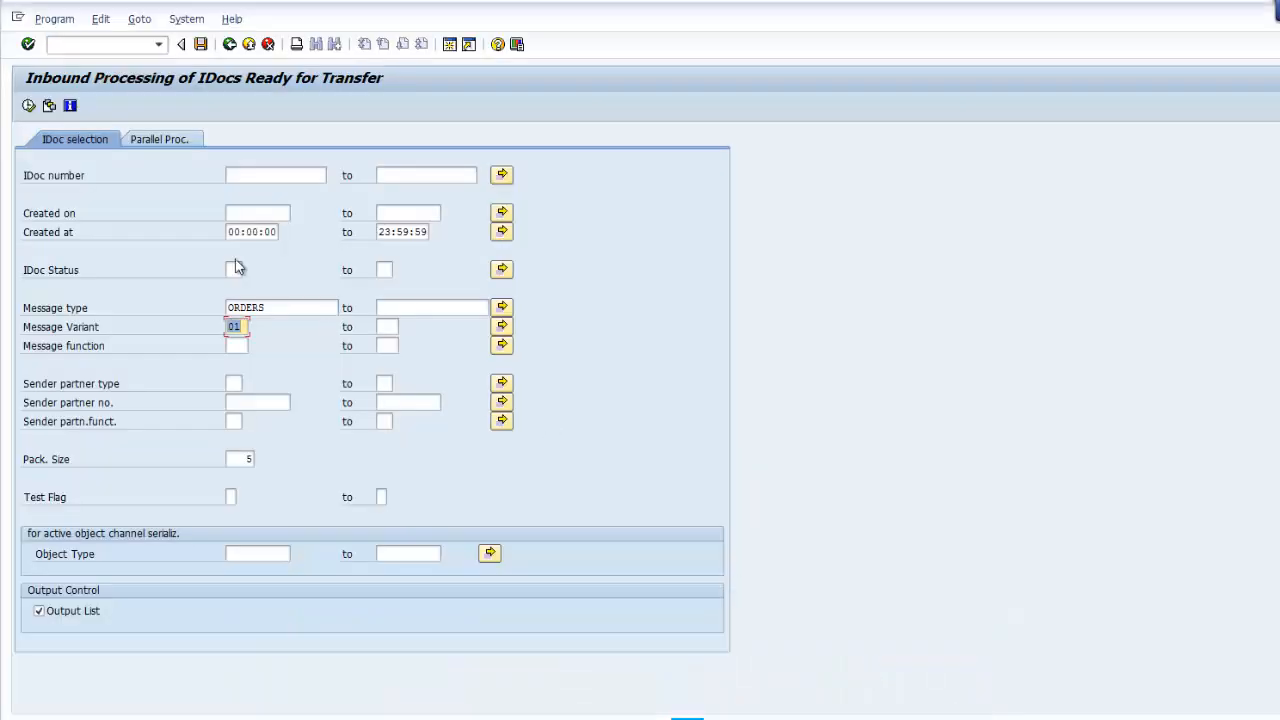
click(97, 44)
text(/owe20)
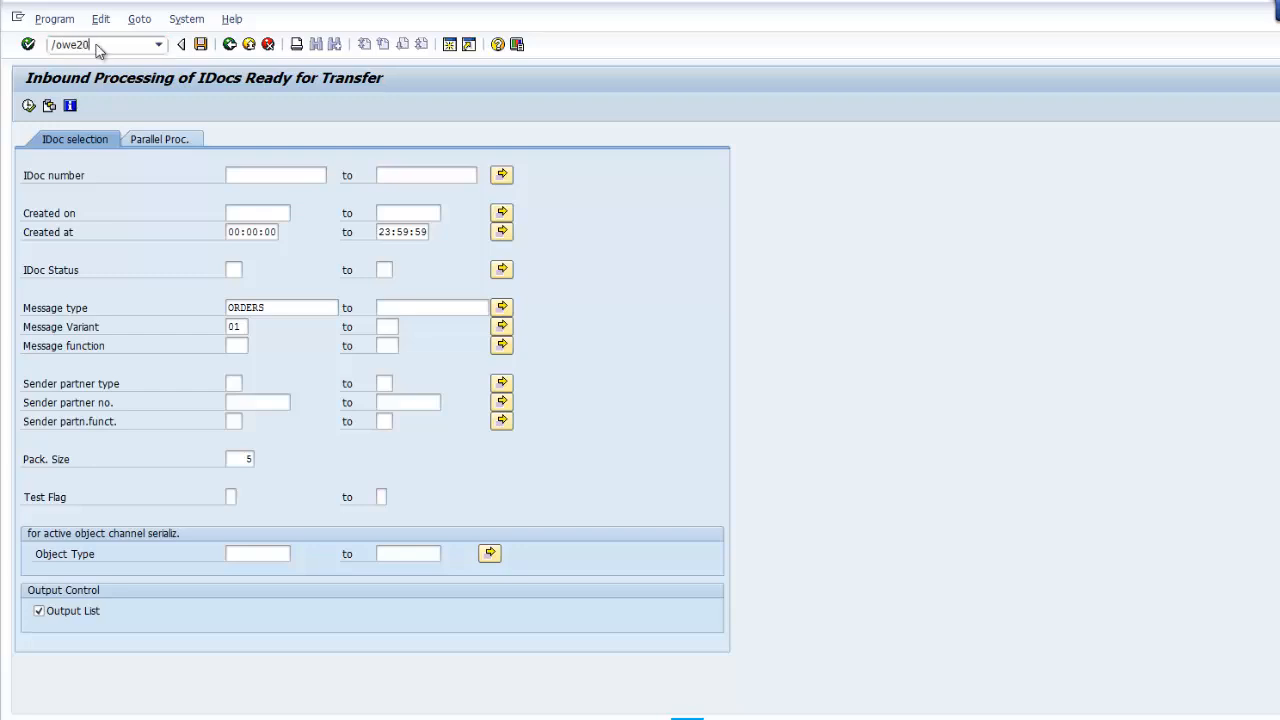
key(Return)
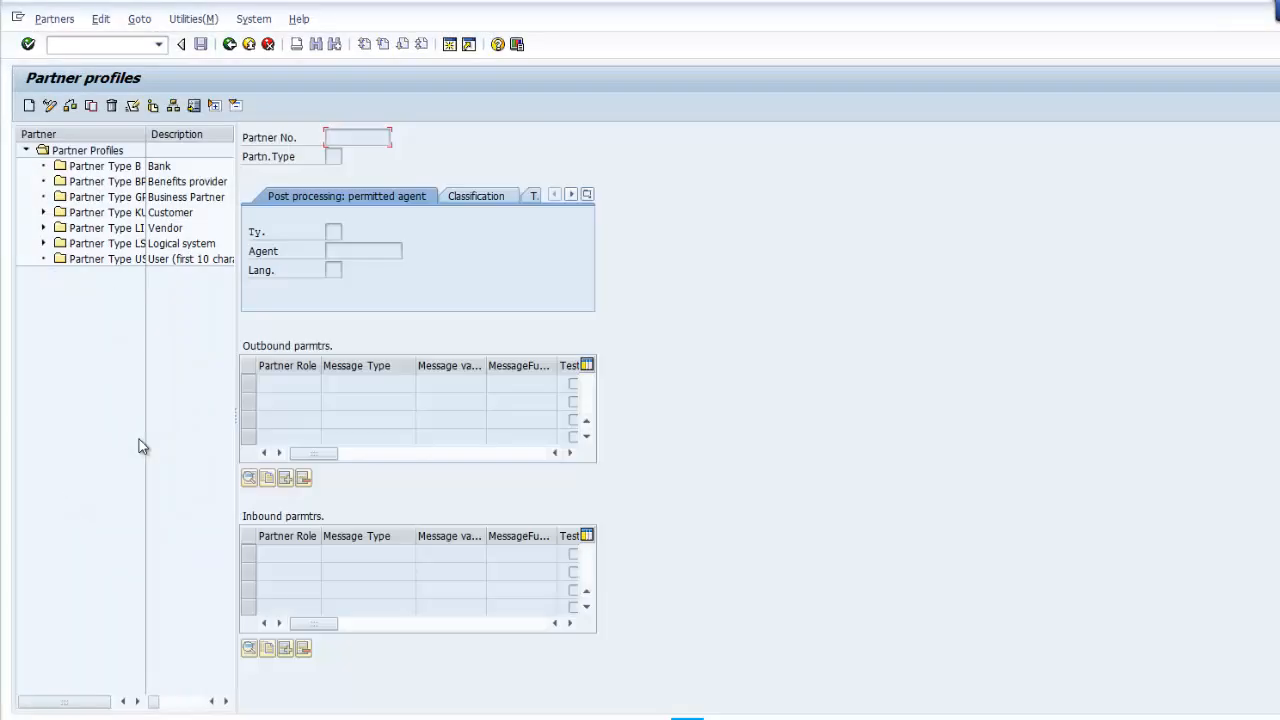
click(43, 243)
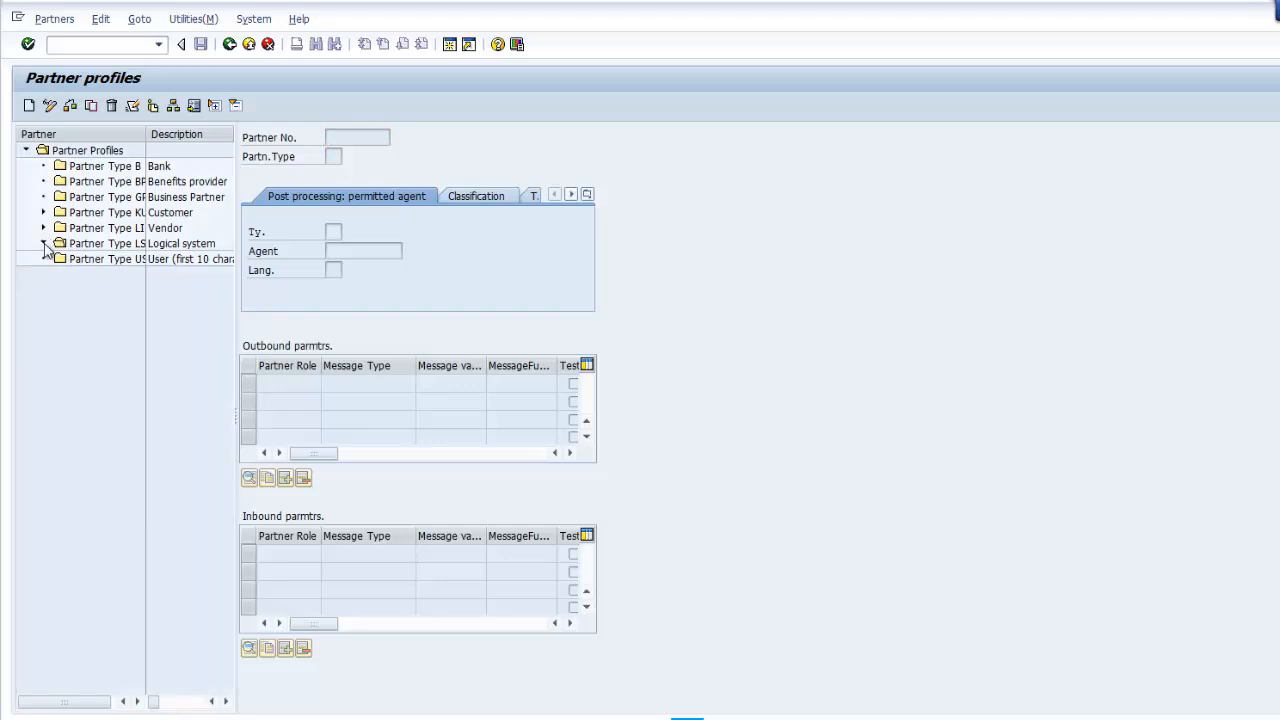
double_click(110, 285)
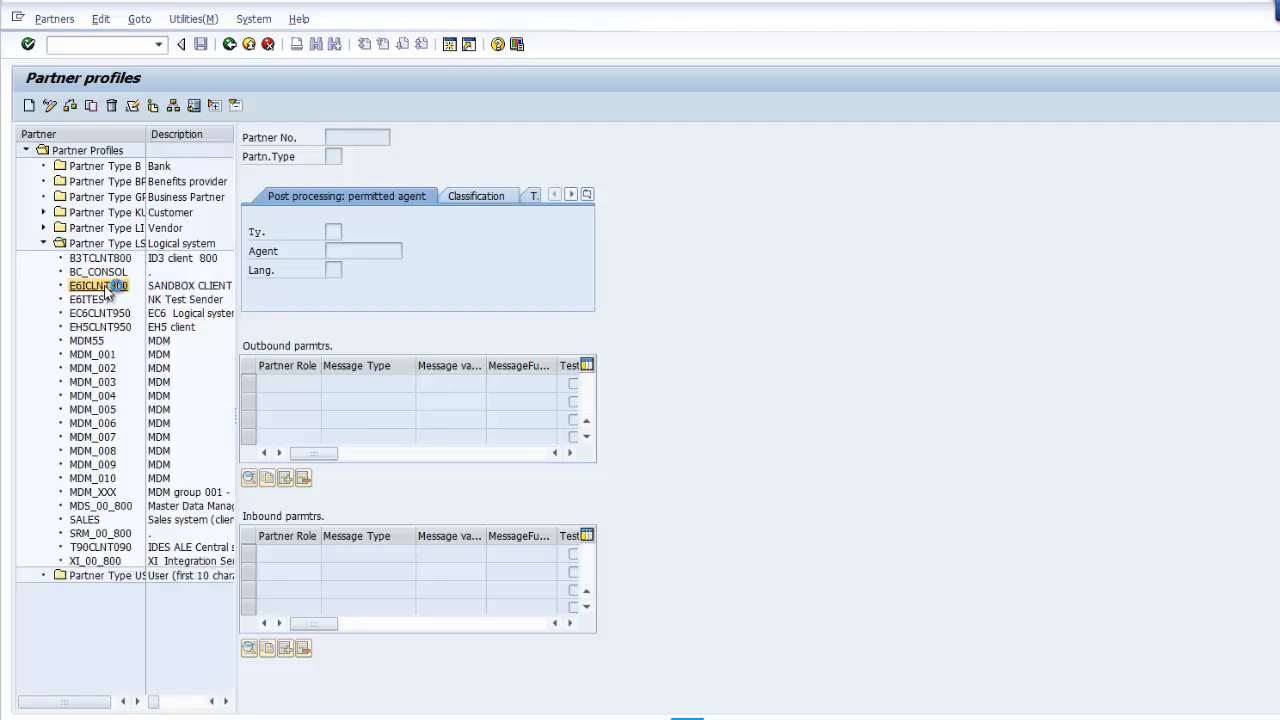
Step: Display the details of the inbound parameters for message type ORDERS
click(370, 572)
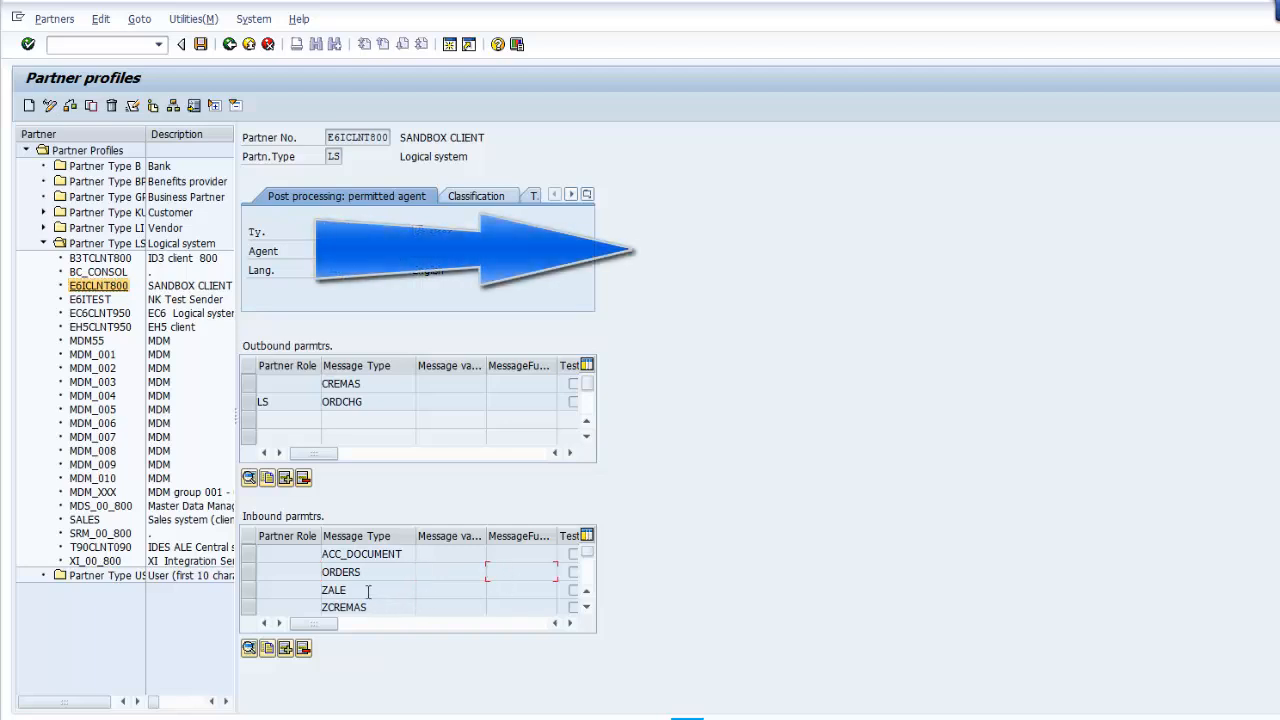
click(510, 590)
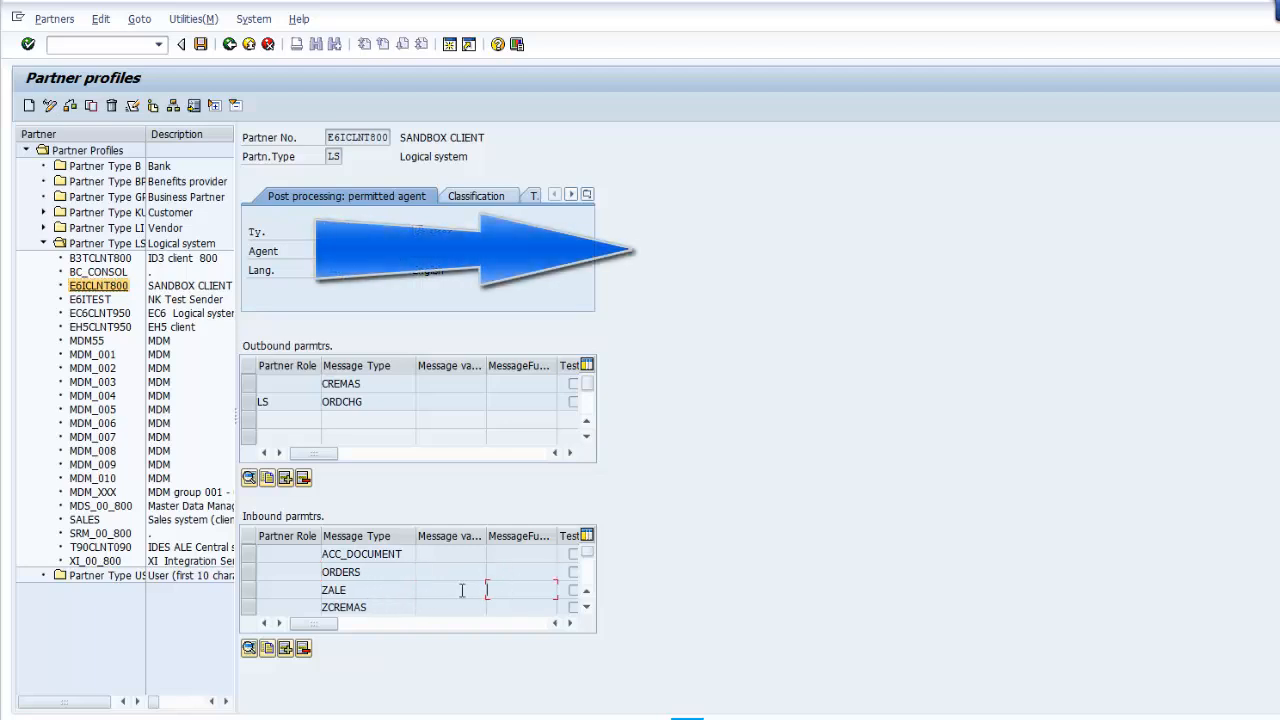
click(248, 572)
click(249, 649)
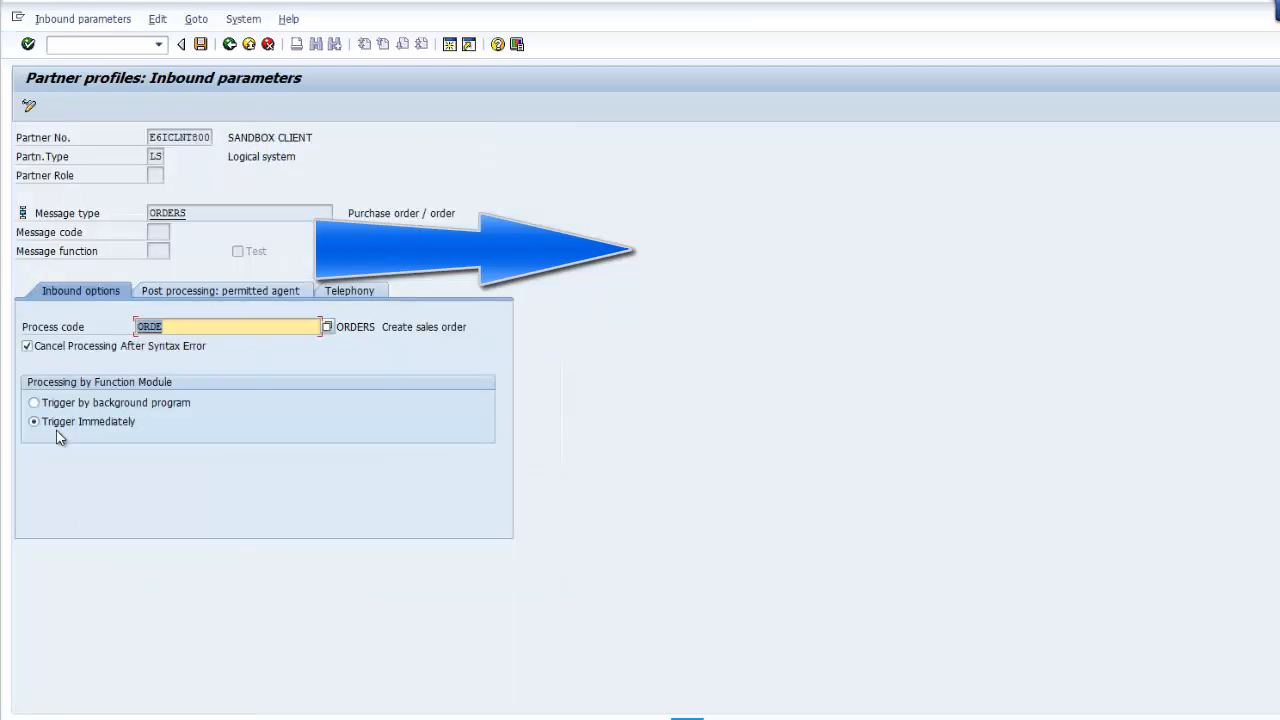
Step: Leave the ORDERS inbound parameters and open transaction WE09 in the same session
click(229, 45)
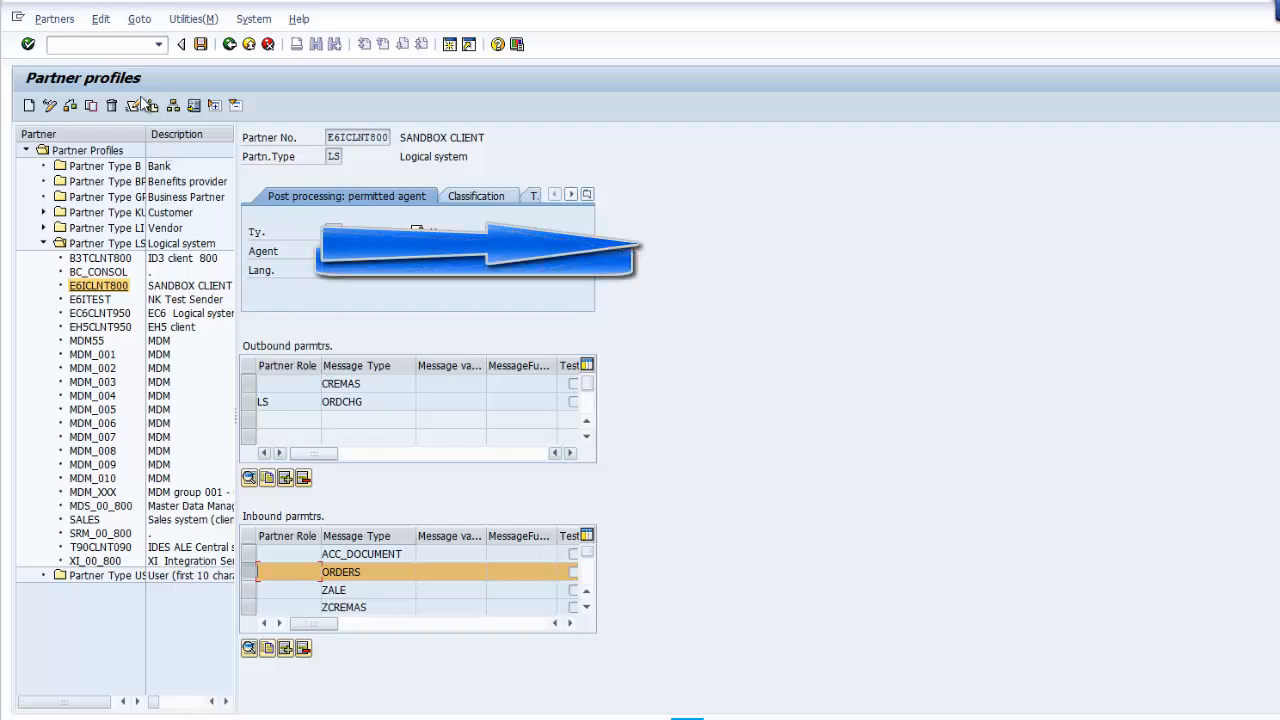
click(95, 44)
text(/nwe)
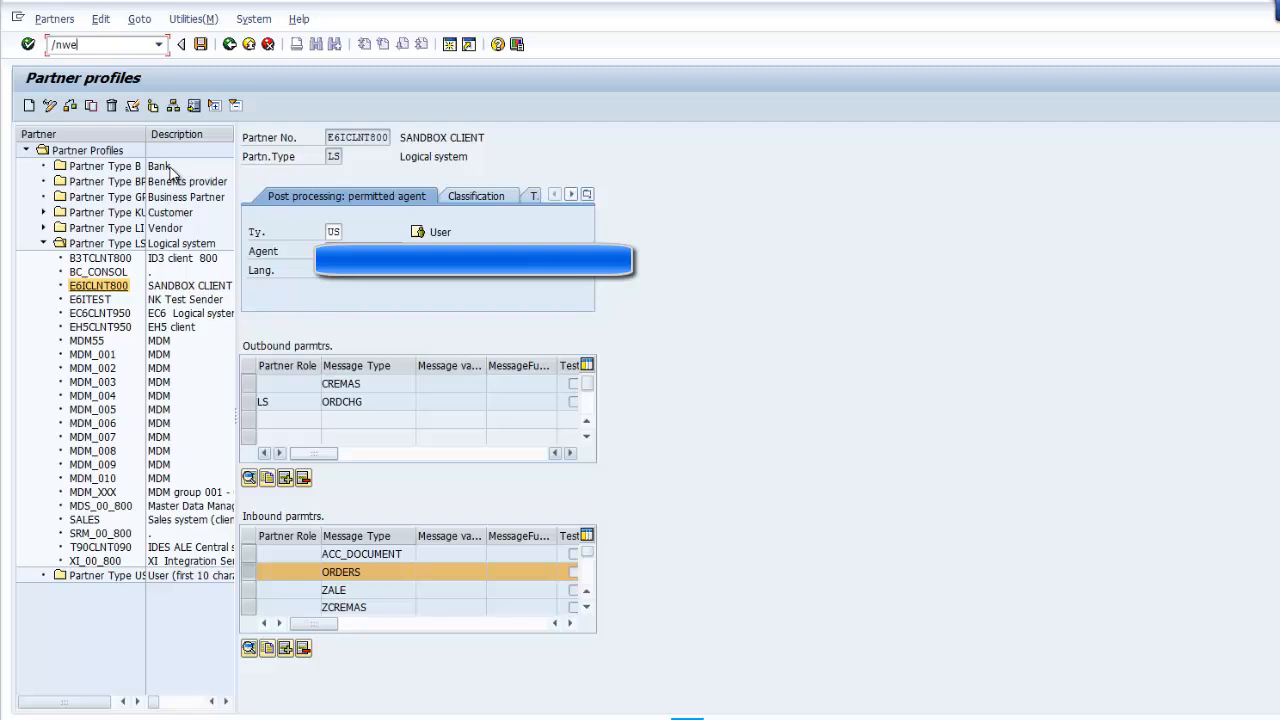
text(02)
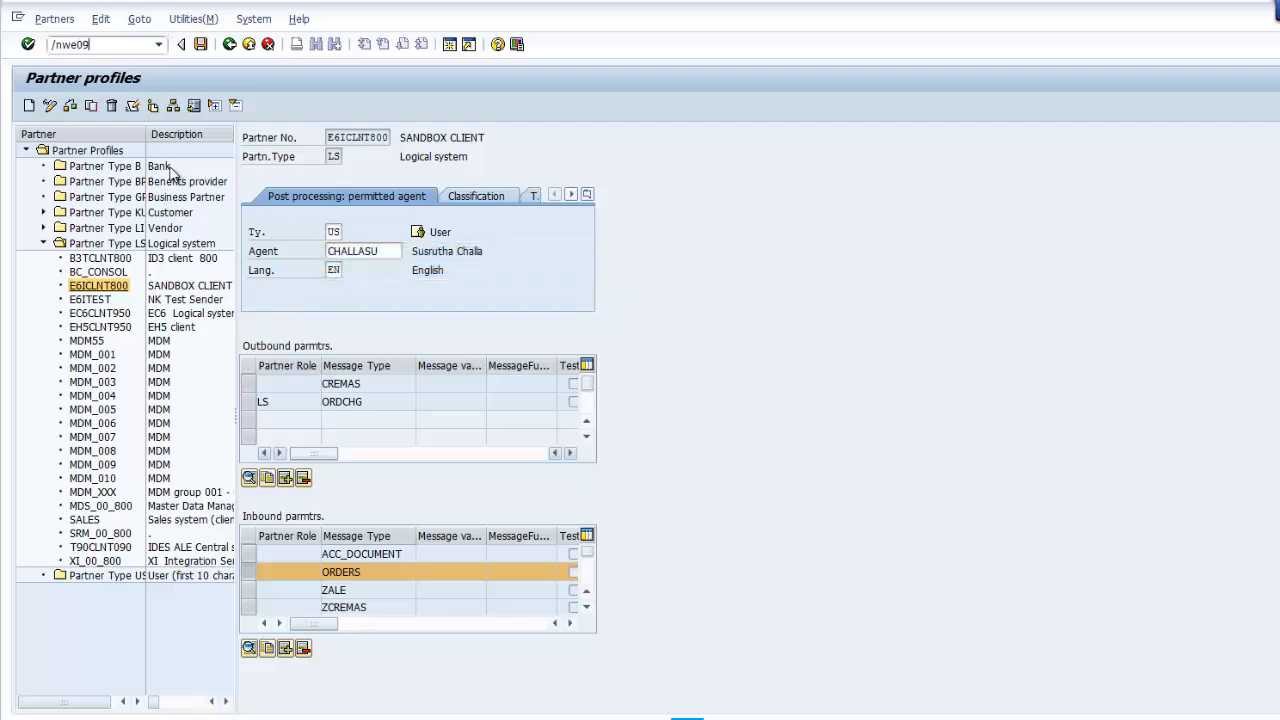
key(Return)
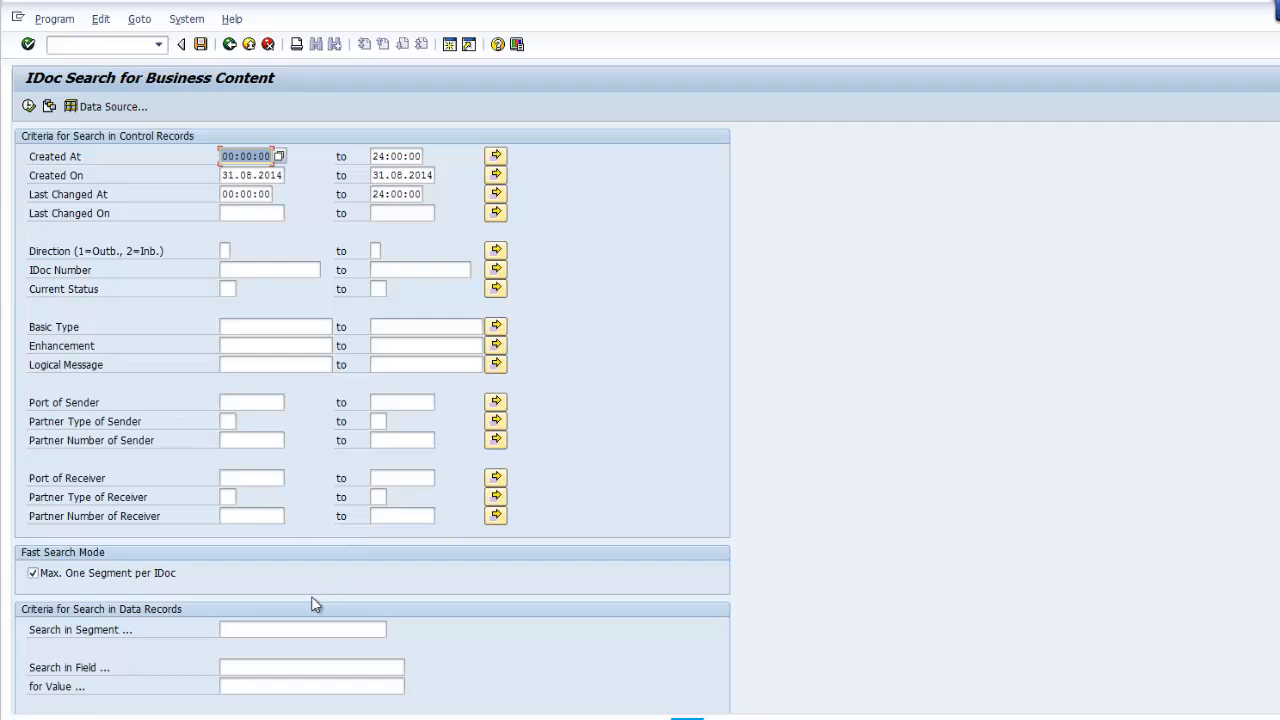
Step: Set the segment to search in the data records to E1MARAM
click(285, 628)
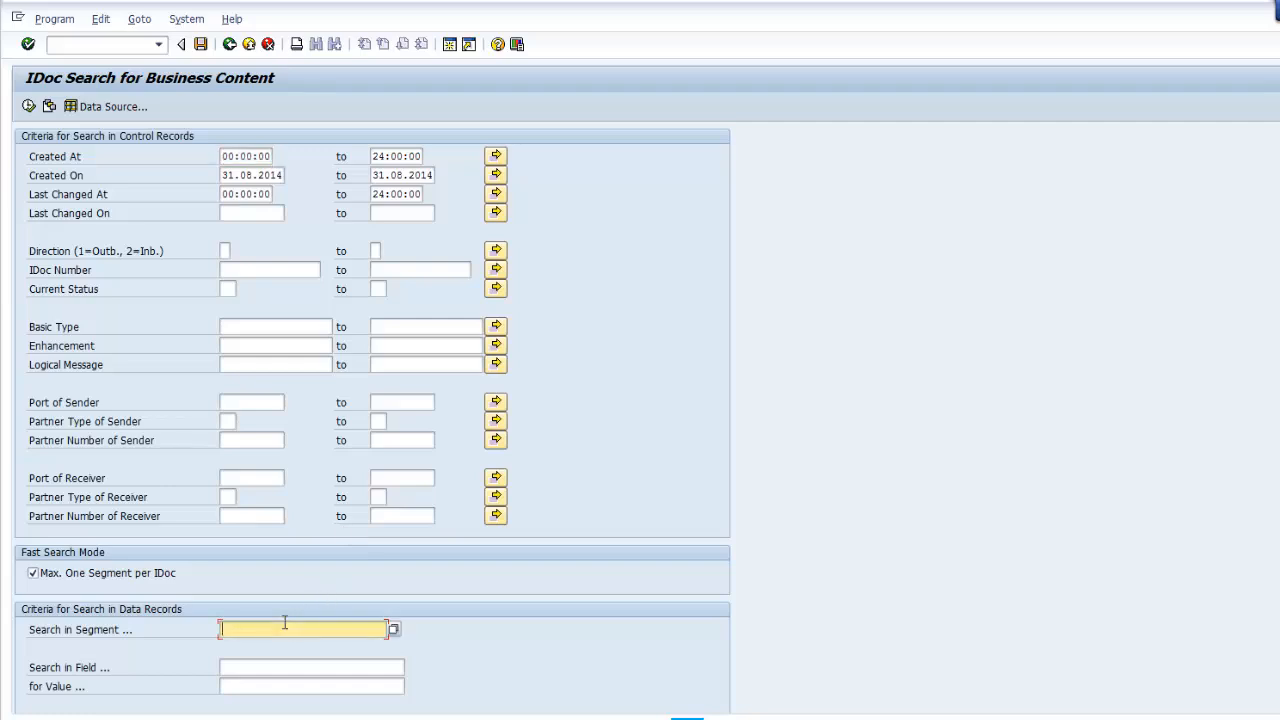
text(e)
key(Down)
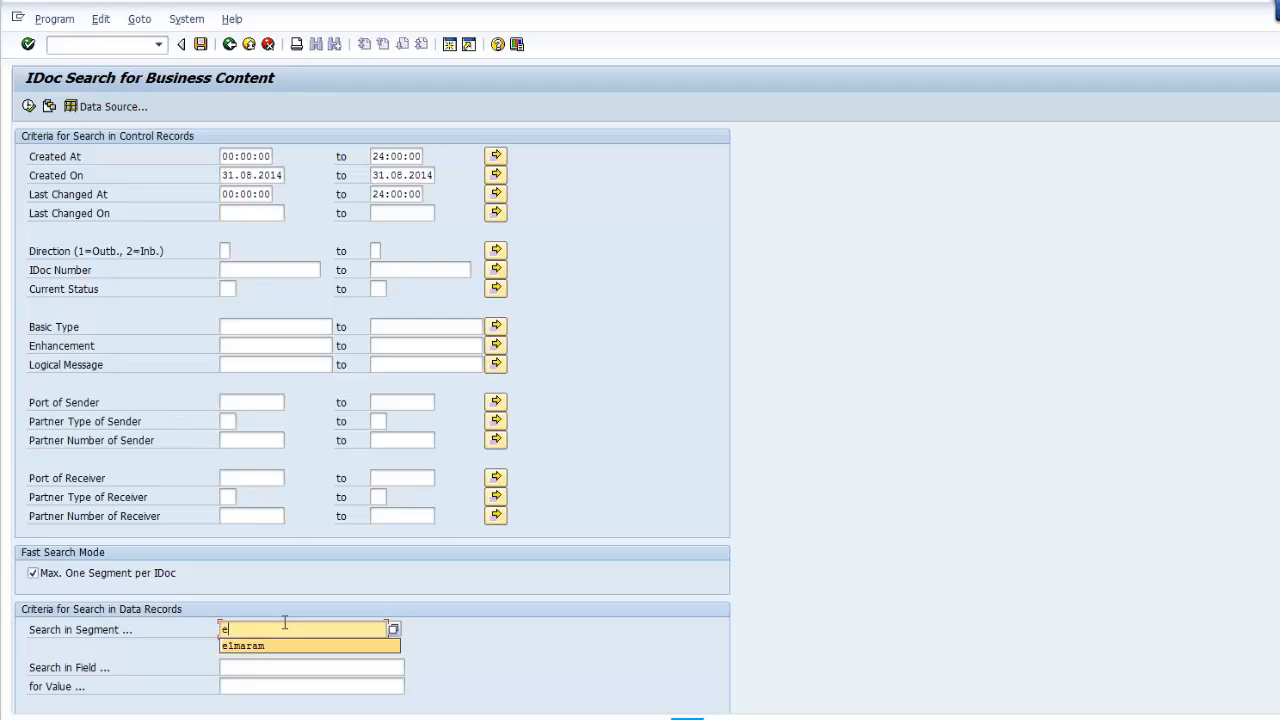
key(Return)
double_click(285, 628)
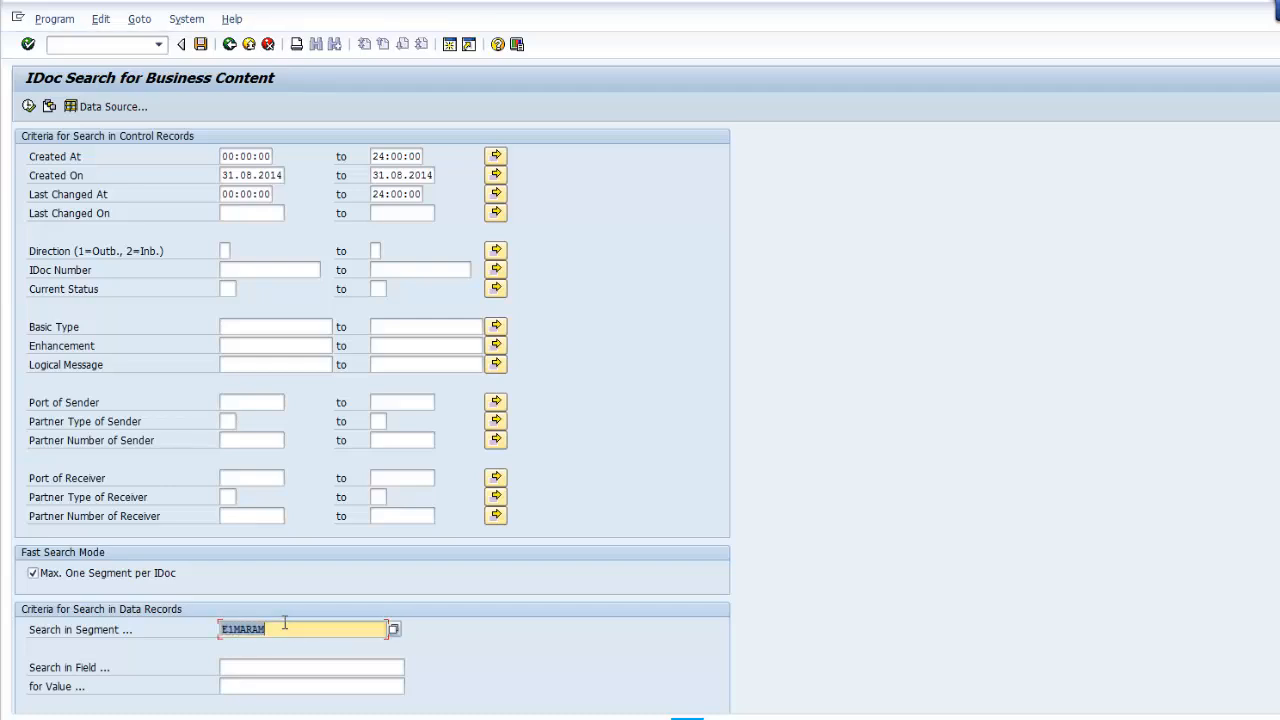
Step: Set the data record search field to MATNR and the value to search for to 9
click(253, 670)
text(ma)
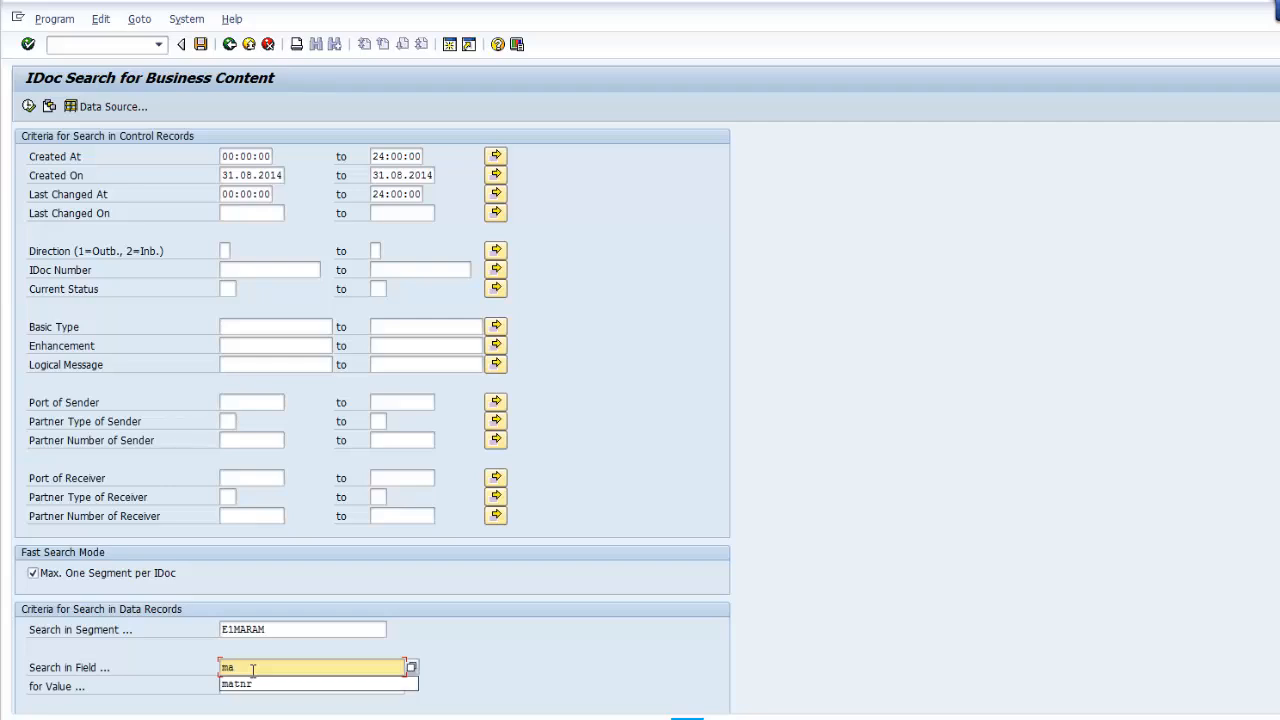
key(Down)
key(Return)
double_click(250, 670)
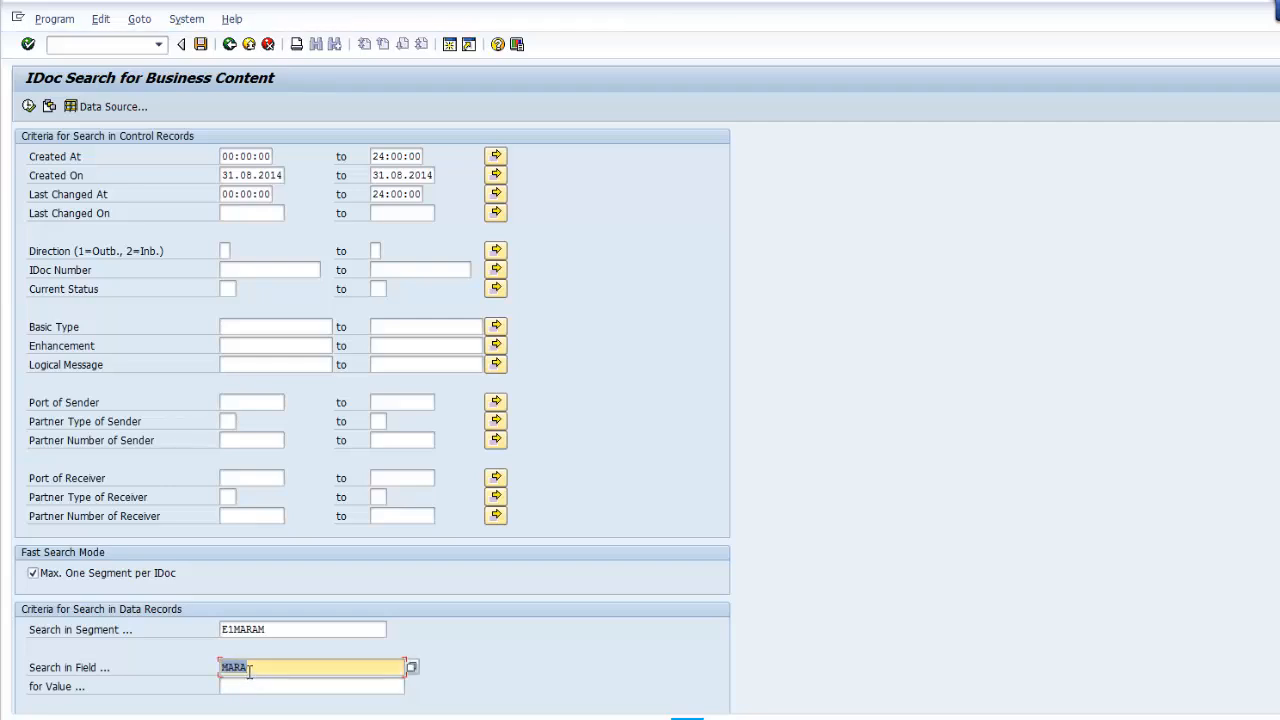
click(250, 670)
key(BackSpace)
key(BackSpace)
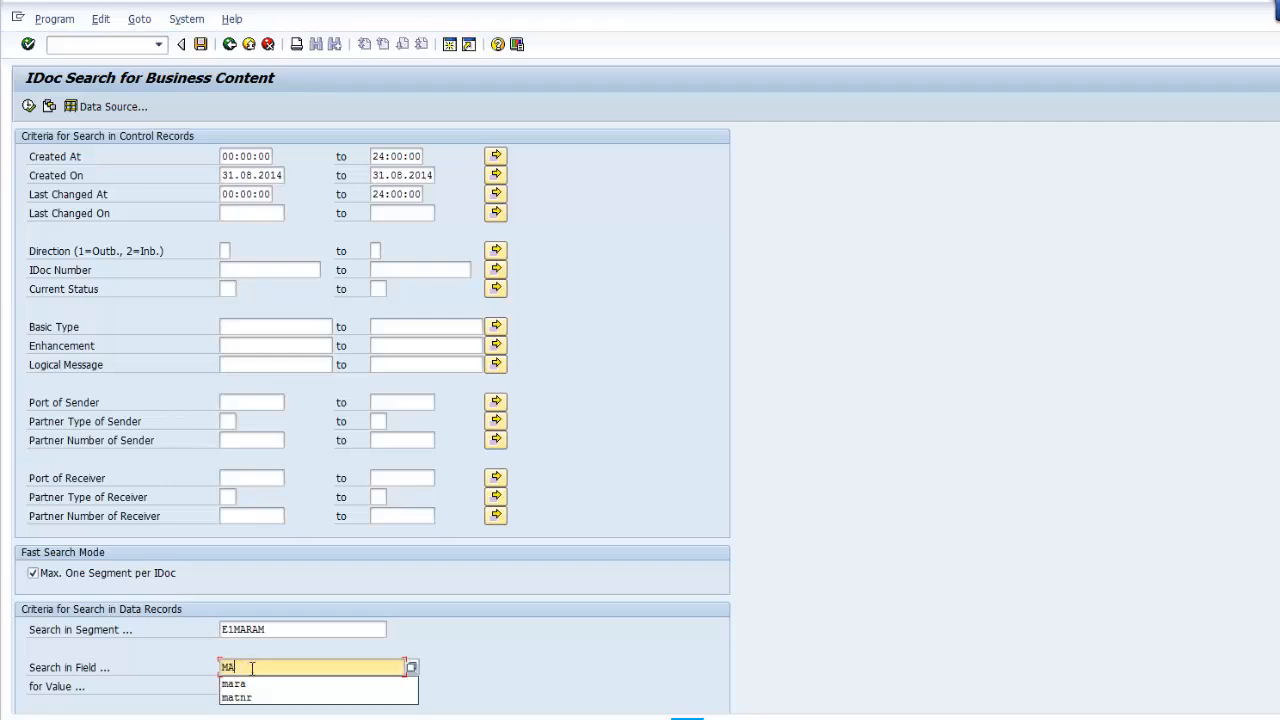
text(t)
key(Down)
key(Return)
click(252, 684)
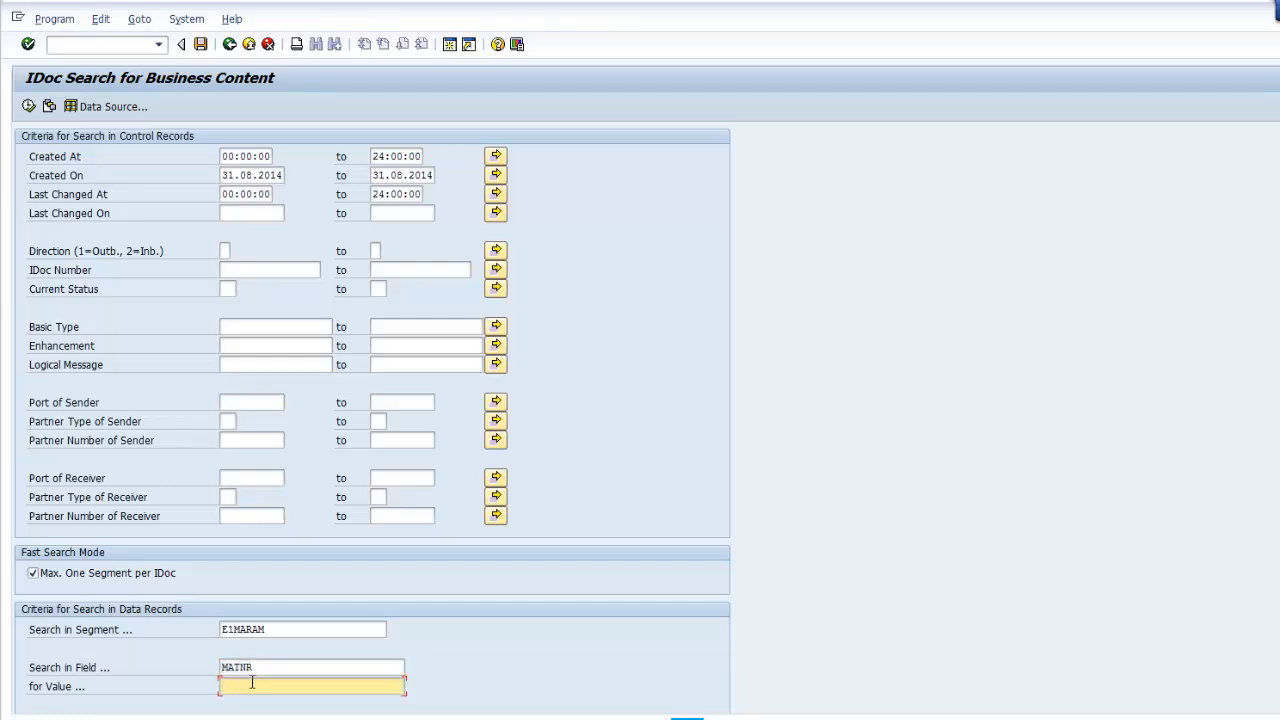
text(9)
Step: Switch to the browser and read the transaction codes for IDoc processing in SAPTechnical.COM's step-by-step guide to ALE and IDOCs
click(390, 717)
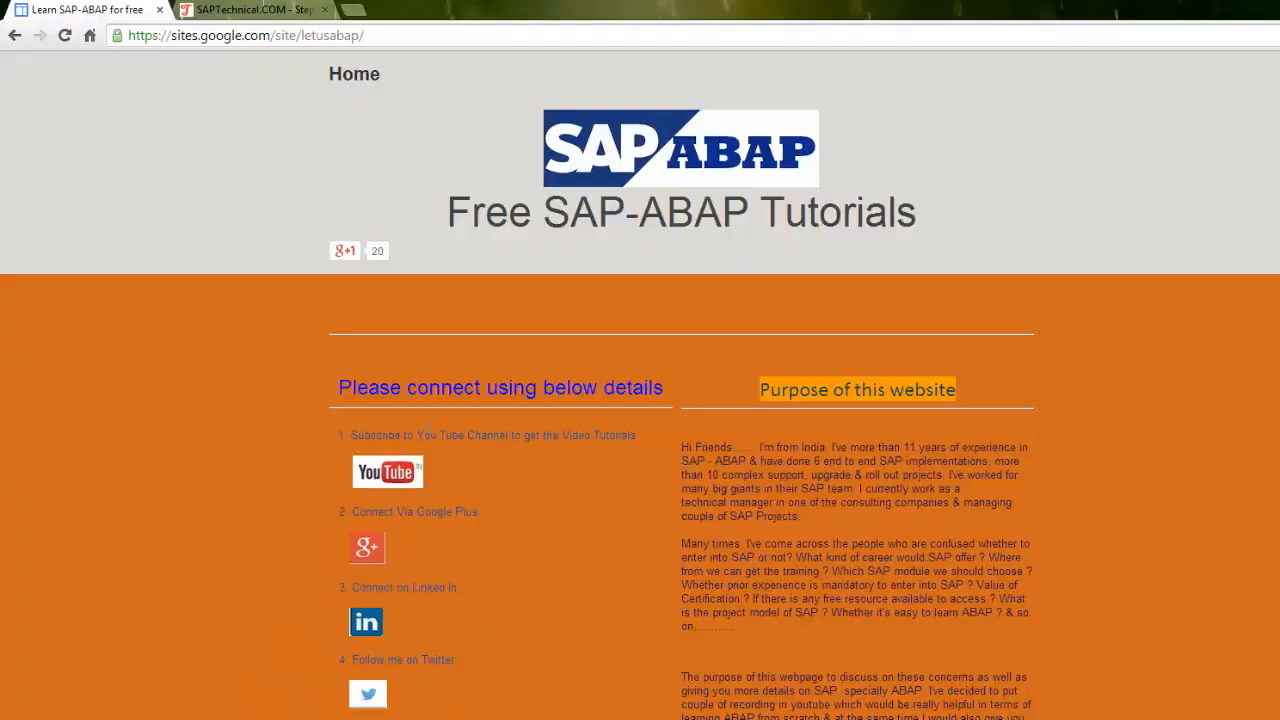
click(250, 10)
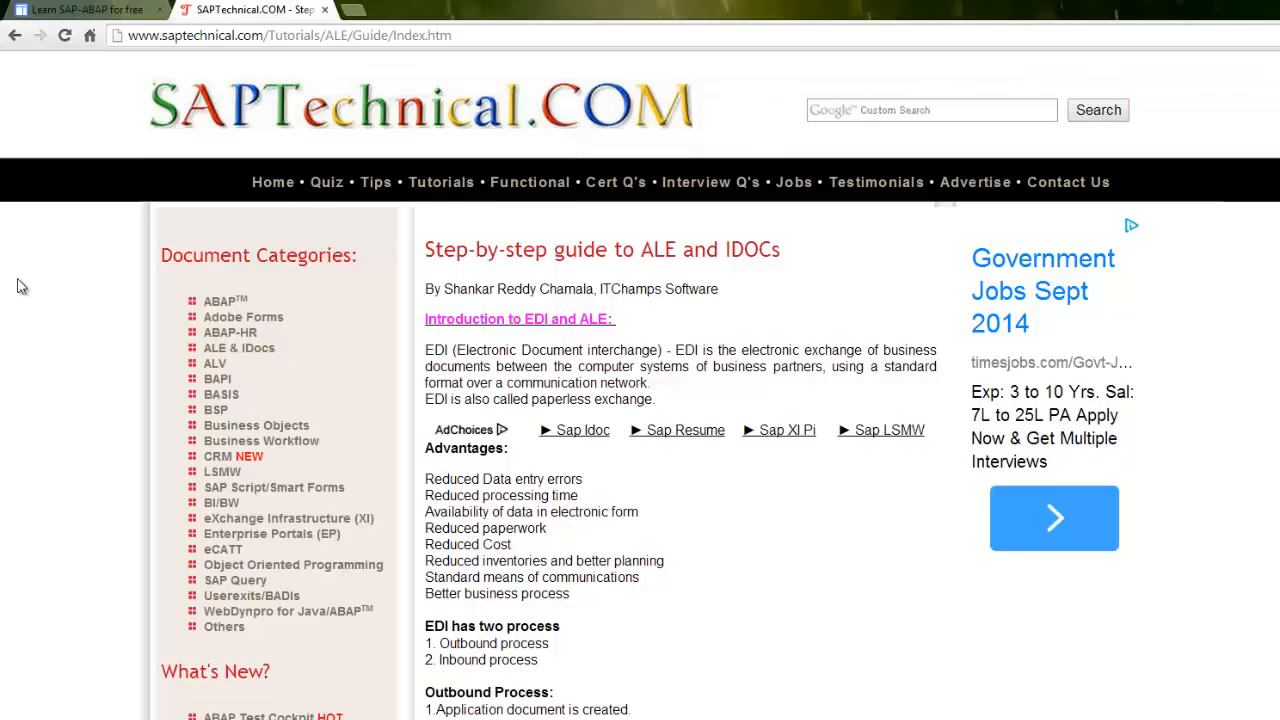
scroll(17, 287, down, 4)
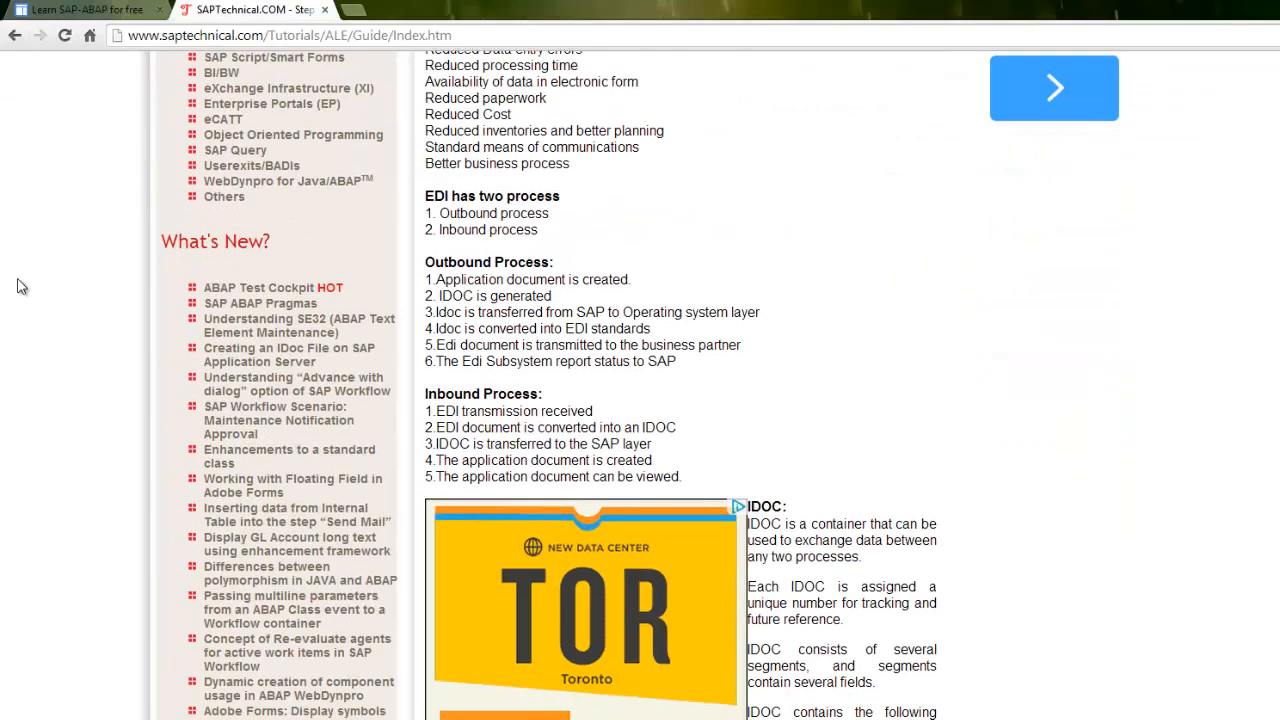
scroll(17, 287, down, 6)
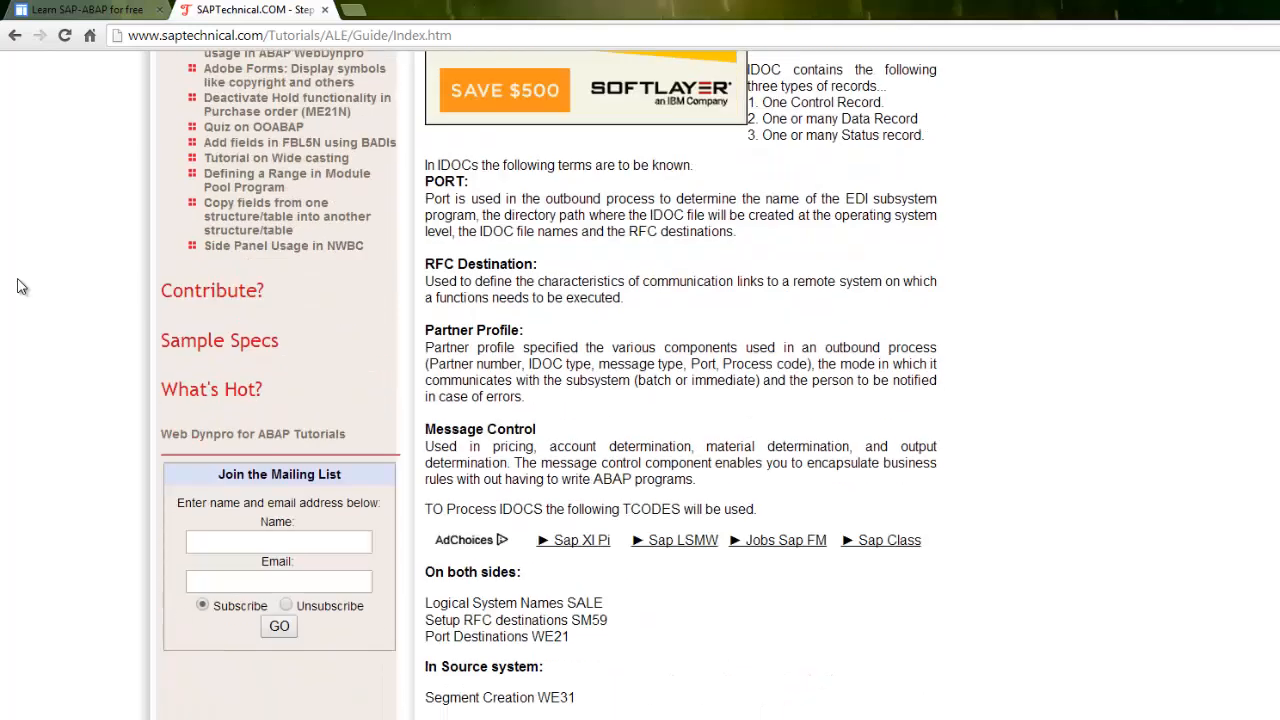
scroll(17, 287, down, 4)
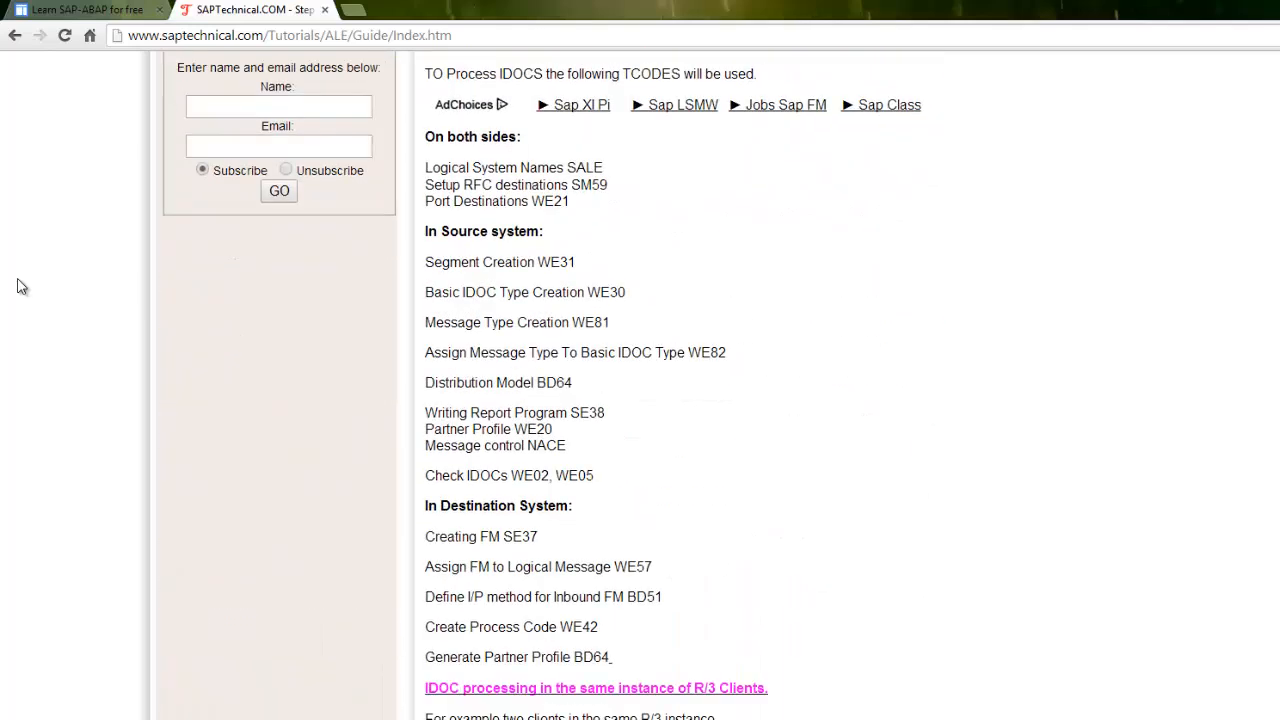
scroll(22, 287, down, 2)
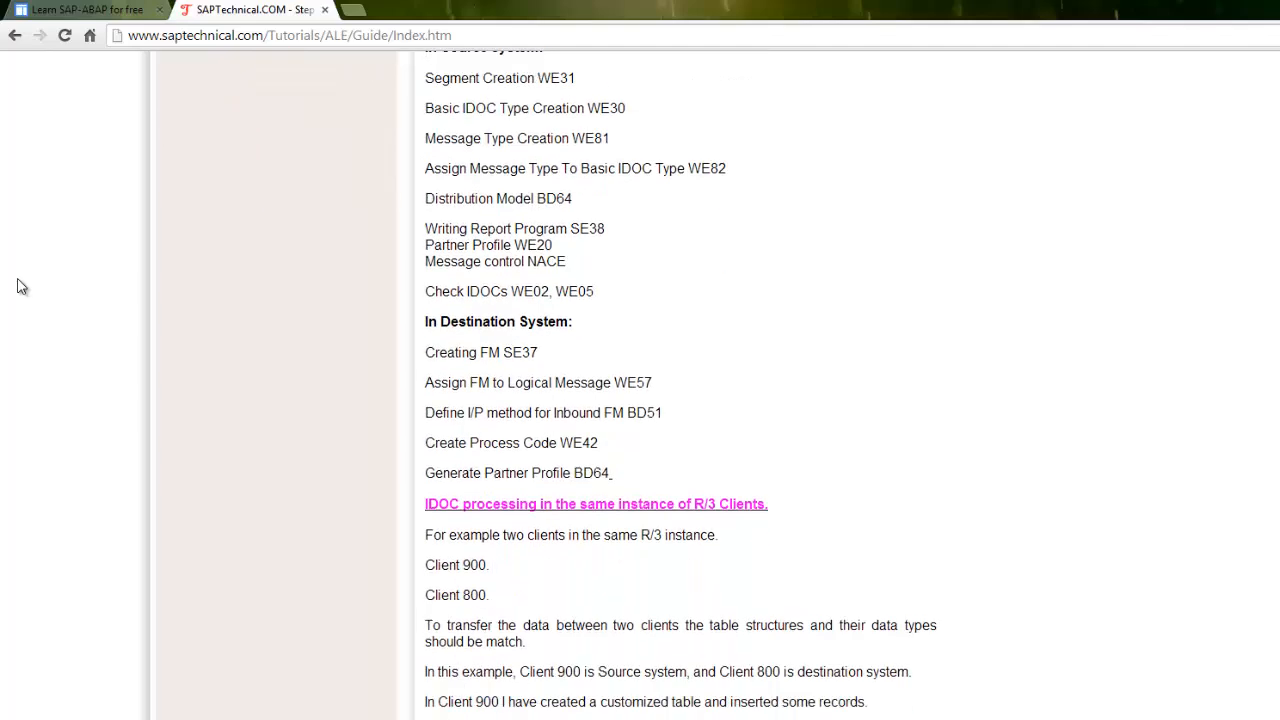
scroll(22, 287, down, 3)
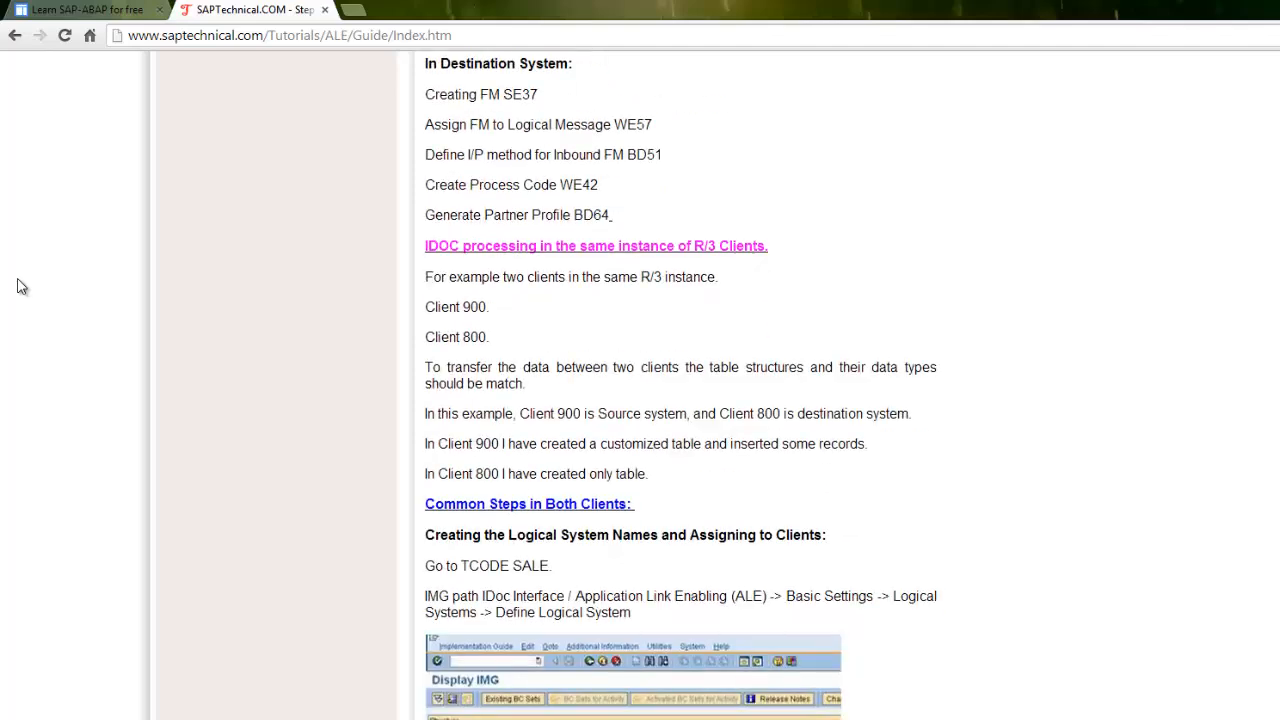
scroll(17, 290, up, 10)
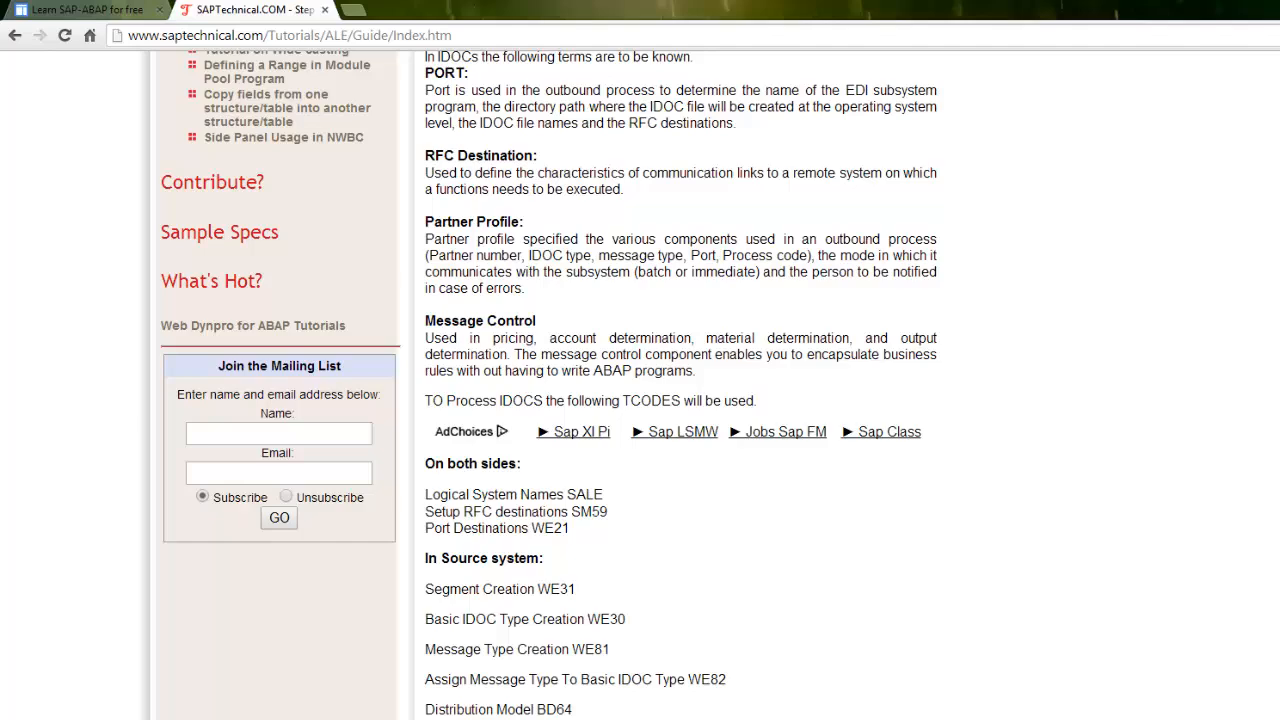
Step: Return to the IDoc search session in SAP, followed by the setup notes in idoc.txt in Notepad
mouse_move(603, 715)
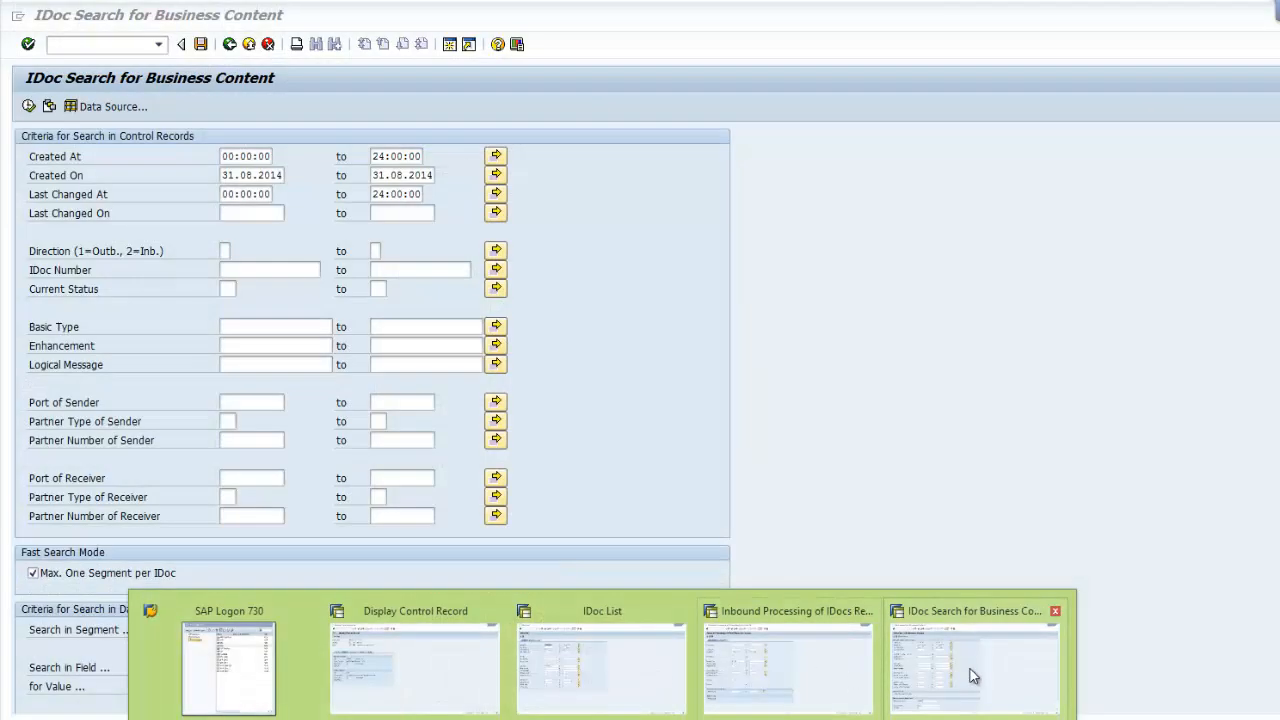
click(971, 677)
mouse_move(560, 714)
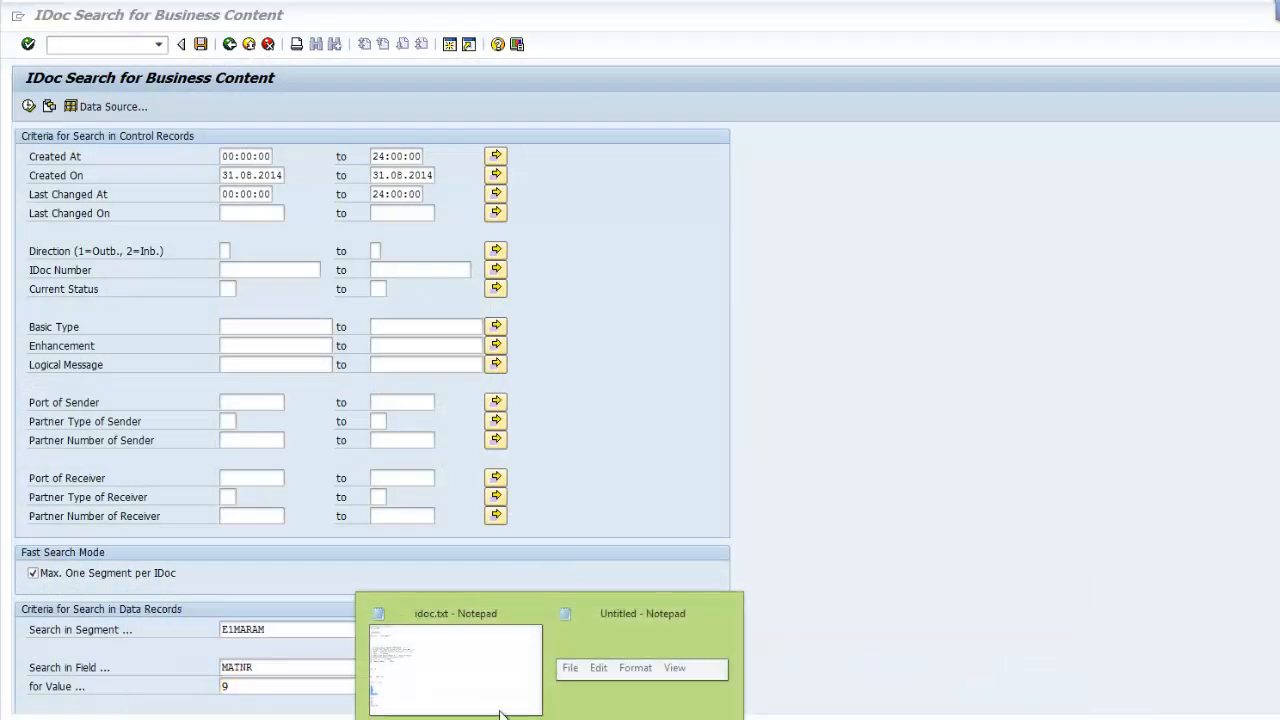
click(455, 655)
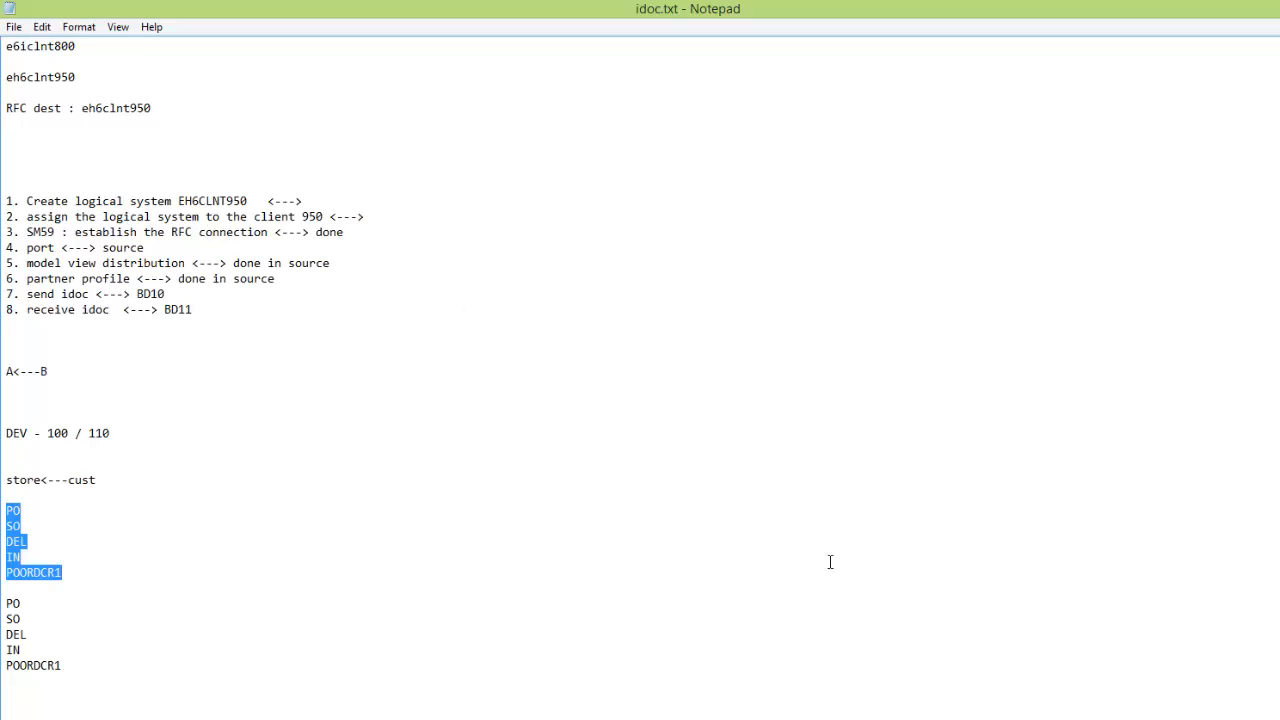
Step: From the Display Control Record session in SAP, copy the IDoc number and open the IDoc processing test tool with existing IDoc 26298
click(671, 712)
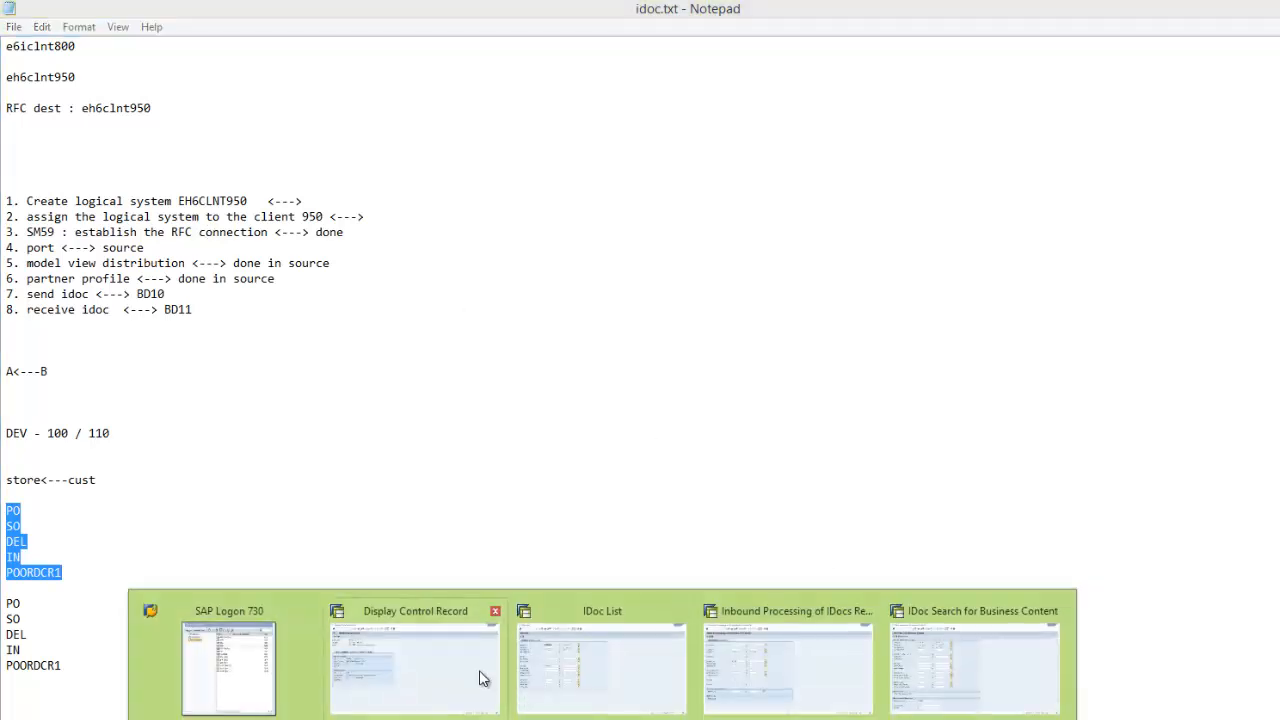
click(478, 677)
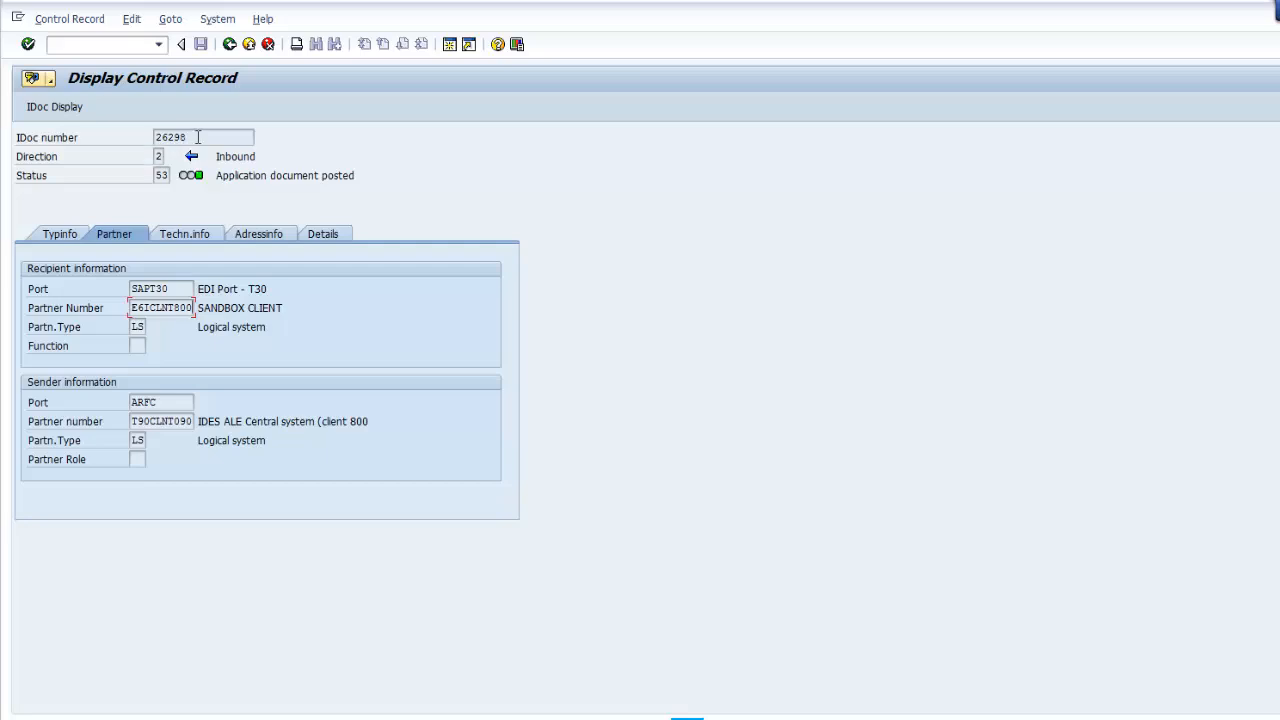
drag(198, 137, 106, 134)
text(/ow)
text(e20)
key(Return)
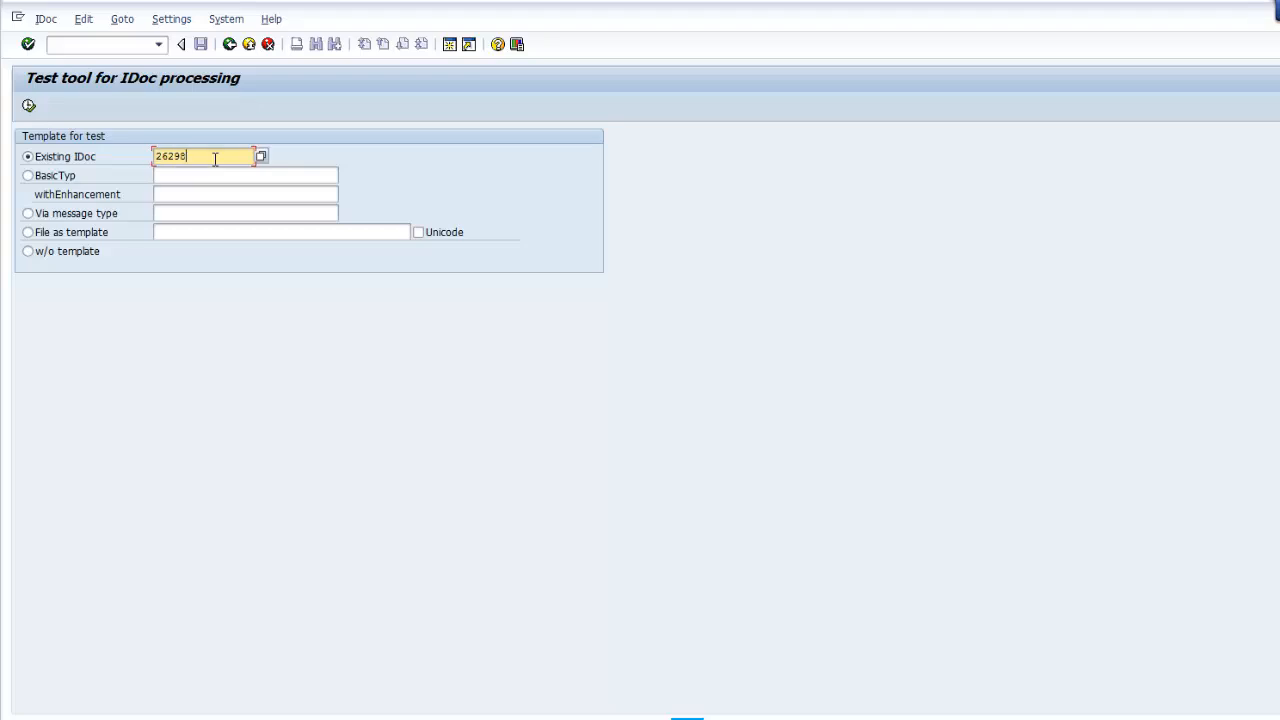
Step: Load the existing IDoc as the test template and check its partner profile details for standard inbound processing
click(30, 107)
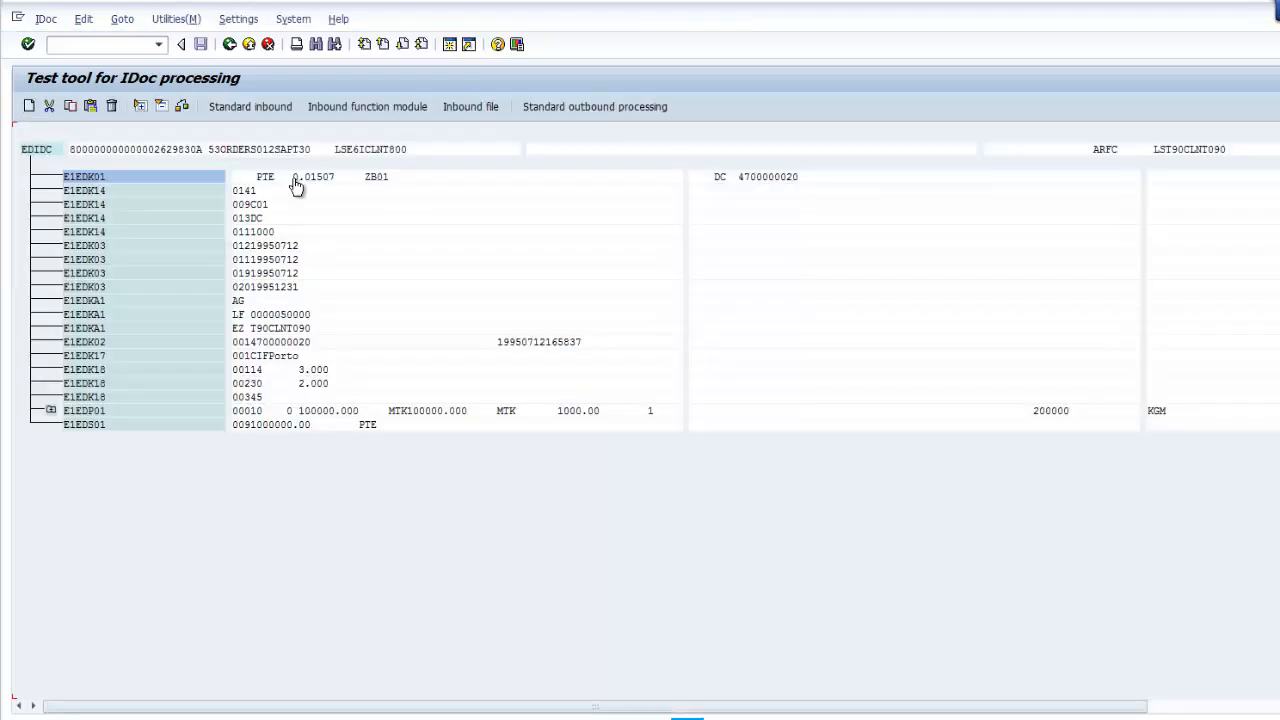
click(252, 107)
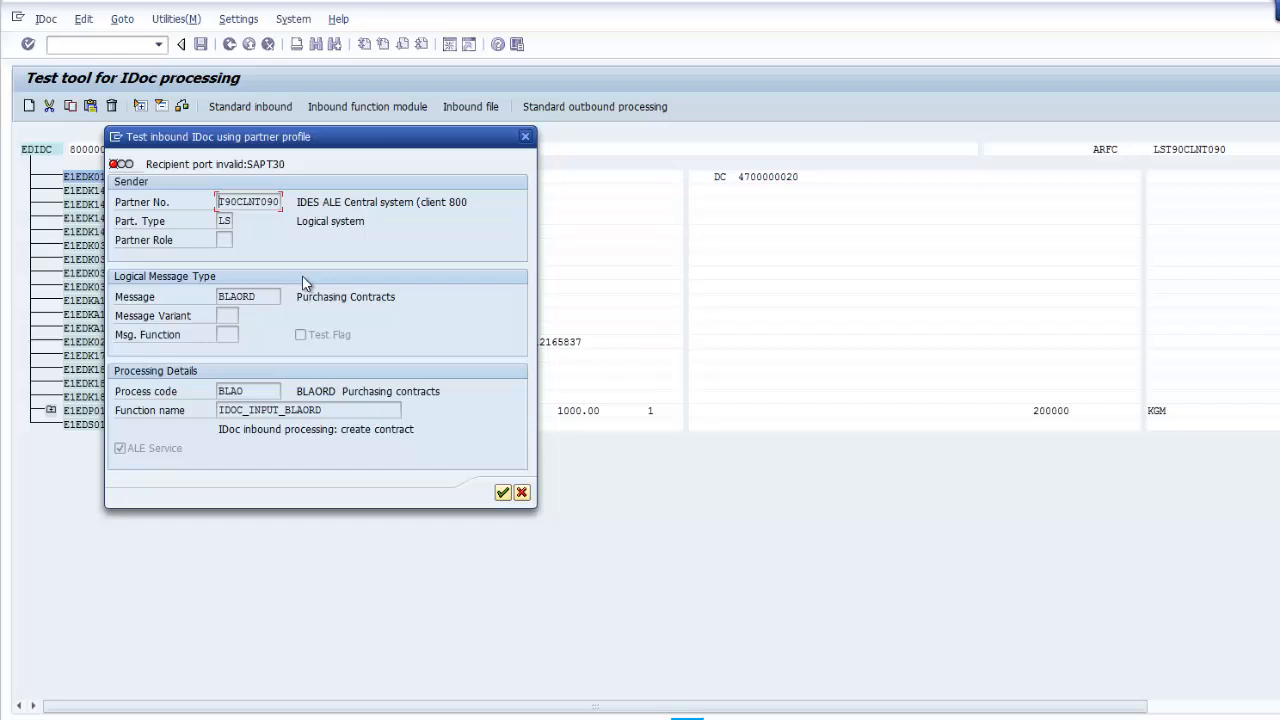
click(526, 137)
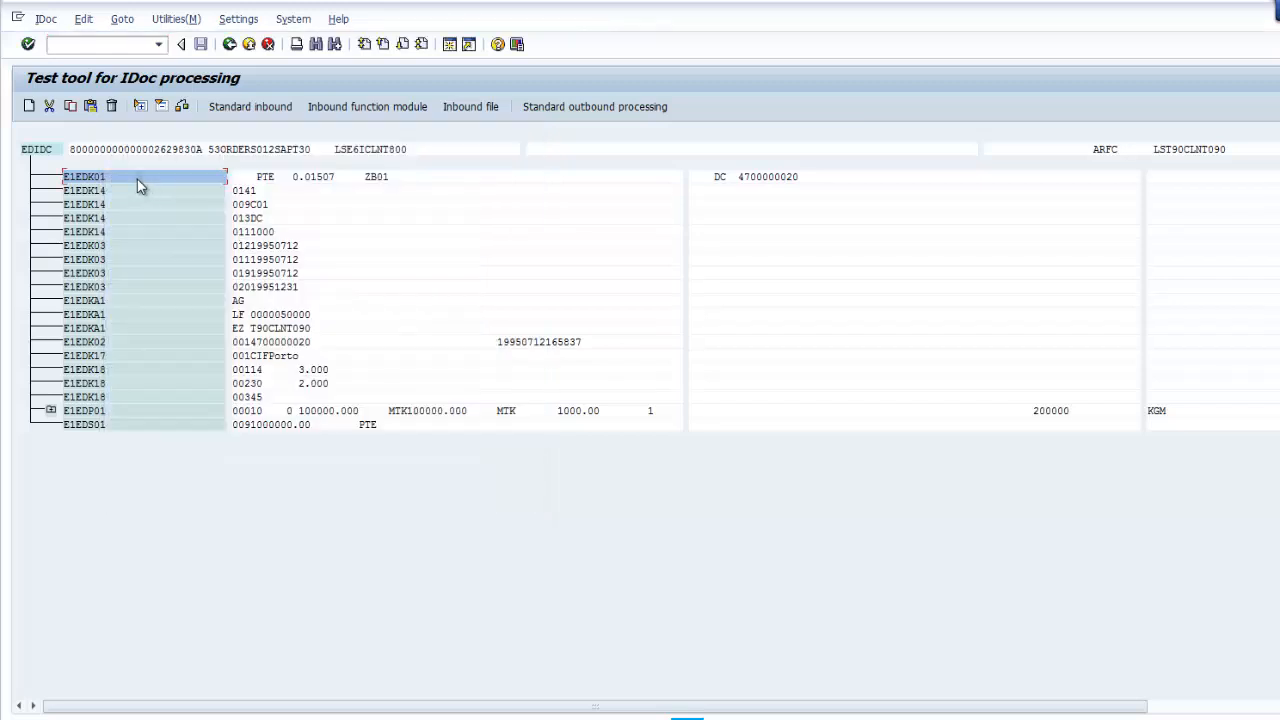
Step: Inspect the data record fields of segment E1EDK01 and the control record fields of the test IDoc
double_click(137, 179)
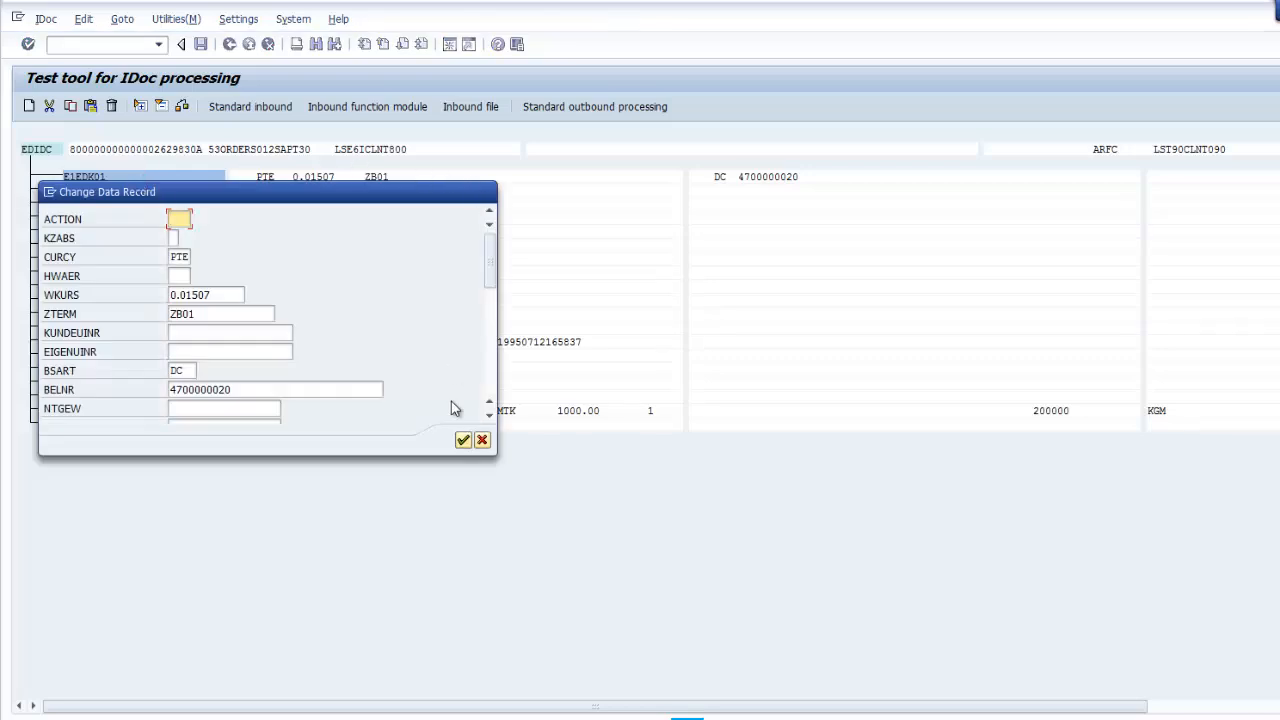
click(463, 440)
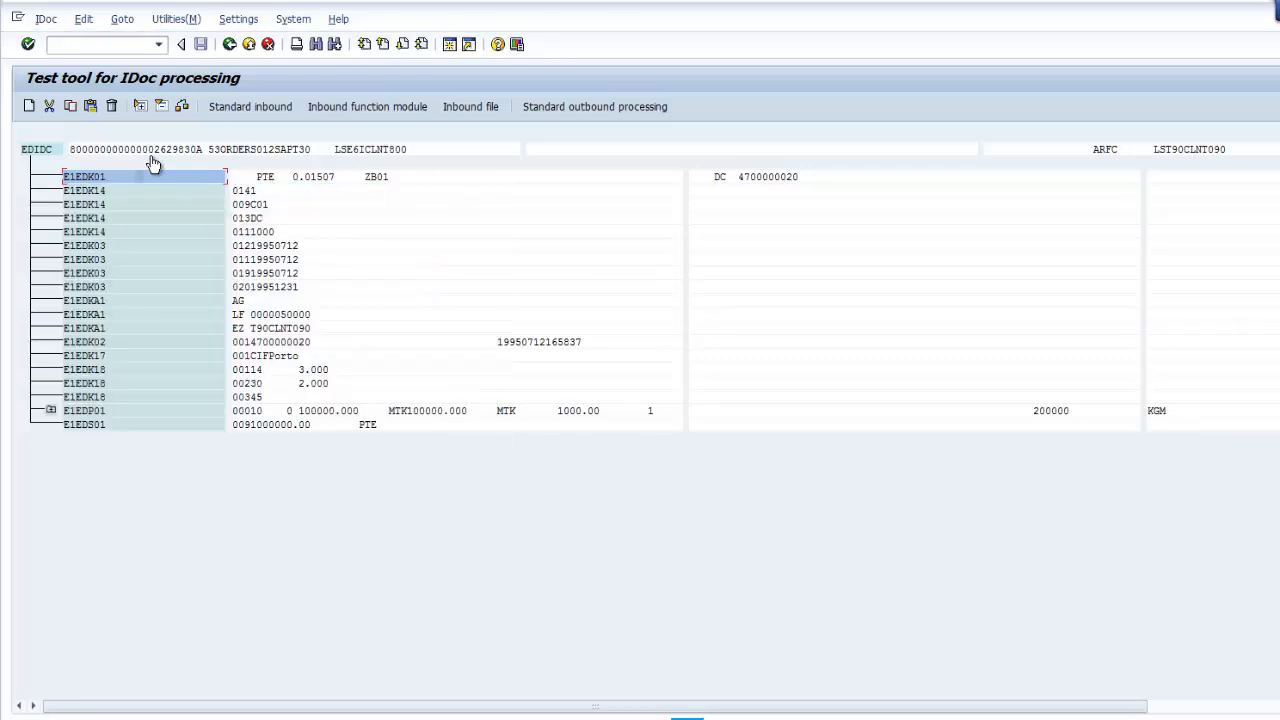
double_click(150, 155)
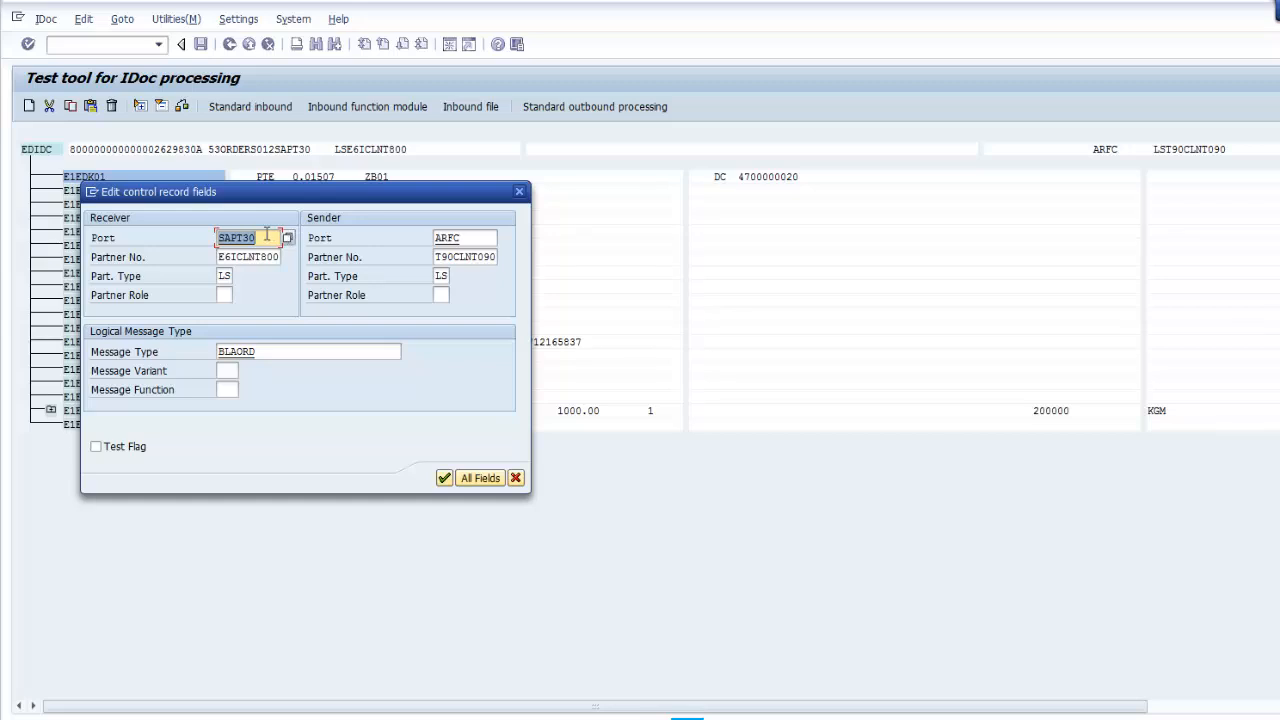
click(516, 478)
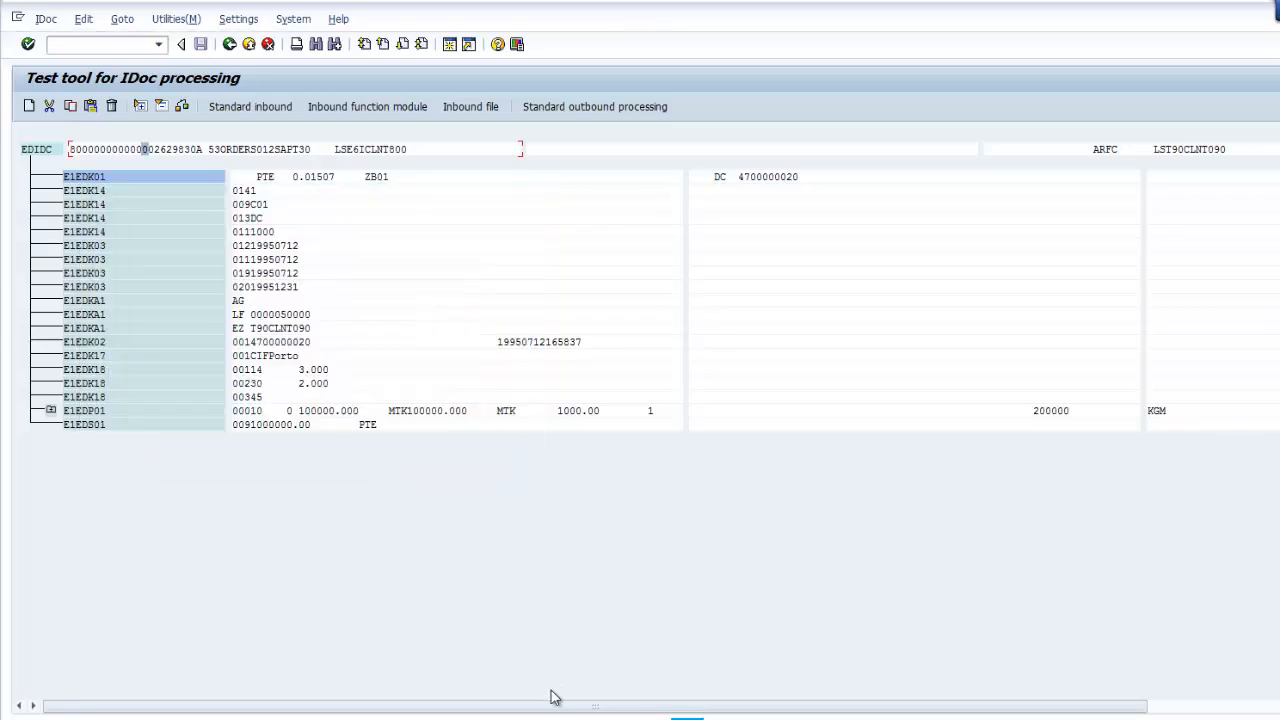
Step: Start the Send Material transaction BD10 from the IDoc test tool session and display its system status
click(547, 719)
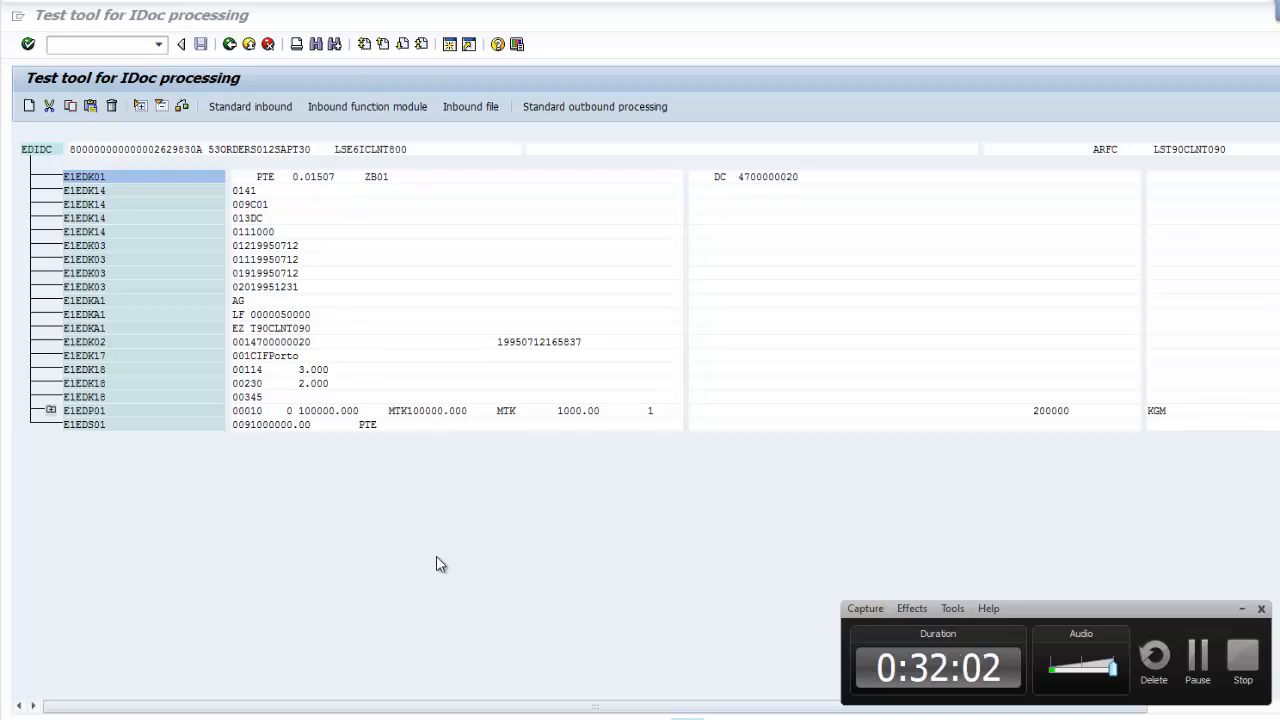
click(100, 45)
text(/)
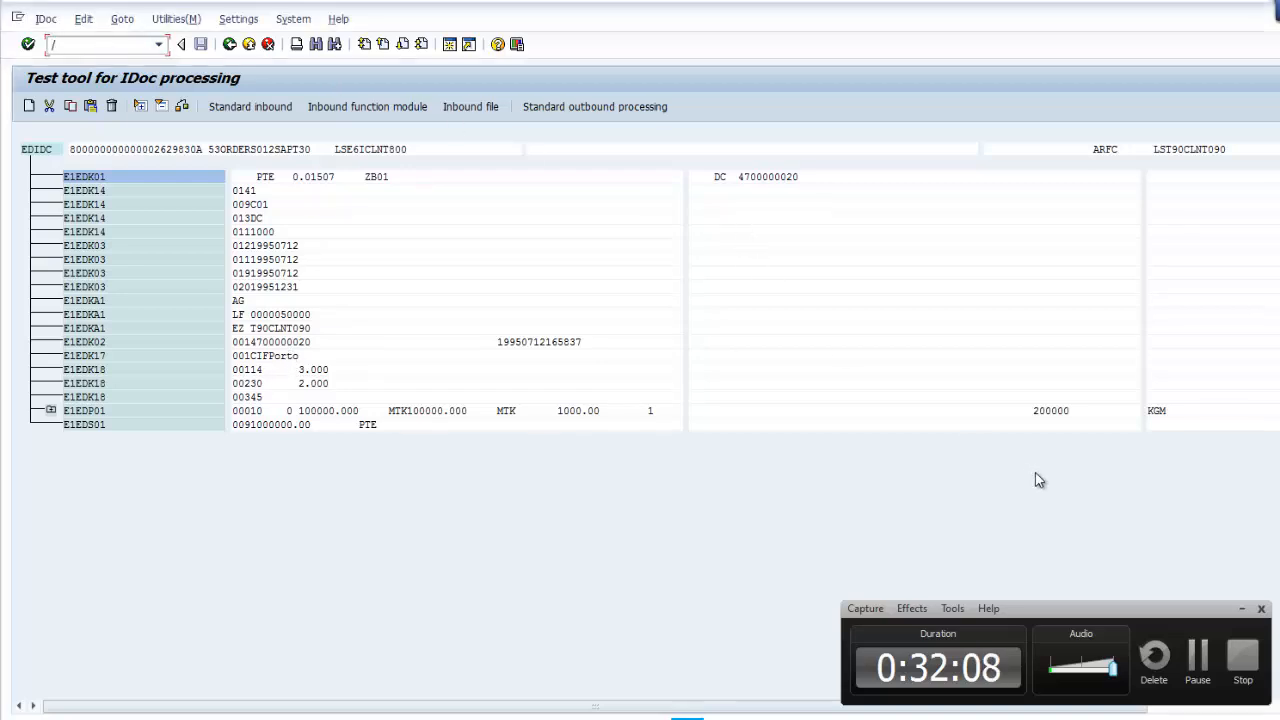
click(1241, 608)
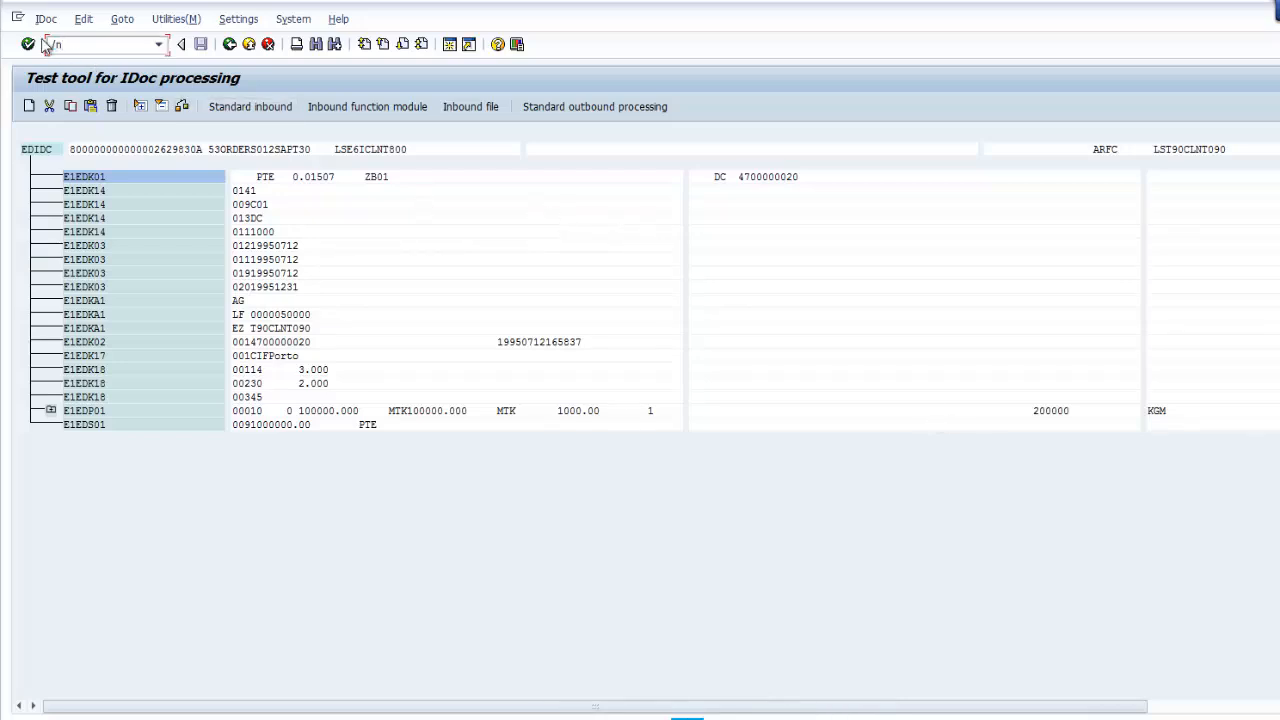
text(nbd10)
key(Return)
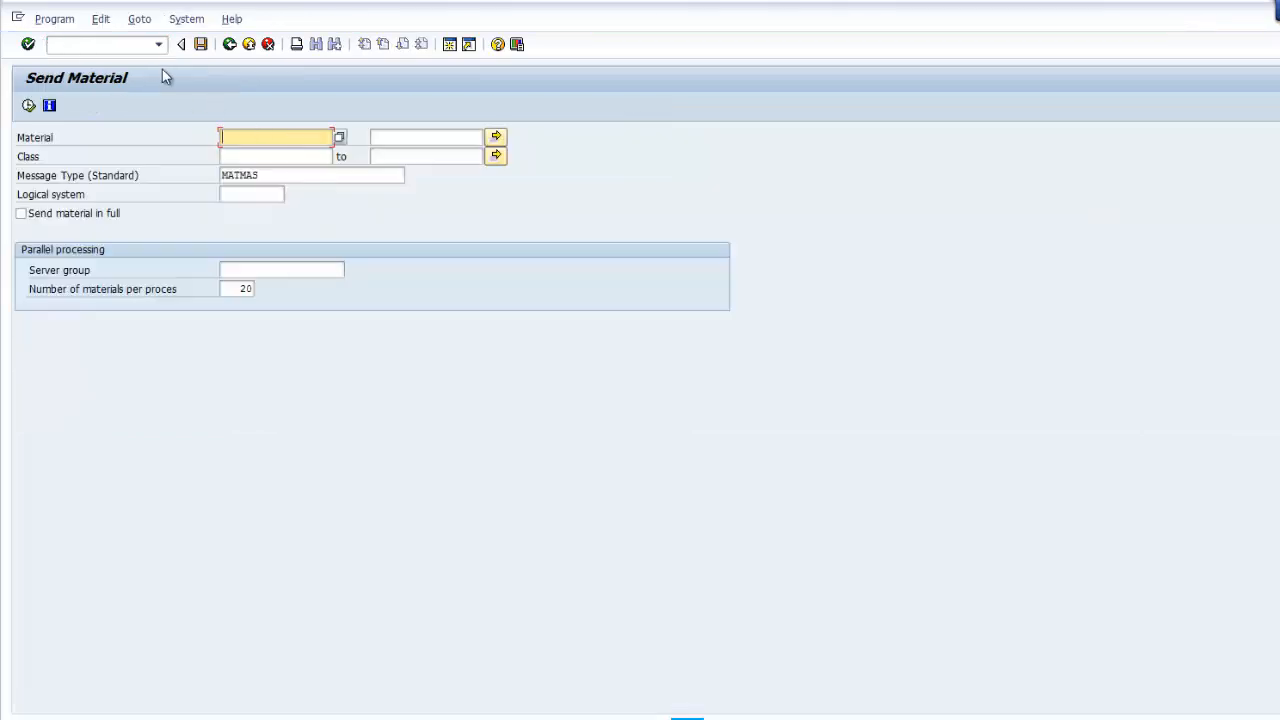
click(187, 19)
click(205, 247)
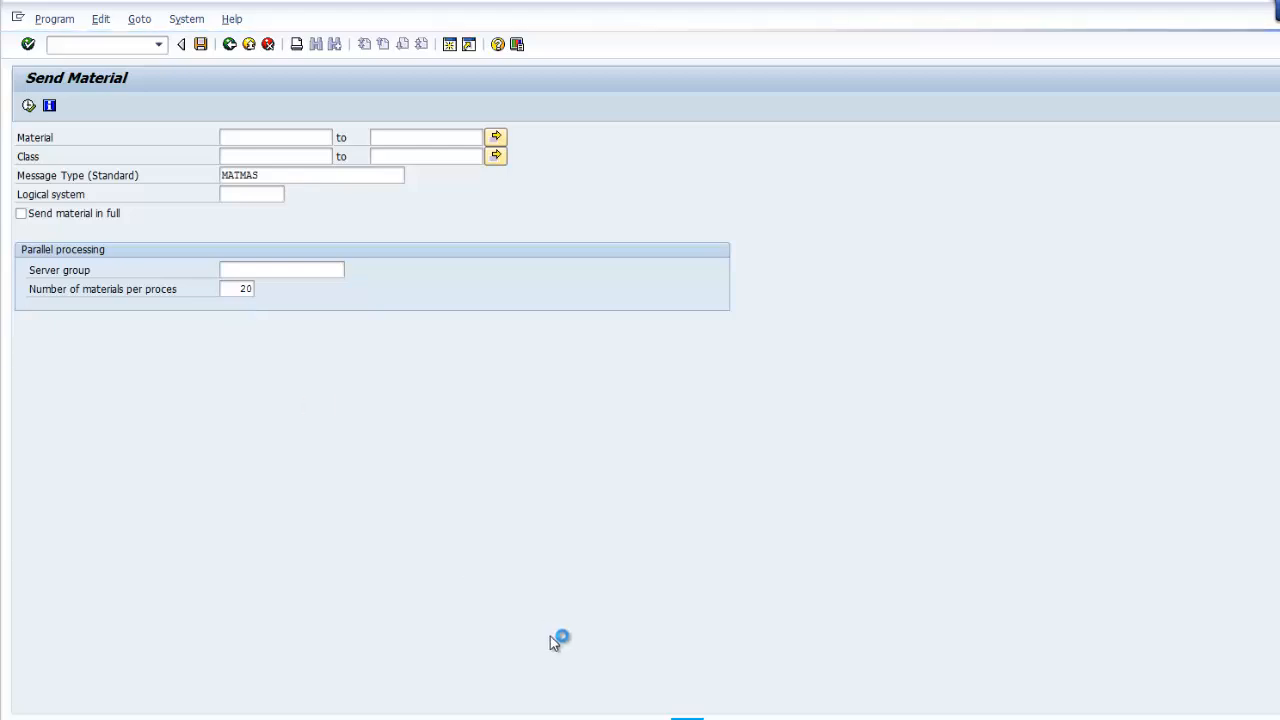
Step: Switch to the IDoc Search for Business Content session, start transaction BD10 there and check its system status
mouse_move(687, 716)
click(820, 684)
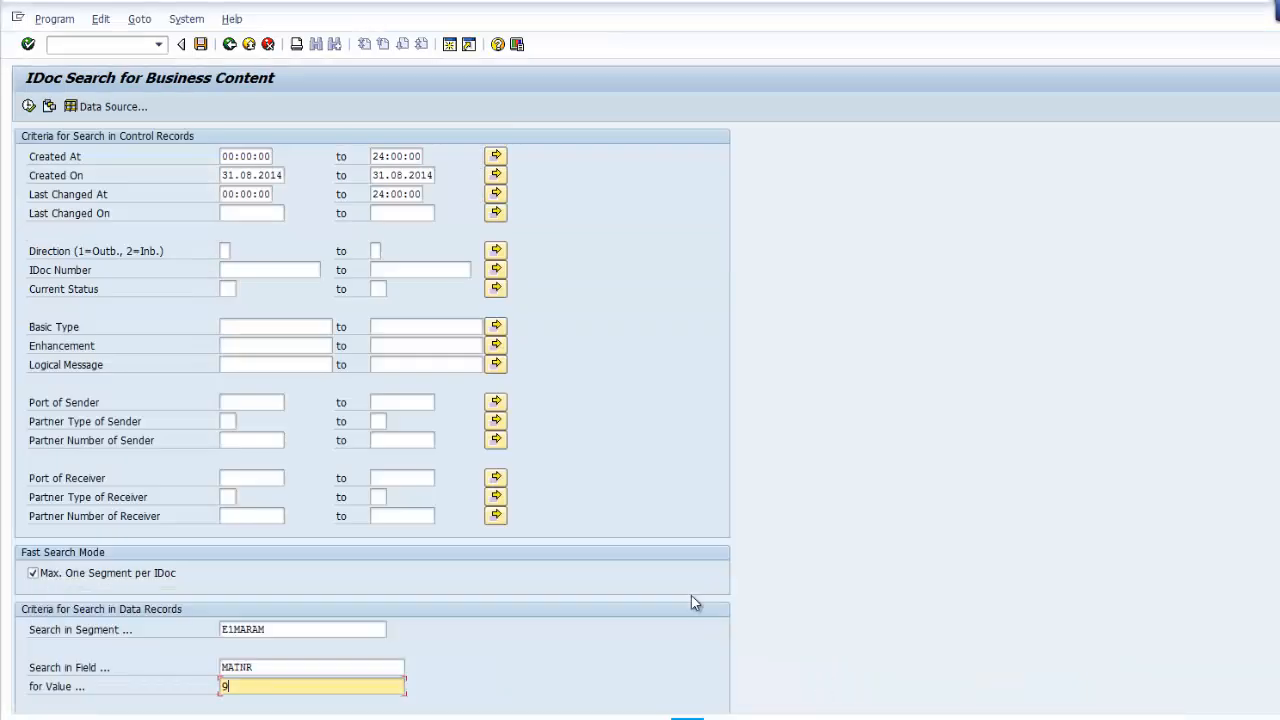
click(104, 43)
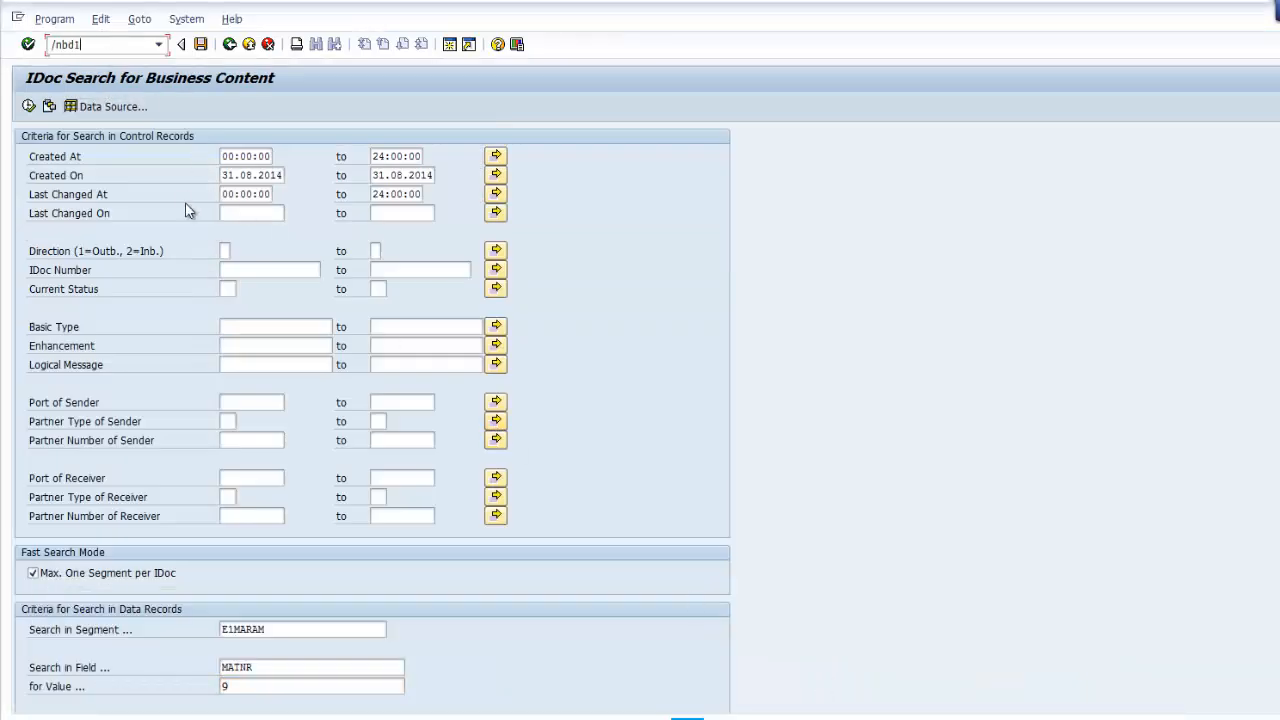
key(Return)
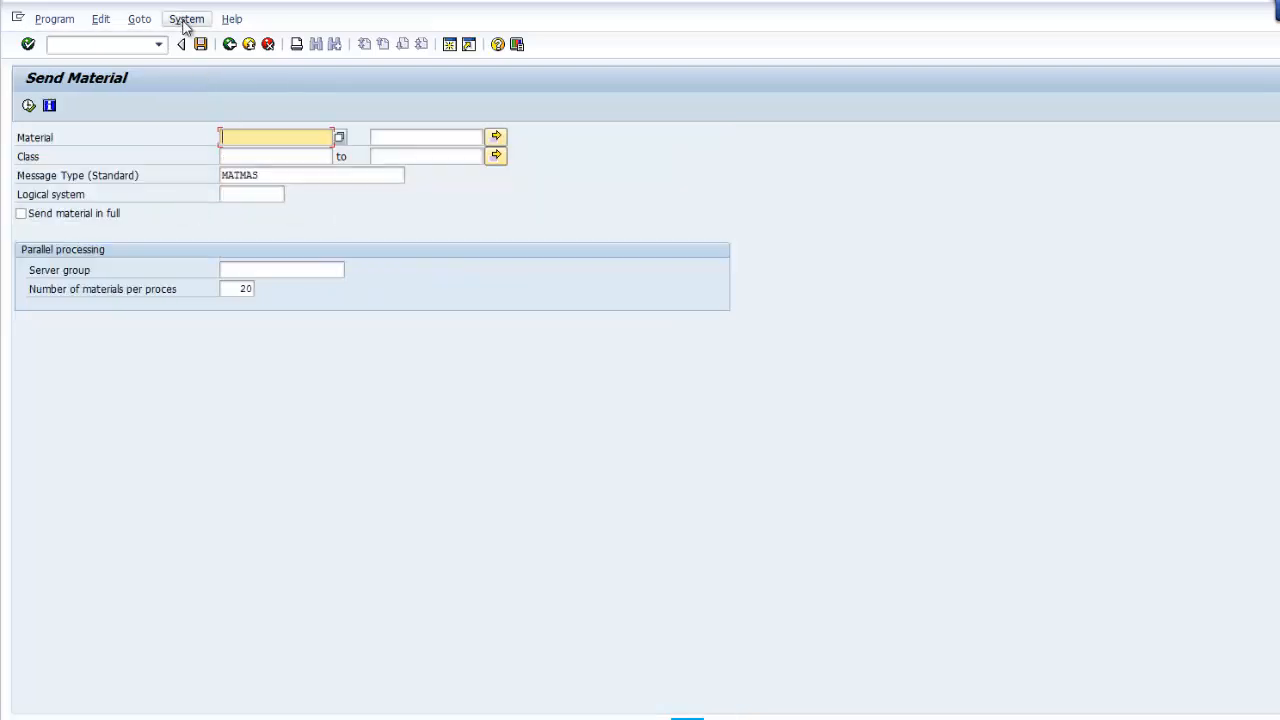
click(184, 22)
click(205, 250)
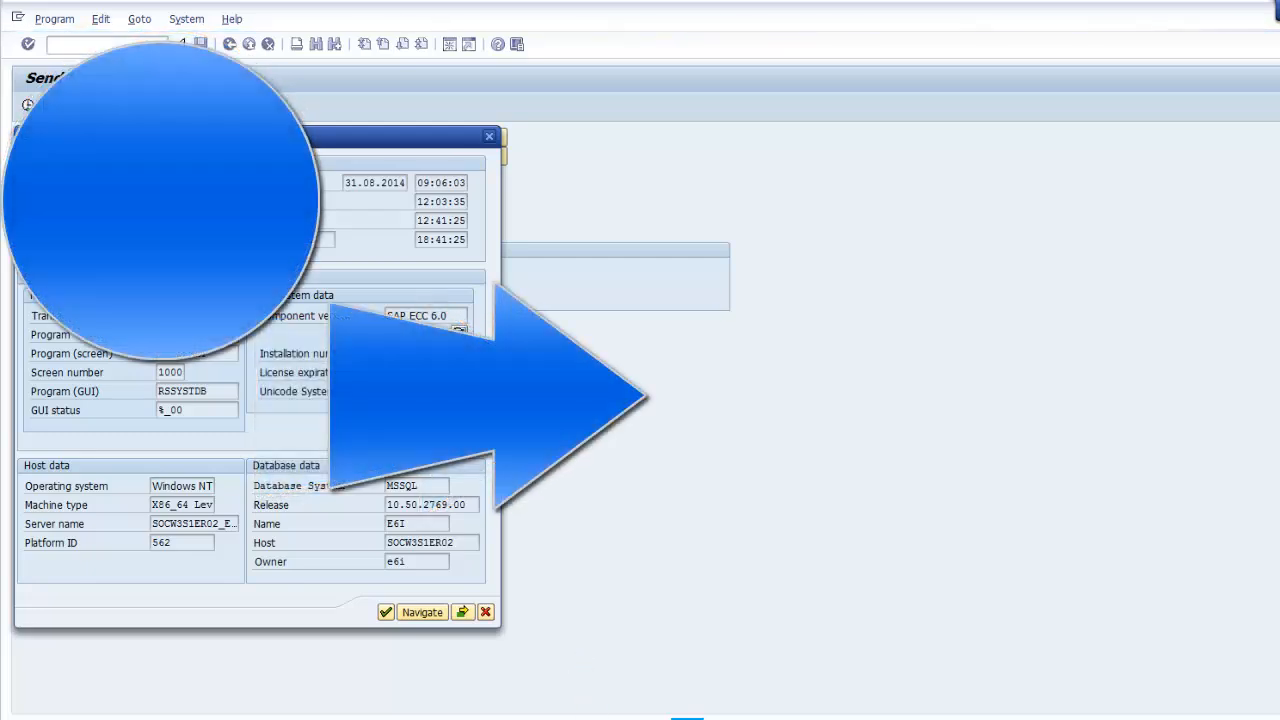
Step: Look through the source code of report RBDSEMAT for the MASTERIDOC_CREATE_REQ_MATCOR function call
click(585, 719)
click(893, 697)
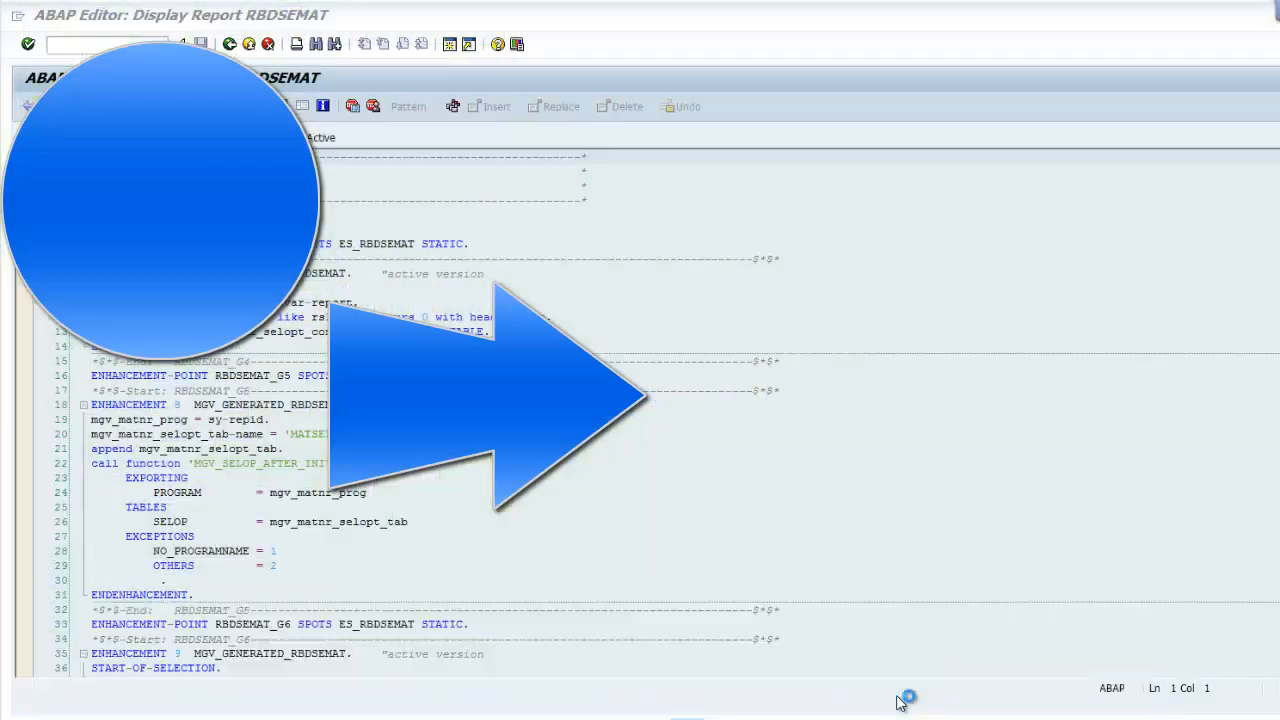
scroll(401, 411, down, 20)
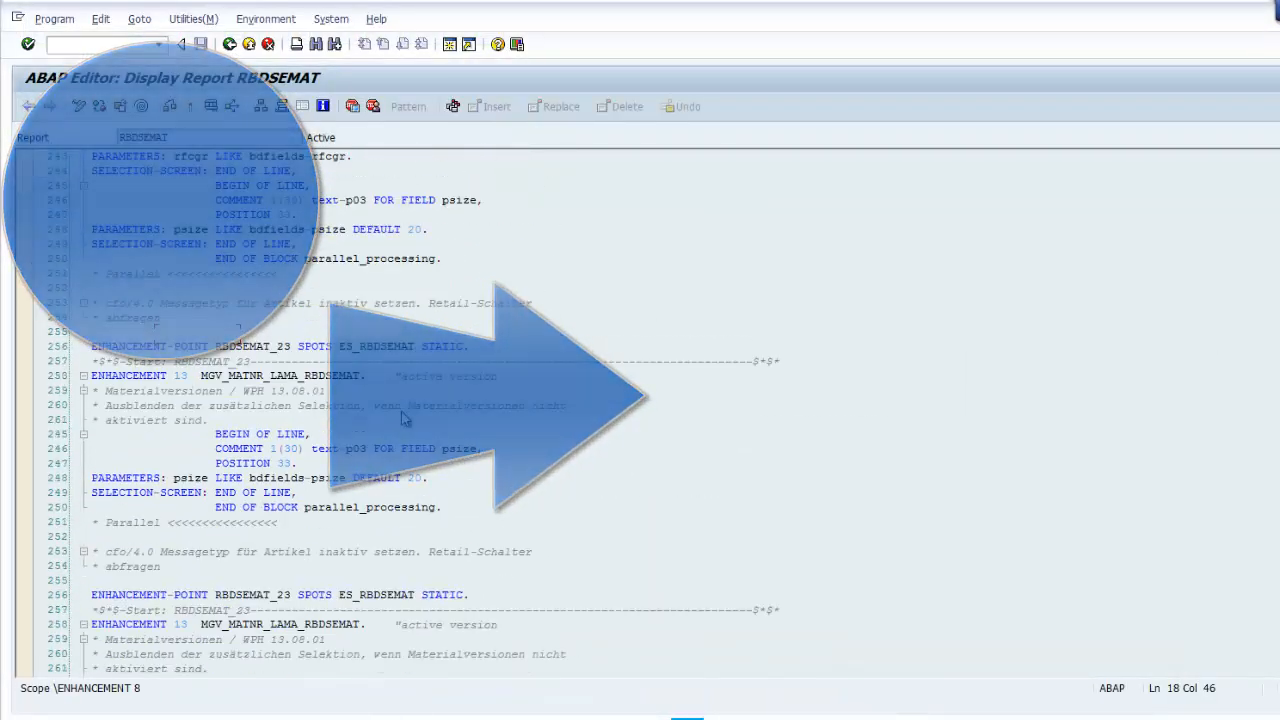
scroll(401, 411, up, 8)
scroll(401, 411, down, 20)
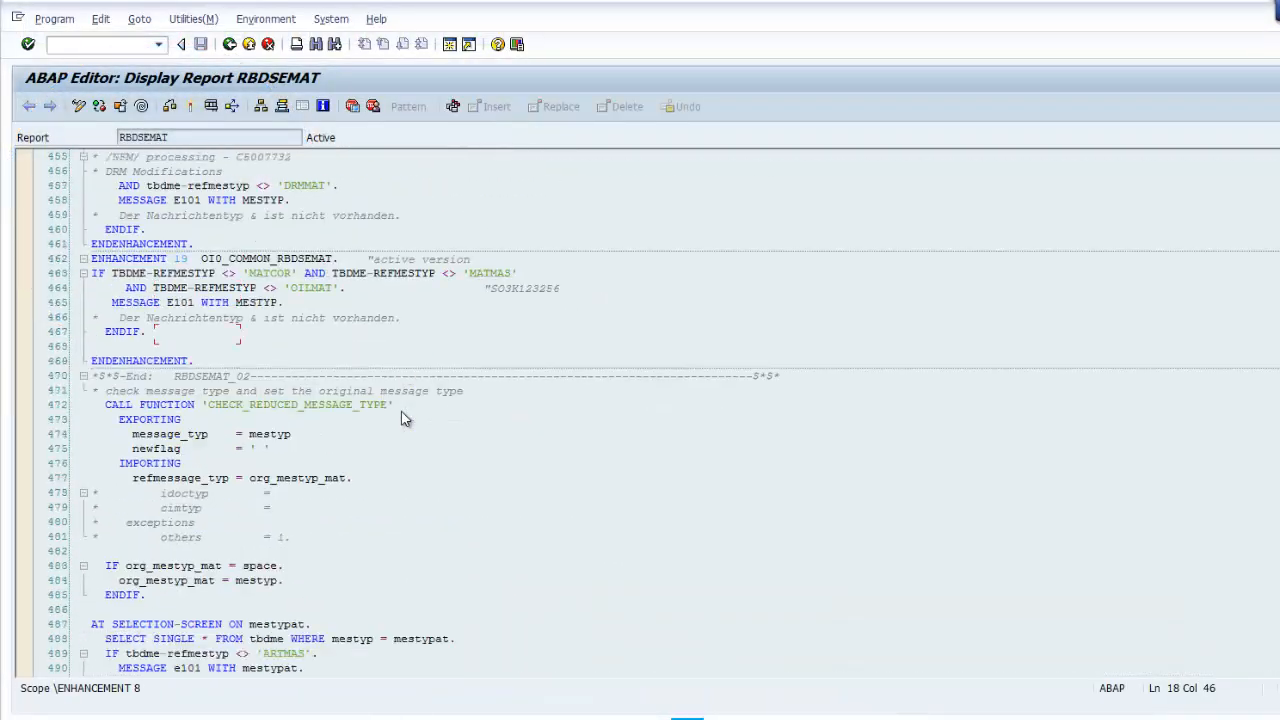
scroll(401, 419, down, 20)
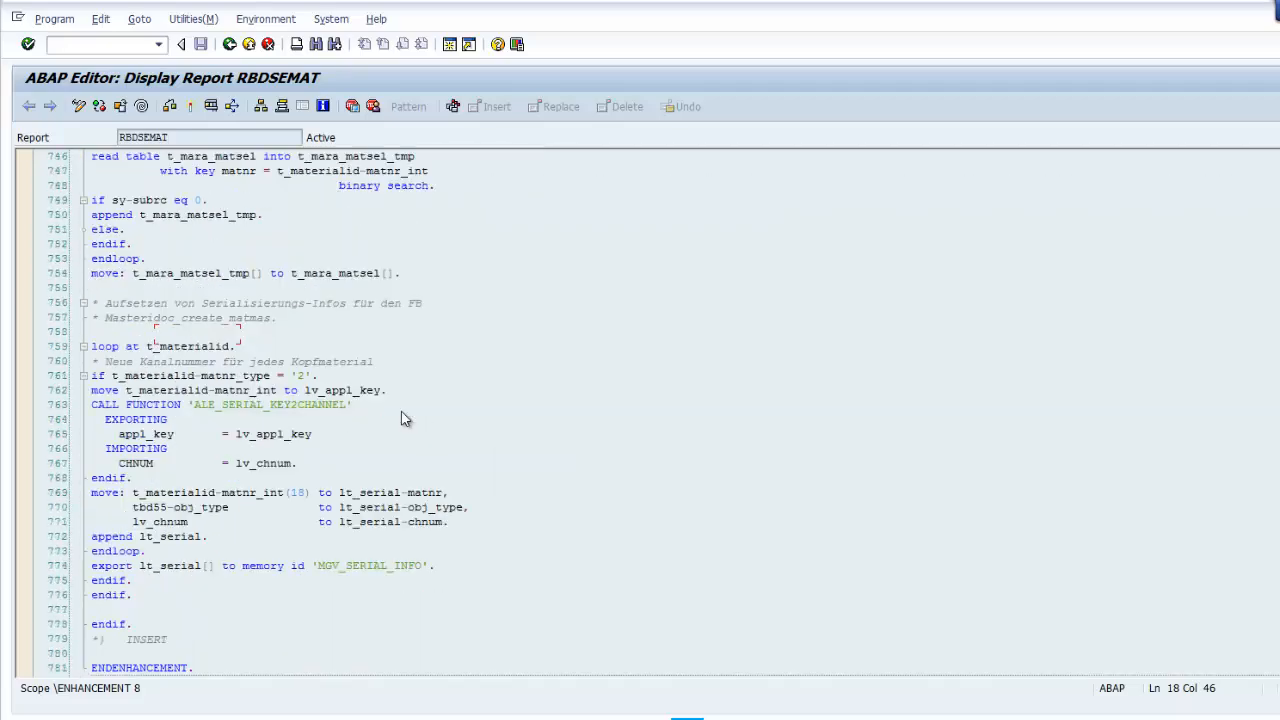
scroll(401, 419, up, 20)
scroll(401, 419, down, 20)
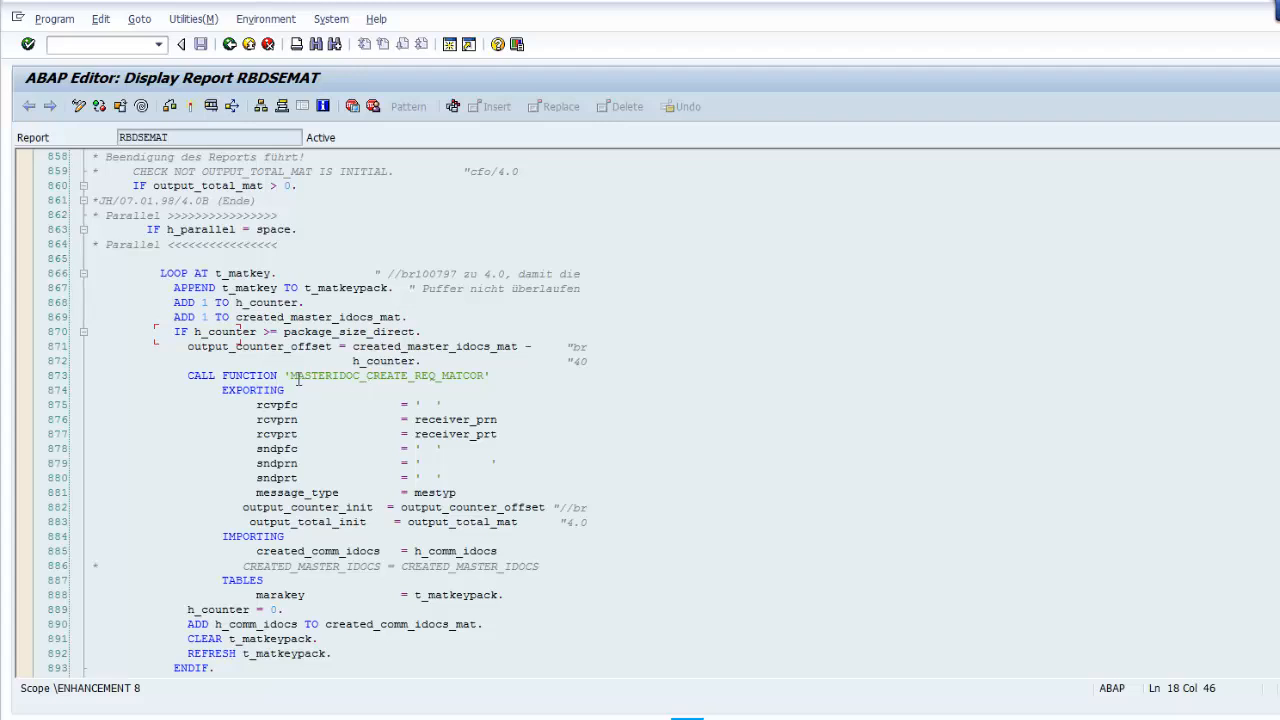
drag(290, 376, 484, 380)
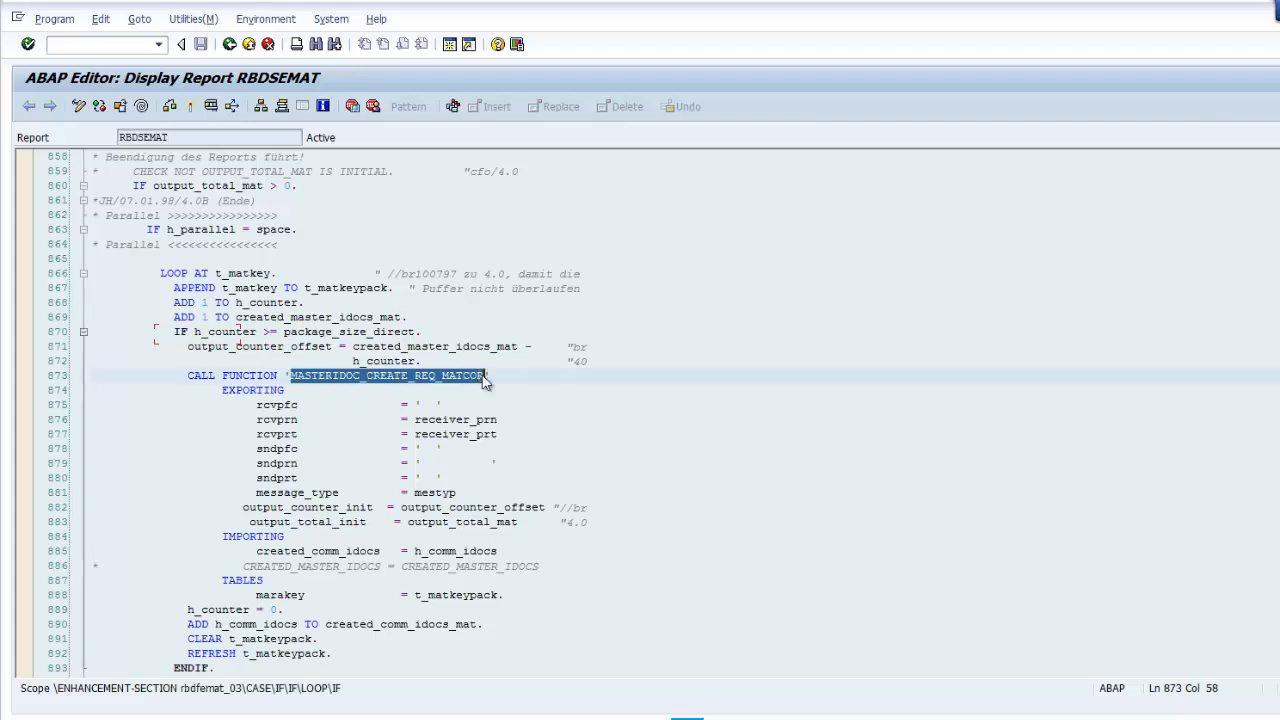
click(372, 374)
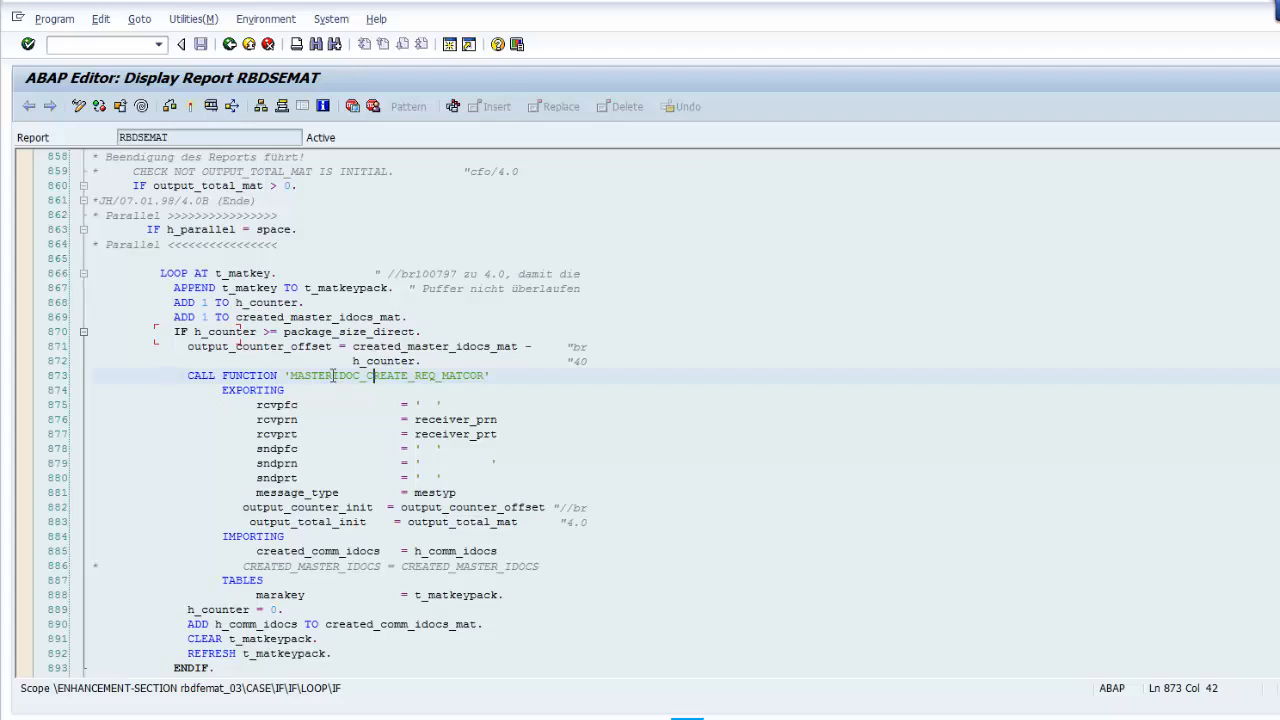
Step: Open the Function Builder with SE37, search function modules for master*idoc*distribute* and display MASTER_IDOC_DISTRIBUTE
click(140, 44)
text(/nse37)
key(Return)
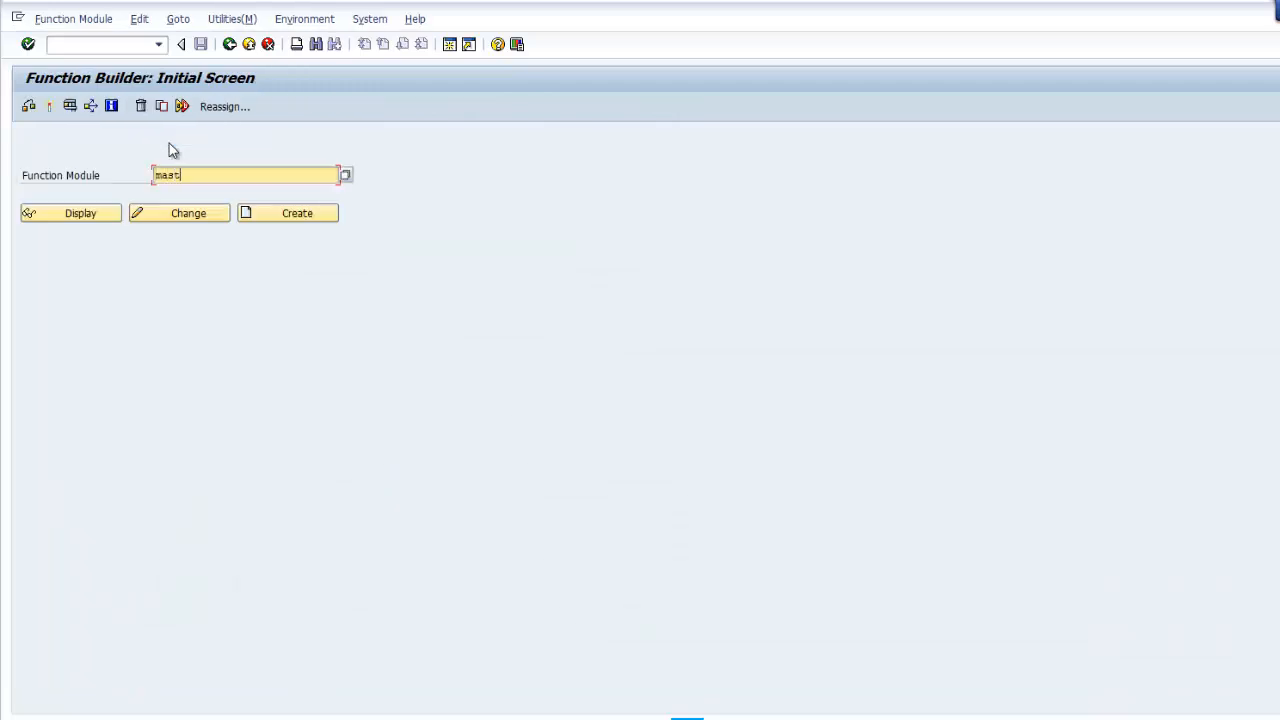
text(master*idoc*)
text(distribute*)
click(345, 176)
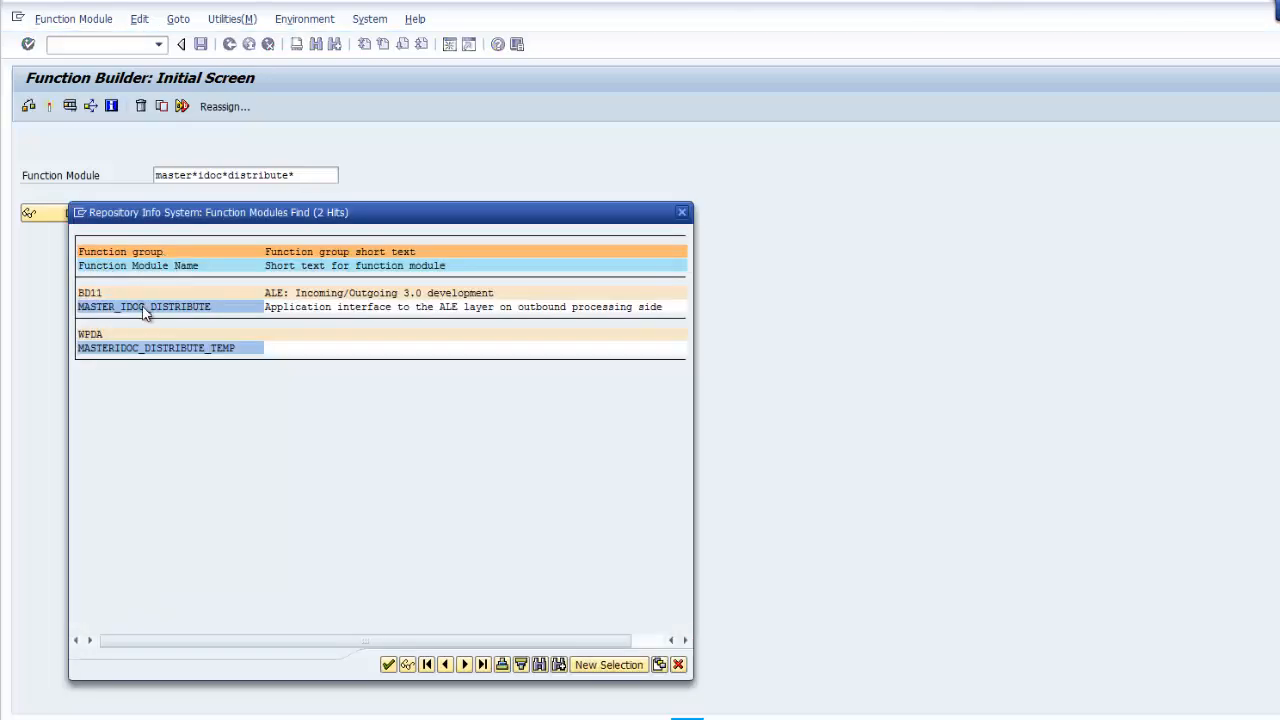
double_click(146, 310)
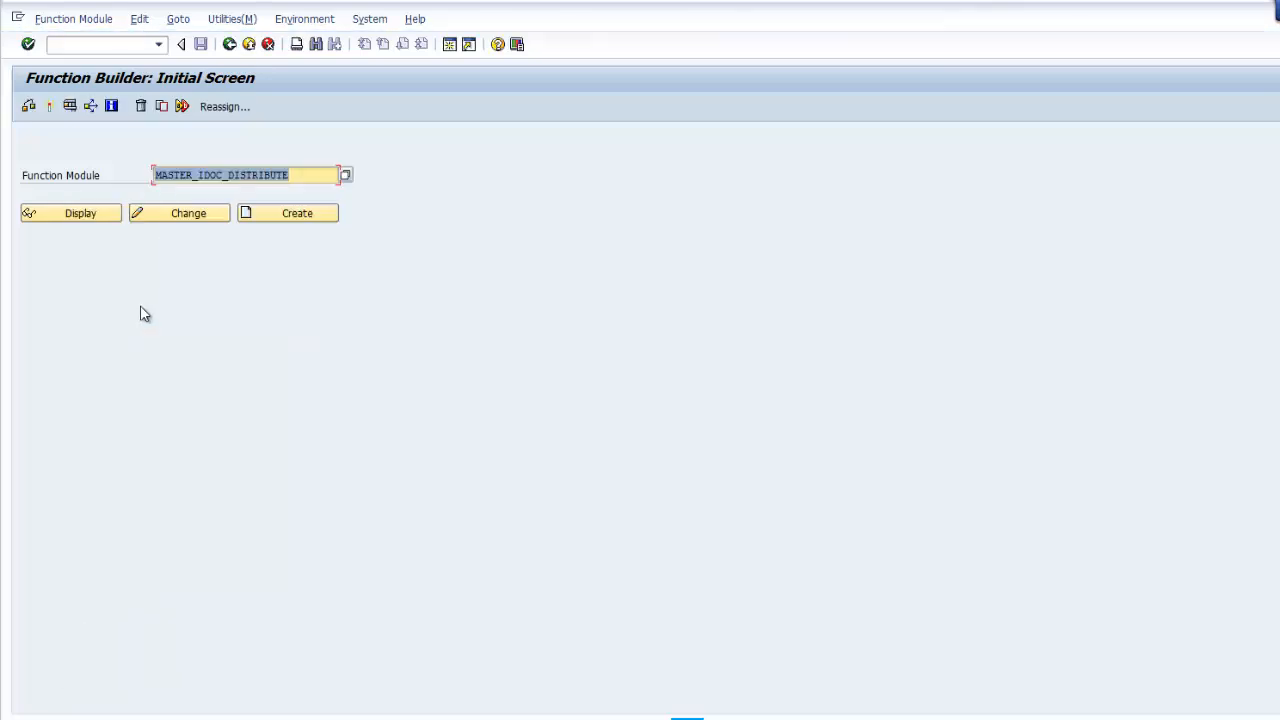
click(82, 215)
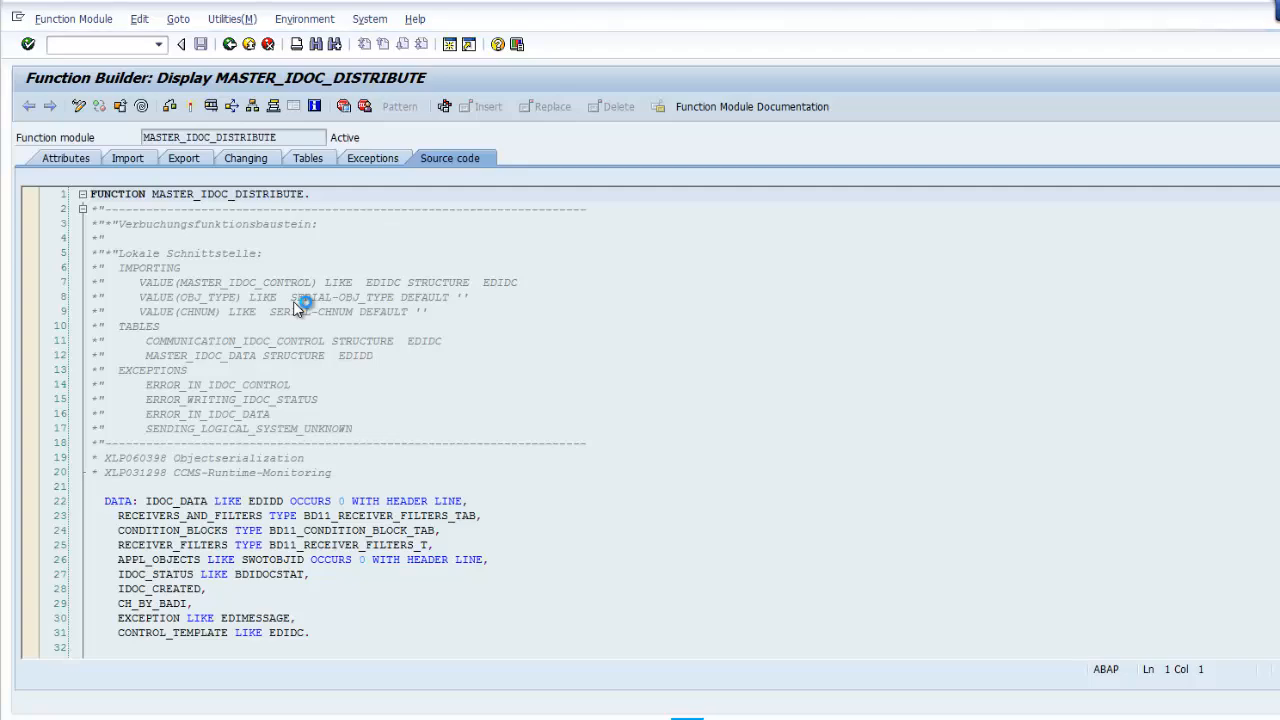
Step: Read the documentation of function module MASTER_IDOC_DISTRIBUTE and close it
mouse_move(496, 718)
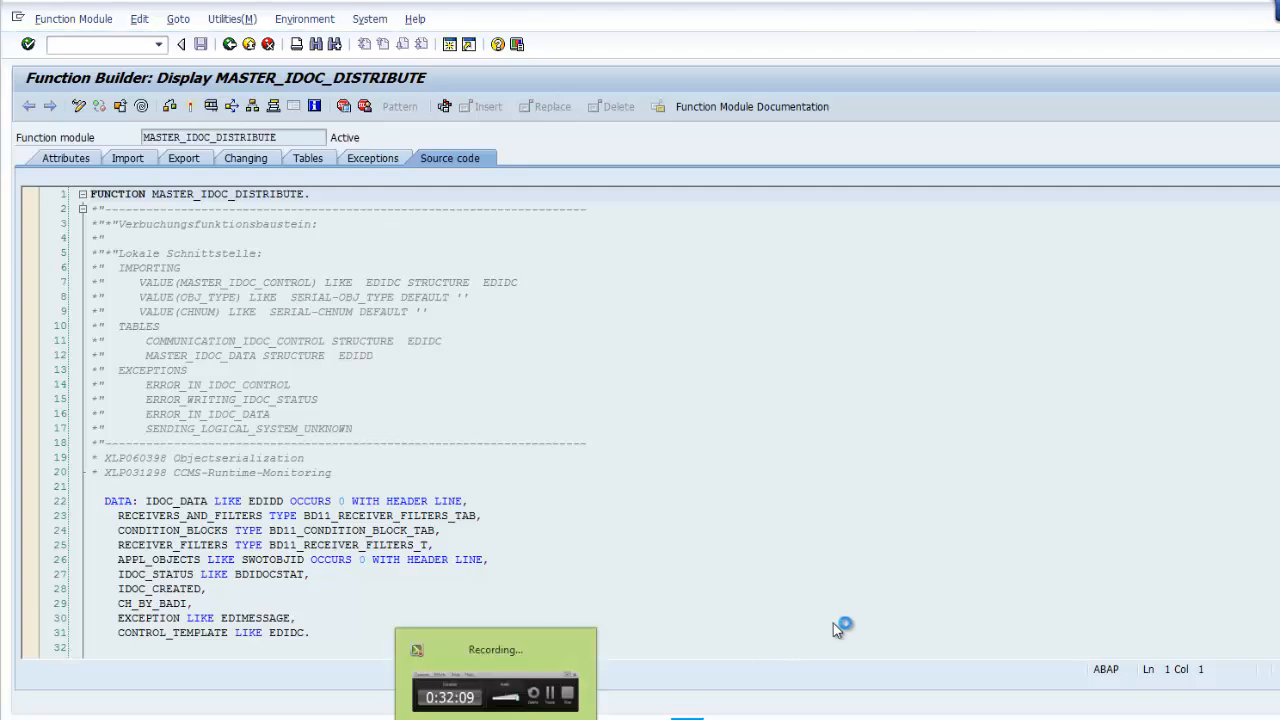
click(523, 661)
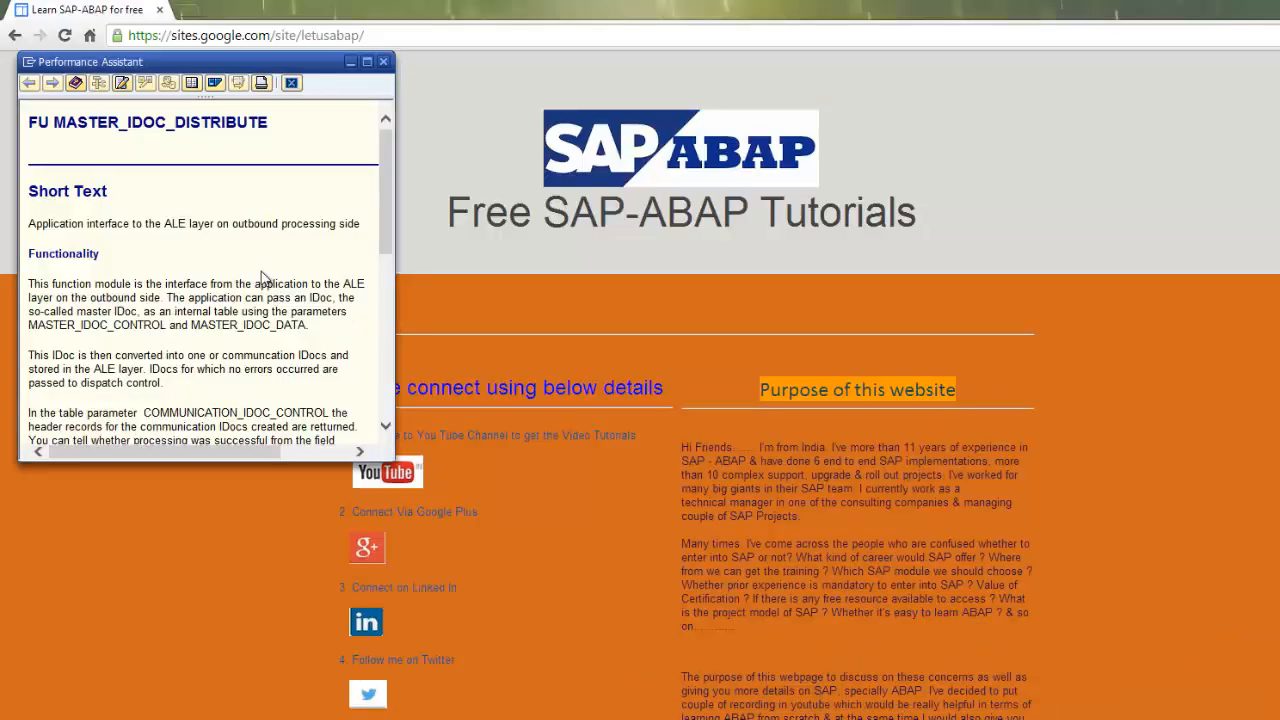
scroll(161, 243, down, 3)
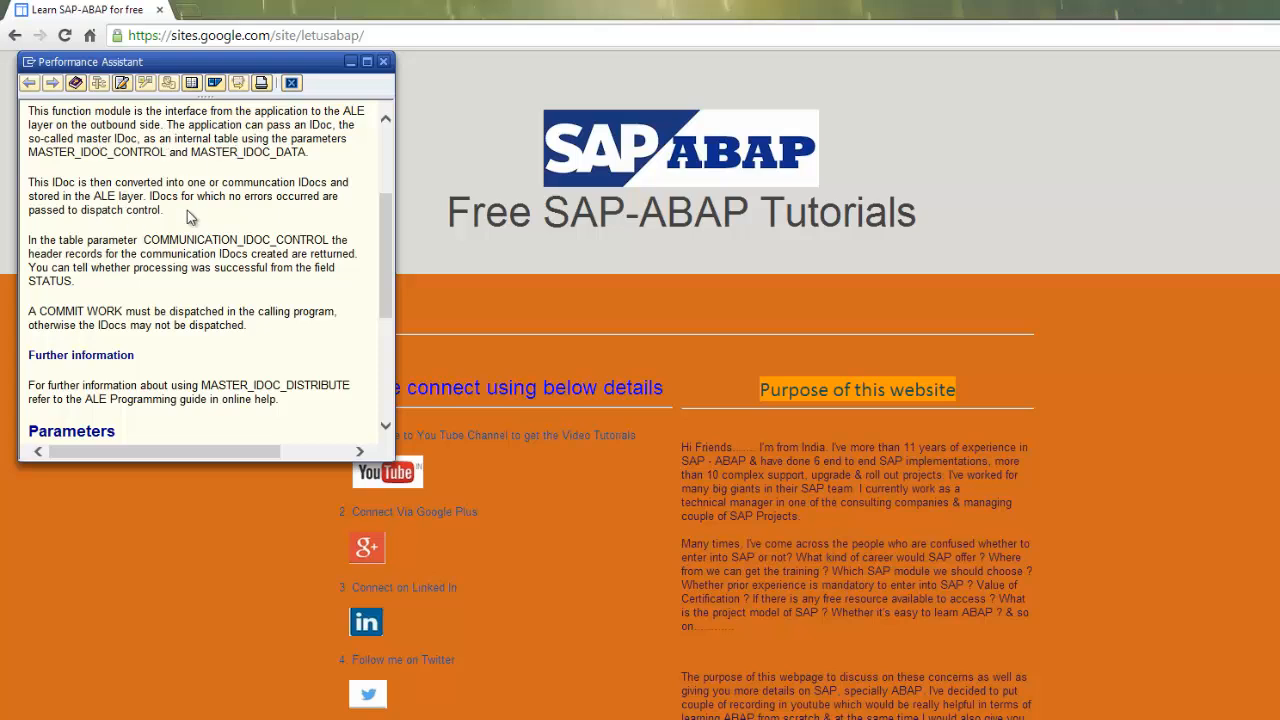
click(289, 84)
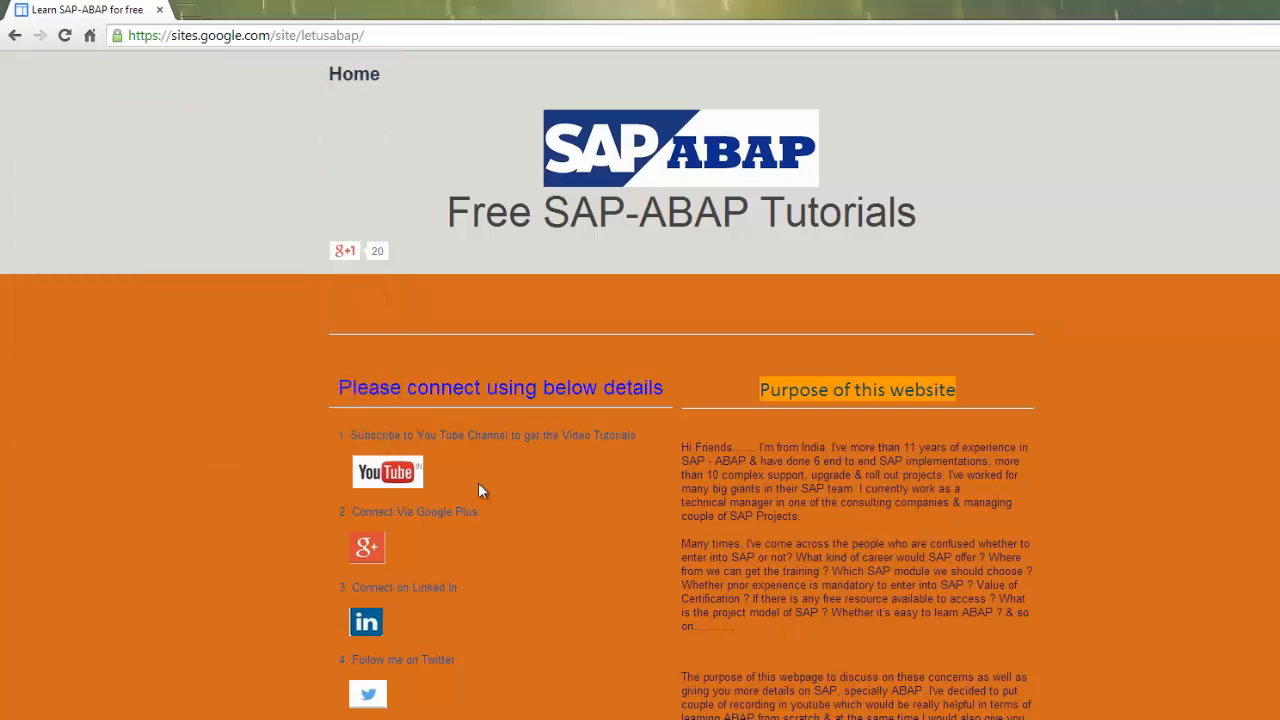
Step: Return to the Function Builder session and inspect the table and import parameters of MASTER_IDOC_DISTRIBUTE, including MASTER_IDOC_DATA and MASTER_IDOC_CONTROL
mouse_move(603, 718)
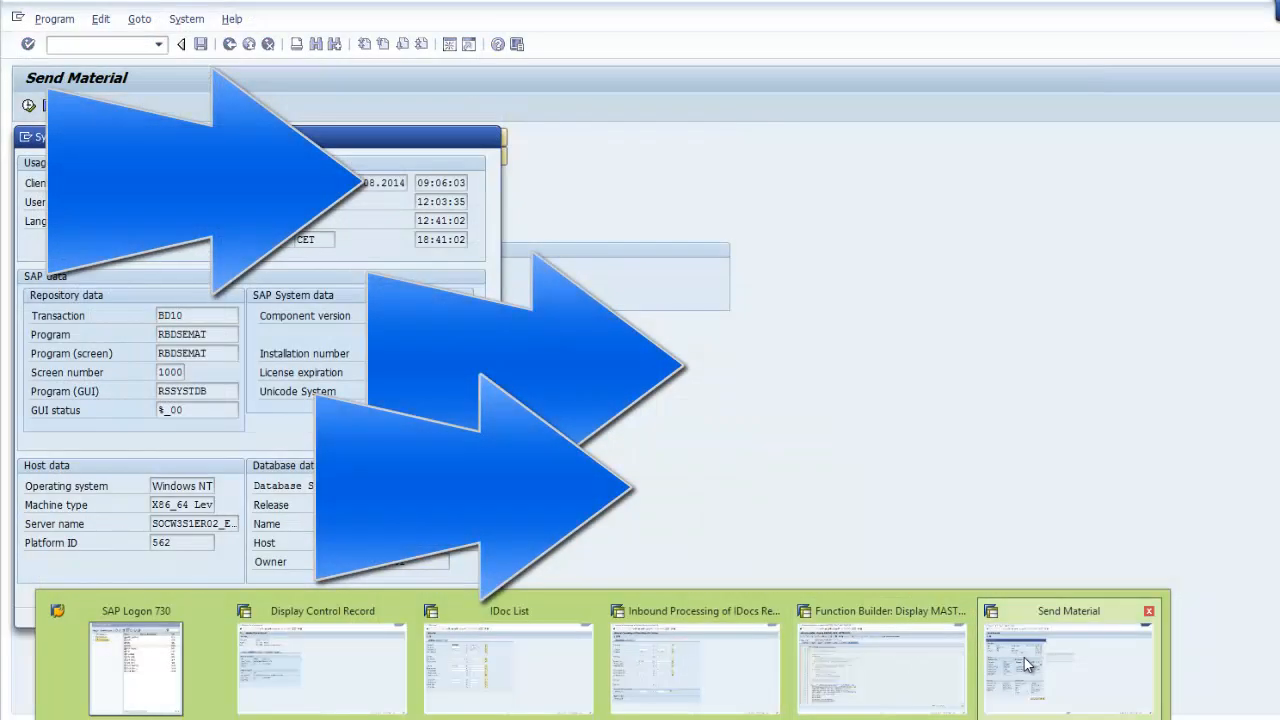
click(1024, 657)
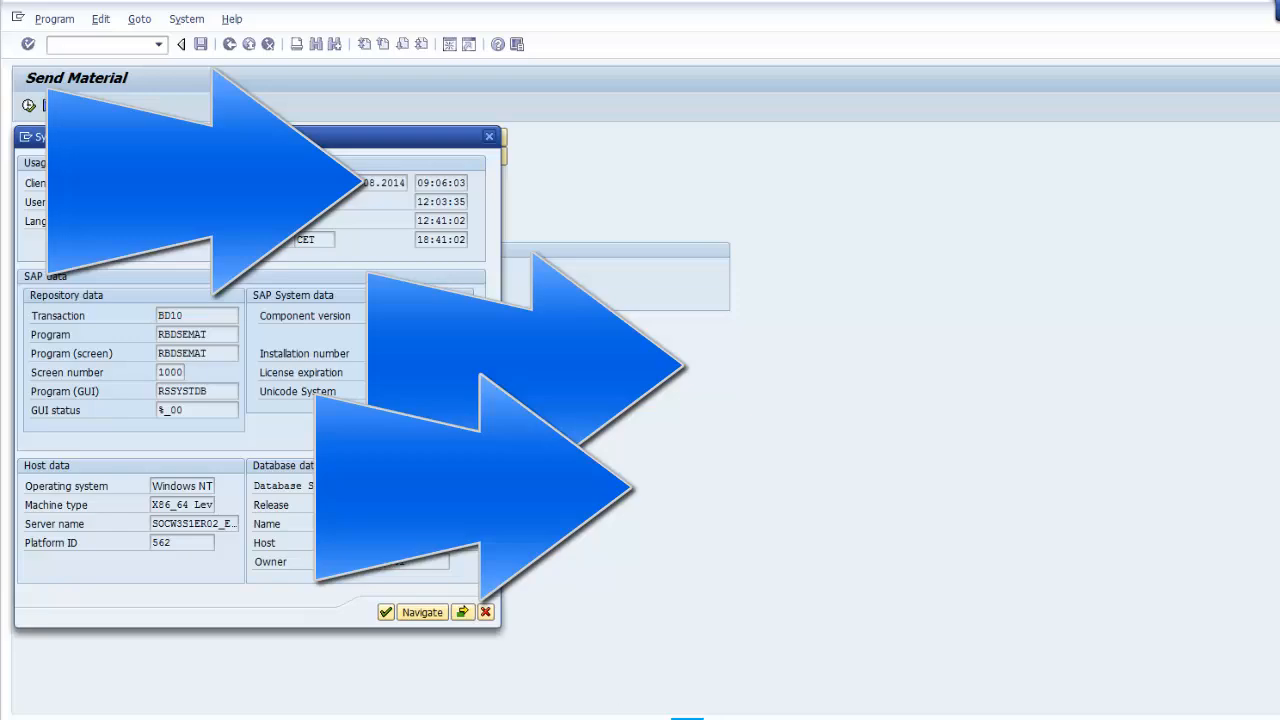
mouse_move(687, 718)
click(367, 650)
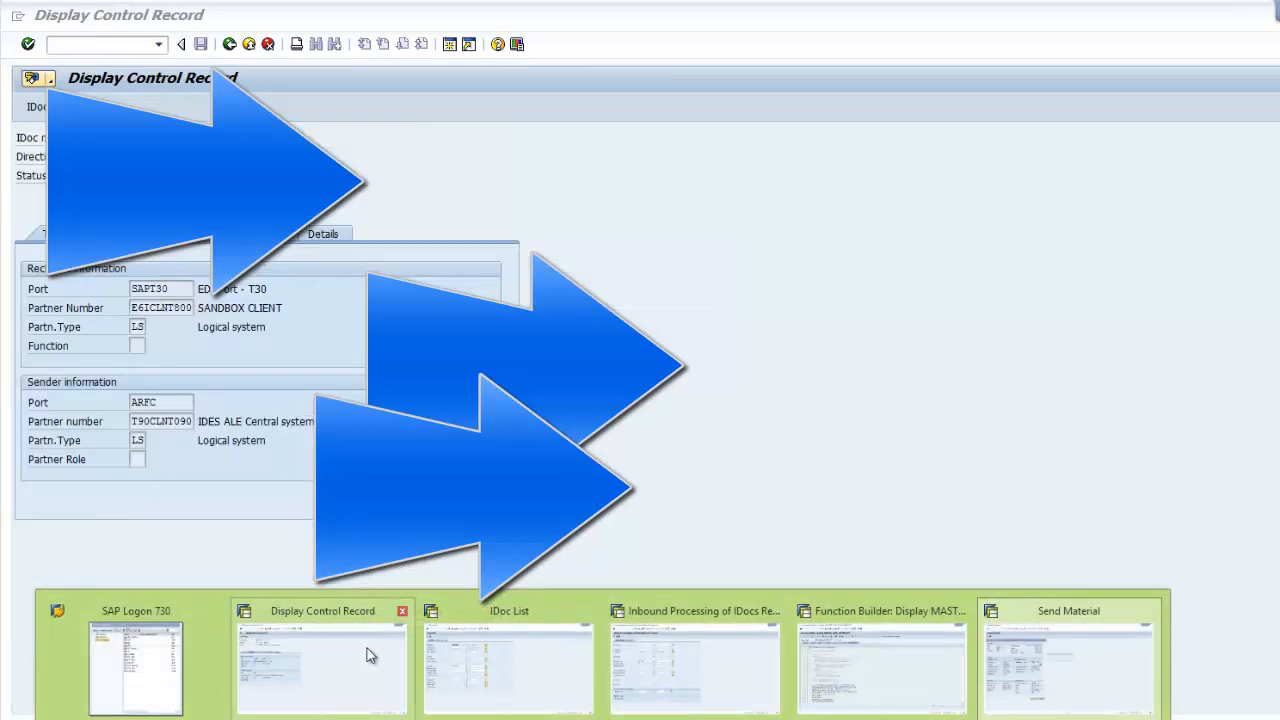
click(823, 688)
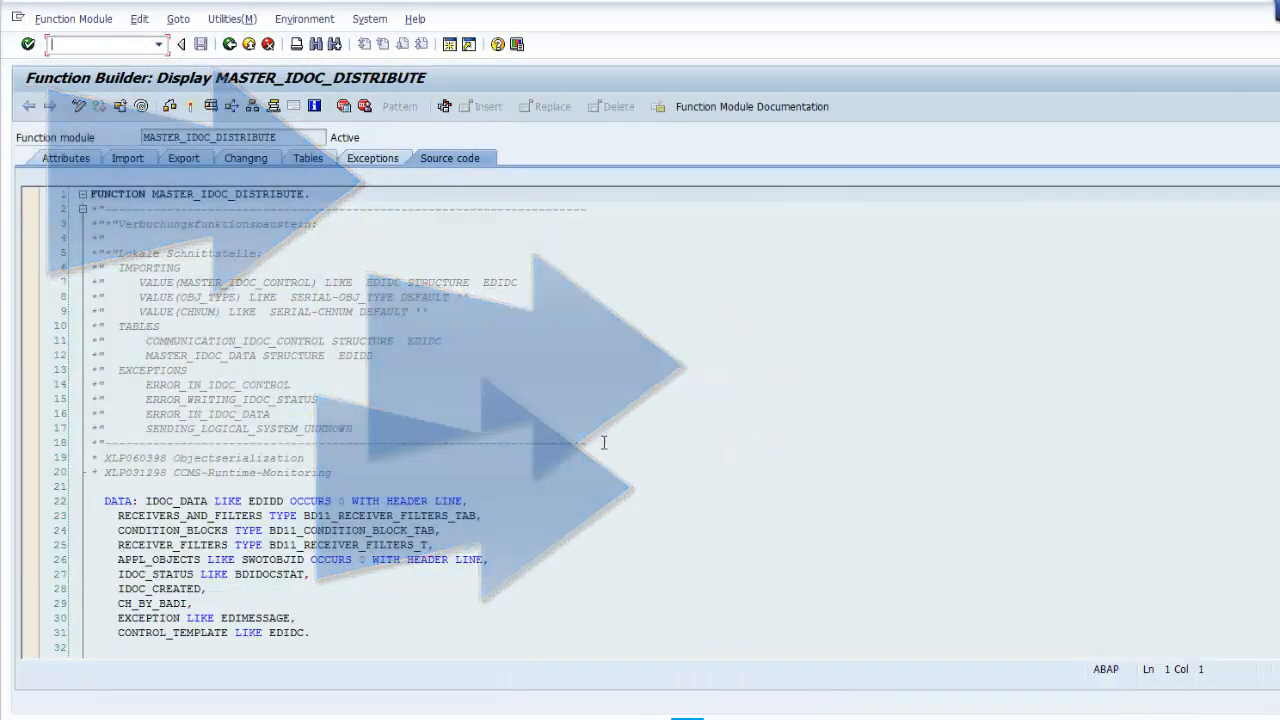
click(305, 160)
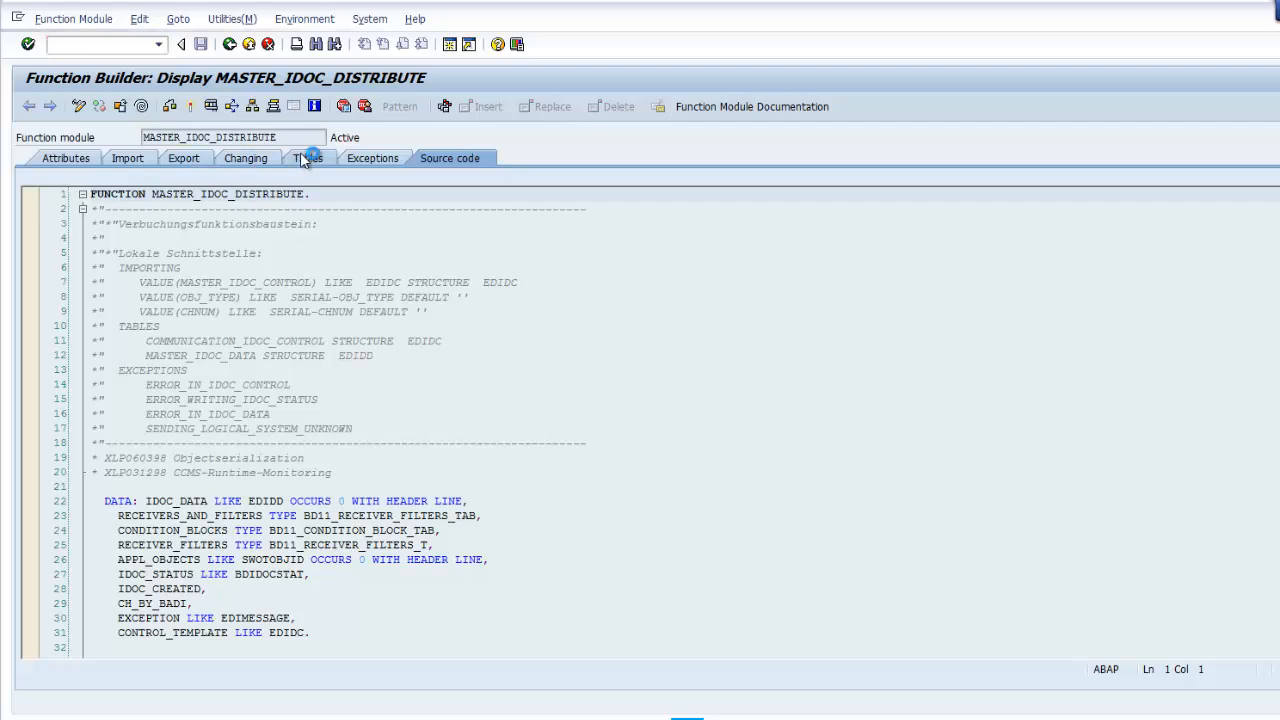
click(89, 250)
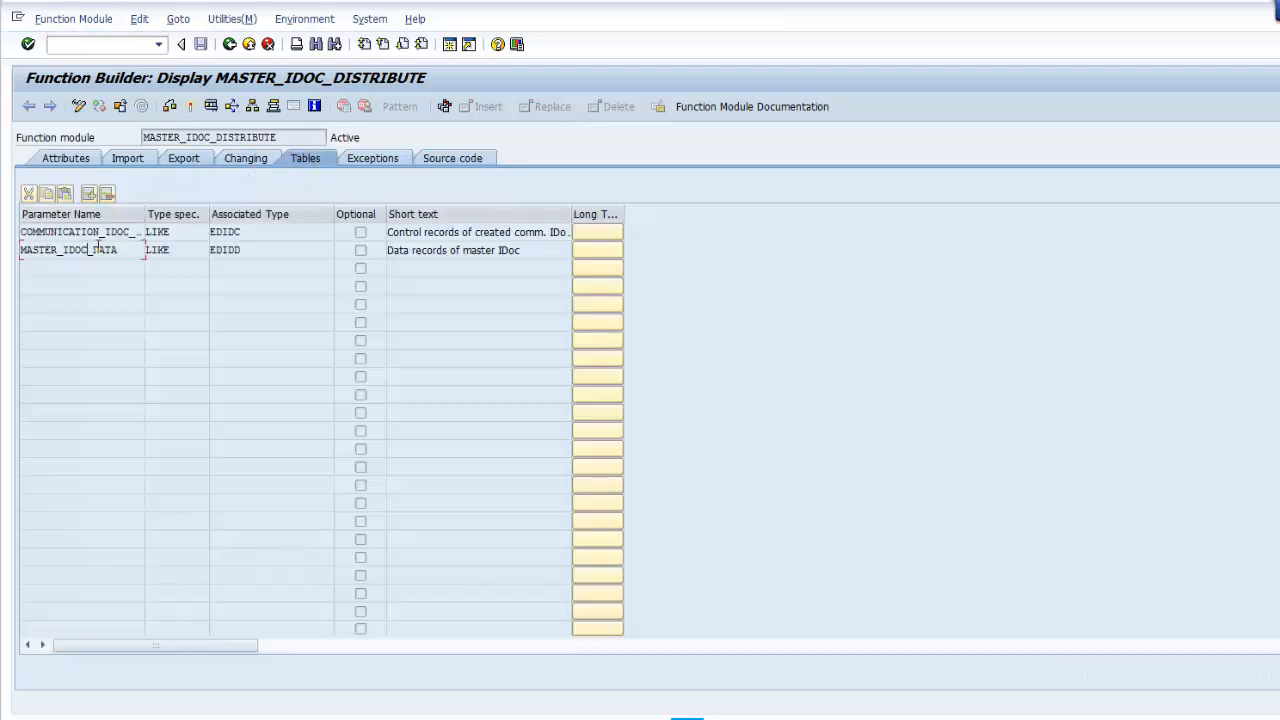
click(137, 163)
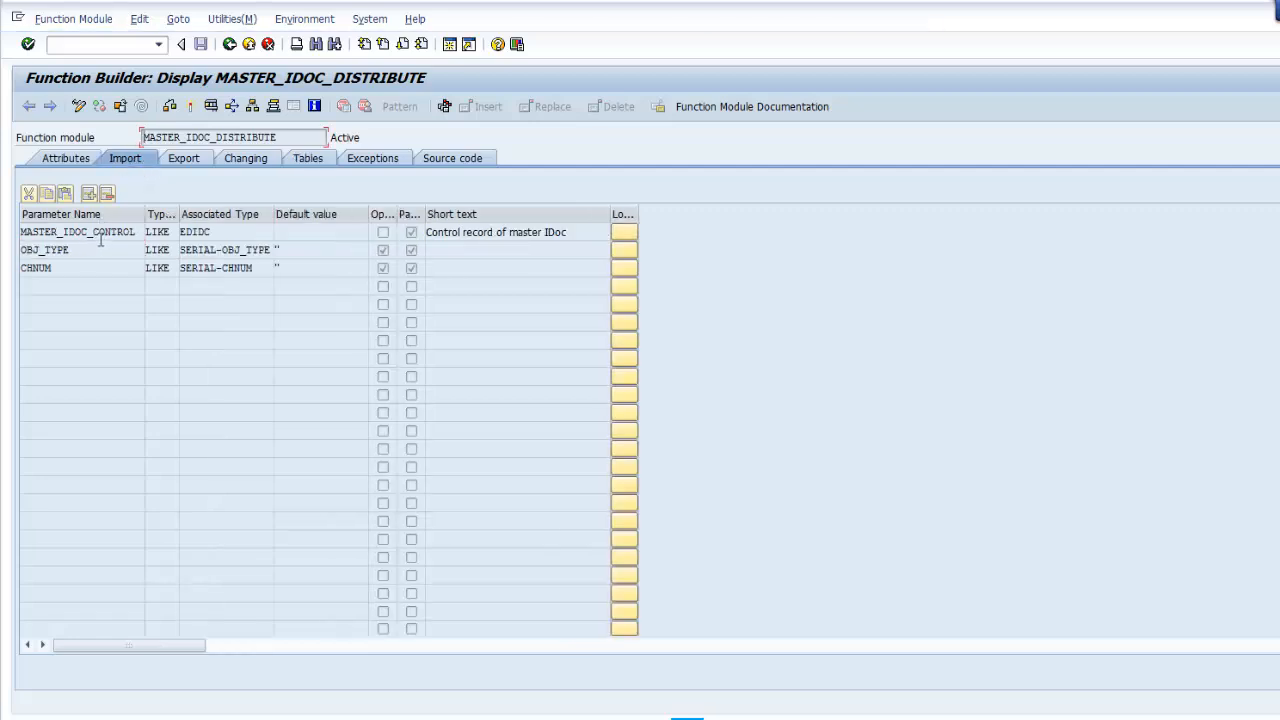
click(199, 233)
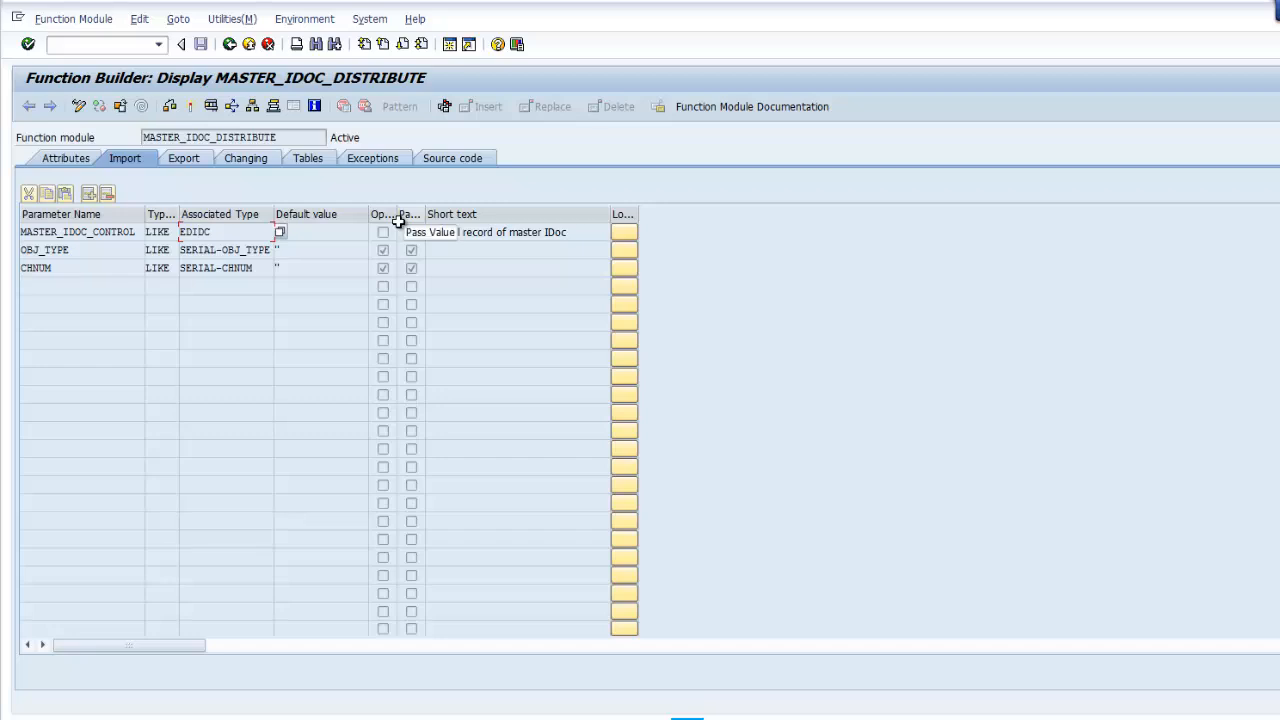
Step: Start the Send Customers transaction BD12 and display its system status to identify the underlying program
click(114, 48)
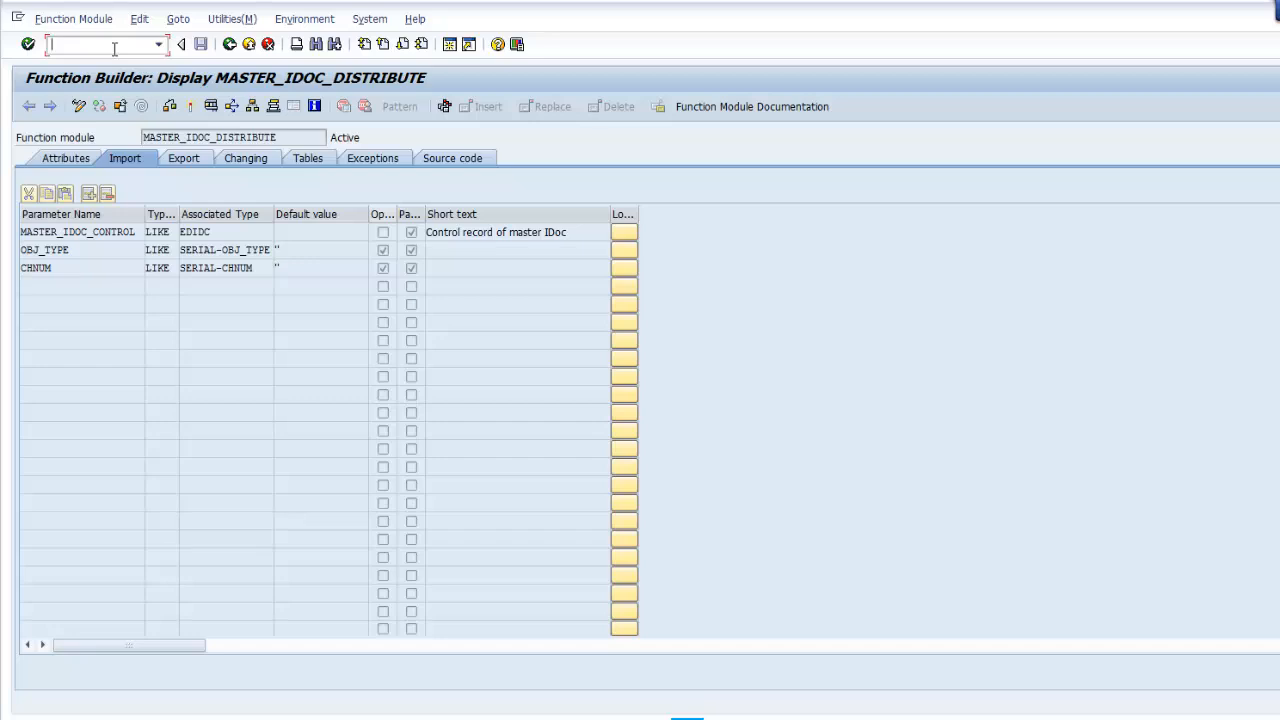
text(/nbd12)
key(Return)
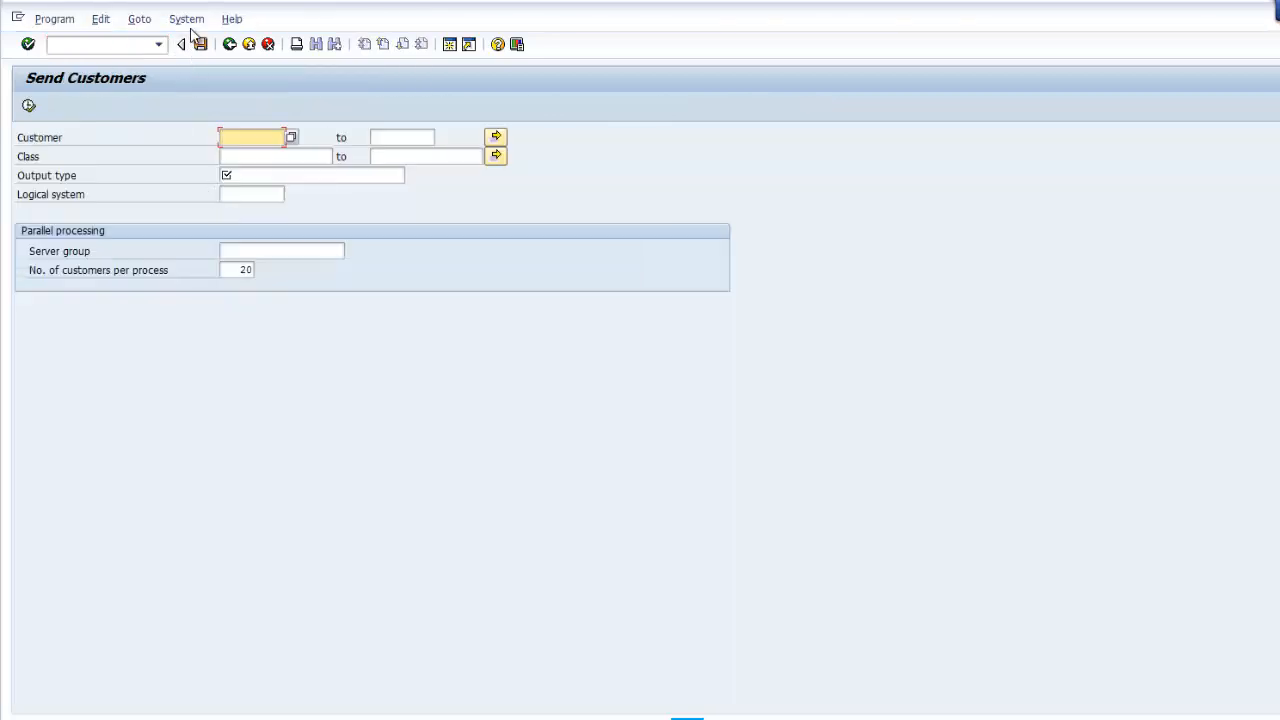
click(186, 18)
click(213, 249)
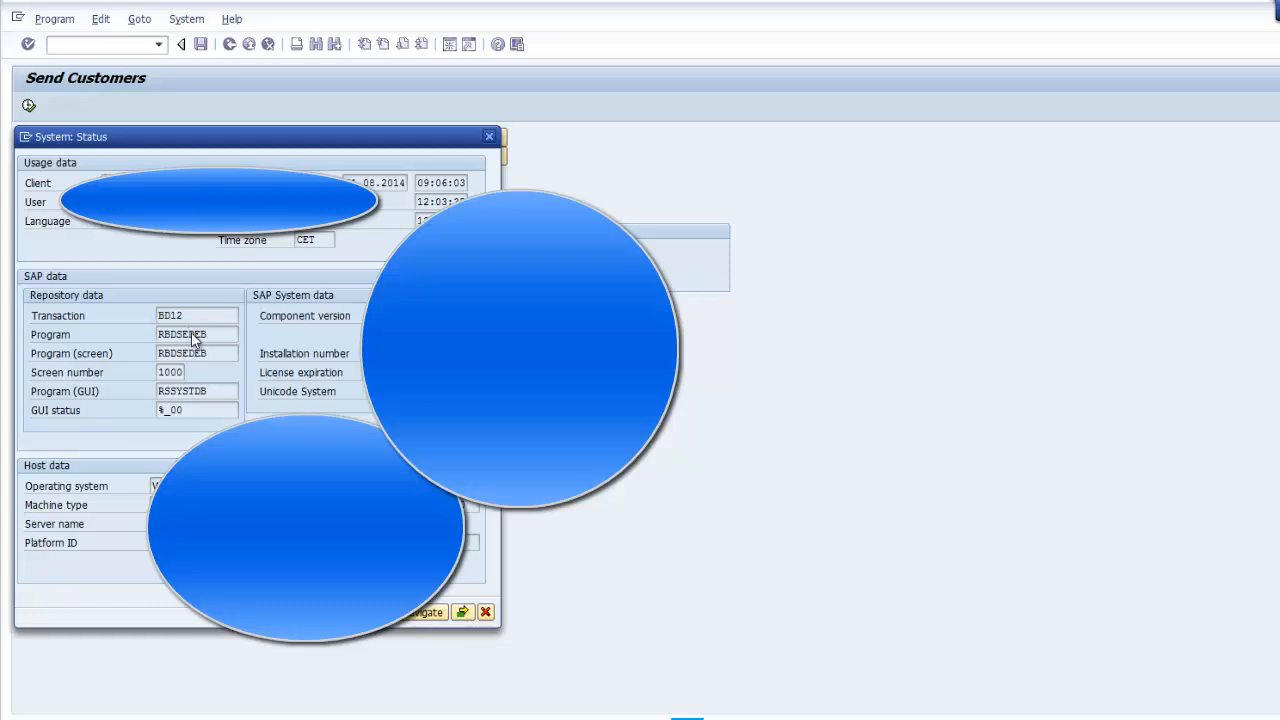
Step: Open the source code of program RBDSEDEB from the status details and locate the call to function MASTERIDOC_CREATE_REQ_DEBCOR in the parallel processing branch
click(191, 334)
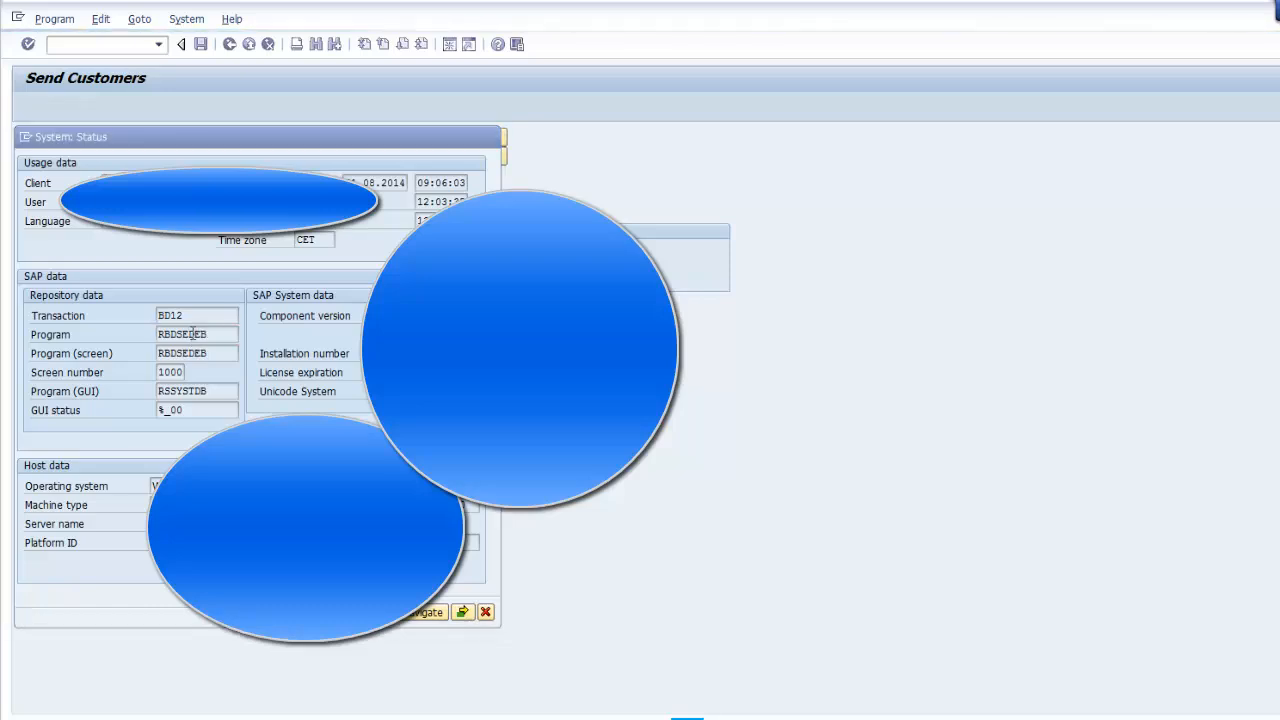
scroll(466, 391, down, 20)
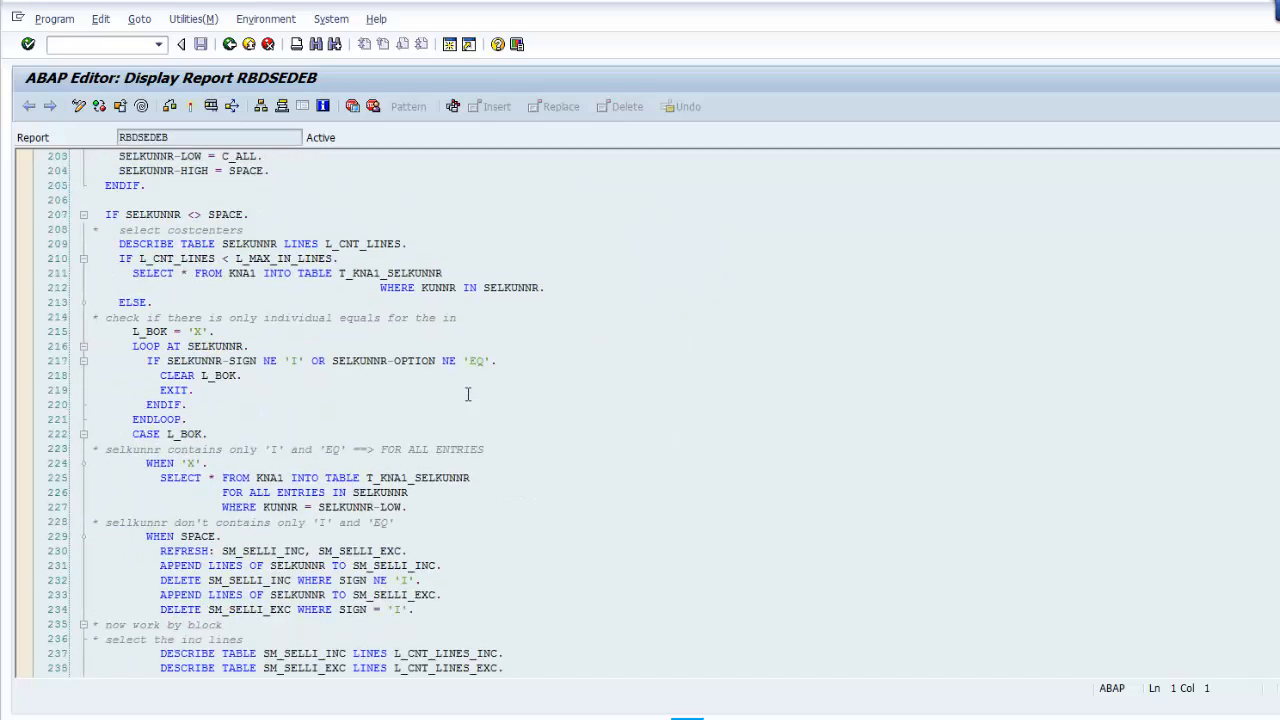
scroll(467, 394, down, 20)
scroll(467, 391, down, 2)
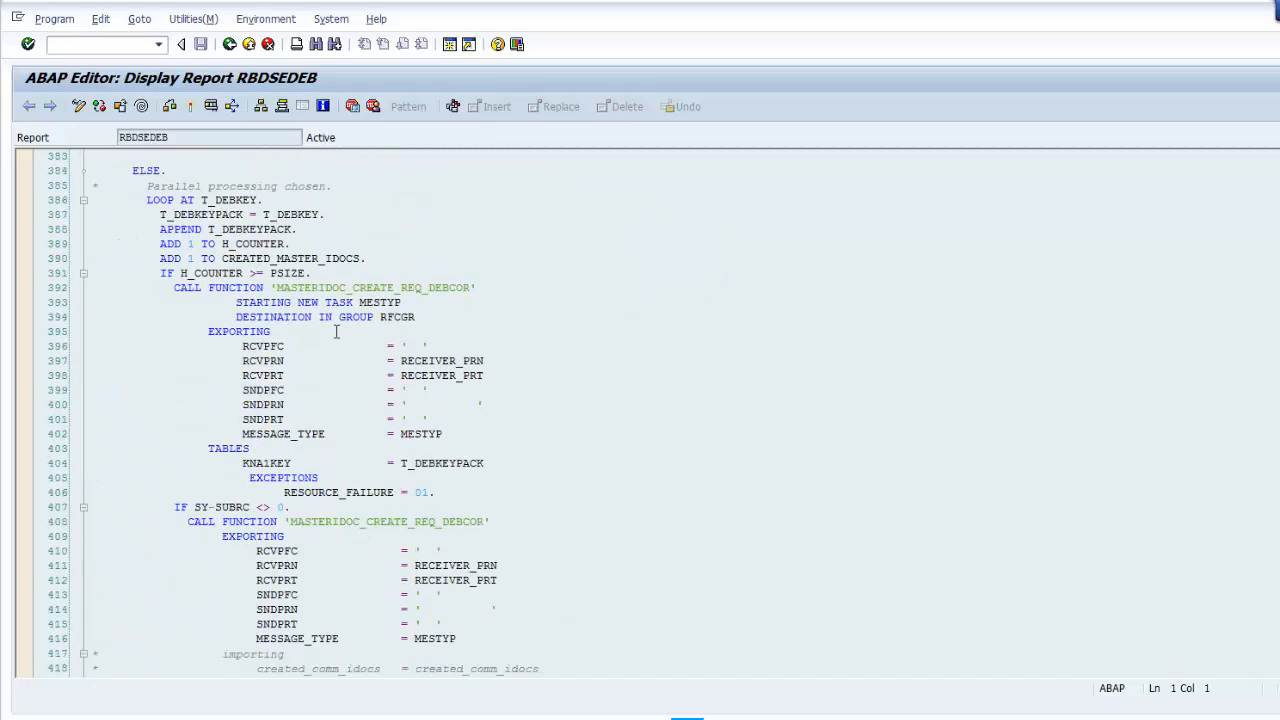
drag(277, 288, 474, 288)
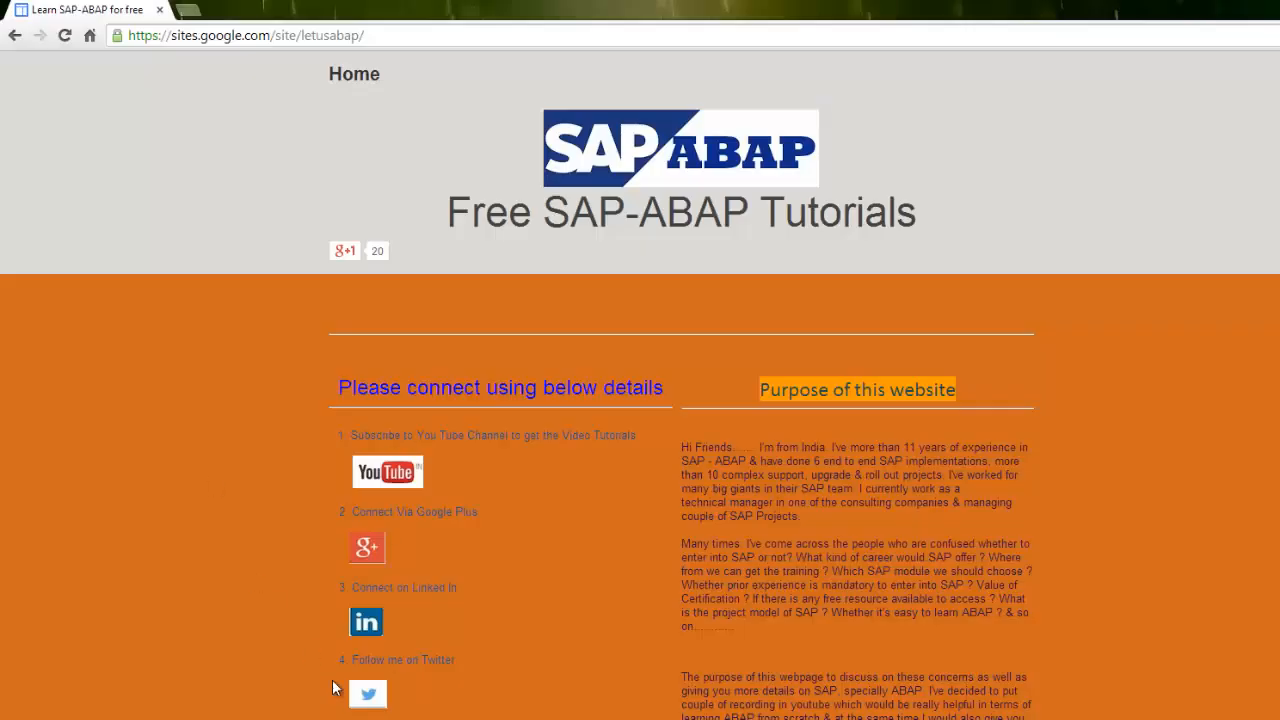
Step: Switch to the Send Material session, check program RBDSEMAT of transaction BD10 in the system status, and close the status details
mouse_move(743, 671)
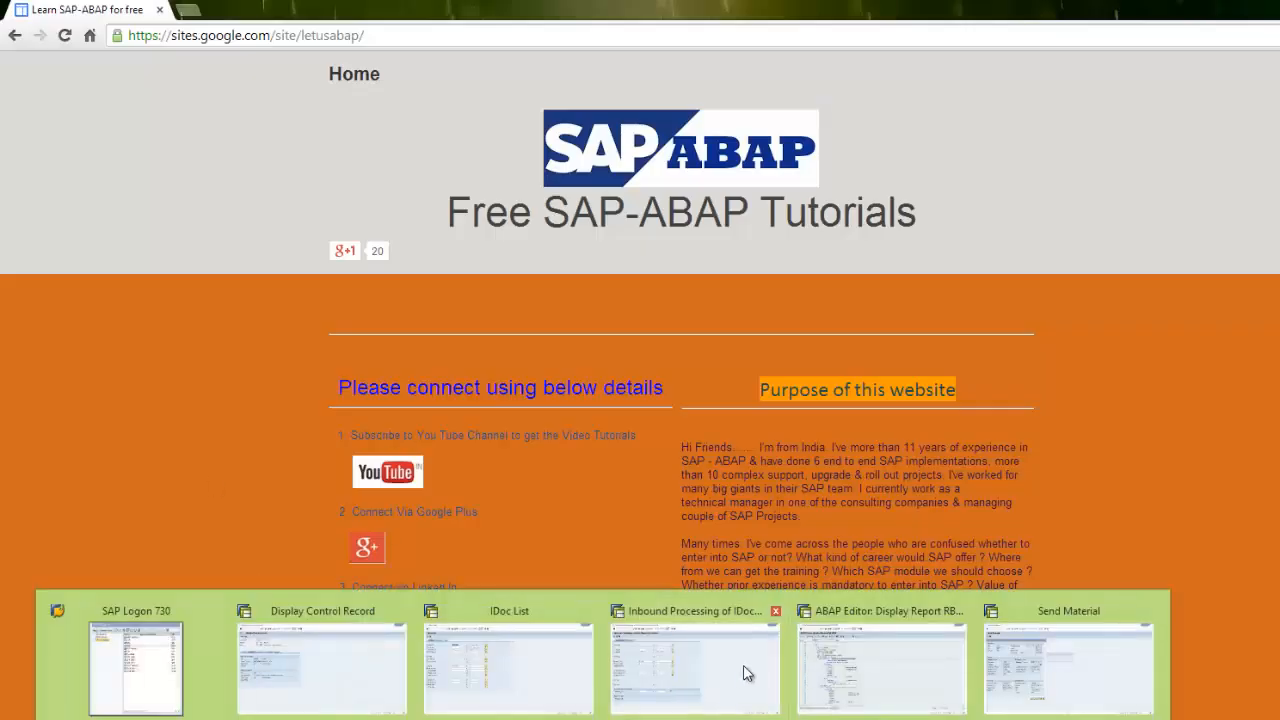
click(1100, 678)
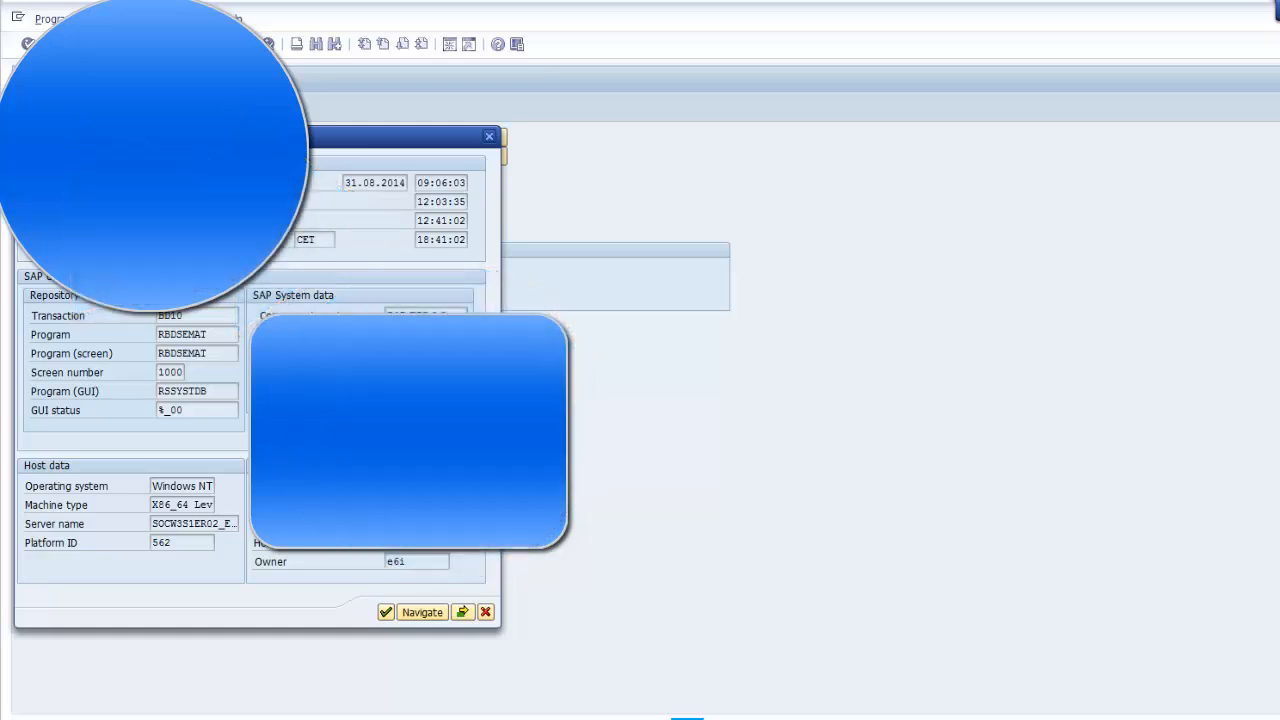
click(486, 612)
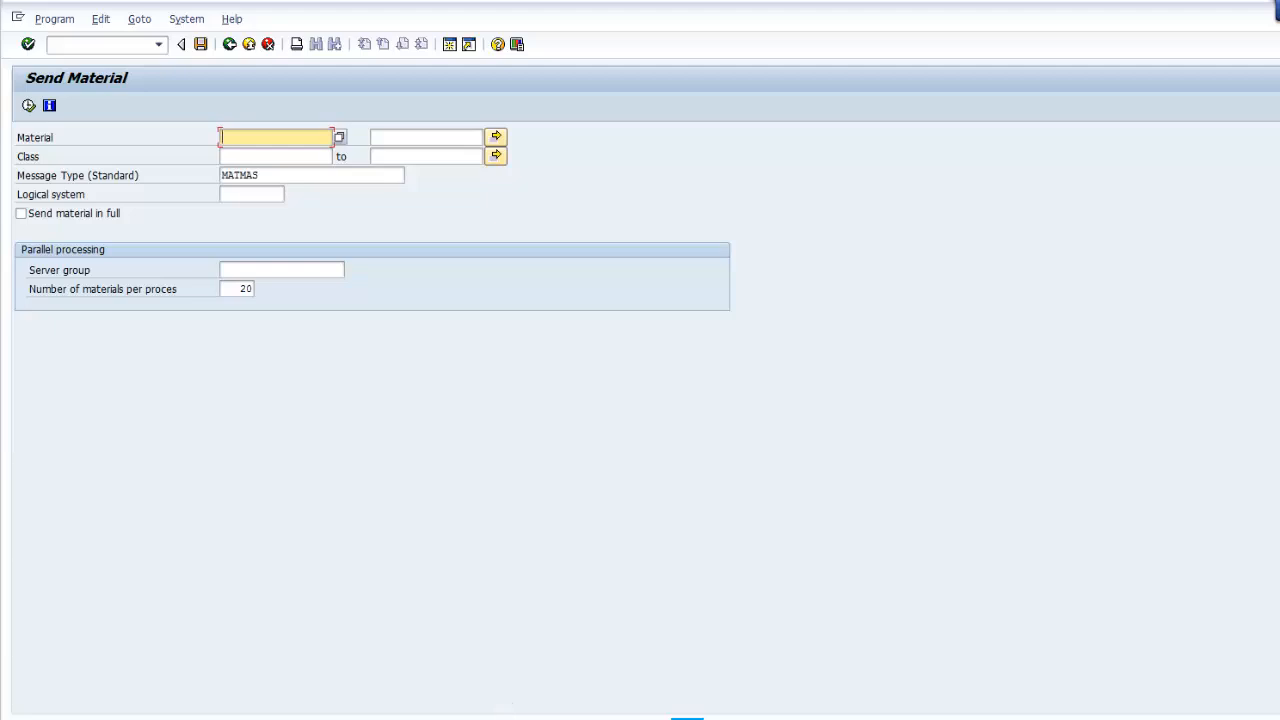
click(735, 718)
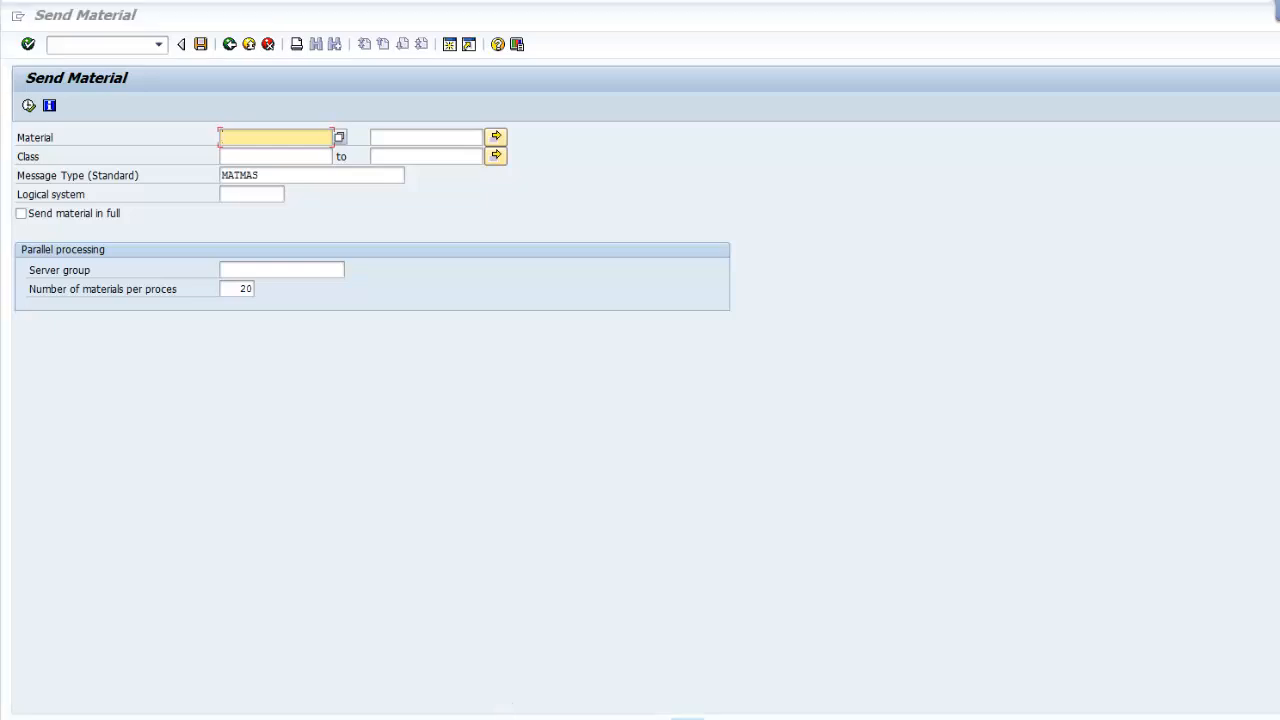